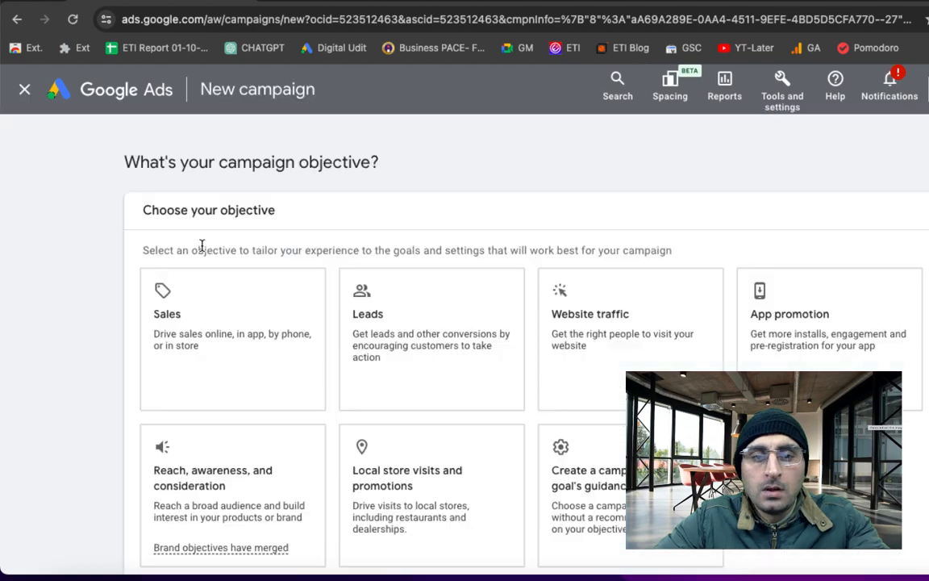
Step: Choose to create the campaign without a goal's guidance as the campaign objective
{"action": "scroll", "coordinate": [264, 287], "scroll_direction": "down", "scroll_amount": 2}
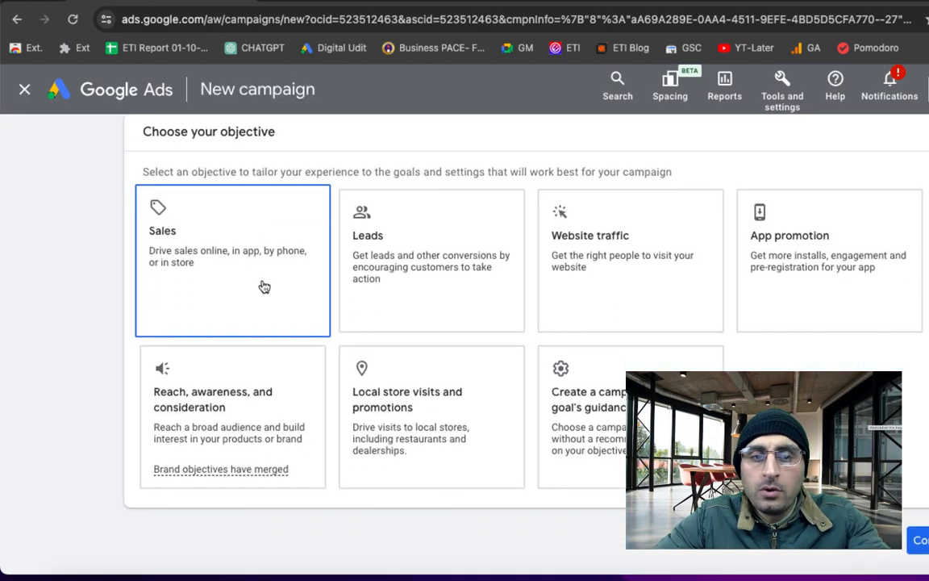
{"action": "left_click", "coordinate": [264, 284]}
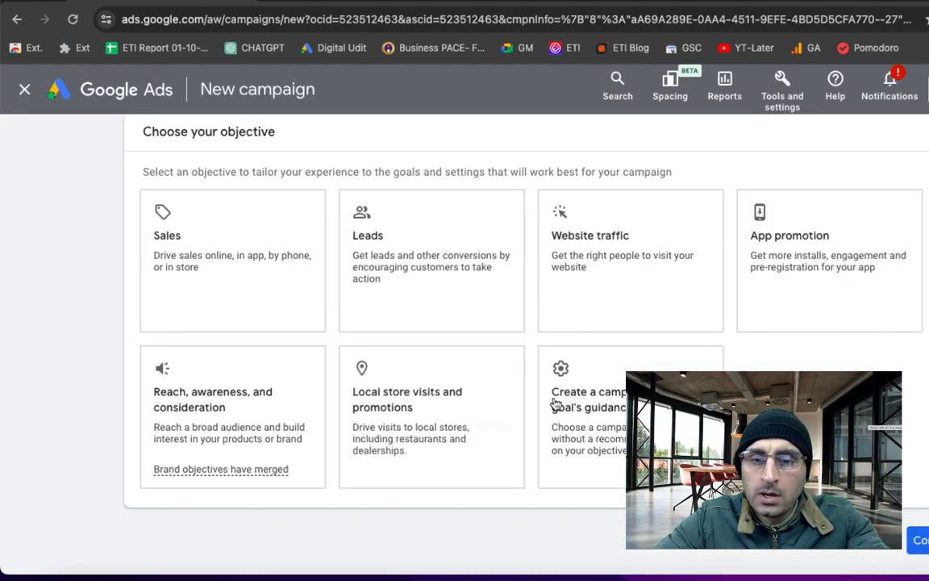
{"action": "left_click", "coordinate": [622, 403]}
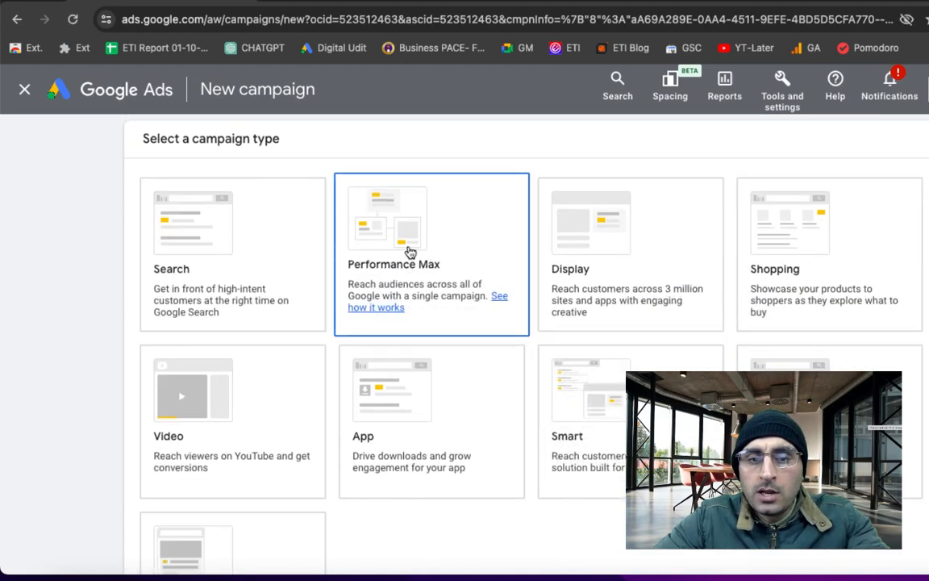
Step: Select Performance Max as the campaign type and keep the account-default conversion goals
{"action": "scroll", "coordinate": [409, 252], "scroll_direction": "down", "scroll_amount": 7}
{"action": "scroll", "coordinate": [409, 252], "scroll_direction": "up", "scroll_amount": 3}
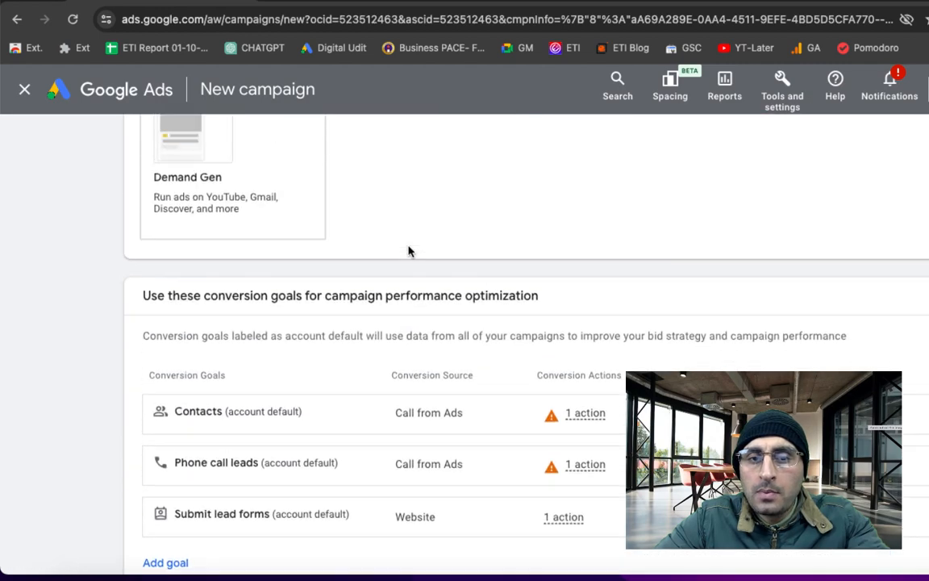
{"action": "scroll", "coordinate": [409, 252], "scroll_direction": "up", "scroll_amount": 3}
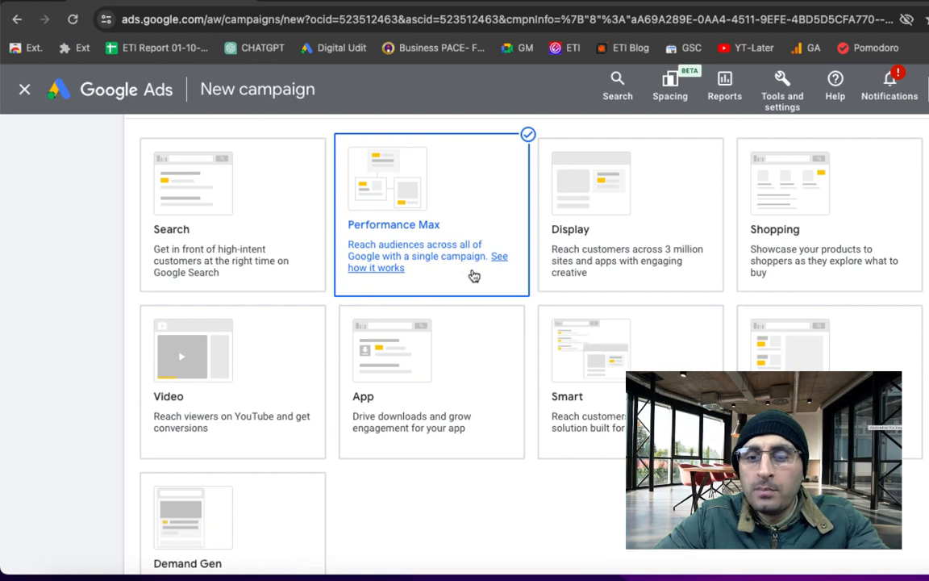
{"action": "scroll", "coordinate": [475, 276], "scroll_direction": "down", "scroll_amount": 5}
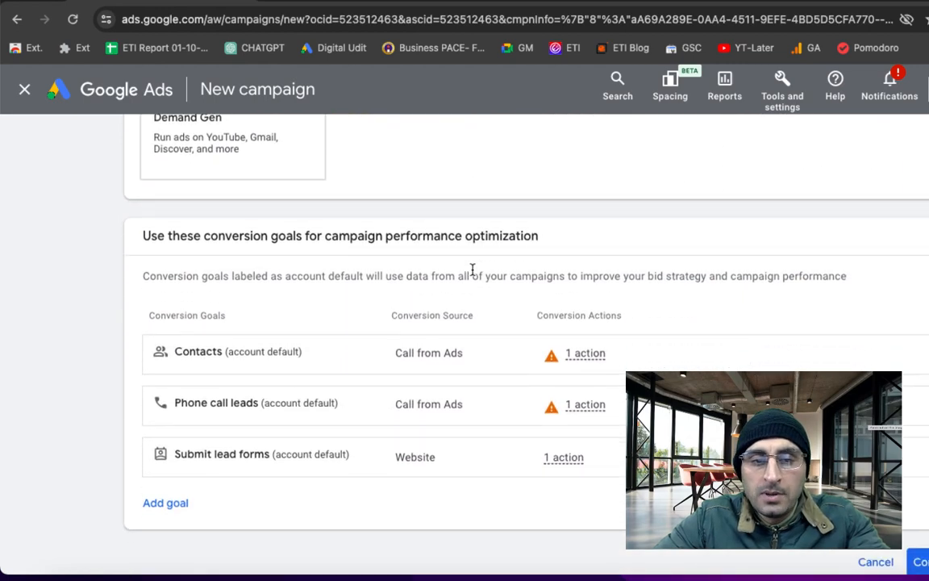
{"action": "scroll", "coordinate": [473, 270], "scroll_direction": "down", "scroll_amount": 2}
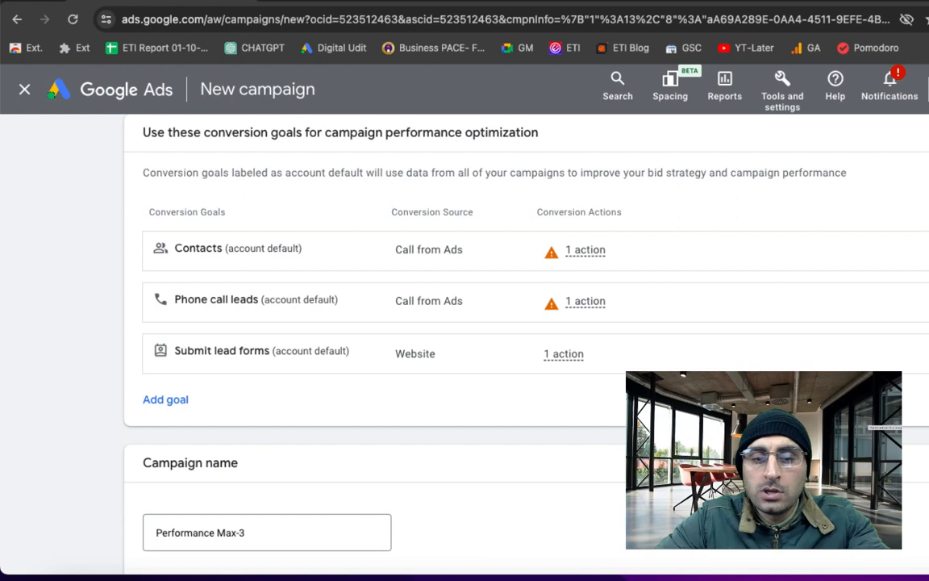
Step: Name the campaign "Performance Max-DM" and continue to the bidding settings
{"action": "scroll", "coordinate": [345, 407], "scroll_direction": "down", "scroll_amount": 3}
{"action": "left_click", "coordinate": [344, 408]}
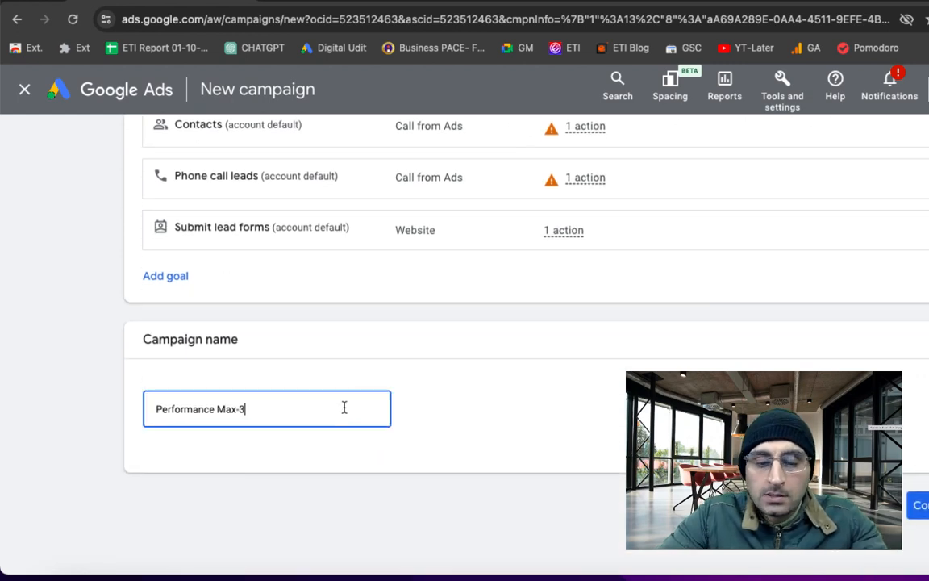
{"action": "key", "text": "BackSpace"}
{"action": "type", "text": "DM"}
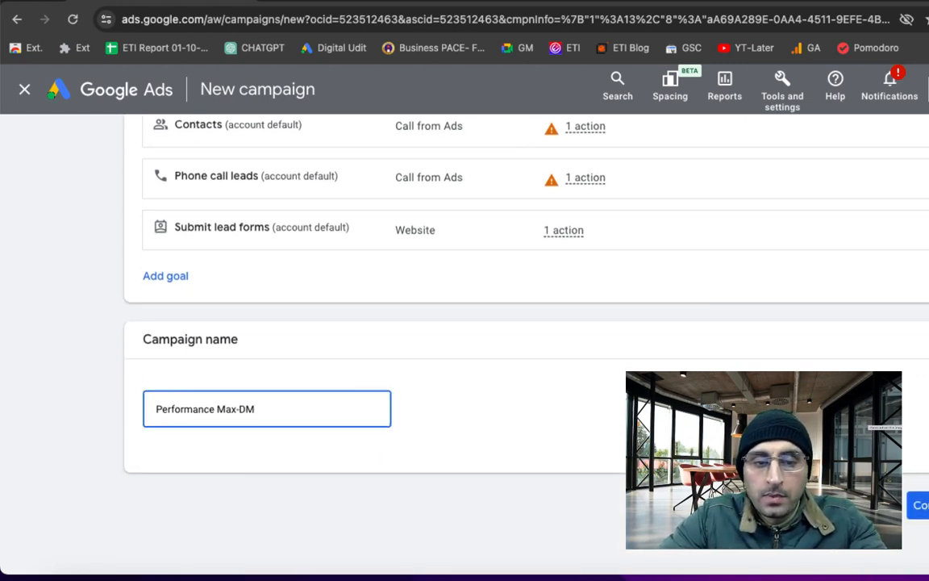
{"action": "left_click", "coordinate": [920, 505]}
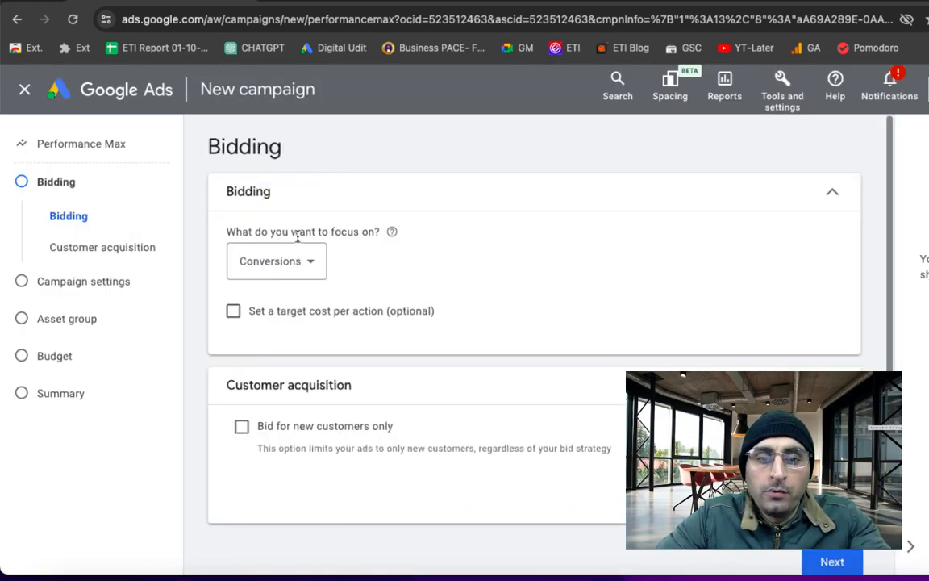
Step: Keep Conversions as the bidding focus and set a target cost per action of ₹500
{"action": "left_click", "coordinate": [313, 264]}
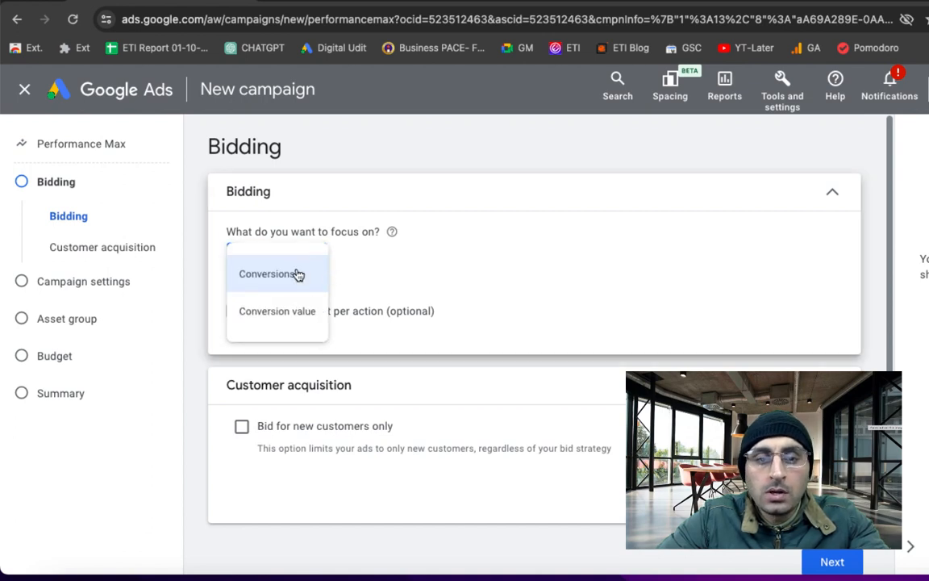
{"action": "left_click", "coordinate": [392, 265]}
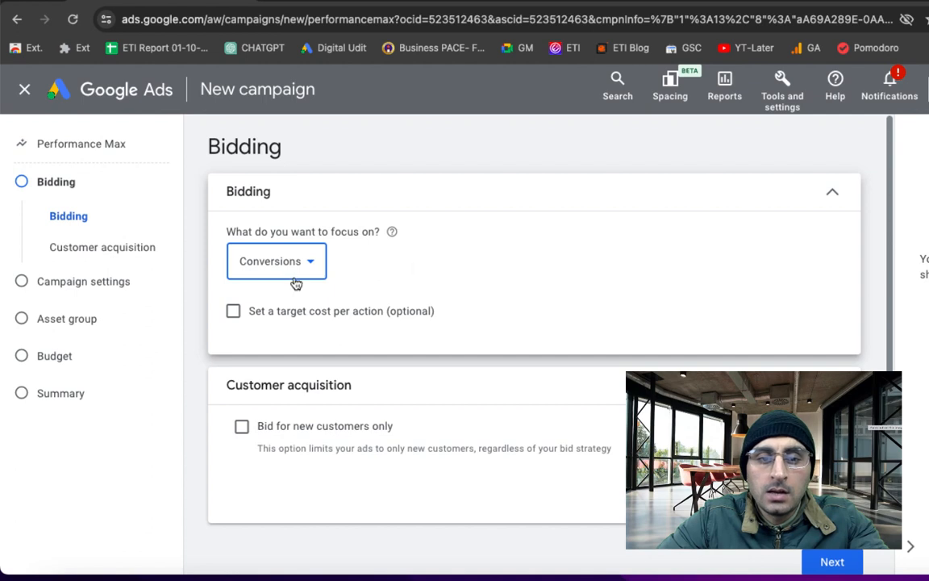
{"action": "left_click", "coordinate": [386, 272]}
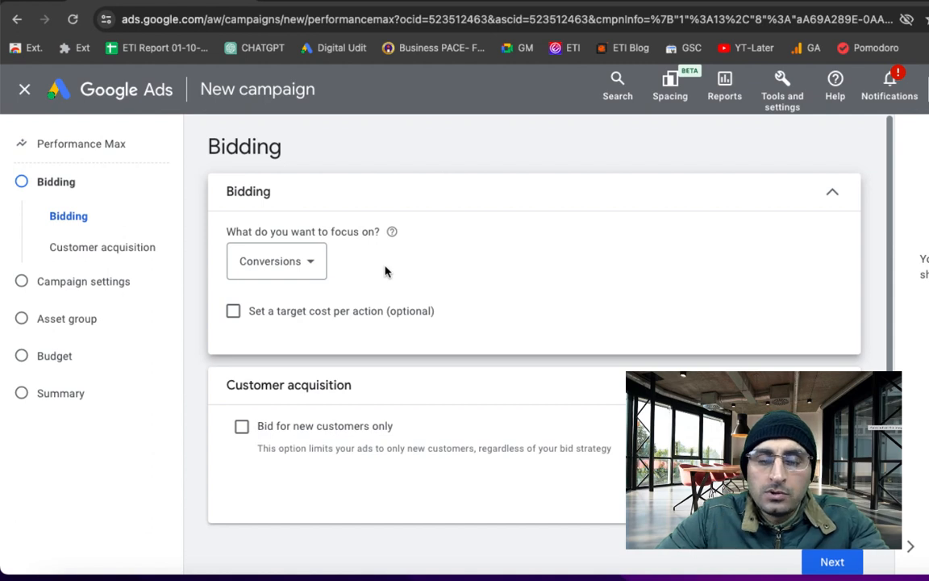
{"action": "left_click", "coordinate": [233, 313]}
{"action": "left_click", "coordinate": [281, 369]}
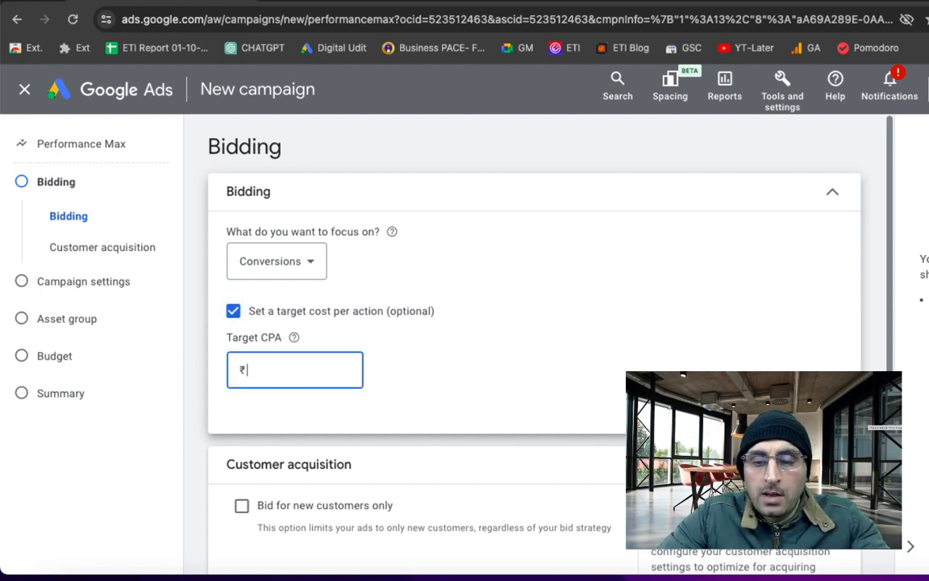
{"action": "type", "text": "100"}
{"action": "key", "text": "BackSpace"}
{"action": "key", "text": "BackSpace"}
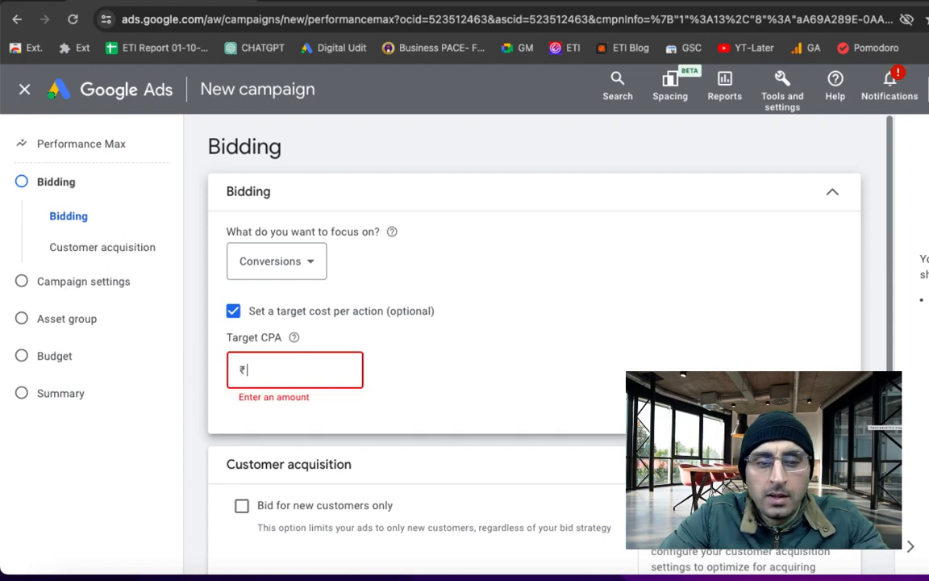
{"action": "type", "text": "500"}
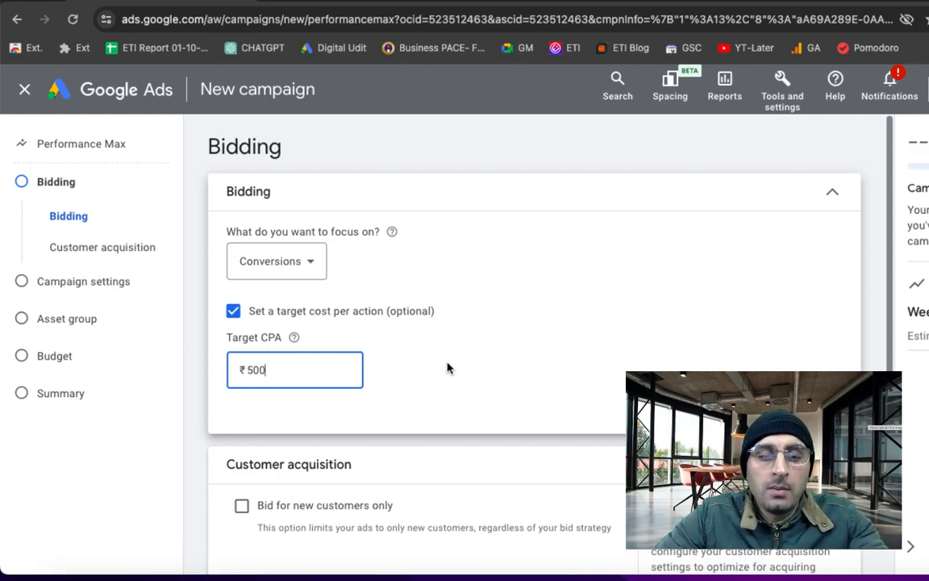
{"action": "left_click", "coordinate": [468, 363]}
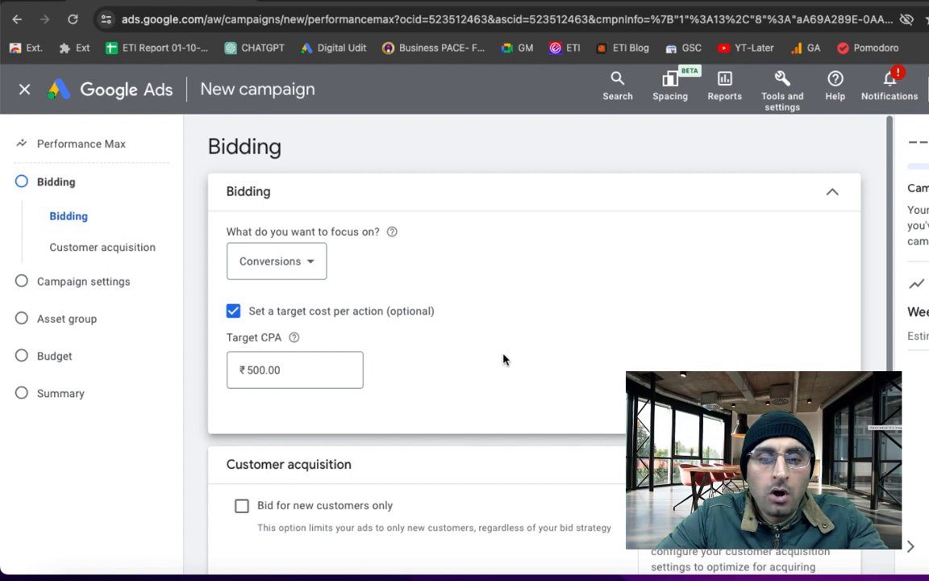
Step: Leave bidding for new customers only disabled, collapse the customer acquisition section and continue to the campaign settings
{"action": "scroll", "coordinate": [504, 360], "scroll_direction": "down", "scroll_amount": 3}
{"action": "scroll", "coordinate": [504, 360], "scroll_direction": "up", "scroll_amount": 2}
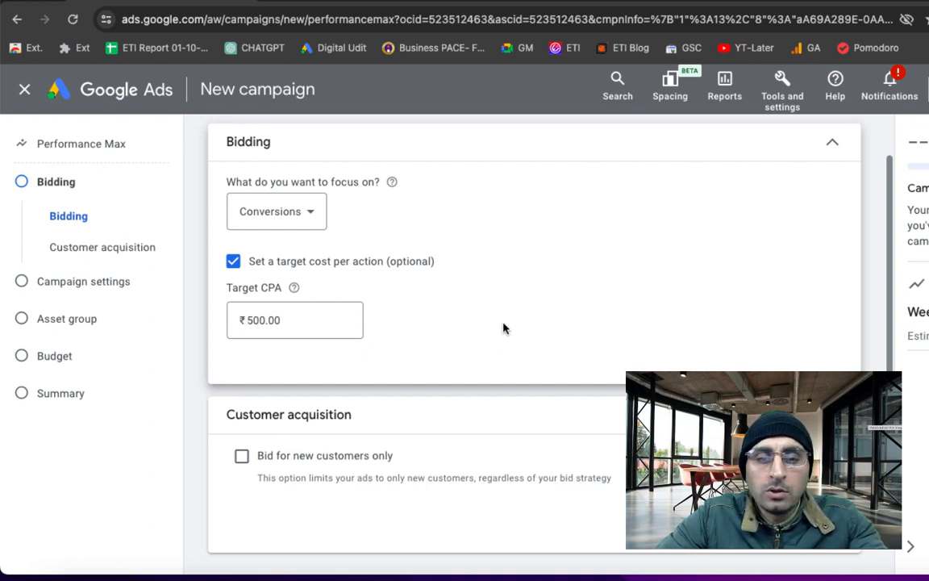
{"action": "scroll", "coordinate": [508, 323], "scroll_direction": "down", "scroll_amount": 2}
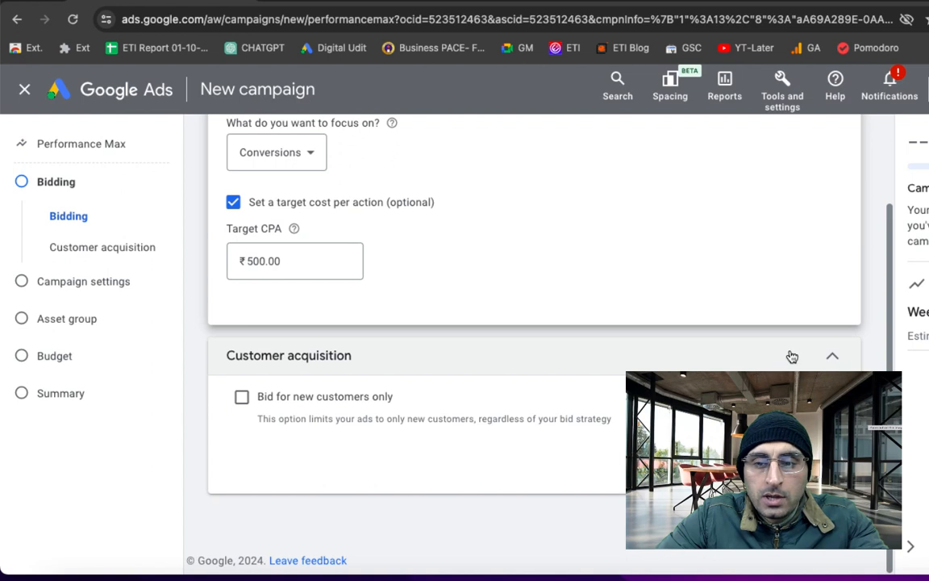
{"action": "left_click", "coordinate": [832, 356]}
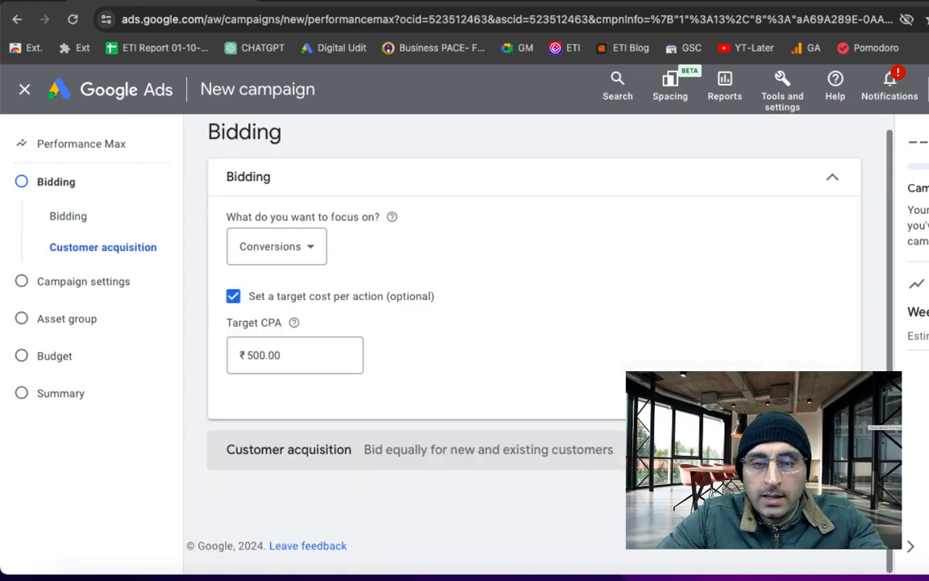
{"action": "left_click", "coordinate": [835, 501]}
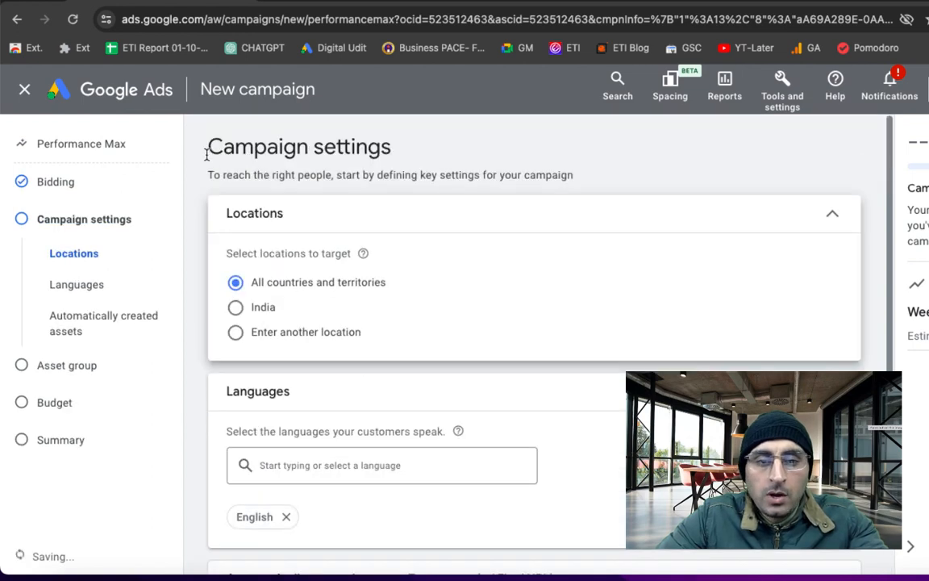
Step: Choose to enter another target location and switch the advanced location search to radius targeting
{"action": "left_click", "coordinate": [235, 333]}
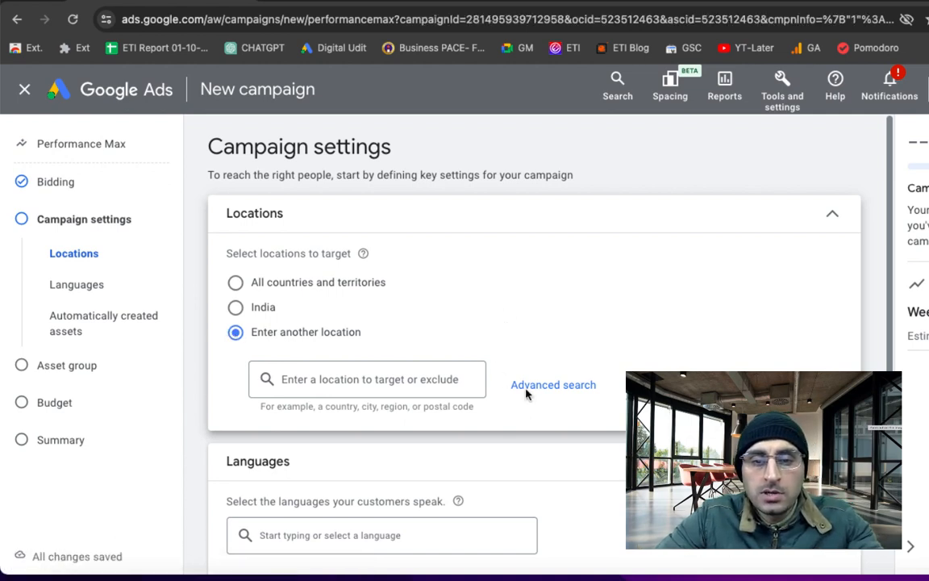
{"action": "left_click", "coordinate": [405, 378]}
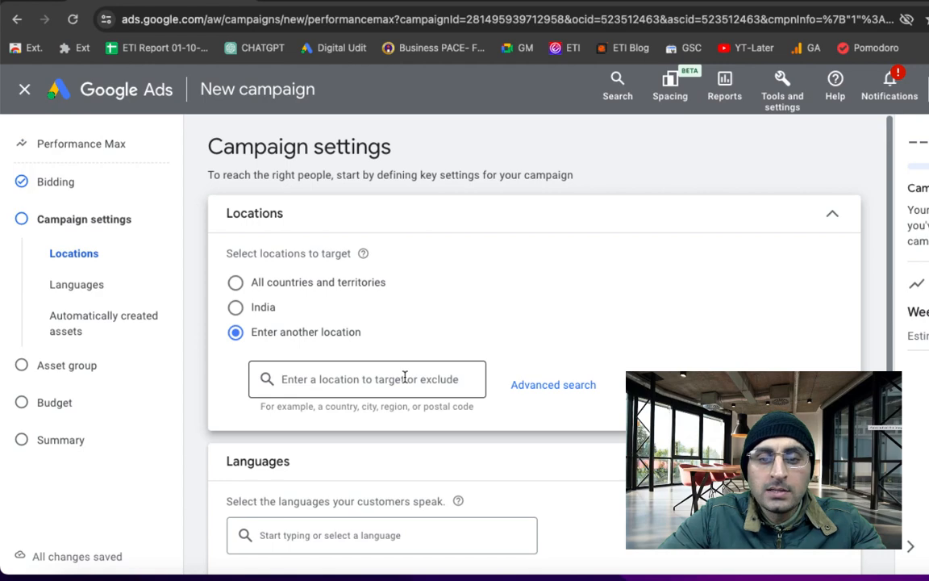
{"action": "left_click", "coordinate": [546, 388]}
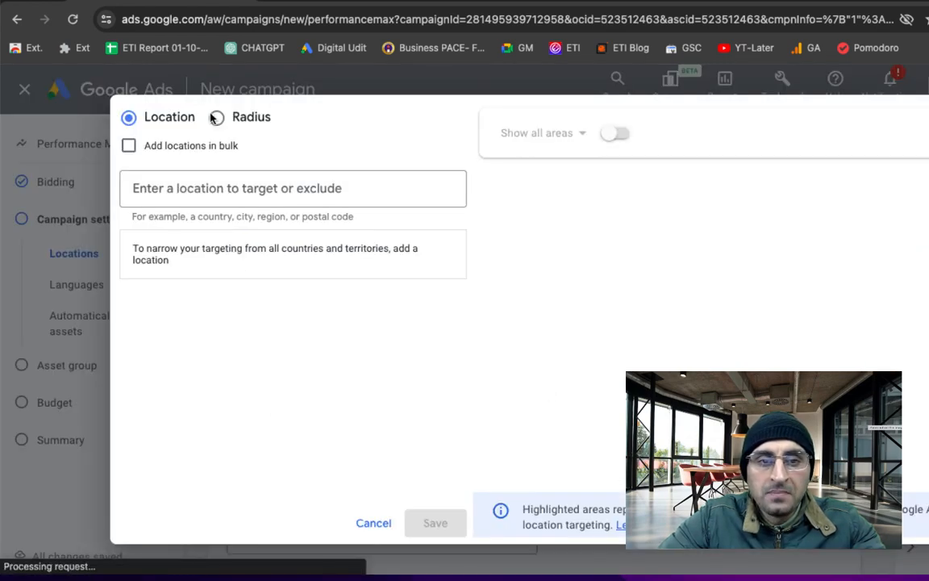
{"action": "left_click", "coordinate": [217, 119]}
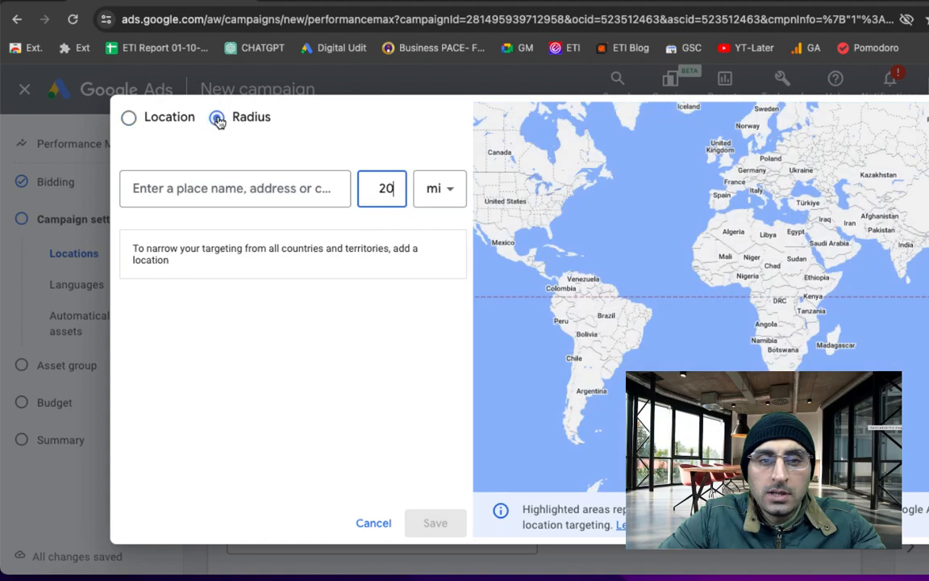
Step: Search for the place "EXPERT TRAINING INSTITUTE ROHINI DELHI INDIA" as the centre of the radius
{"action": "left_click", "coordinate": [238, 182]}
{"action": "type", "text": "E"}
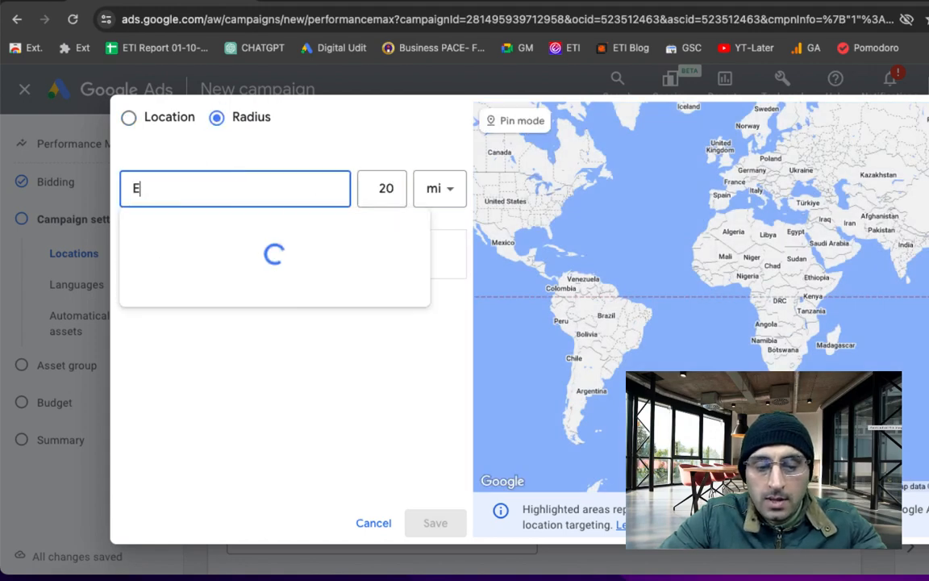
{"action": "type", "text": "XPERT T"}
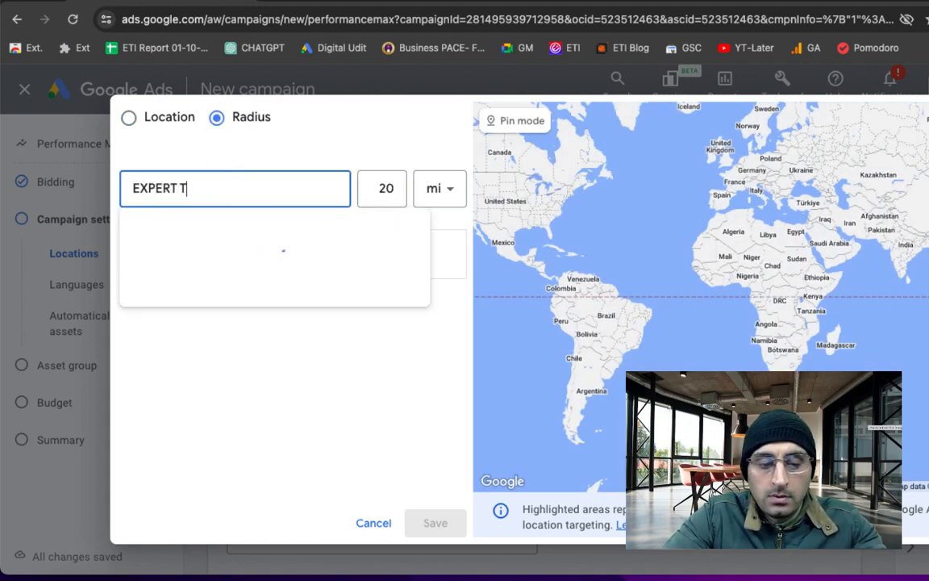
{"action": "type", "text": "RAINING I"}
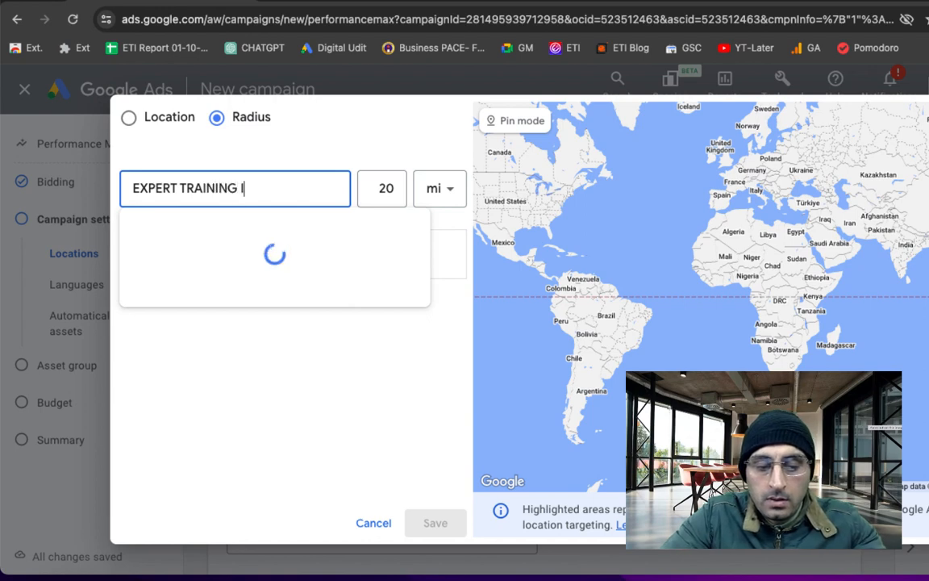
{"action": "type", "text": "NSTI"}
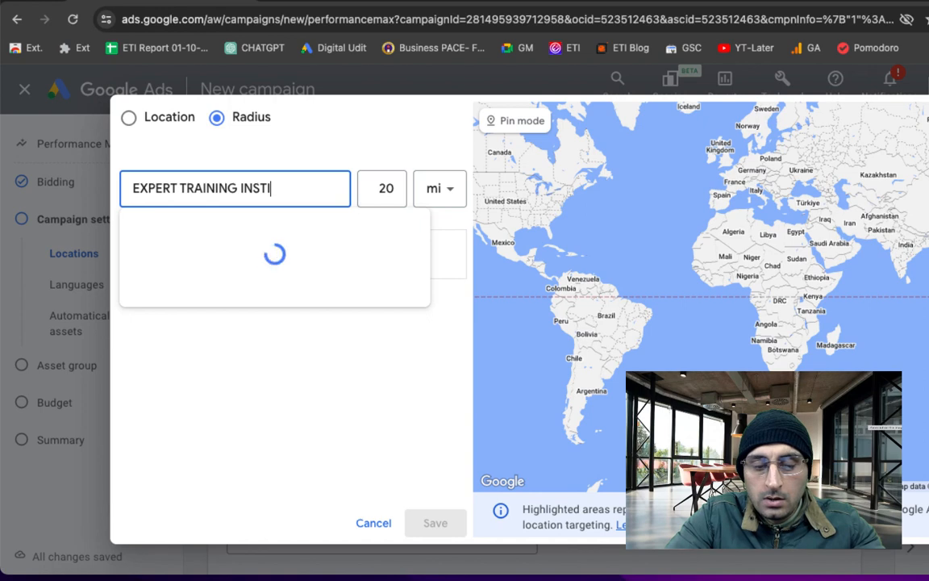
{"action": "type", "text": "TUTE RO"}
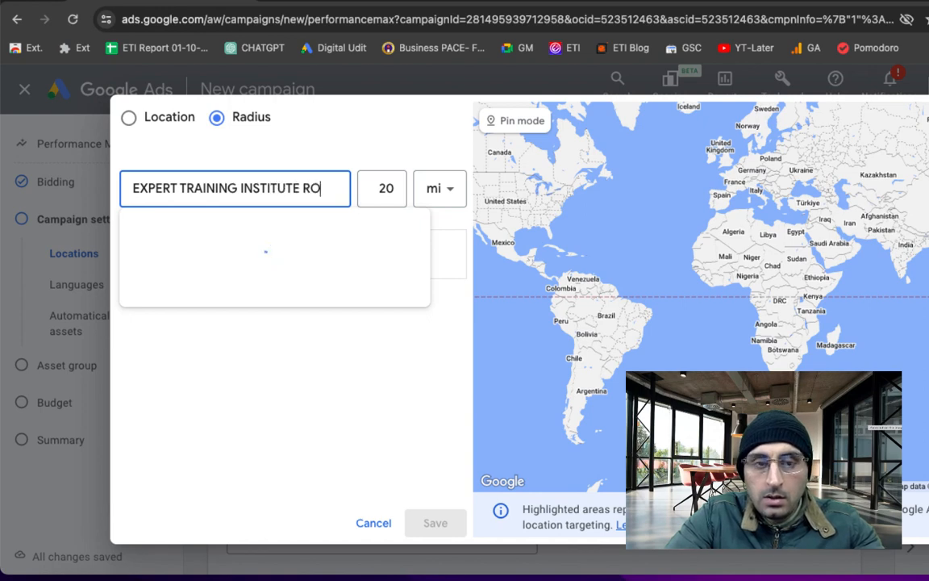
{"action": "type", "text": "HINI DELHI INDIA"}
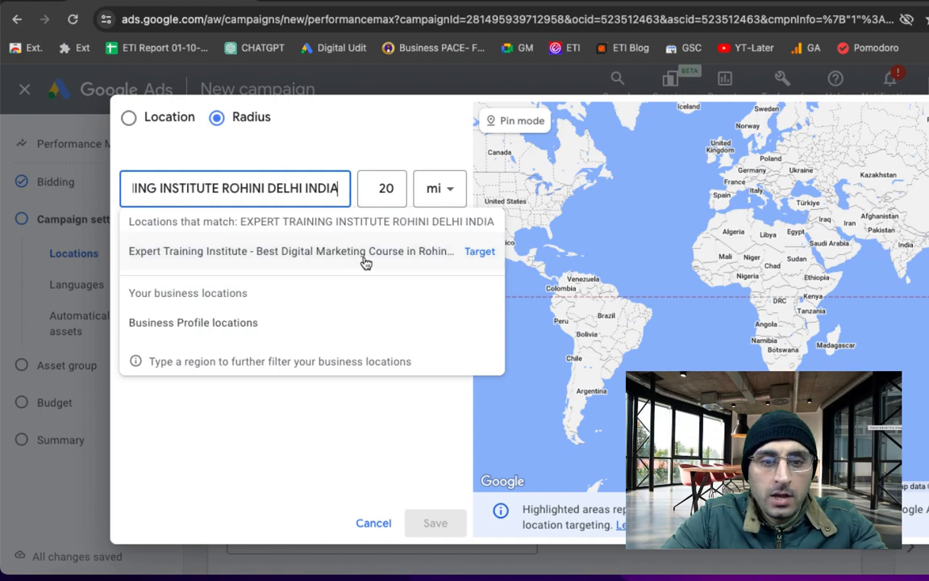
Step: Set the radius to 5 km and target the matching Expert Training Institute location
{"action": "double_click", "coordinate": [389, 187]}
{"action": "type", "text": "5"}
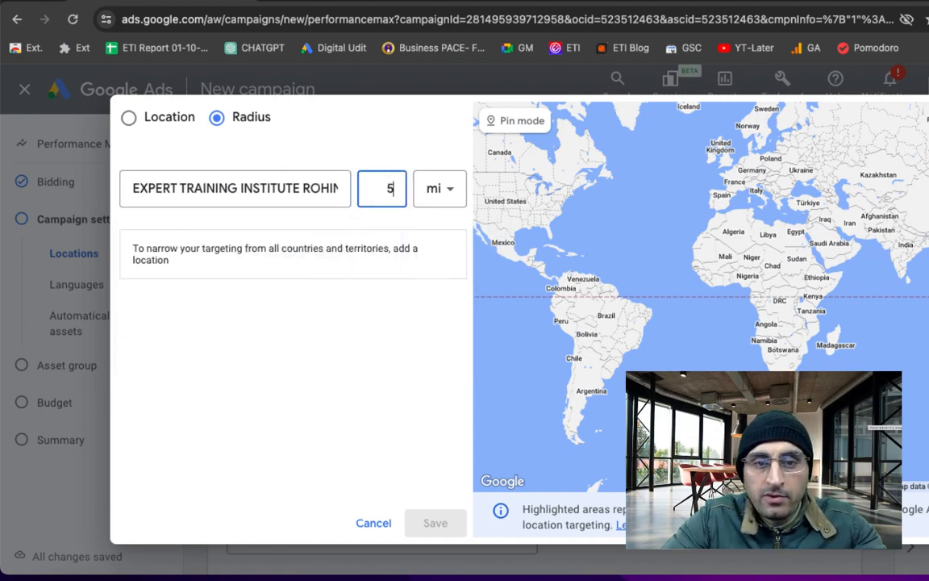
{"action": "left_click", "coordinate": [448, 194]}
{"action": "left_click", "coordinate": [440, 240]}
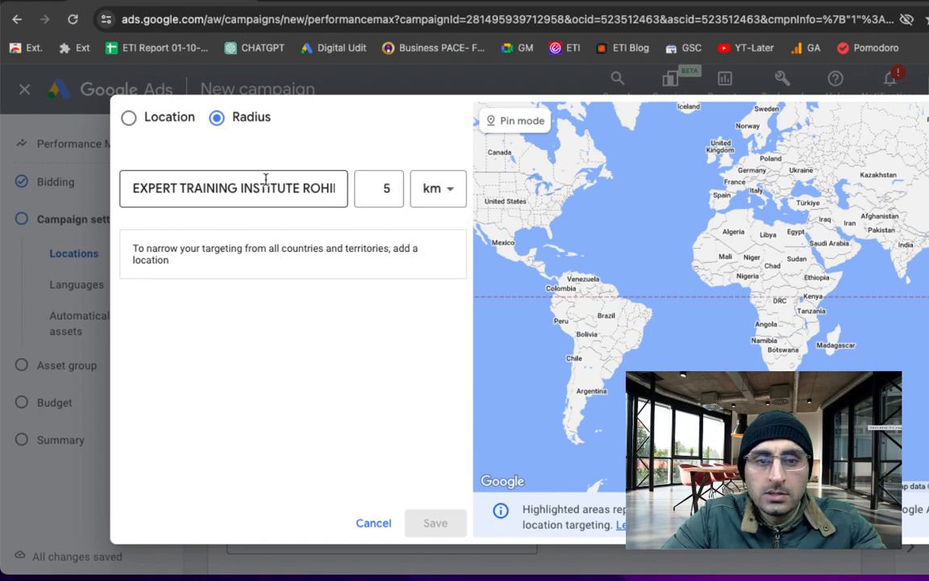
{"action": "left_click", "coordinate": [271, 192]}
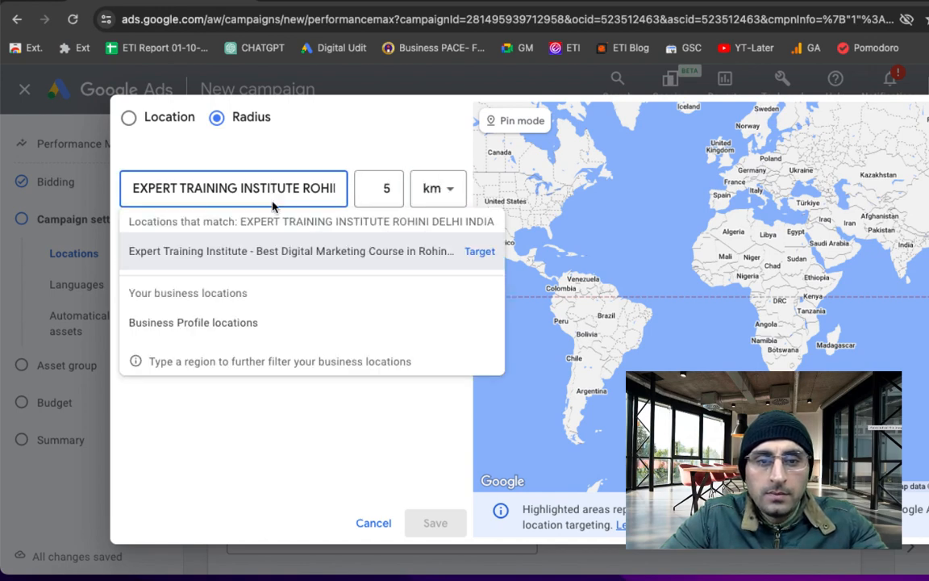
{"action": "left_click", "coordinate": [480, 252]}
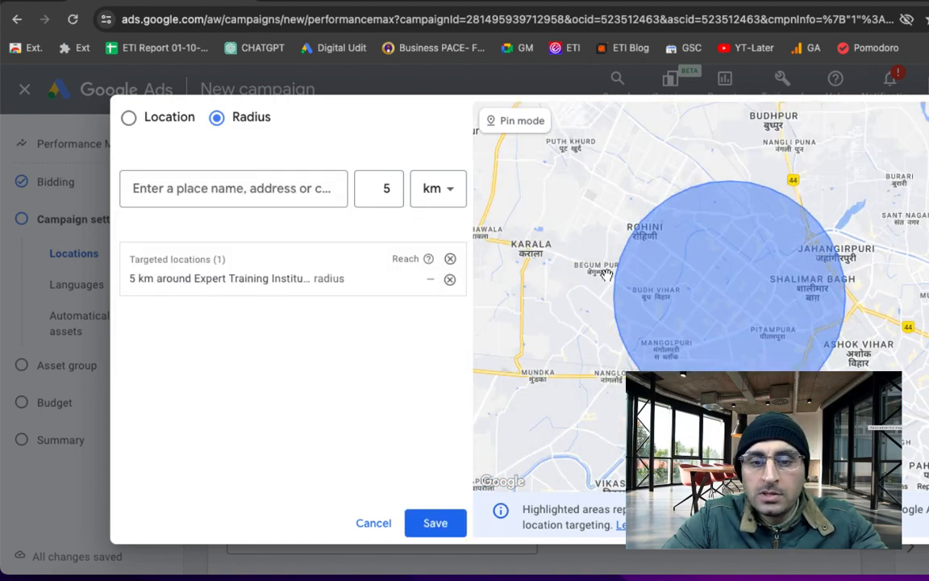
Step: Save the radius location targeting and expand the Automatically created assets section of the campaign settings
{"action": "left_click", "coordinate": [434, 523]}
{"action": "scroll", "coordinate": [379, 338], "scroll_direction": "down", "scroll_amount": 3}
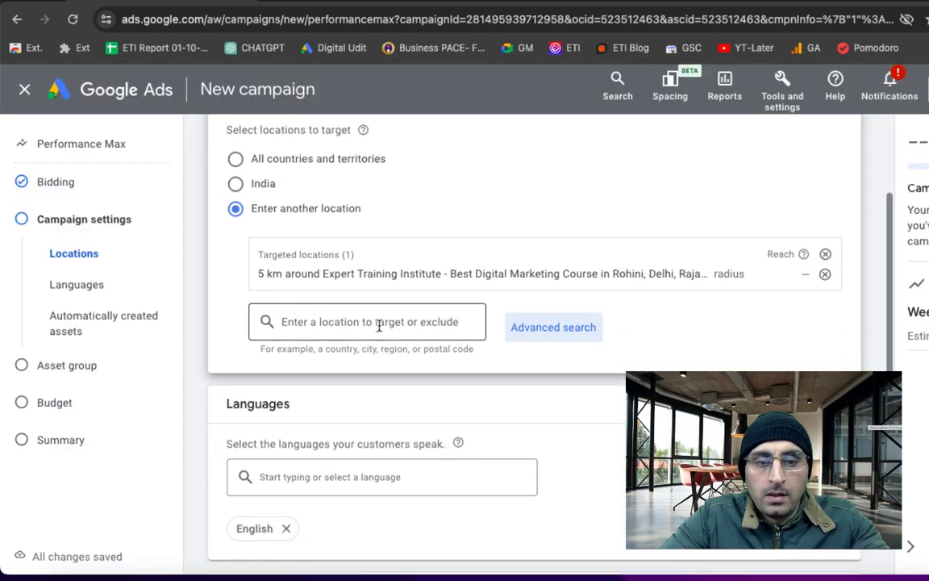
{"action": "scroll", "coordinate": [379, 325], "scroll_direction": "down", "scroll_amount": 2}
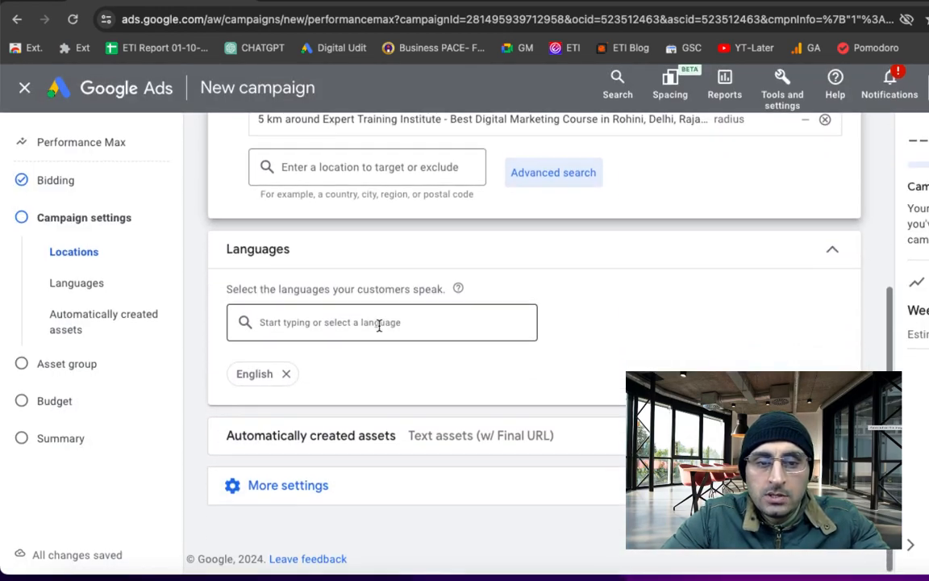
{"action": "left_click", "coordinate": [377, 438]}
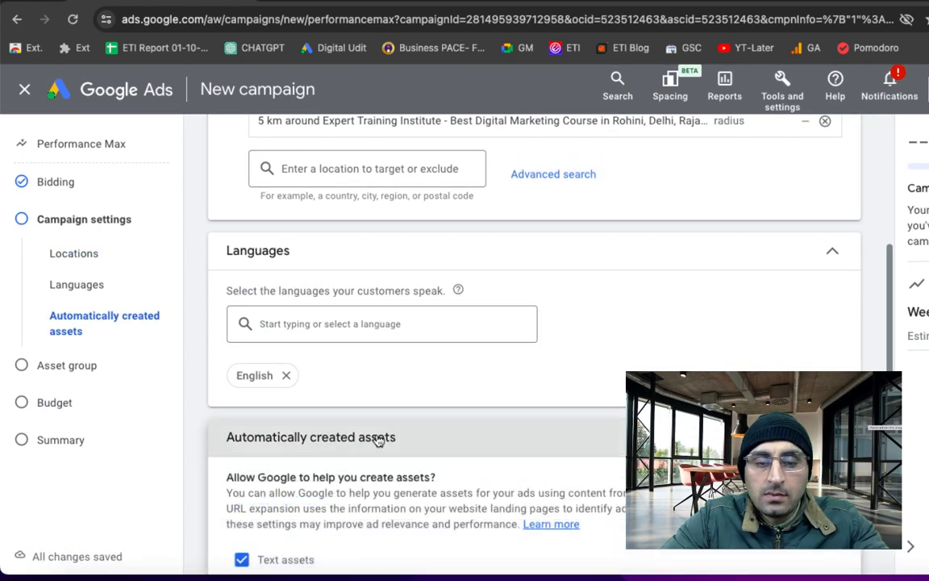
{"action": "scroll", "coordinate": [378, 438], "scroll_direction": "down", "scroll_amount": 3}
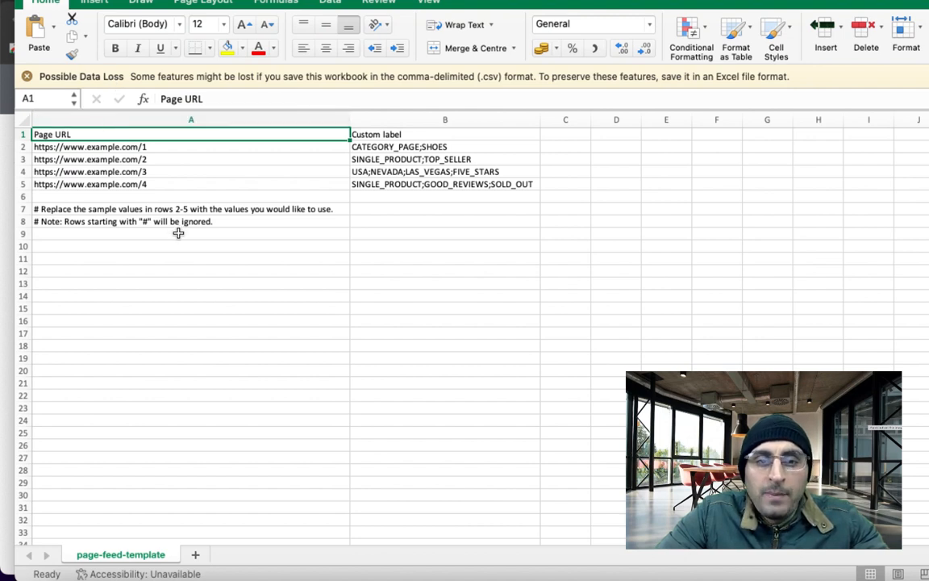
Step: Delete the two instruction notes in cells A7 and A8 of the page-feed-template spreadsheet in Excel
{"action": "left_click", "coordinate": [75, 209]}
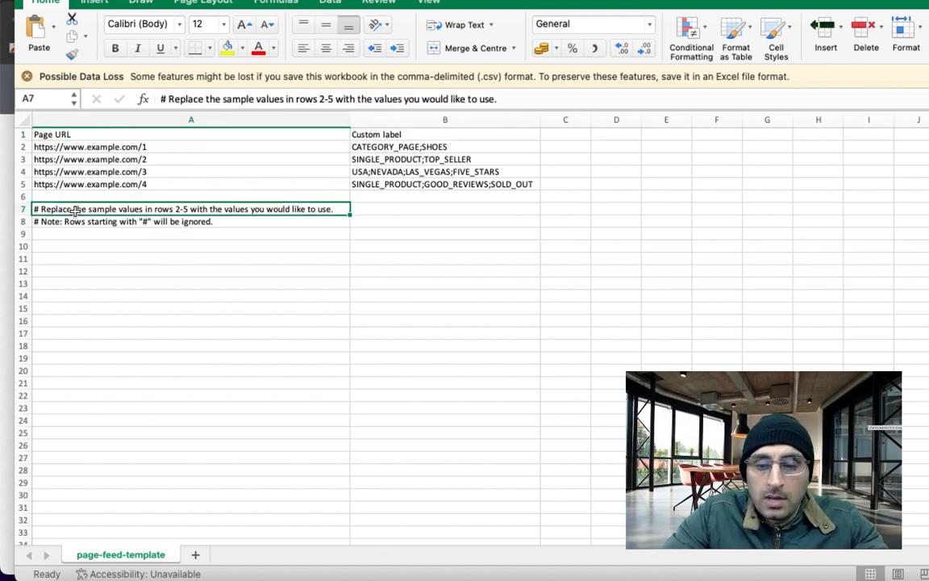
{"action": "key", "text": "Delete"}
{"action": "left_click", "coordinate": [75, 216]}
{"action": "key", "text": "Delete"}
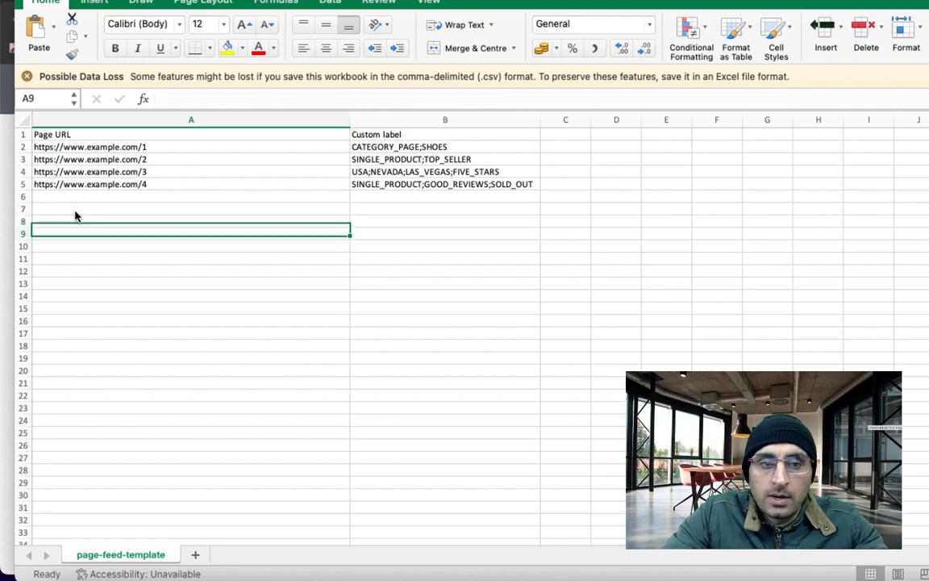
Step: Go through the sample Page URL entries in column A of the page feed template
{"action": "key", "text": "Up"}
{"action": "key", "text": "Up"}
{"action": "key", "text": "Up"}
{"action": "key", "text": "Up"}
{"action": "key", "text": "Up"}
{"action": "key", "text": "Up"}
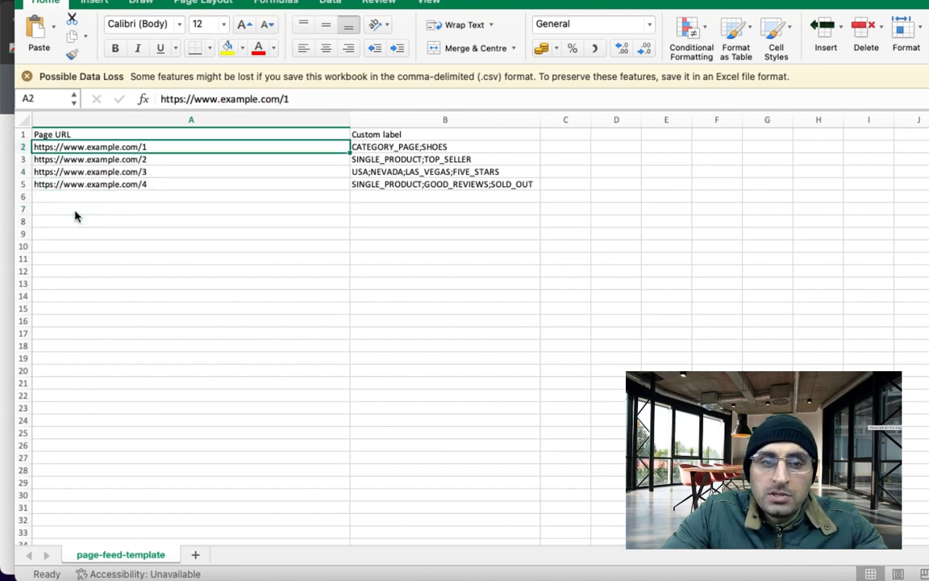
{"action": "key", "text": "Down"}
{"action": "key", "text": "Down"}
{"action": "key", "text": "Down"}
{"action": "key", "text": "Down"}
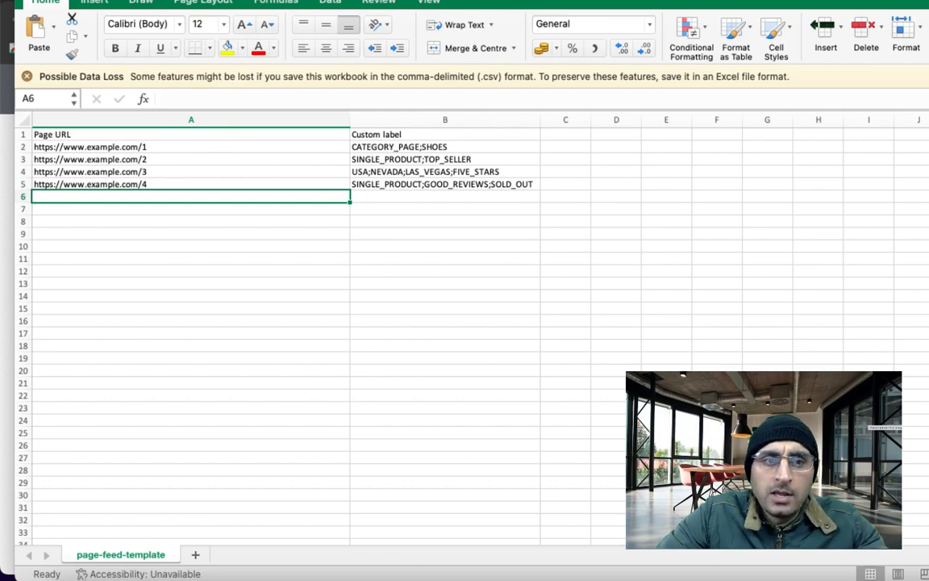
Step: Switch back to the Google Ads campaign and turn off automatically created Text assets together with Final URL expansion
{"action": "left_click", "coordinate": [51, 1]}
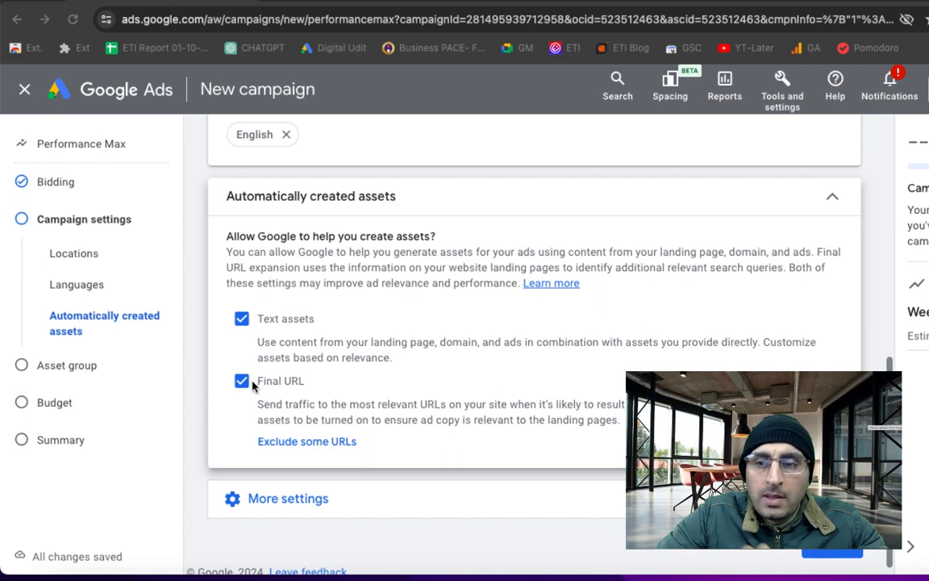
{"action": "left_click", "coordinate": [242, 319]}
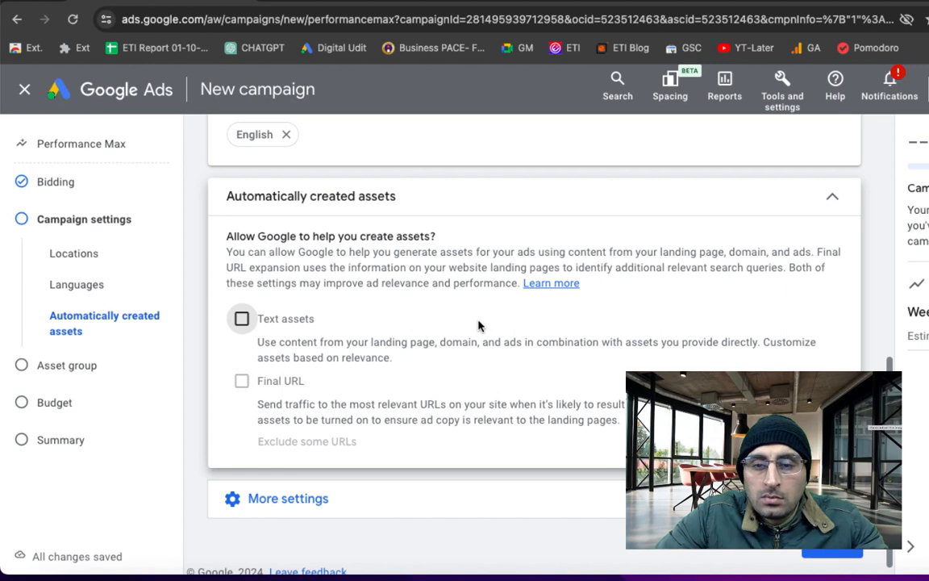
Step: Expand the additional campaign settings, open the ad schedule and set its days to Mondays - Fridays
{"action": "scroll", "coordinate": [478, 325], "scroll_direction": "down", "scroll_amount": 1}
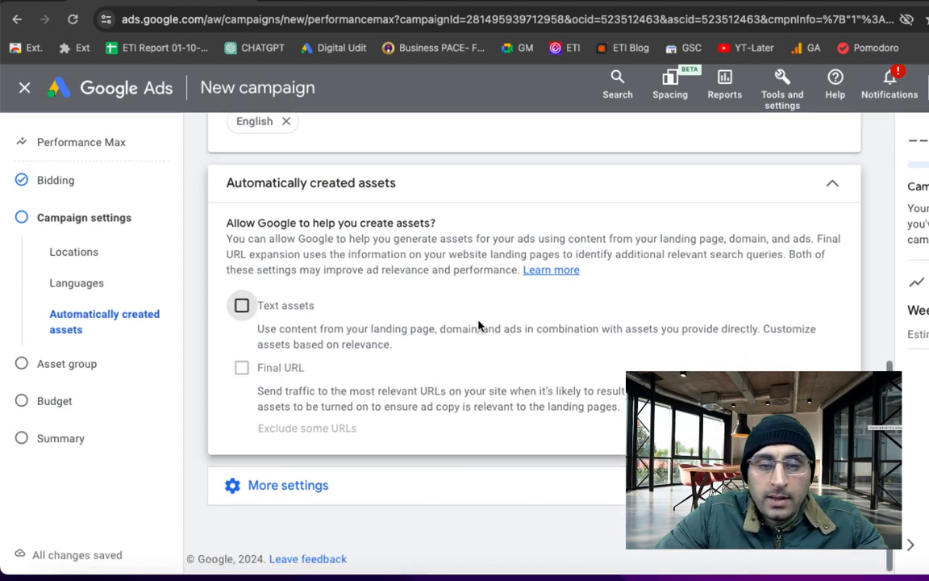
{"action": "left_click", "coordinate": [396, 489]}
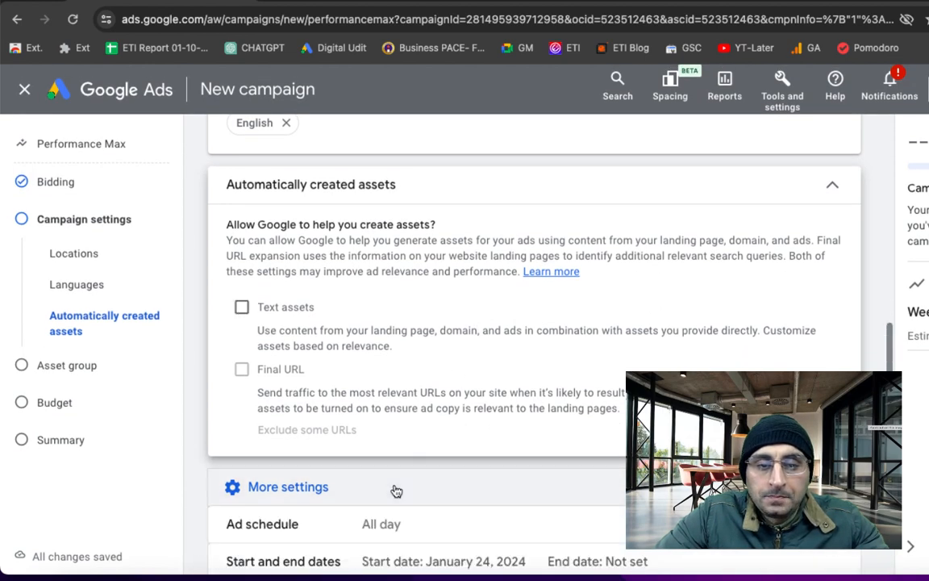
{"action": "scroll", "coordinate": [394, 490], "scroll_direction": "down", "scroll_amount": 3}
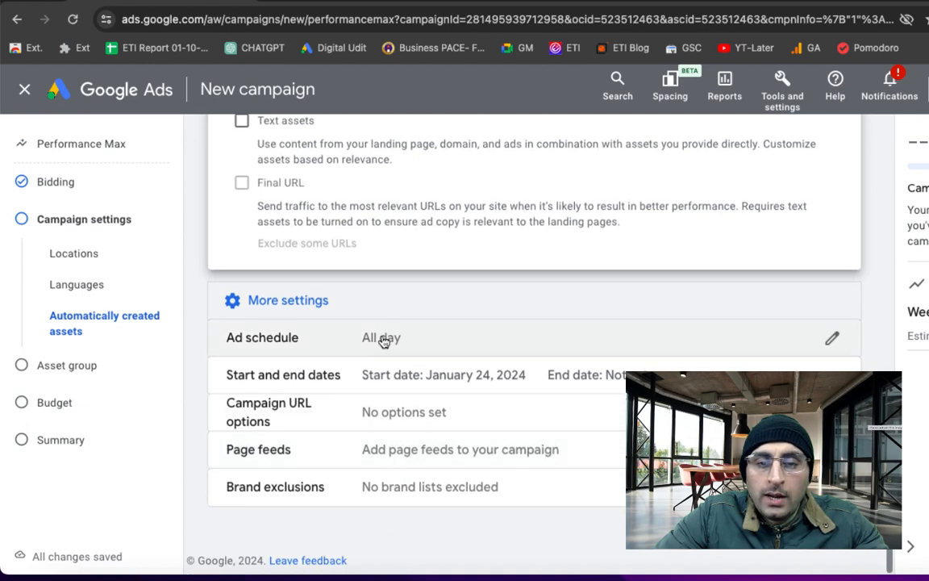
{"action": "left_click", "coordinate": [384, 342]}
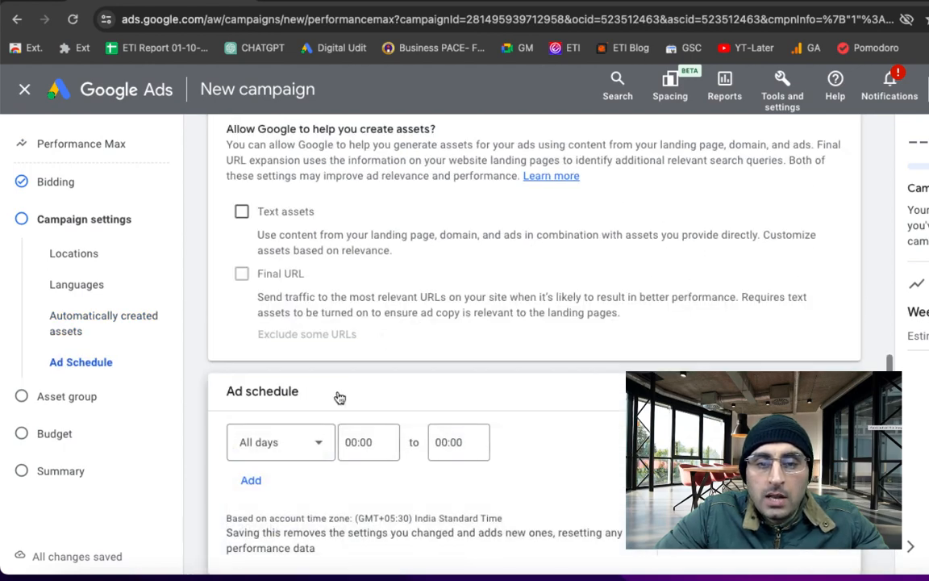
{"action": "left_click", "coordinate": [314, 447]}
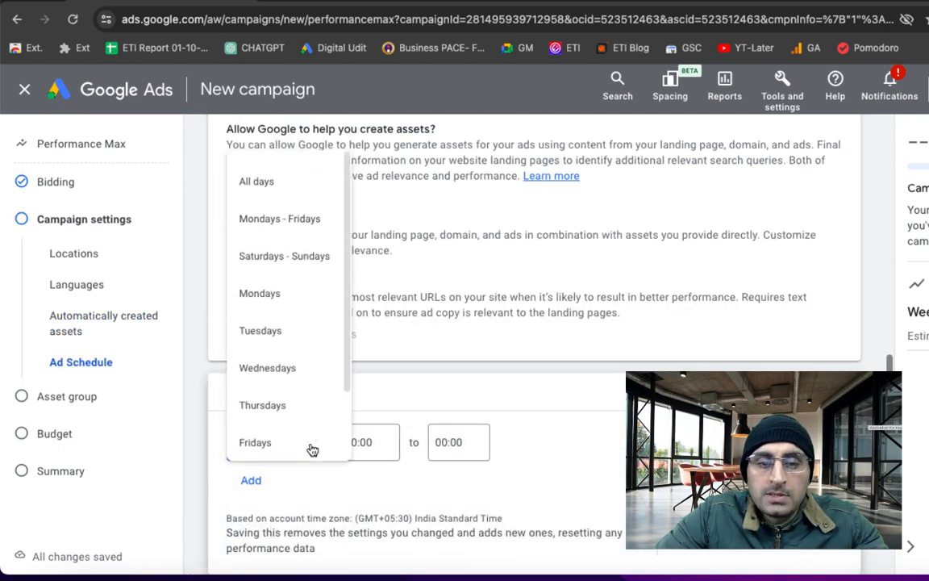
{"action": "left_click", "coordinate": [275, 218]}
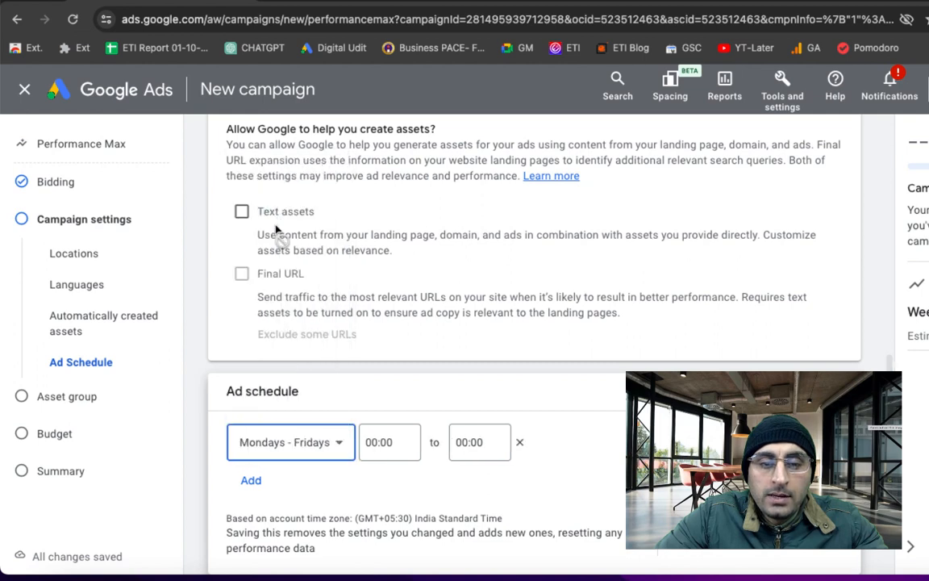
Step: Set the Mondays - Fridays ad schedule to run from 09:00 to 18:00
{"action": "left_click", "coordinate": [375, 443]}
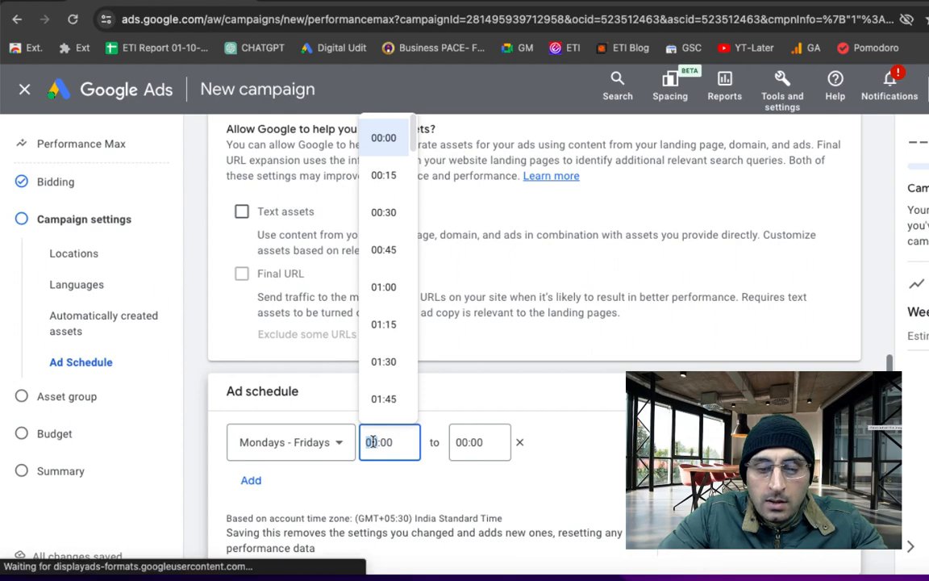
{"action": "double_click", "coordinate": [372, 442]}
{"action": "type", "text": "09"}
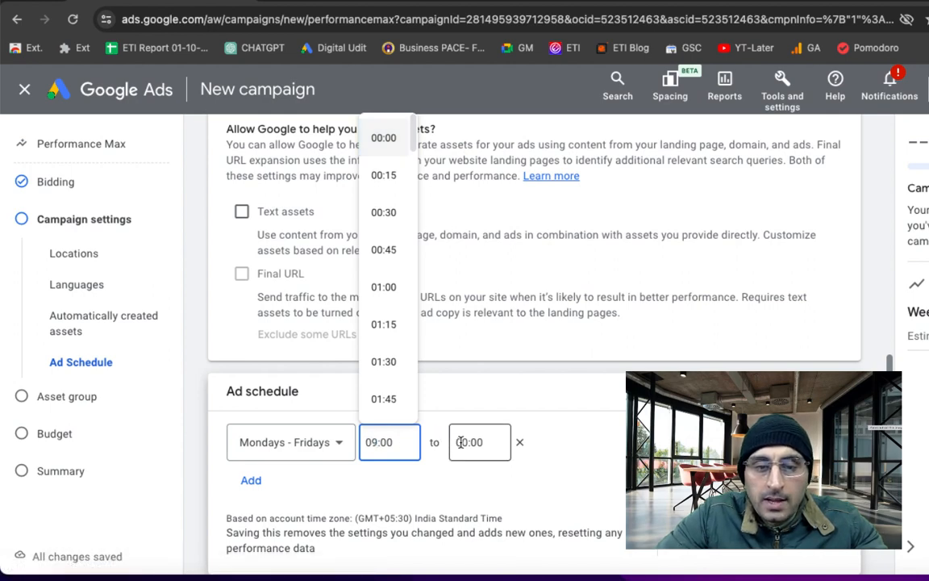
{"action": "left_click", "coordinate": [460, 442]}
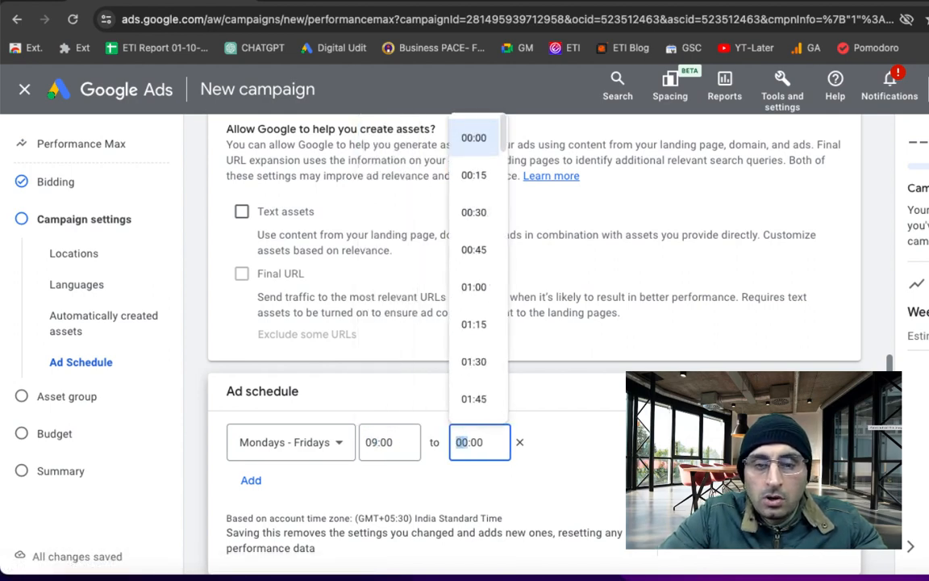
{"action": "type", "text": "18"}
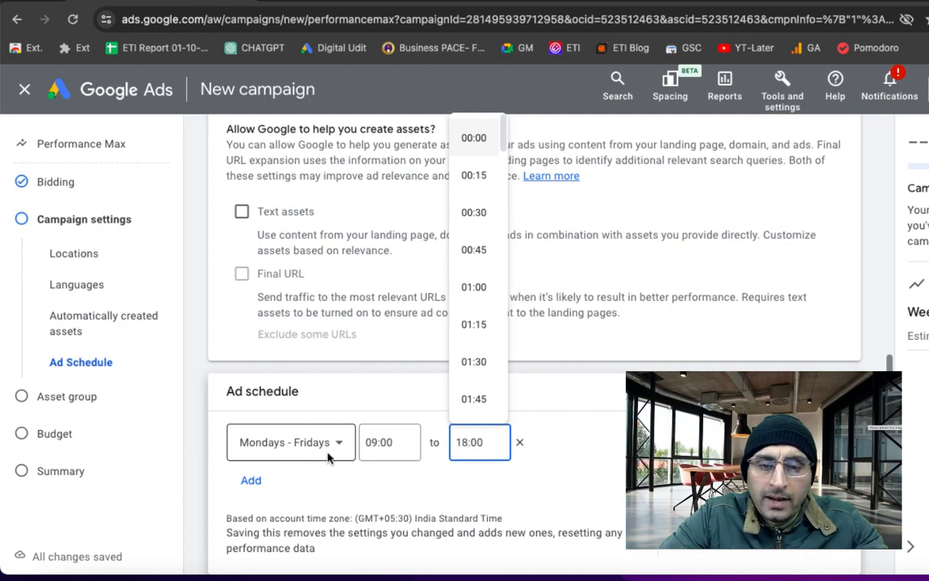
Step: Expand the additional campaign settings again and open the Page feeds section
{"action": "scroll", "coordinate": [490, 498], "scroll_direction": "down", "scroll_amount": 2}
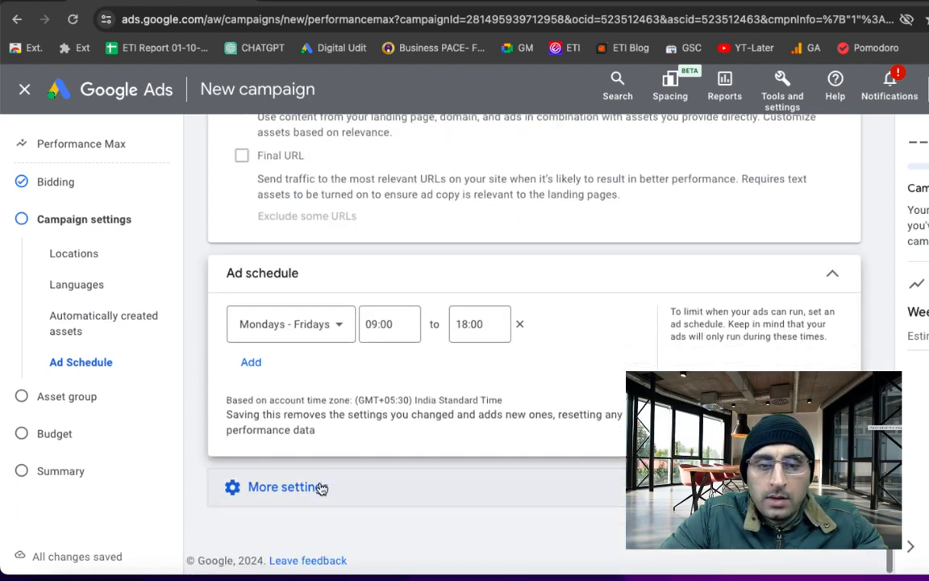
{"action": "left_click", "coordinate": [318, 489]}
{"action": "scroll", "coordinate": [317, 491], "scroll_direction": "down", "scroll_amount": 3}
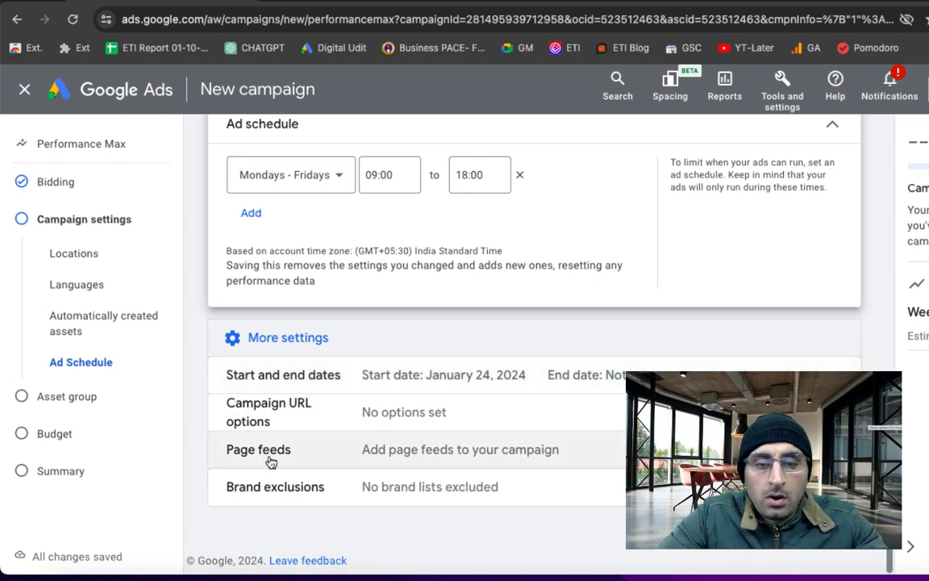
{"action": "left_click", "coordinate": [383, 456]}
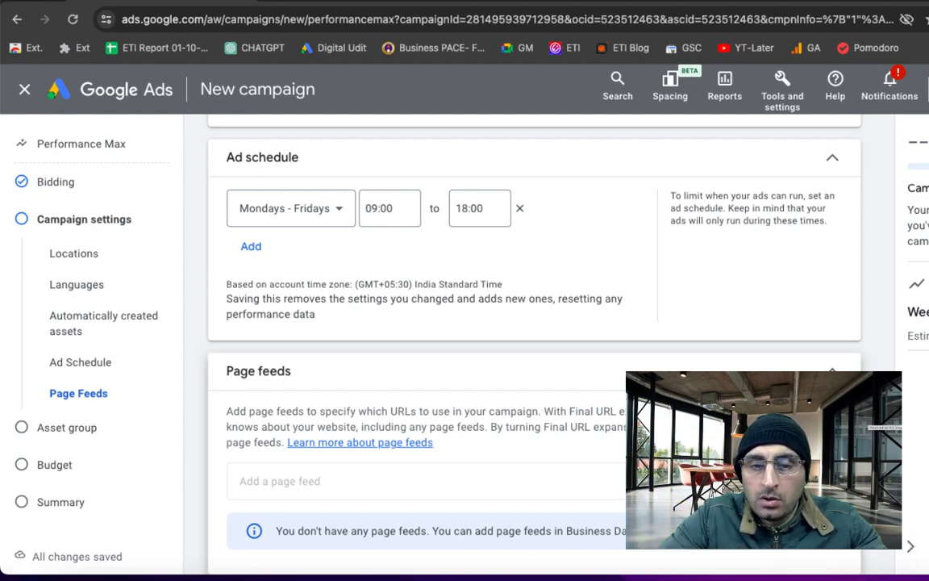
Step: Review the Page feeds section alongside the Text assets and Final URL options
{"action": "scroll", "coordinate": [538, 492], "scroll_direction": "down", "scroll_amount": 1}
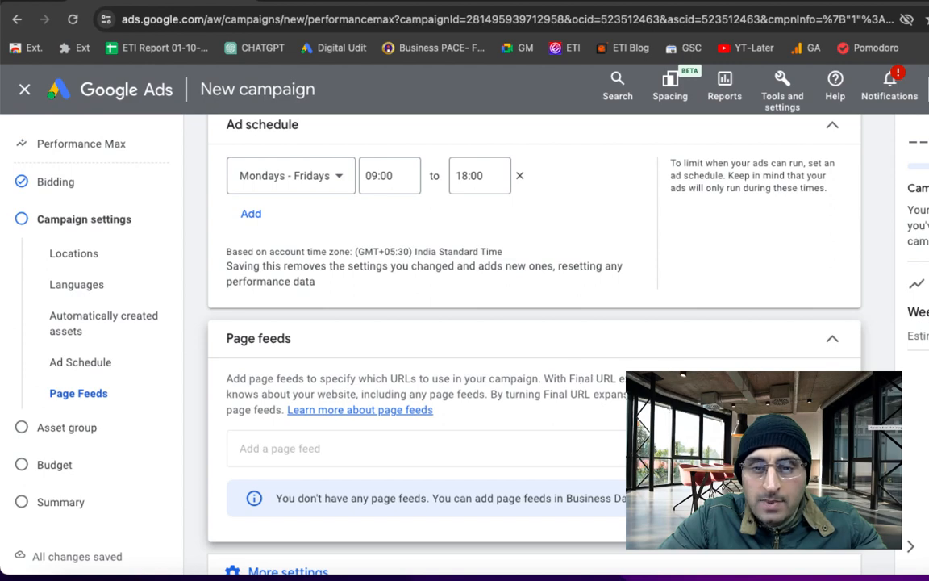
{"action": "scroll", "coordinate": [496, 423], "scroll_direction": "up", "scroll_amount": 4}
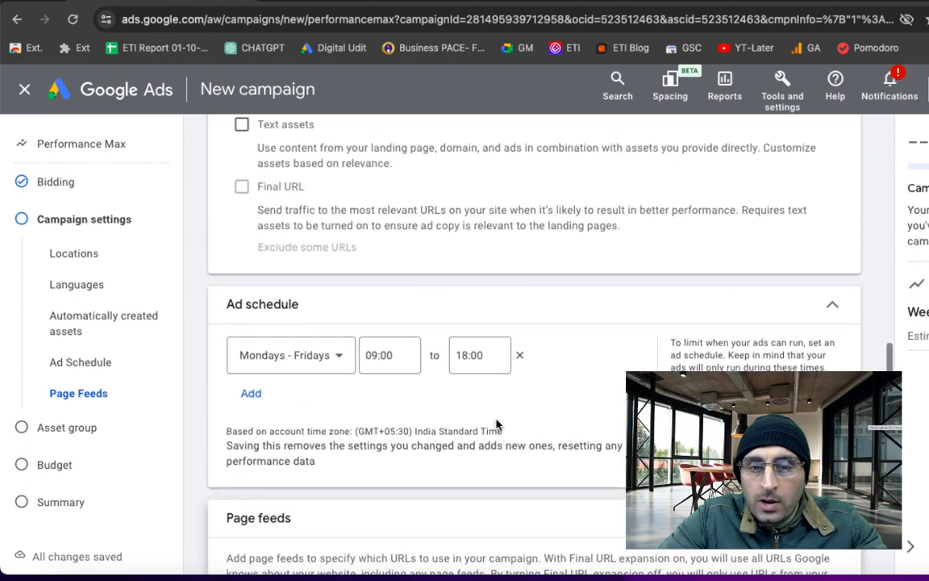
{"action": "scroll", "coordinate": [498, 426], "scroll_direction": "up", "scroll_amount": 2}
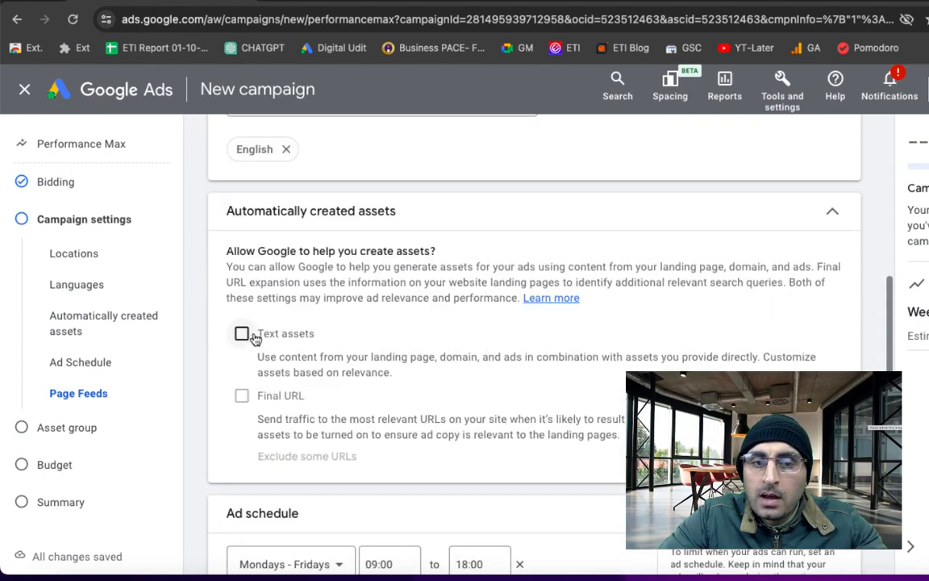
{"action": "scroll", "coordinate": [421, 402], "scroll_direction": "down", "scroll_amount": 4}
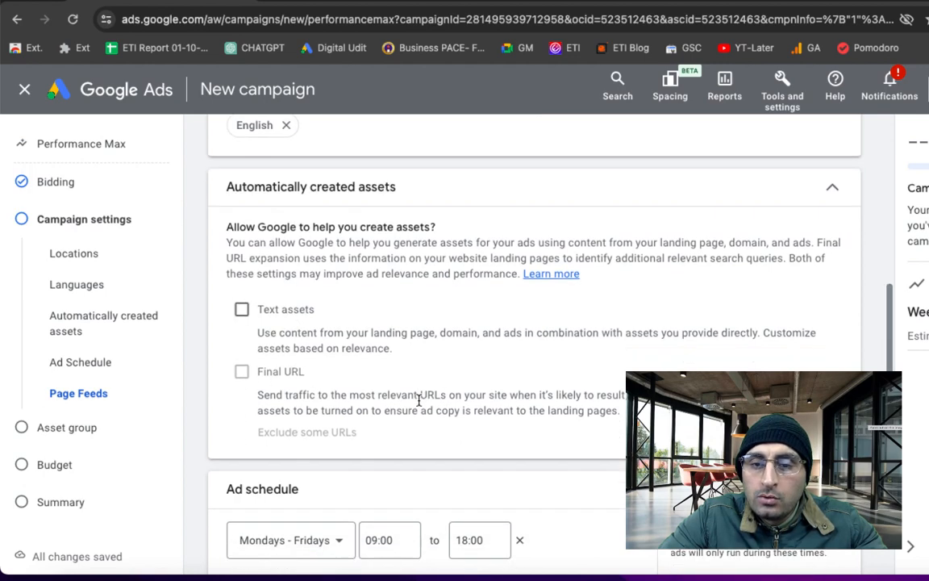
{"action": "scroll", "coordinate": [420, 405], "scroll_direction": "down", "scroll_amount": 2}
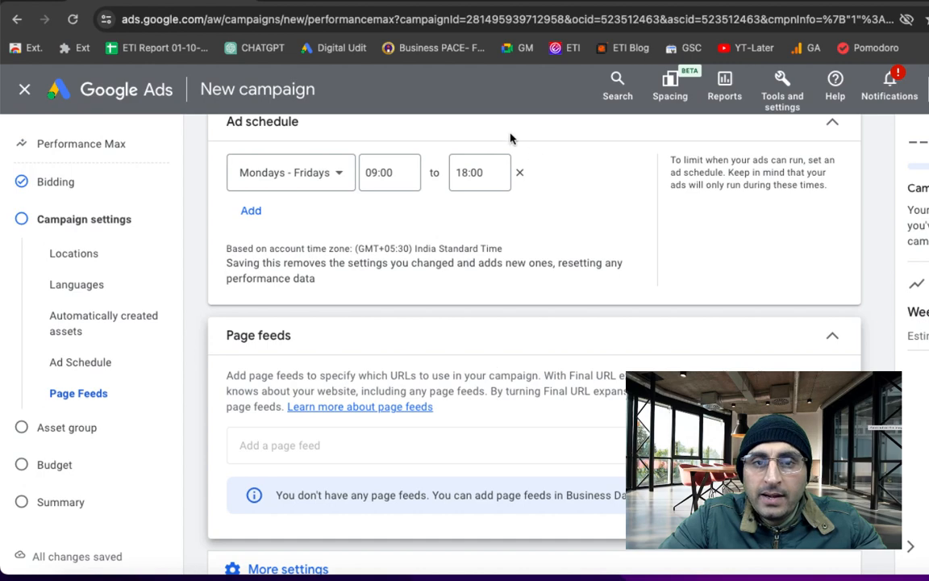
Step: Switch to the Business data page and start adding a new page feed to the data feeds
{"action": "left_click", "coordinate": [347, 2]}
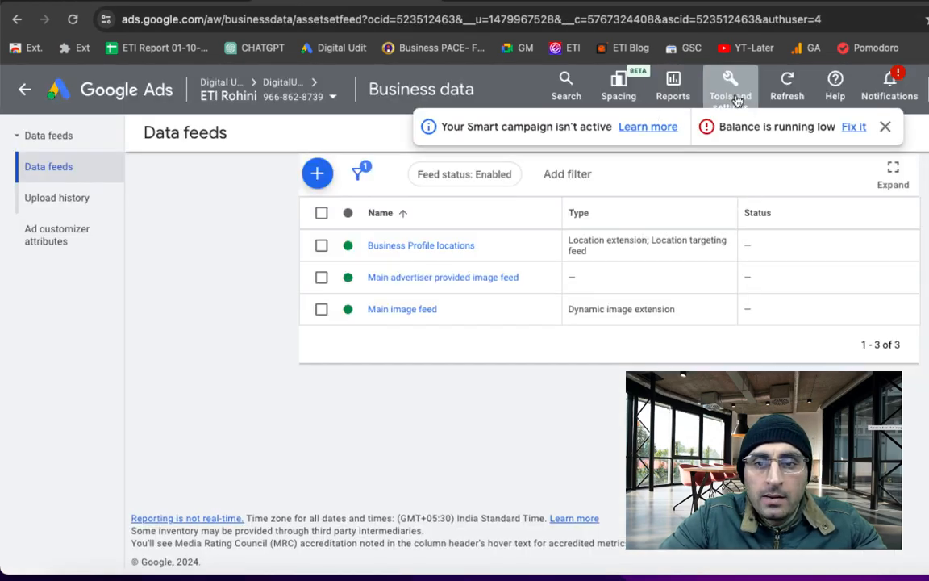
{"action": "left_click", "coordinate": [736, 99]}
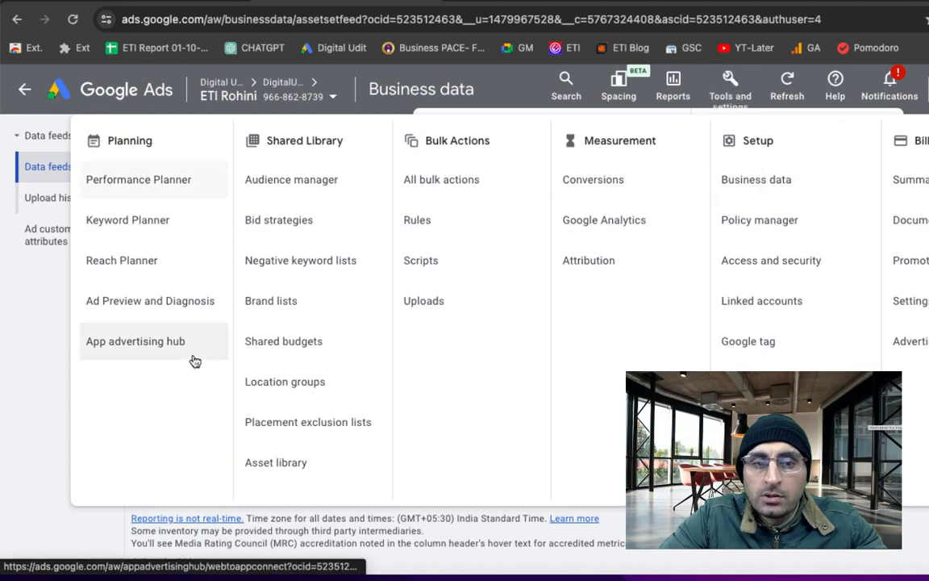
{"action": "left_click", "coordinate": [39, 416]}
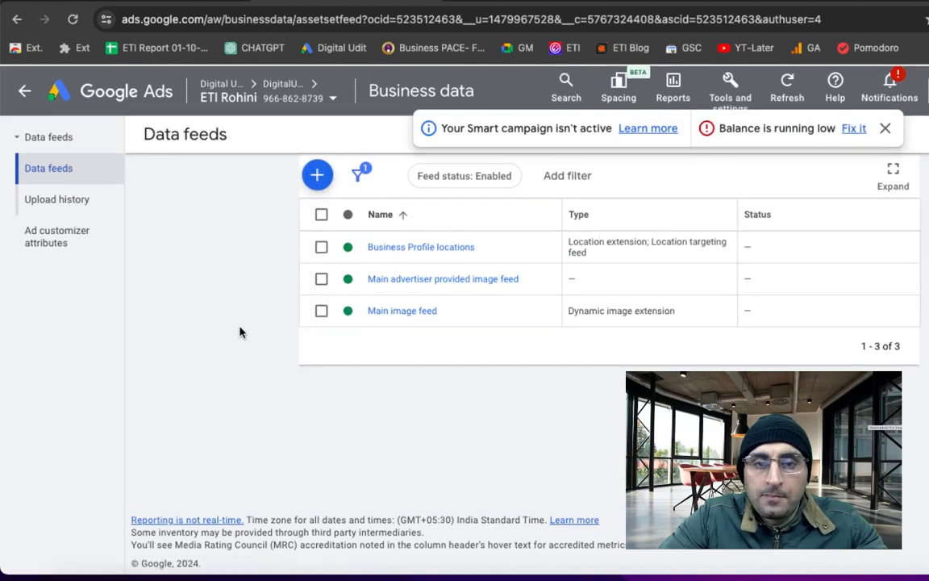
{"action": "left_click", "coordinate": [317, 175]}
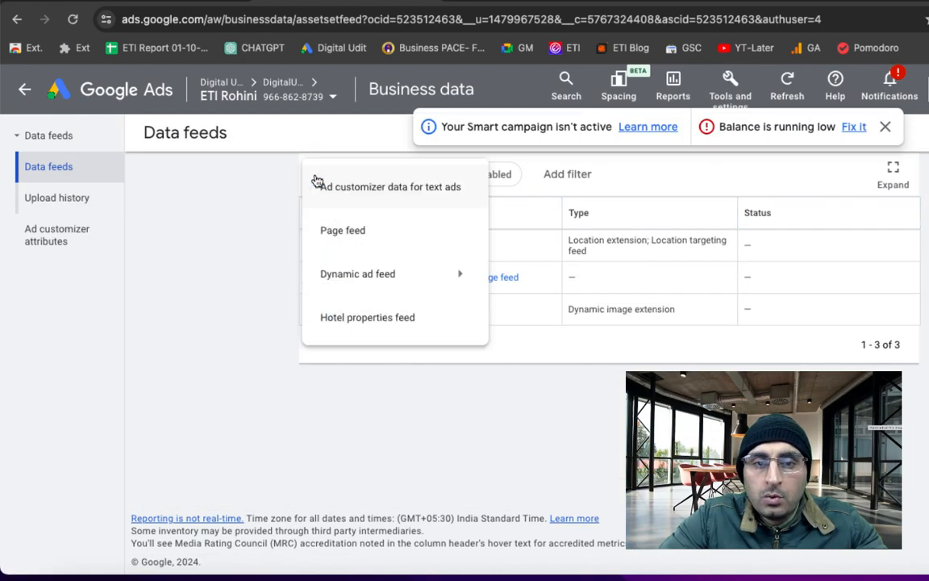
{"action": "left_click", "coordinate": [363, 234]}
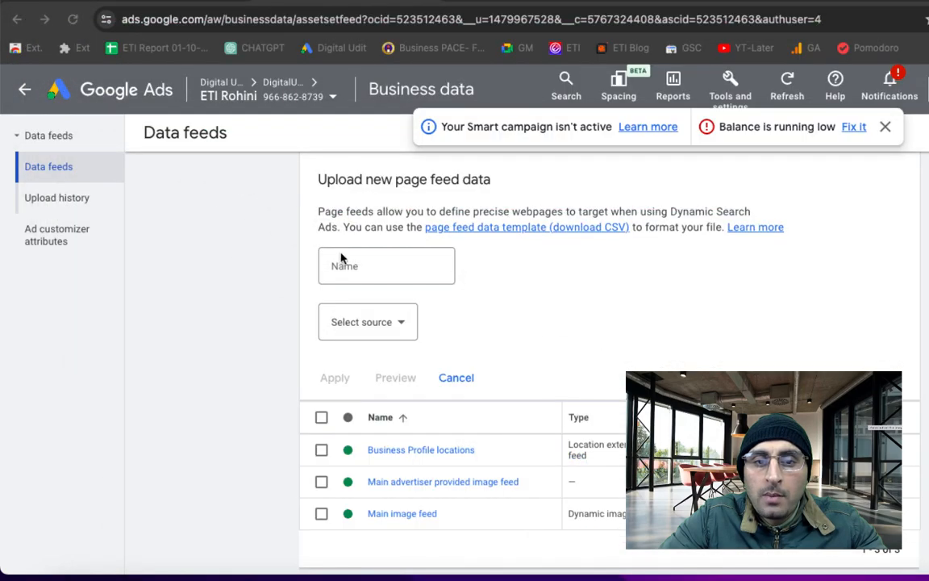
Step: Choose Upload a file as the new page feed's source and return to the campaign setup page
{"action": "left_click", "coordinate": [387, 325]}
{"action": "left_click", "coordinate": [379, 336]}
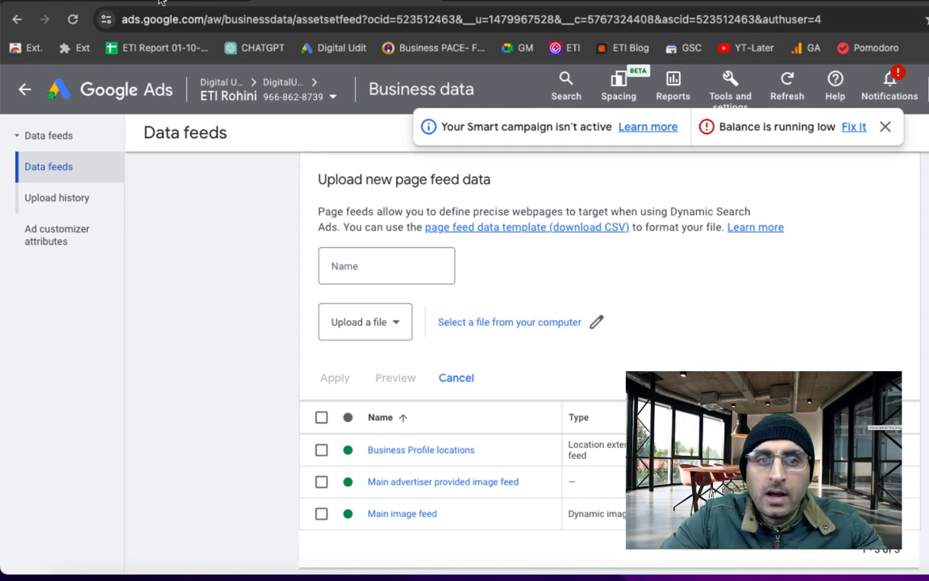
{"action": "left_click", "coordinate": [194, 1]}
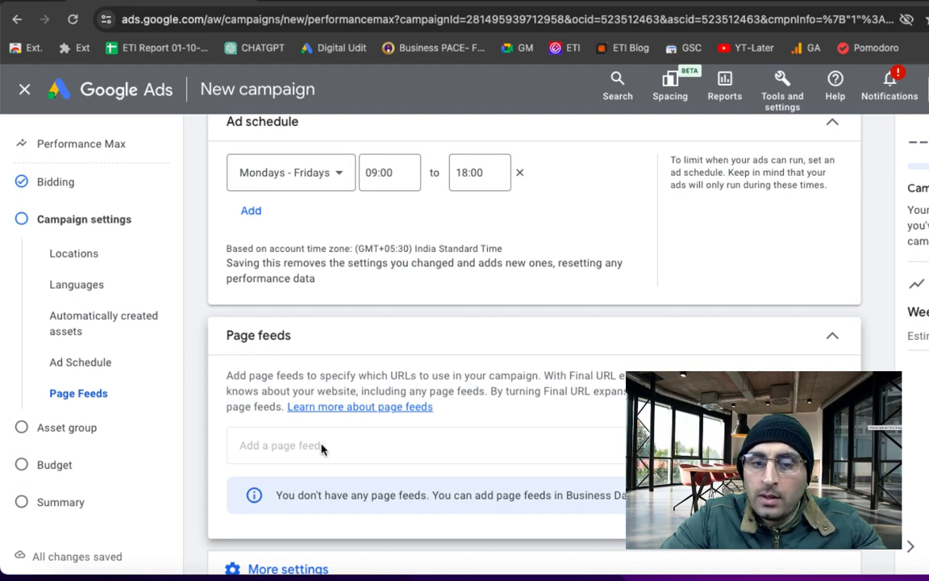
Step: Turn on Text assets and Final URL for automatically created assets and check the Page feeds section
{"action": "scroll", "coordinate": [320, 444], "scroll_direction": "up", "scroll_amount": 3}
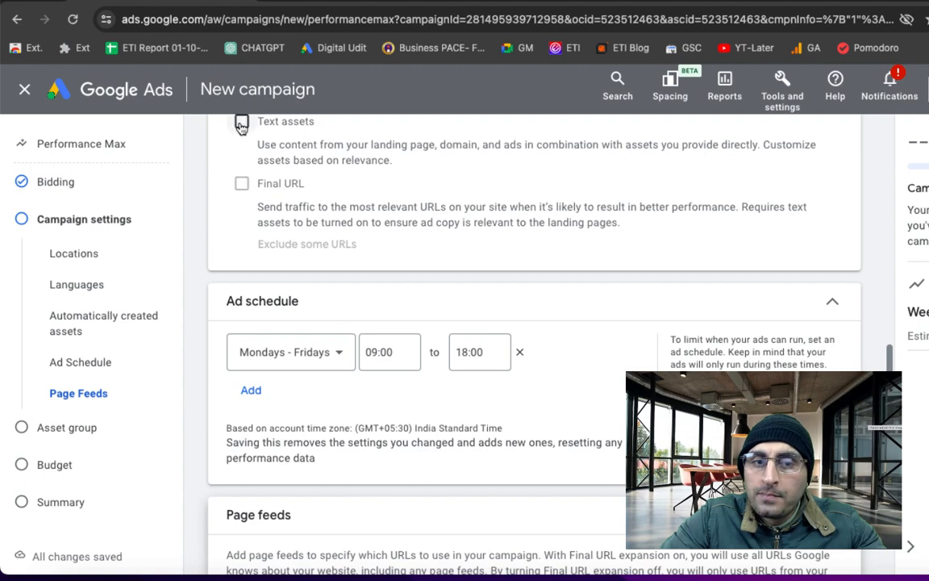
{"action": "left_click", "coordinate": [242, 139]}
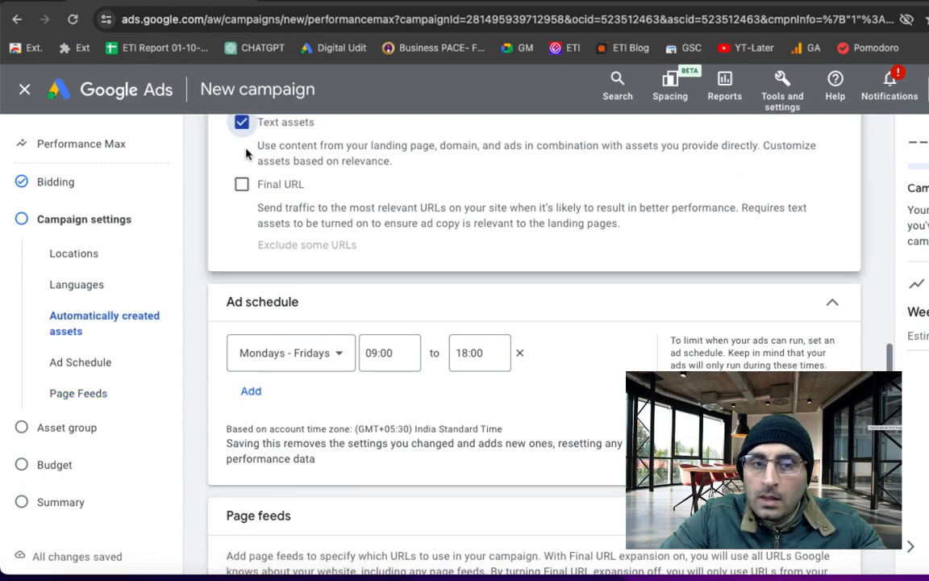
{"action": "left_click", "coordinate": [242, 224]}
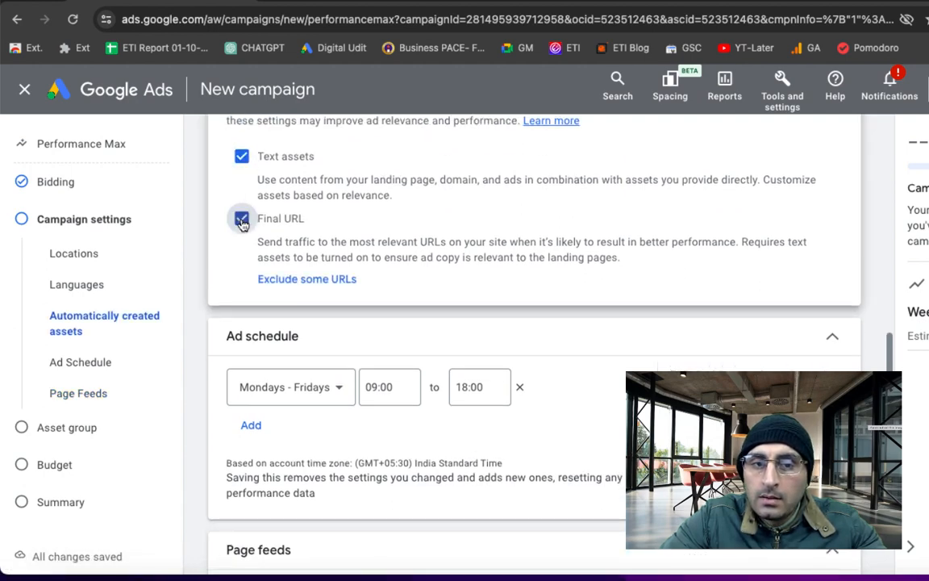
{"action": "scroll", "coordinate": [242, 224], "scroll_direction": "down", "scroll_amount": 2}
{"action": "scroll", "coordinate": [243, 223], "scroll_direction": "down", "scroll_amount": 2}
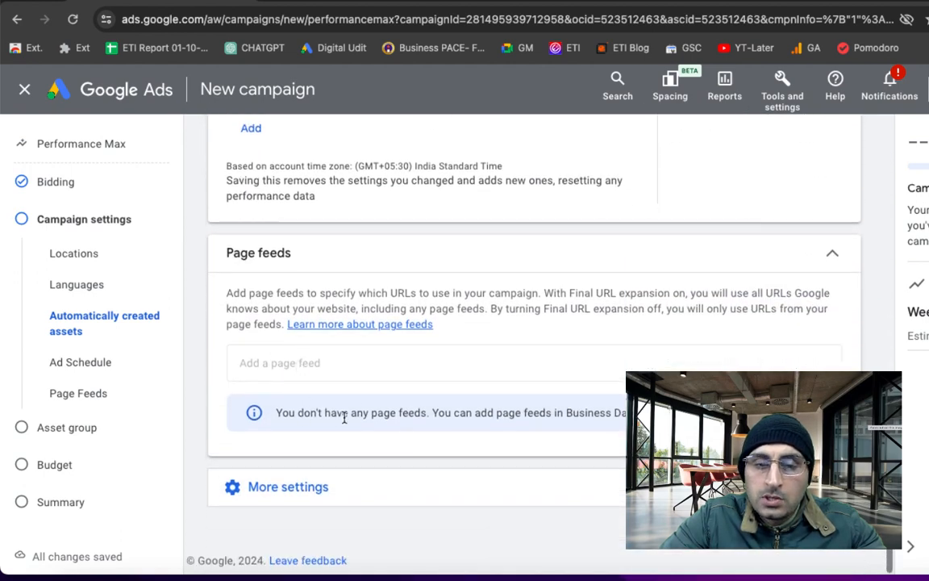
{"action": "left_click", "coordinate": [361, 1]}
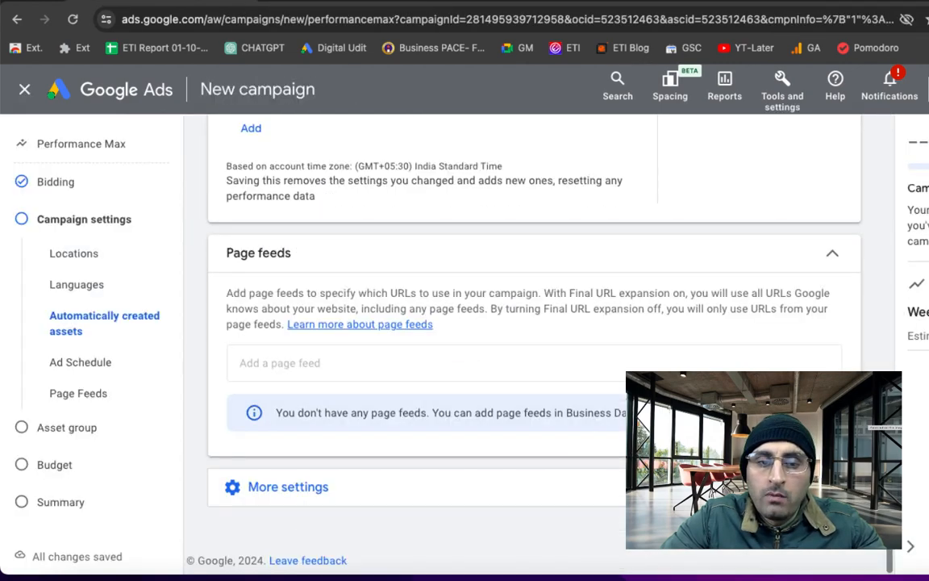
{"action": "left_click", "coordinate": [282, 2]}
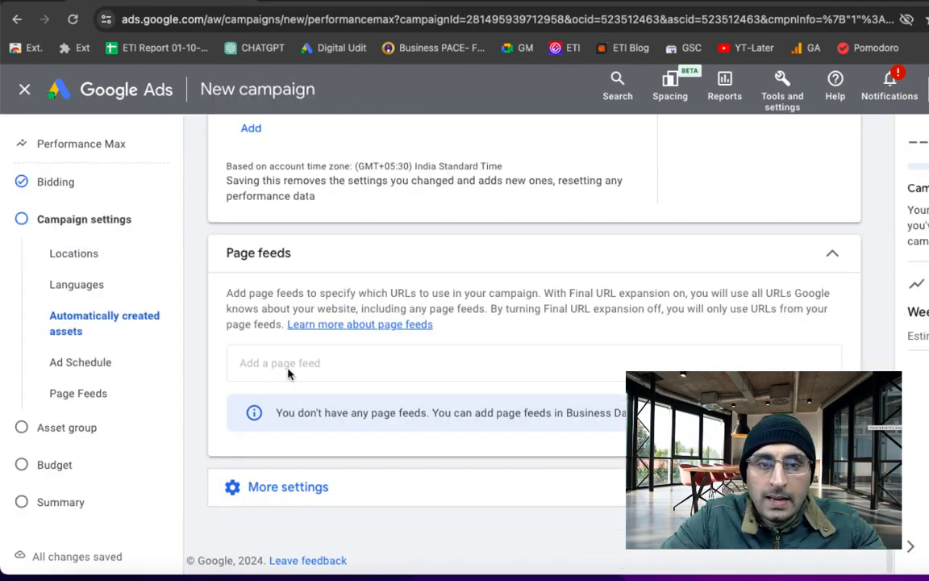
Step: Turn Final URL and Text assets off again for the automatically created assets
{"action": "scroll", "coordinate": [288, 373], "scroll_direction": "up", "scroll_amount": 4}
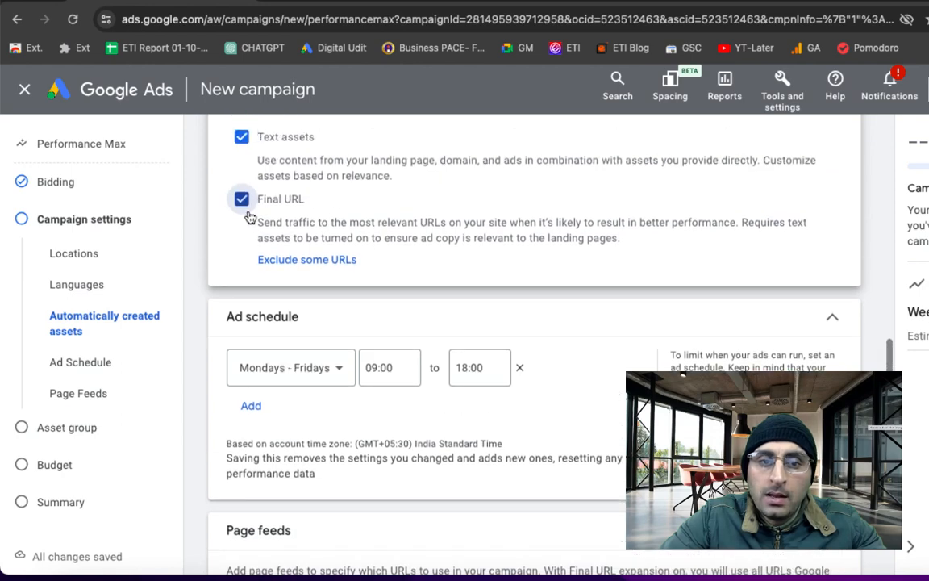
{"action": "left_click", "coordinate": [242, 200]}
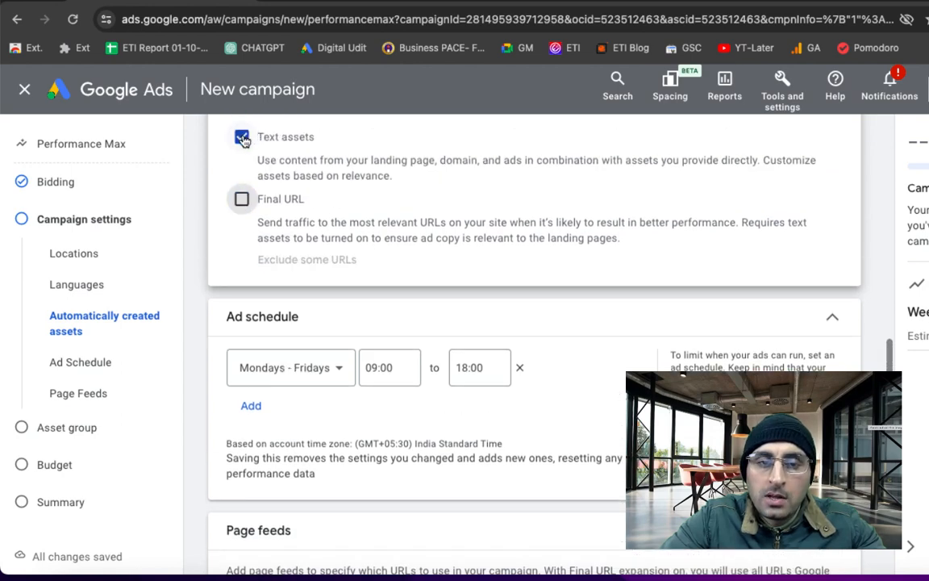
{"action": "left_click", "coordinate": [242, 136]}
Step: Collapse the Page feeds section, expand the additional campaign settings and open Brand exclusions
{"action": "scroll", "coordinate": [352, 326], "scroll_direction": "down", "scroll_amount": 3}
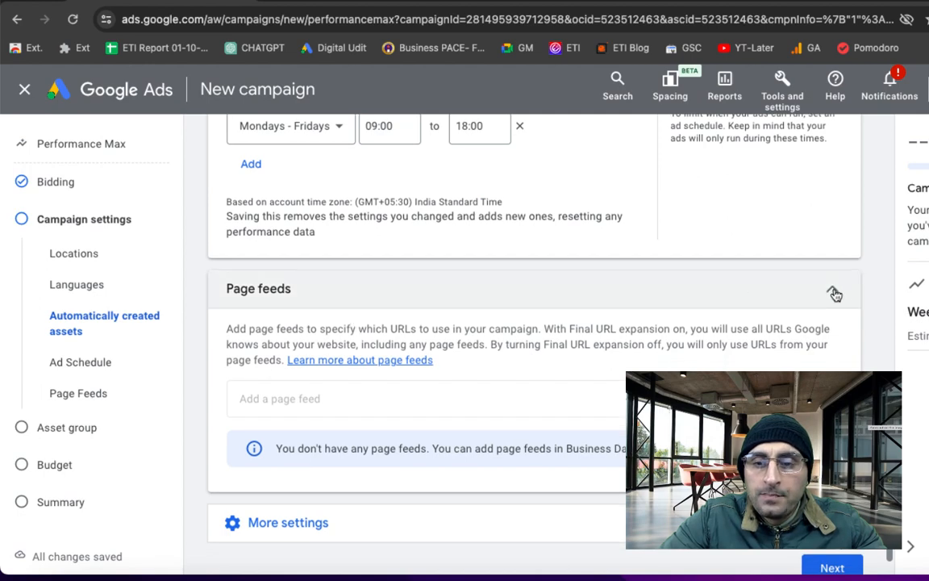
{"action": "left_click", "coordinate": [833, 292]}
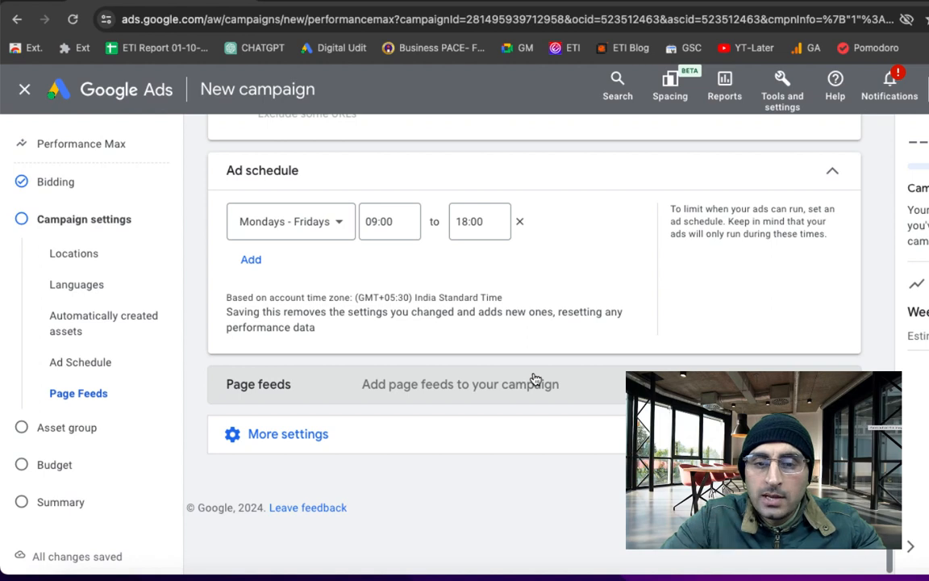
{"action": "left_click", "coordinate": [444, 442]}
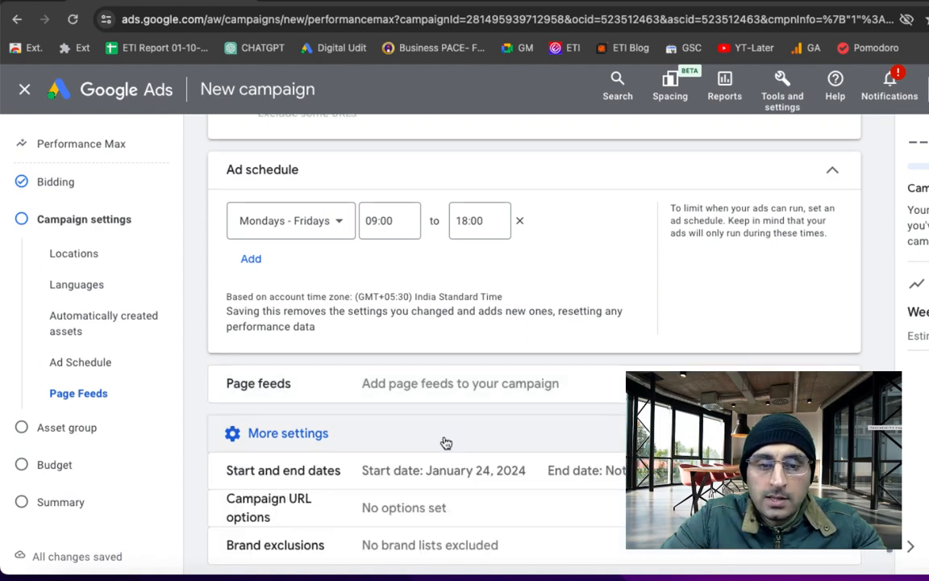
{"action": "scroll", "coordinate": [442, 442], "scroll_direction": "down", "scroll_amount": 1}
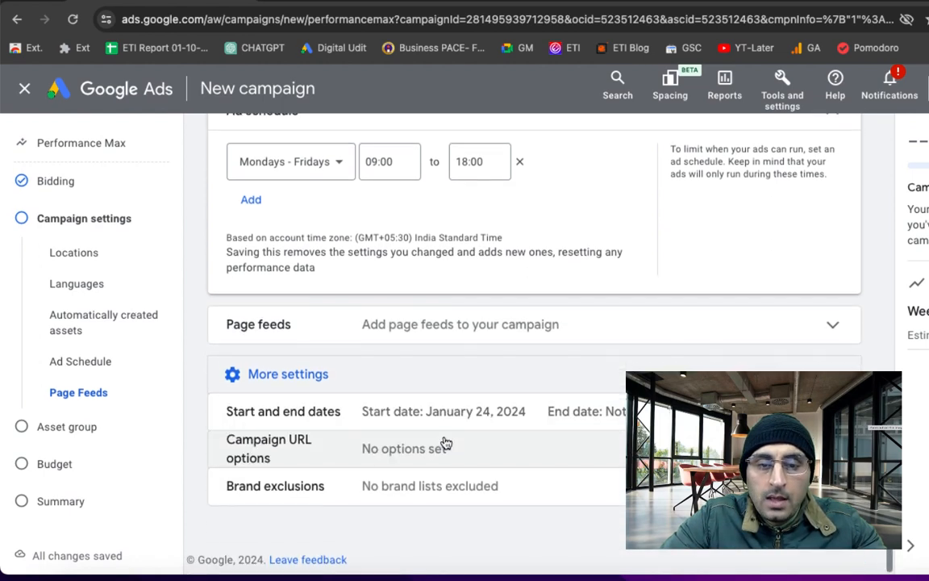
{"action": "left_click", "coordinate": [421, 496]}
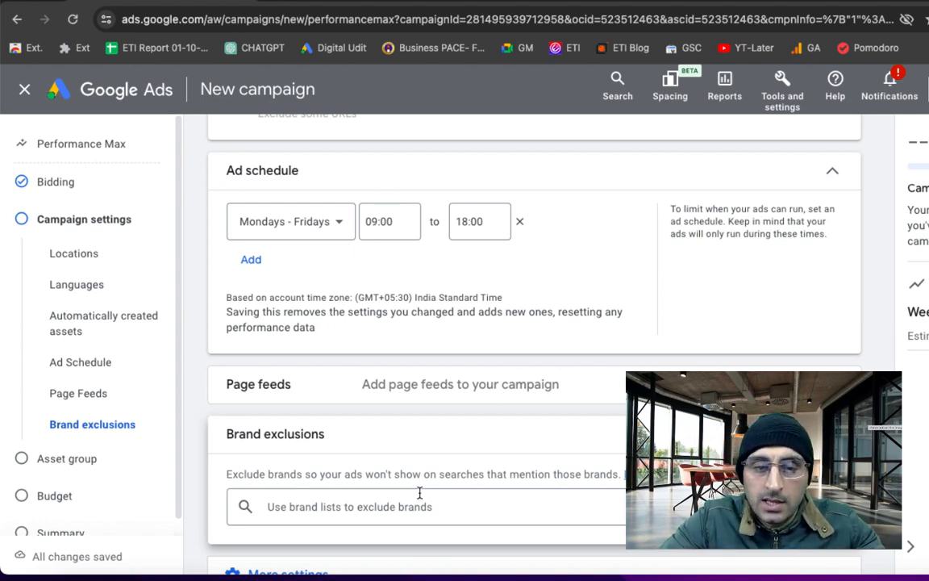
Step: Start a new account-level brand list for the brand exclusions and cancel it without saving
{"action": "scroll", "coordinate": [428, 500], "scroll_direction": "down", "scroll_amount": 2}
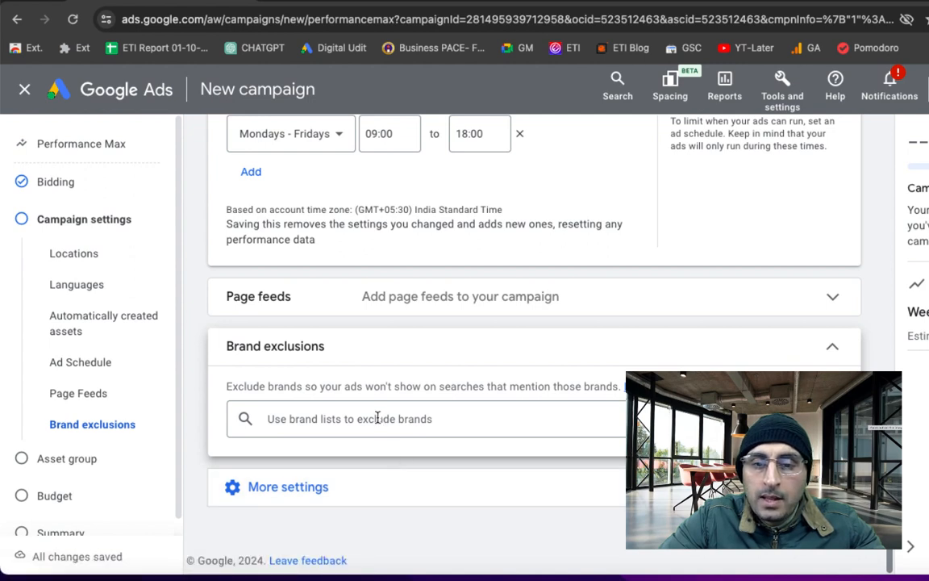
{"action": "left_click", "coordinate": [376, 418]}
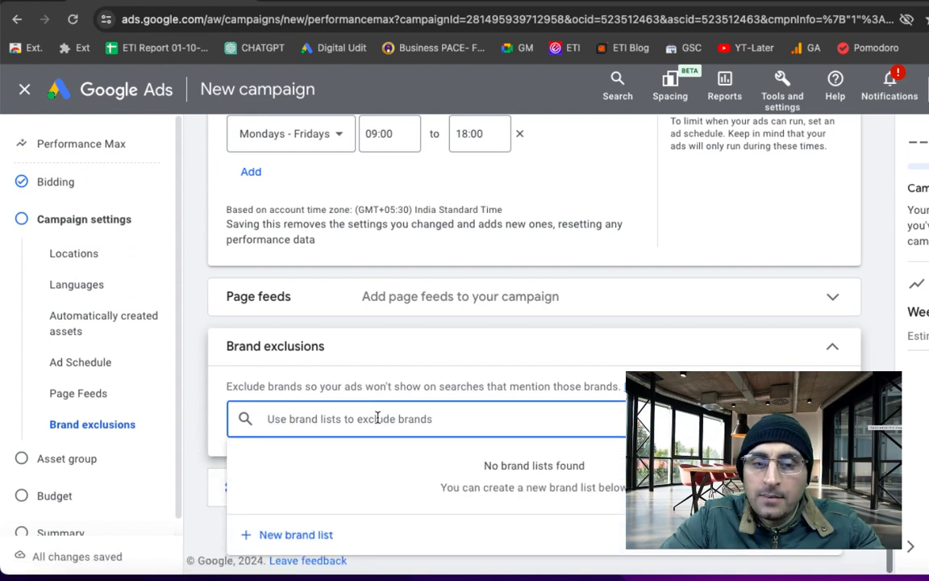
{"action": "left_click", "coordinate": [295, 535]}
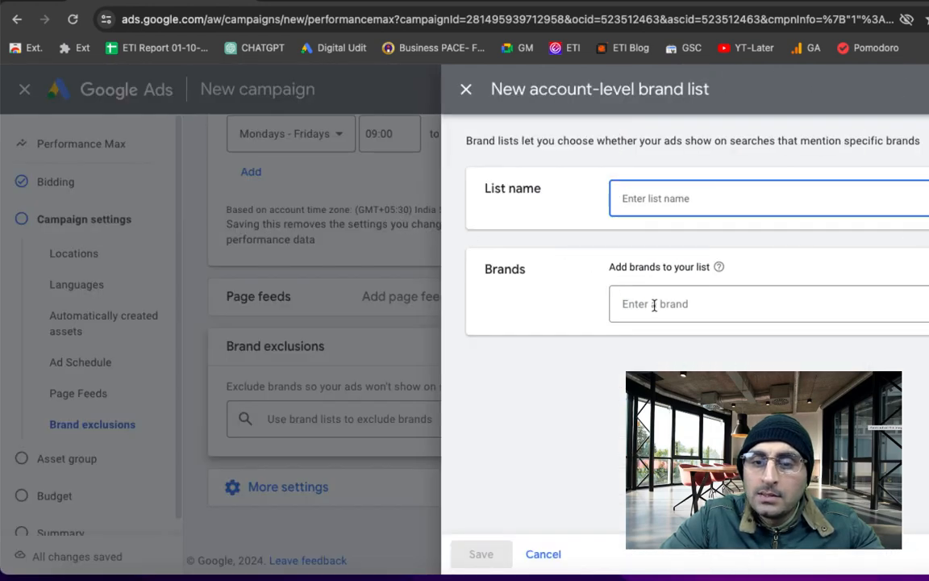
{"action": "left_click", "coordinate": [539, 553]}
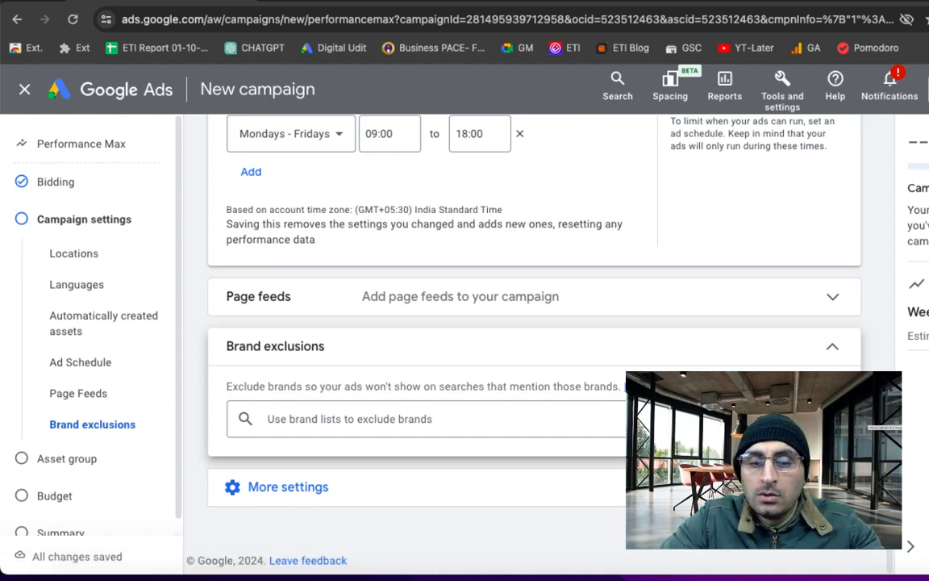
Step: Continue to the Asset group page and name the asset group DM
{"action": "left_click", "coordinate": [533, 500]}
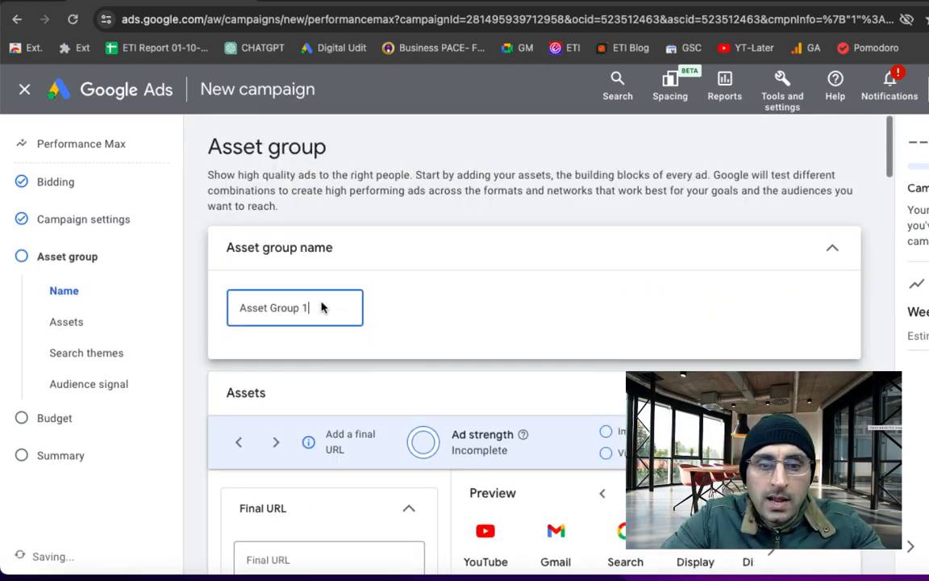
{"action": "key", "text": "ctrl+a"}
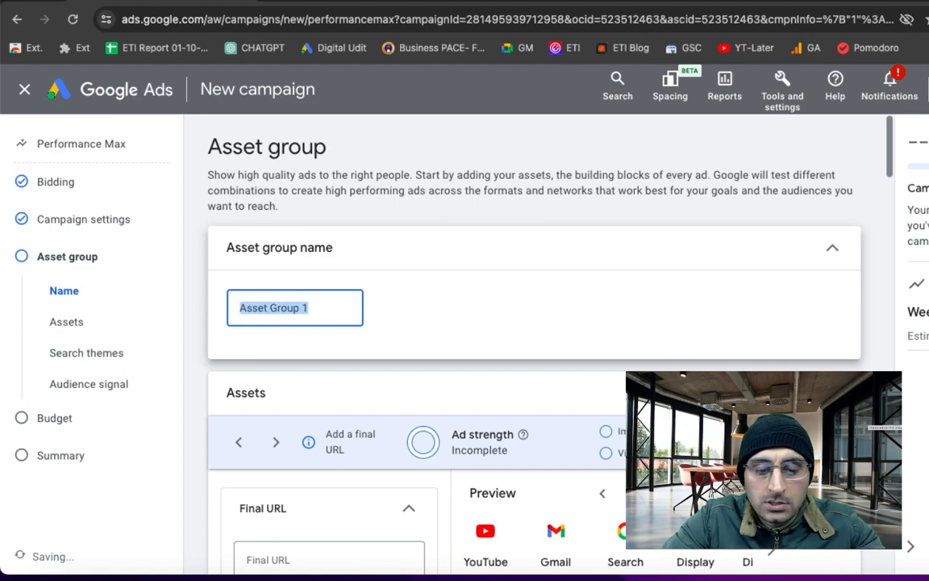
{"action": "type", "text": "DM"}
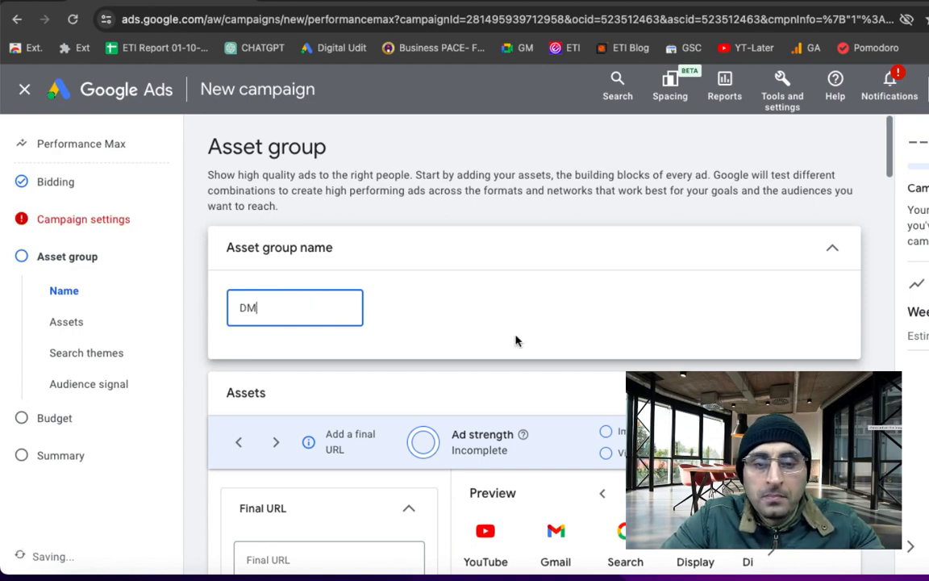
{"action": "scroll", "coordinate": [517, 341], "scroll_direction": "down", "scroll_amount": 1}
{"action": "scroll", "coordinate": [440, 427], "scroll_direction": "down", "scroll_amount": 1}
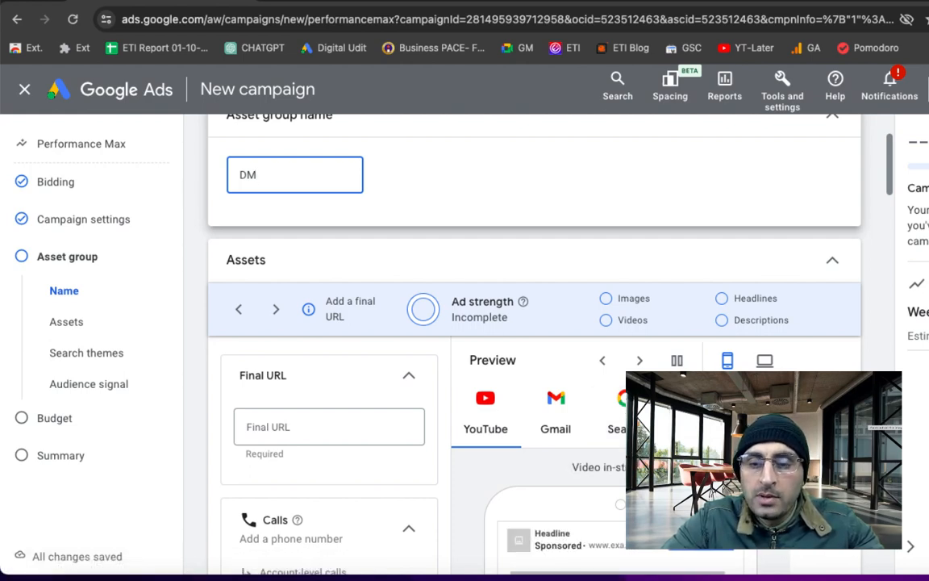
Step: Copy the address expert-seo-training-institute.in/blog/ from a new browser tab and return to the Final URL entry in the campaign setup
{"action": "left_click", "coordinate": [843, 416]}
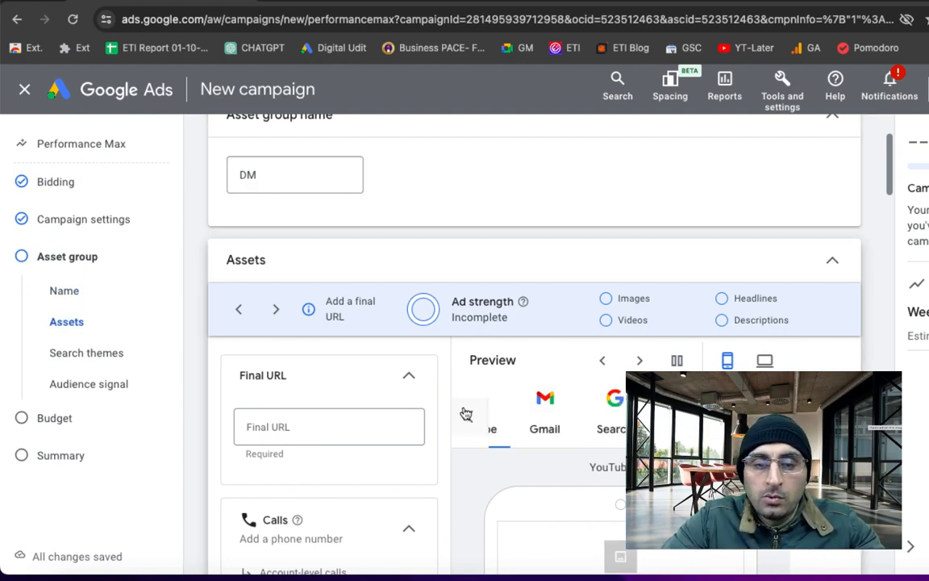
{"action": "left_click", "coordinate": [338, 425]}
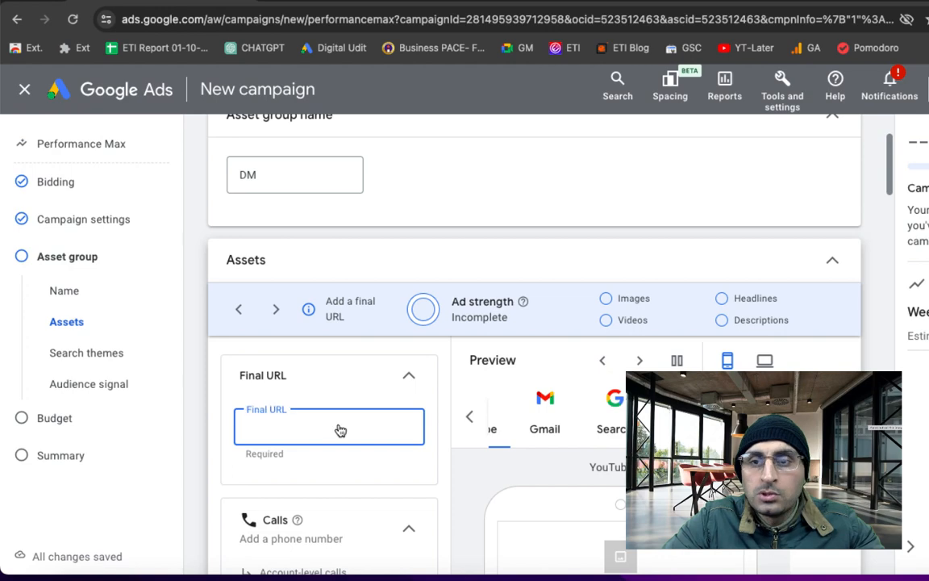
{"action": "key", "text": "super+t"}
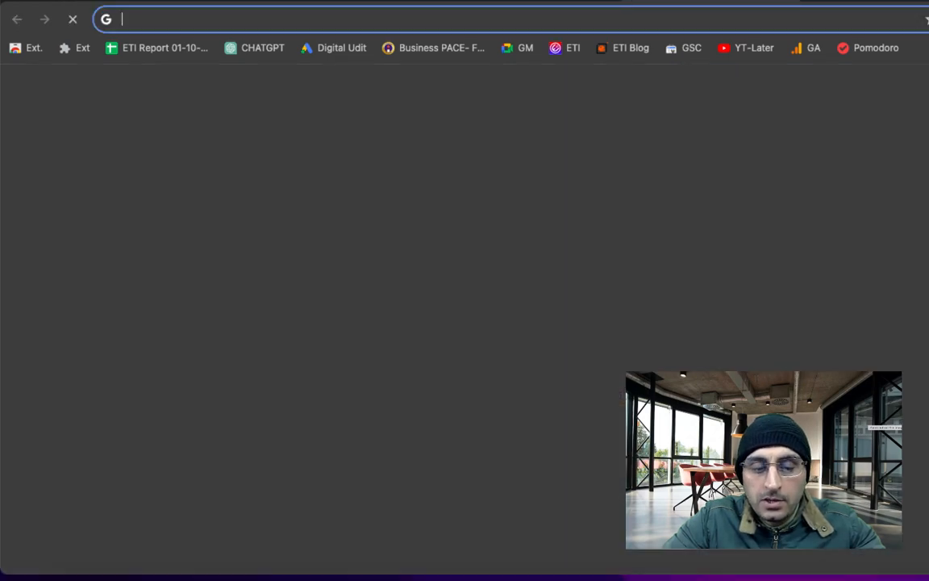
{"action": "type", "text": "EX"}
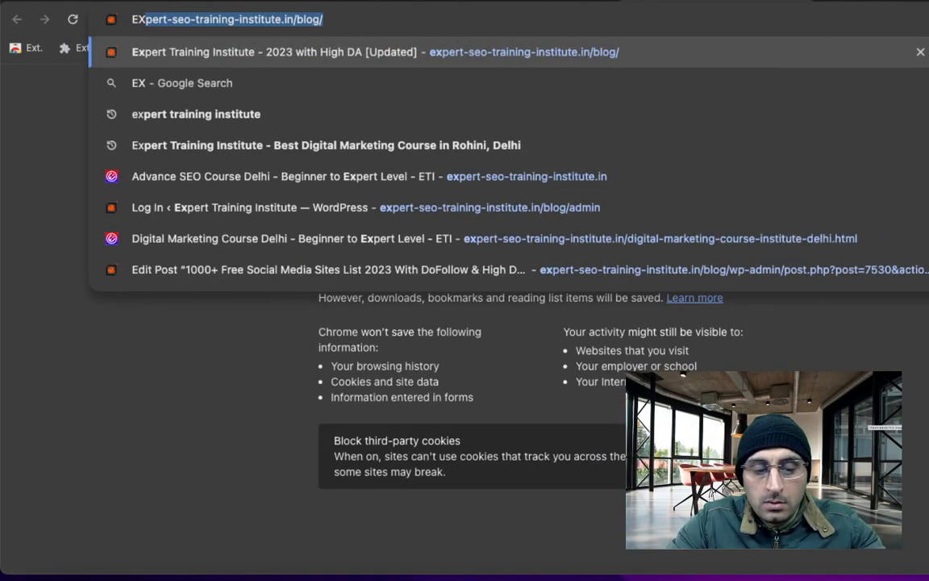
{"action": "key", "text": "super+a"}
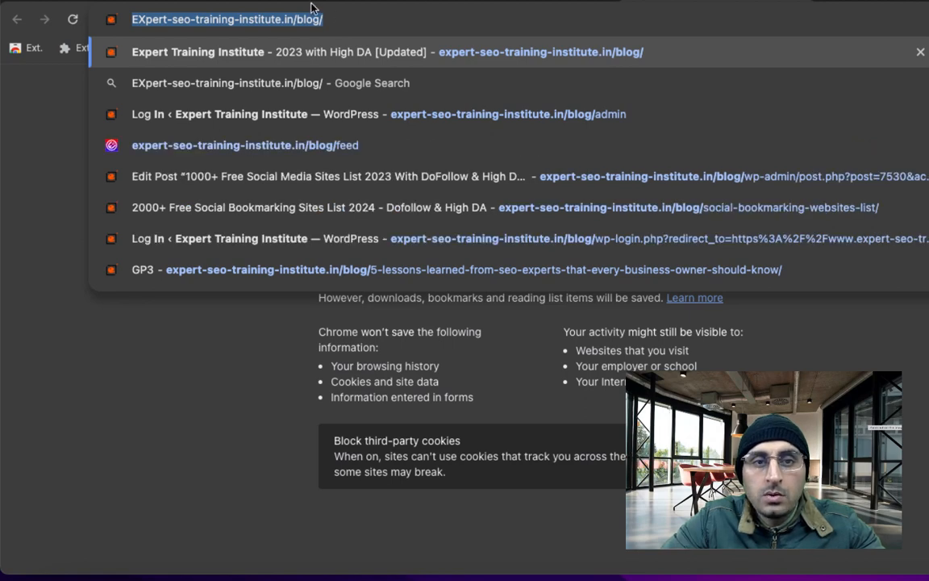
{"action": "left_click", "coordinate": [190, 2]}
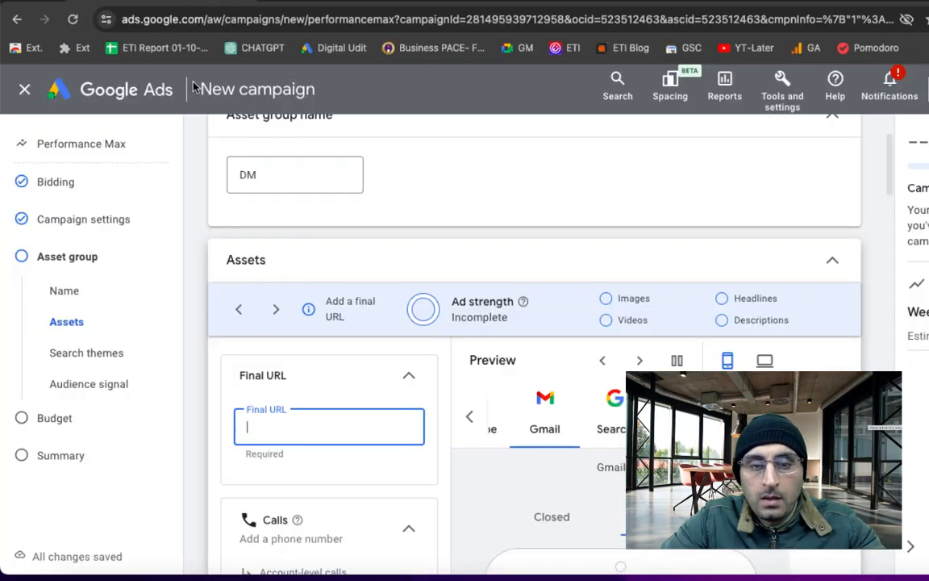
{"action": "type", "text": "https://www.expert-seo-training-institute.in/blog2"}
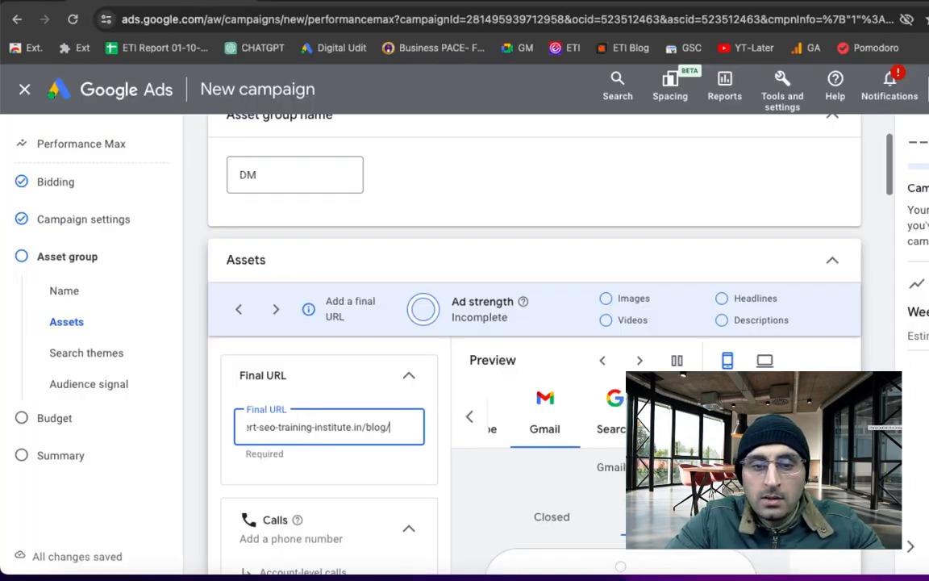
{"action": "key", "text": "BackSpace"}
{"action": "key", "text": "BackSpace"}
{"action": "key", "text": "BackSpace"}
{"action": "key", "text": "BackSpace"}
{"action": "key", "text": "BackSpace"}
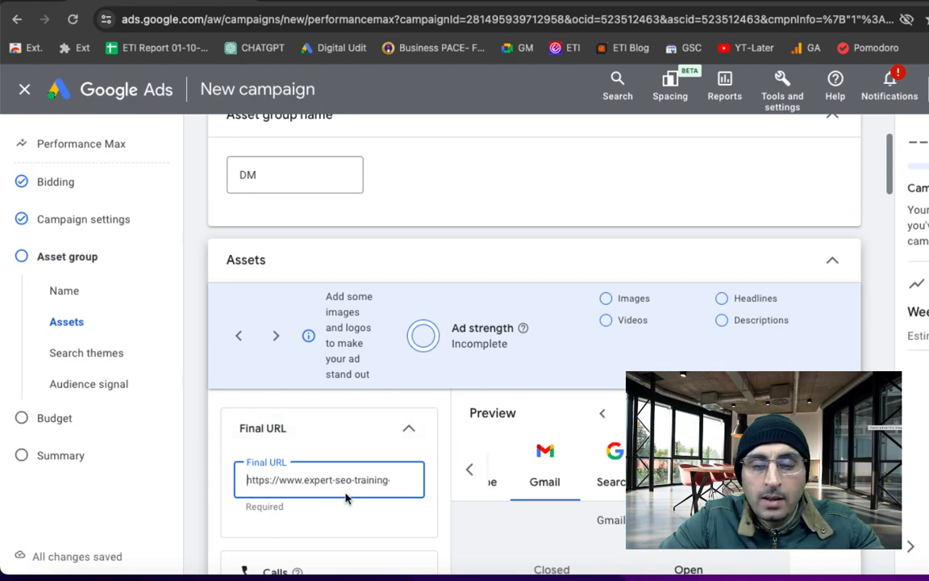
Step: Add the existing phone number listed directly below the disapproved one as a campaign-level call asset and apply it
{"action": "scroll", "coordinate": [345, 499], "scroll_direction": "down", "scroll_amount": 3}
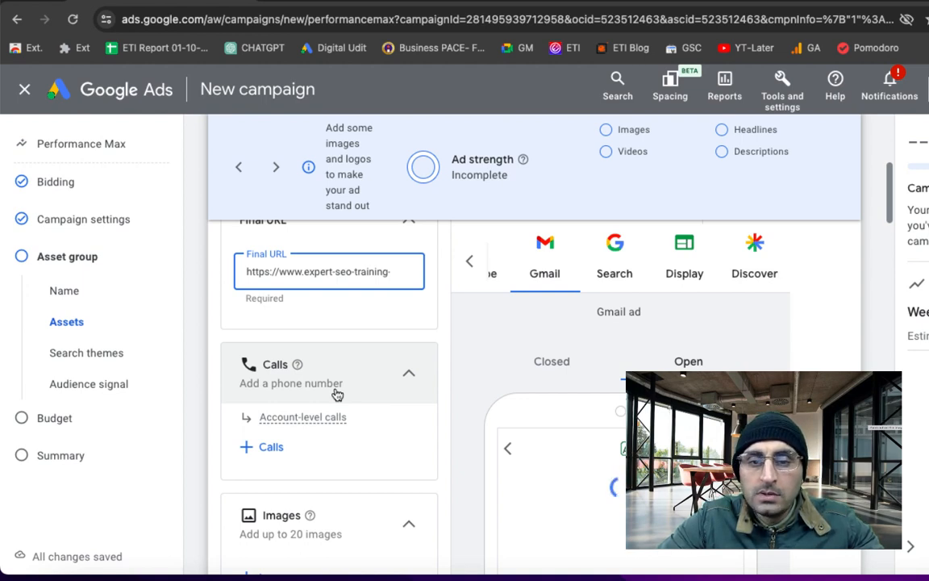
{"action": "left_click", "coordinate": [266, 447]}
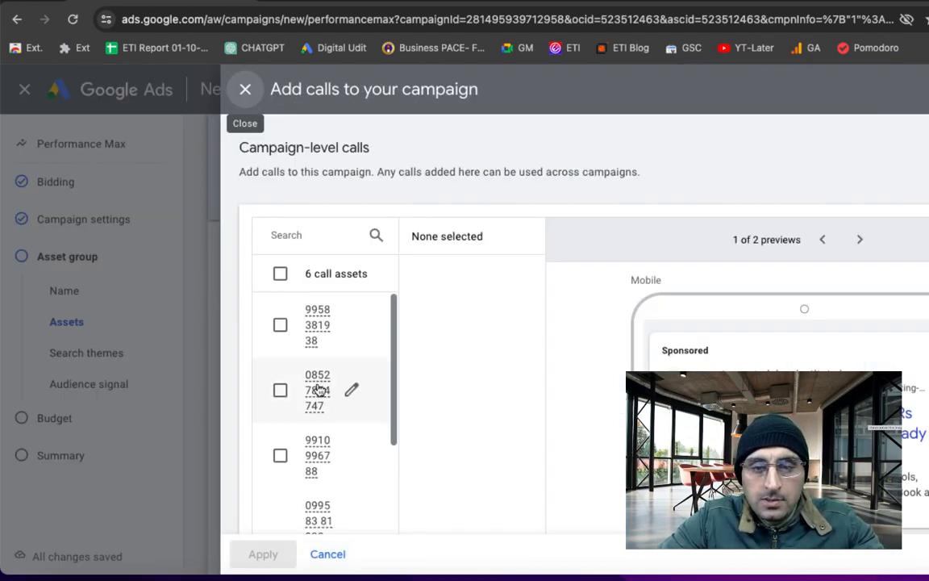
{"action": "scroll", "coordinate": [321, 390], "scroll_direction": "down", "scroll_amount": 3}
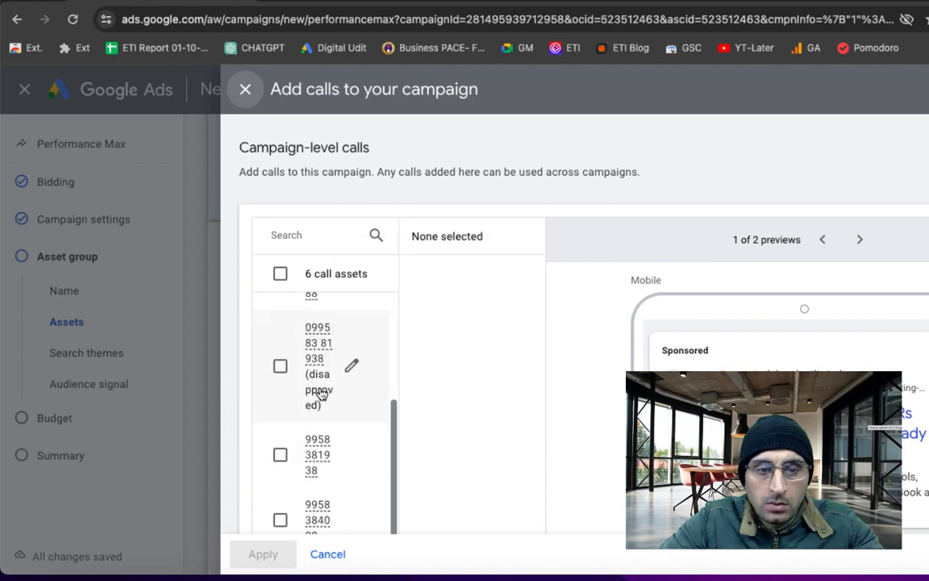
{"action": "scroll", "coordinate": [341, 390], "scroll_direction": "down", "scroll_amount": 1}
{"action": "scroll", "coordinate": [340, 390], "scroll_direction": "down", "scroll_amount": 2}
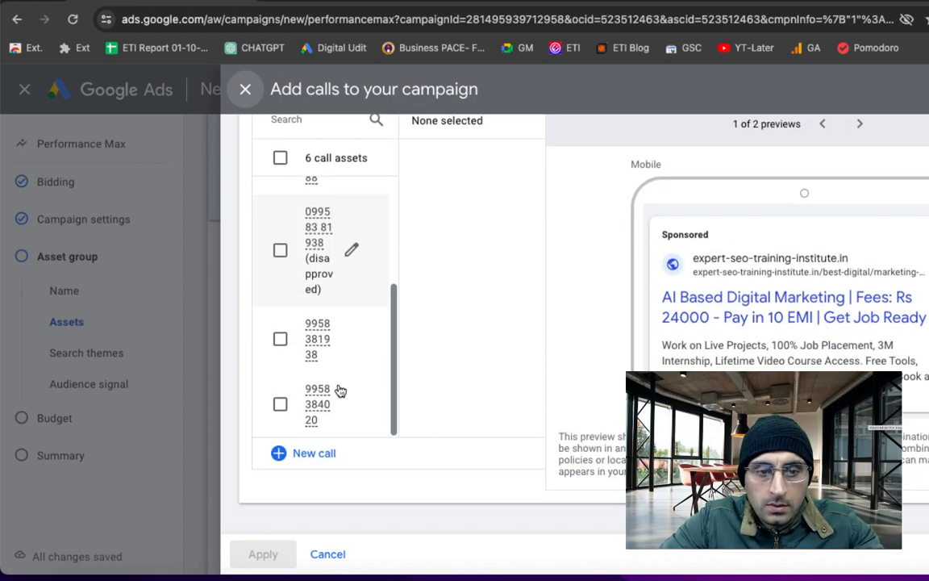
{"action": "left_click", "coordinate": [279, 331]}
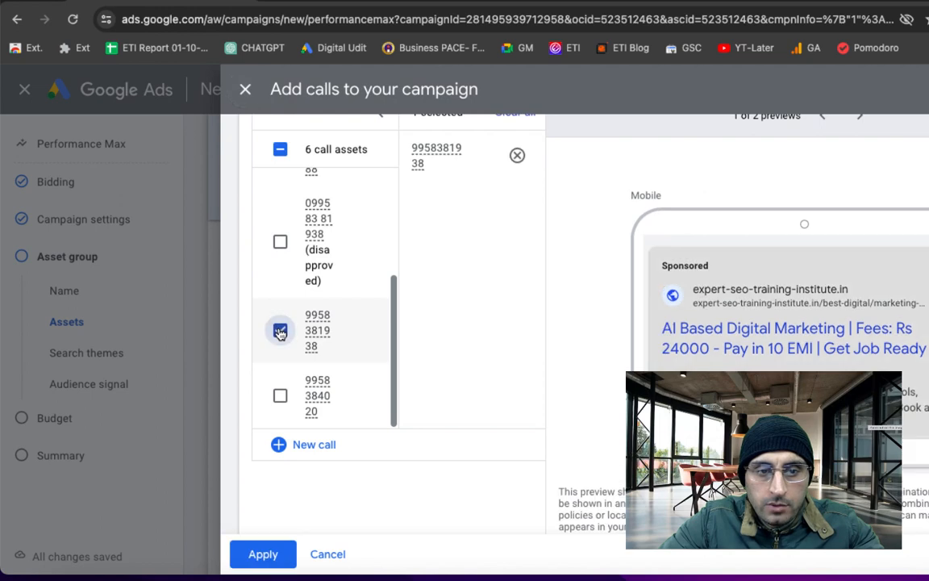
{"action": "left_click", "coordinate": [263, 555]}
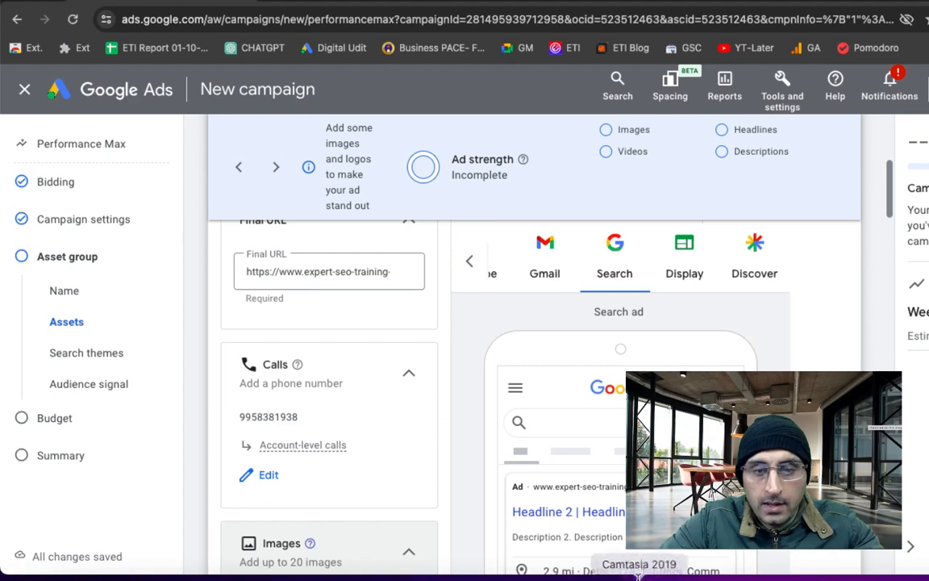
Step: Examine the asset group's sections for images, logos, videos, headlines, descriptions and business name, along with the ad preview
{"action": "scroll", "coordinate": [322, 548], "scroll_direction": "down", "scroll_amount": 3}
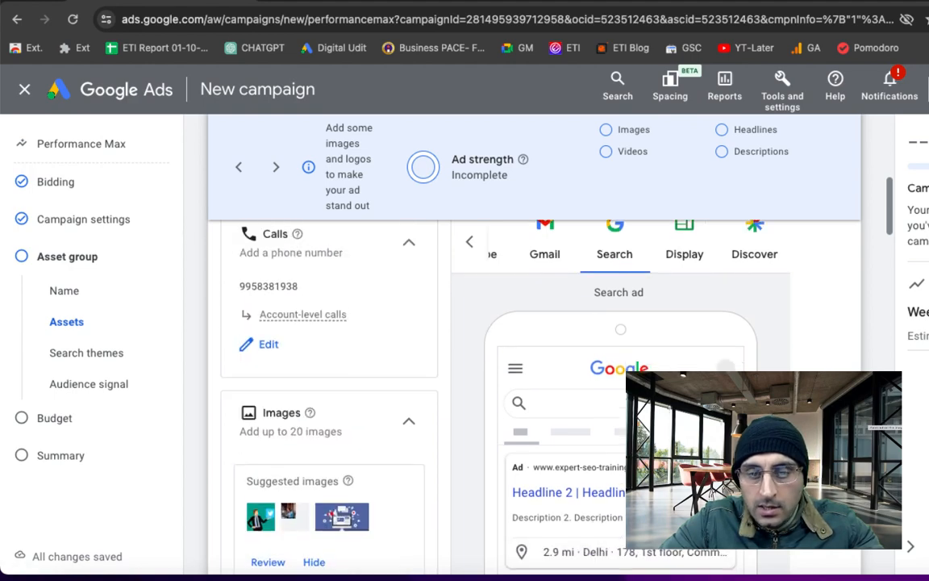
{"action": "scroll", "coordinate": [323, 387], "scroll_direction": "down", "scroll_amount": 4}
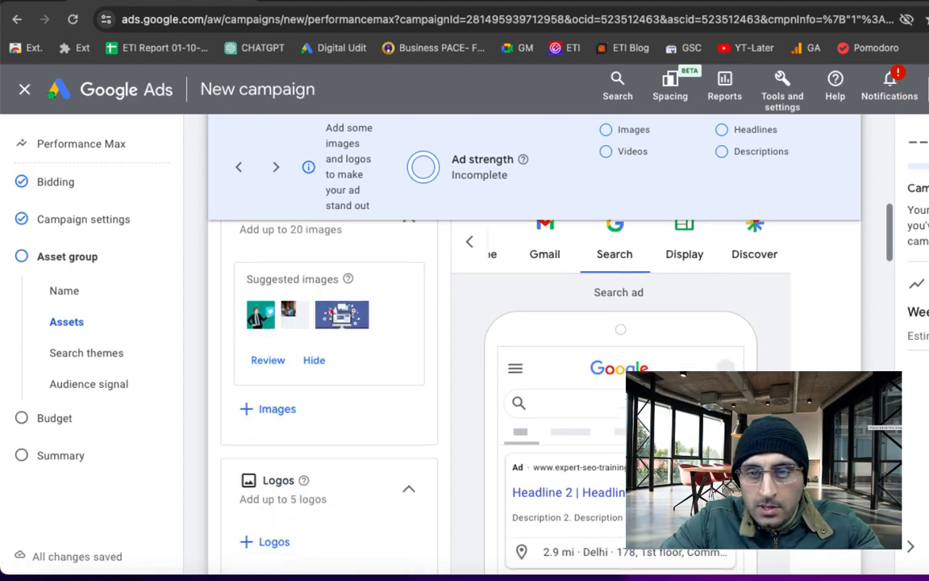
{"action": "scroll", "coordinate": [579, 526], "scroll_direction": "down", "scroll_amount": 8}
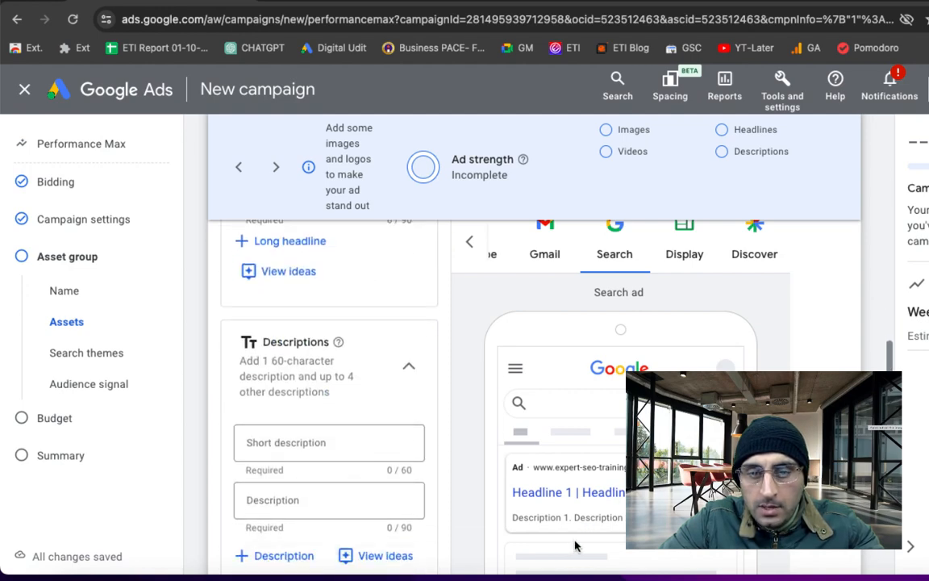
{"action": "left_click", "coordinate": [495, 254]}
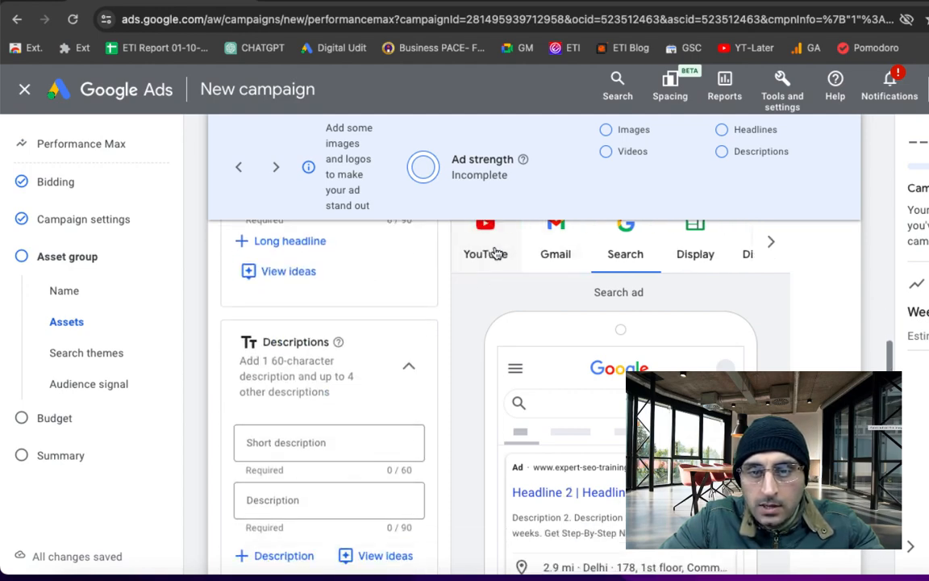
{"action": "scroll", "coordinate": [495, 254], "scroll_direction": "down", "scroll_amount": 4}
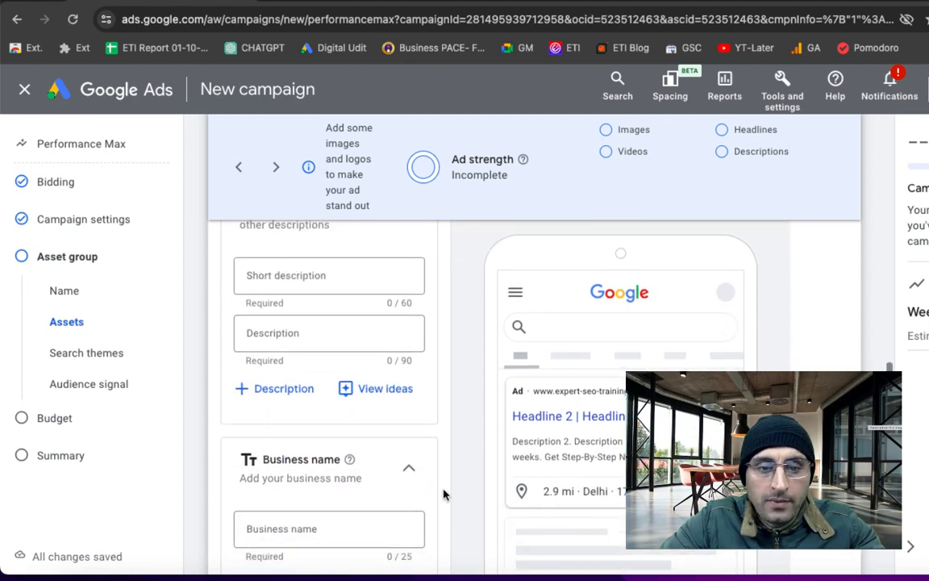
{"action": "scroll", "coordinate": [309, 403], "scroll_direction": "up", "scroll_amount": 1}
{"action": "scroll", "coordinate": [309, 408], "scroll_direction": "up", "scroll_amount": 3}
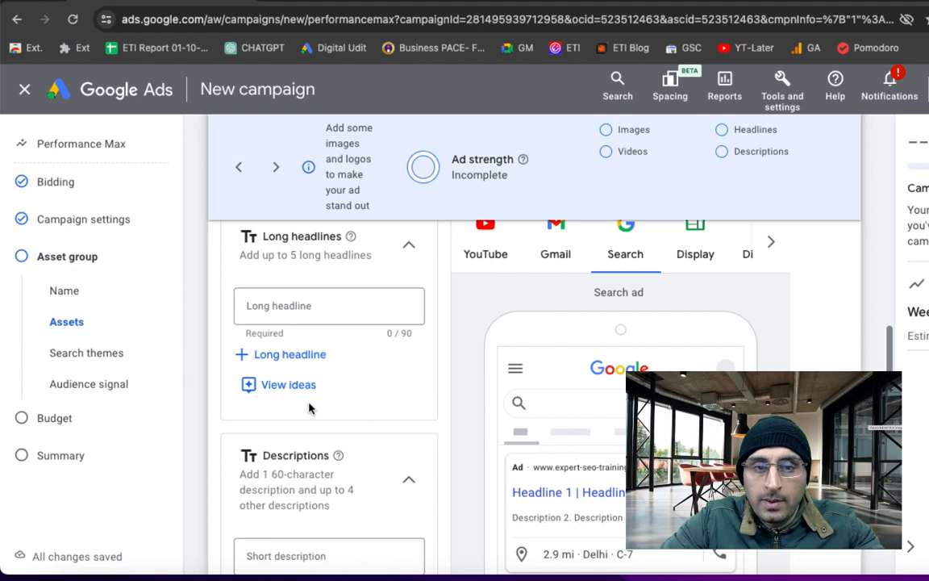
{"action": "scroll", "coordinate": [309, 409], "scroll_direction": "up", "scroll_amount": 8}
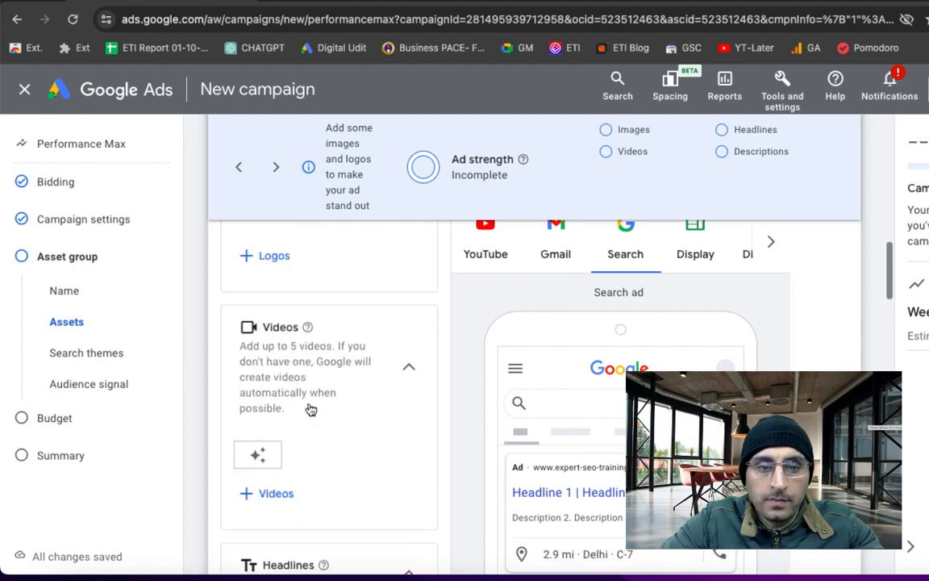
{"action": "scroll", "coordinate": [310, 409], "scroll_direction": "up", "scroll_amount": 6}
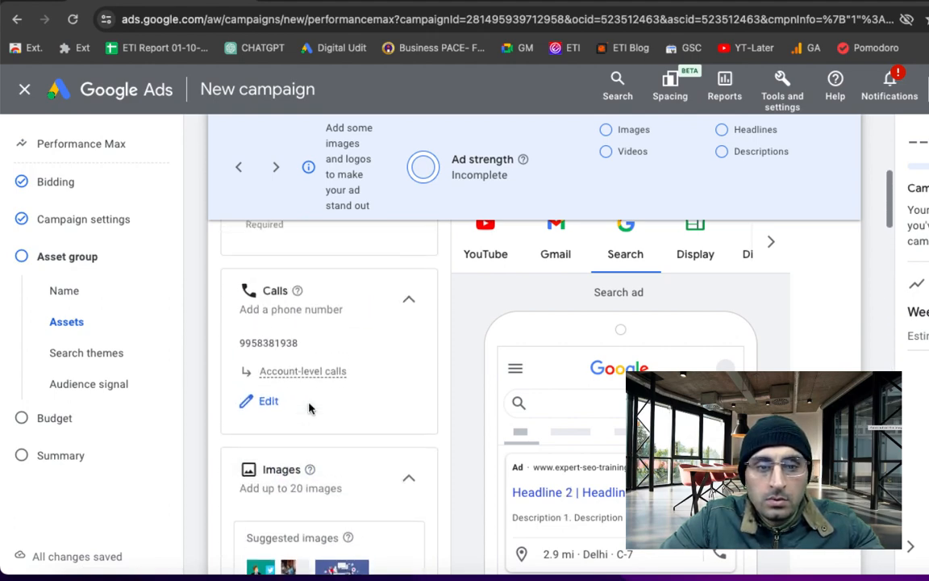
Step: Open the image selection for the asset group and look through the images in the asset library
{"action": "scroll", "coordinate": [309, 407], "scroll_direction": "down", "scroll_amount": 3}
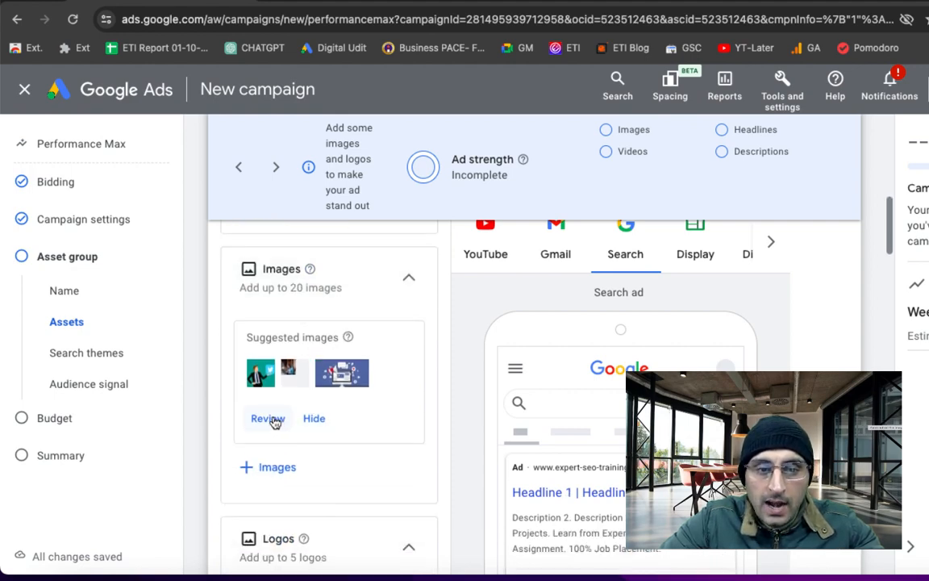
{"action": "left_click", "coordinate": [275, 467]}
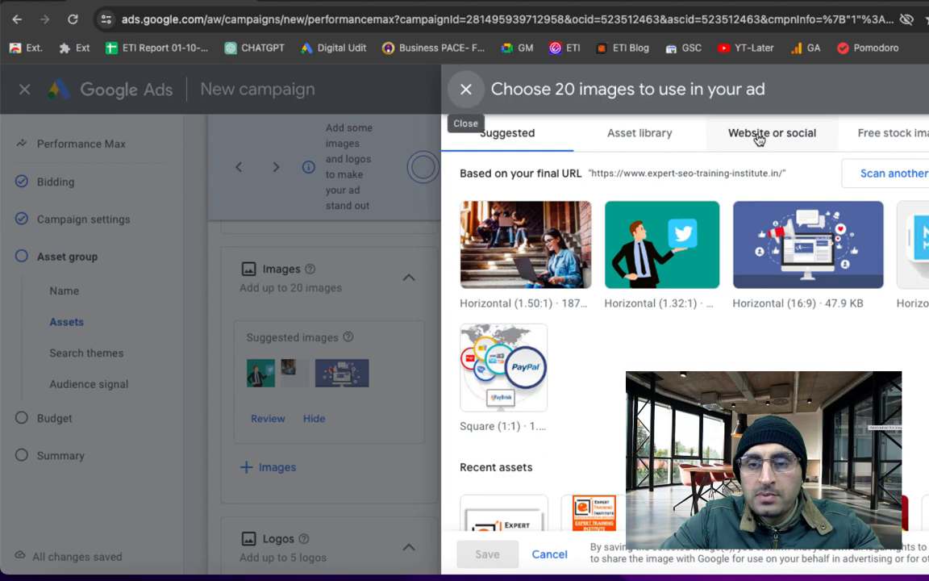
{"action": "left_click", "coordinate": [652, 137]}
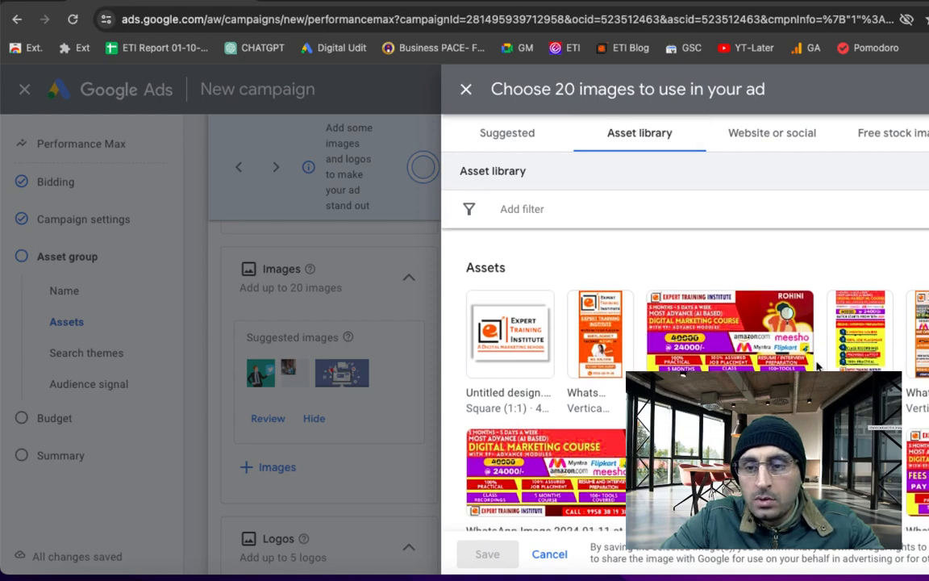
{"action": "scroll", "coordinate": [817, 367], "scroll_direction": "down", "scroll_amount": 2}
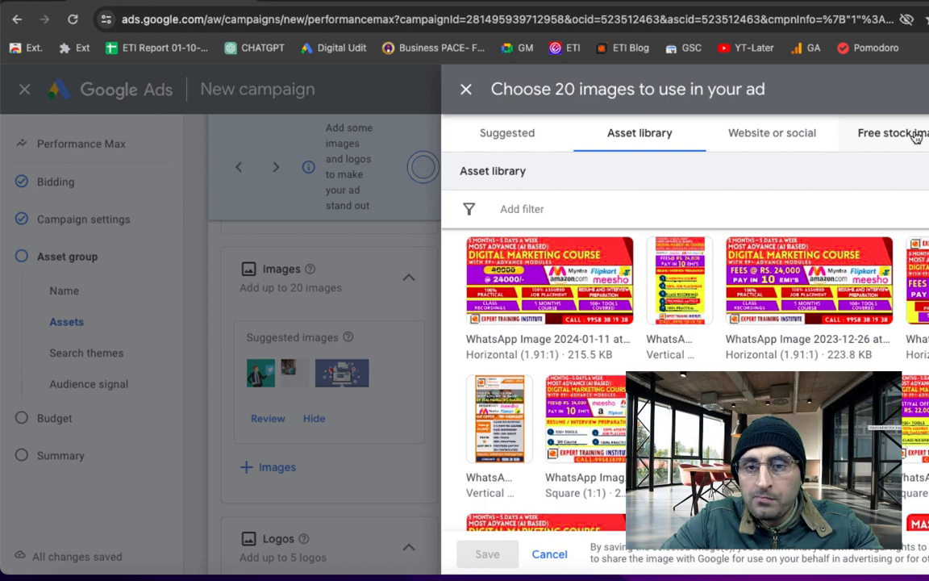
Step: Browse the free stock images and select the pale purple Digital Marketing image with the laptop and hexagon icons
{"action": "left_click", "coordinate": [915, 137]}
{"action": "scroll", "coordinate": [575, 242], "scroll_direction": "down", "scroll_amount": 2}
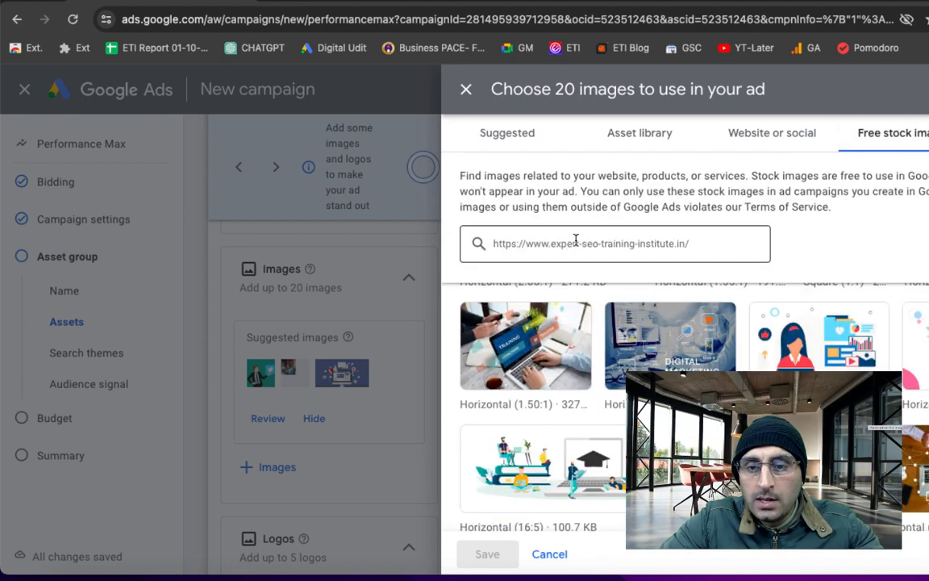
{"action": "scroll", "coordinate": [605, 242], "scroll_direction": "down", "scroll_amount": 2}
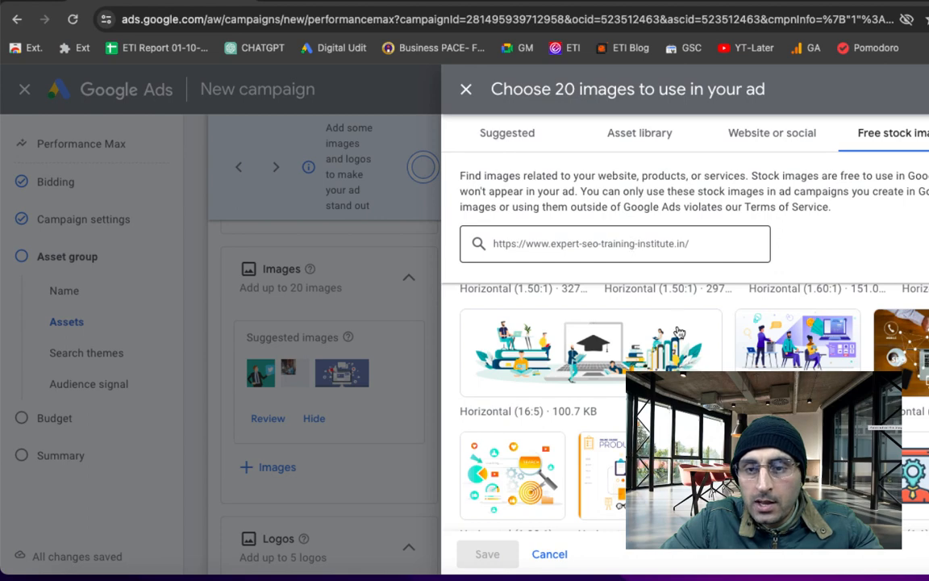
{"action": "scroll", "coordinate": [580, 339], "scroll_direction": "down", "scroll_amount": 2}
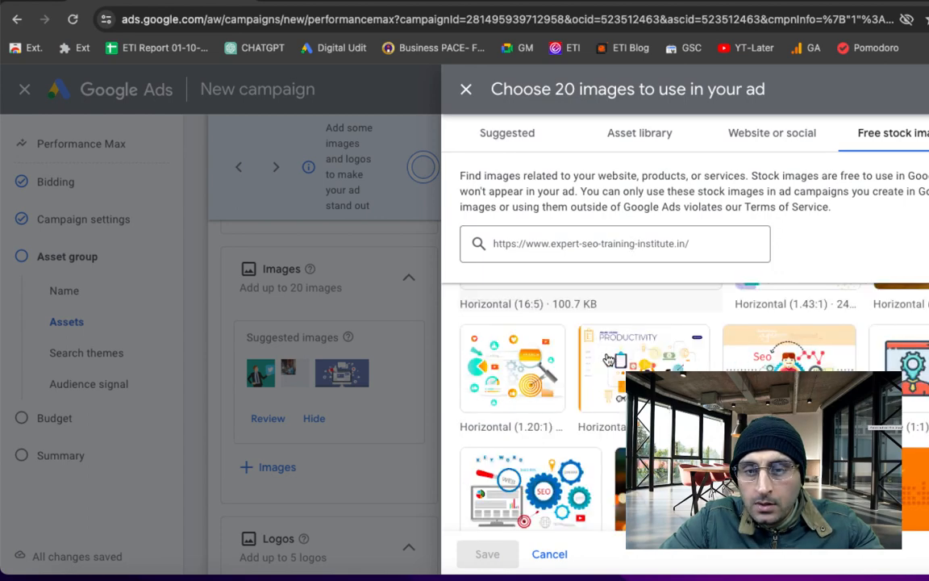
{"action": "scroll", "coordinate": [564, 324], "scroll_direction": "down", "scroll_amount": 1}
{"action": "scroll", "coordinate": [544, 363], "scroll_direction": "down", "scroll_amount": 3}
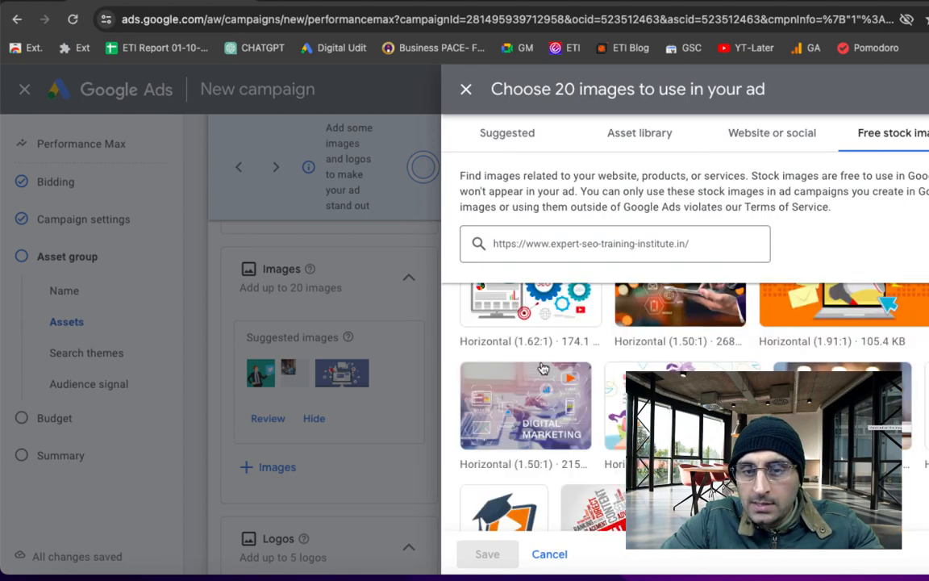
{"action": "left_click", "coordinate": [525, 406]}
{"action": "scroll", "coordinate": [525, 406], "scroll_direction": "down", "scroll_amount": 1}
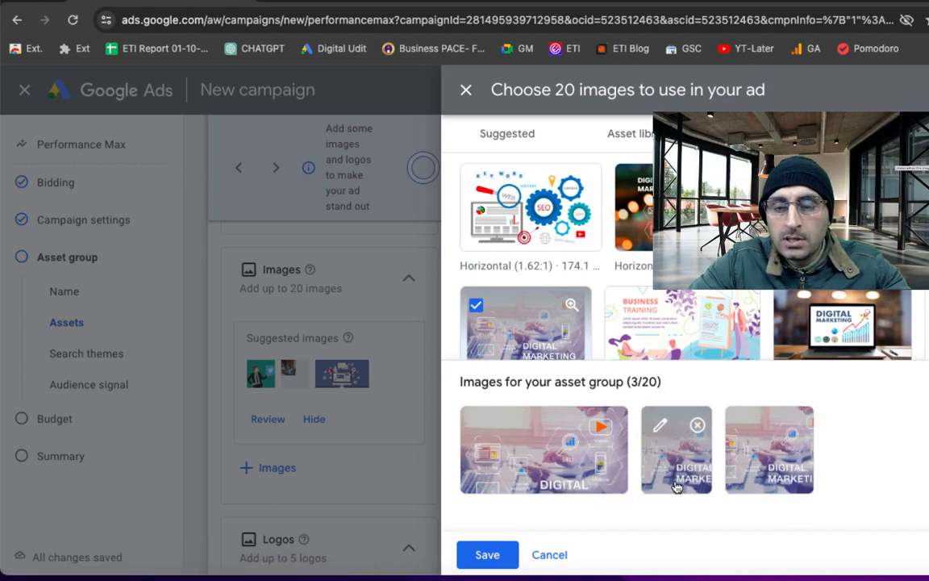
Step: Check the stock image's 1.91:1 and 4:5 crops and keep all three ratios selected
{"action": "left_click", "coordinate": [538, 457]}
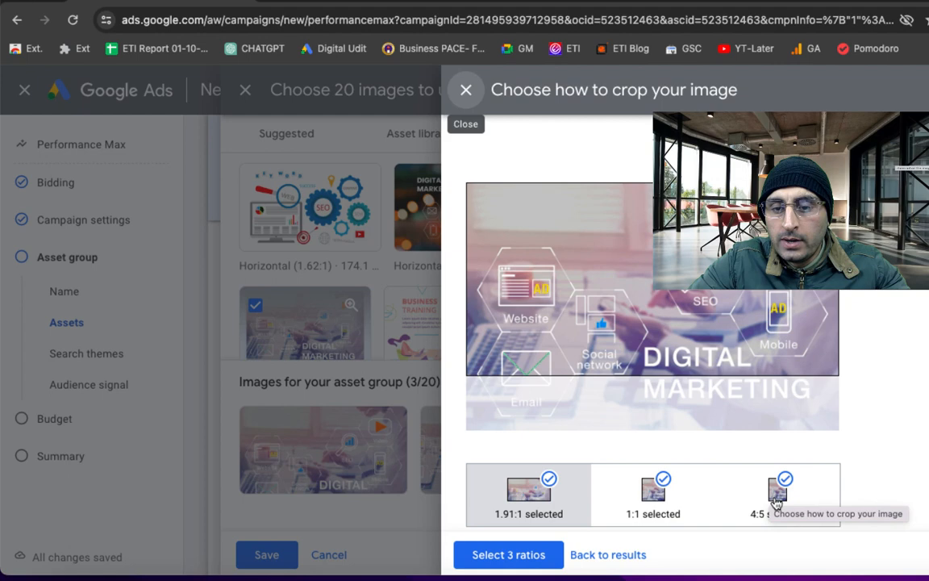
{"action": "left_click", "coordinate": [776, 494]}
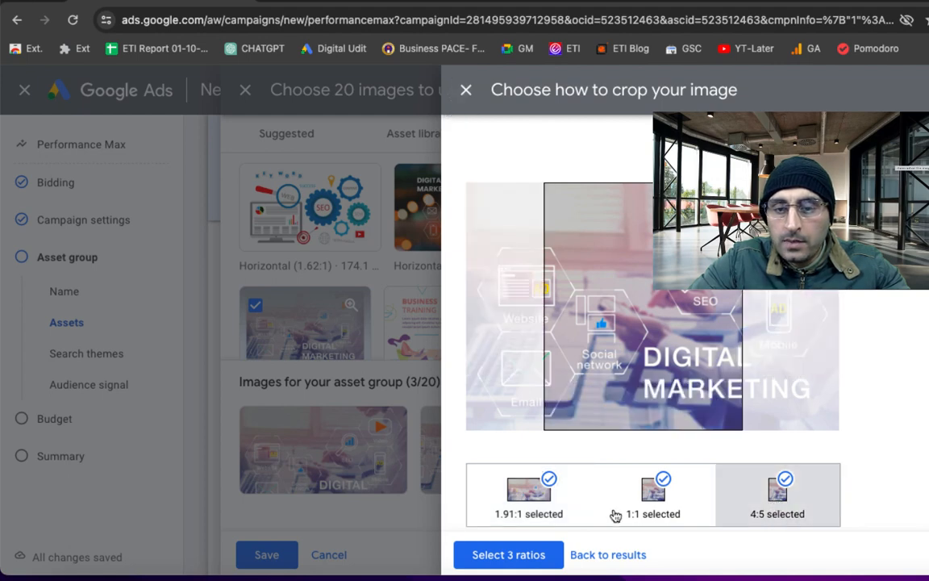
{"action": "left_click", "coordinate": [528, 555]}
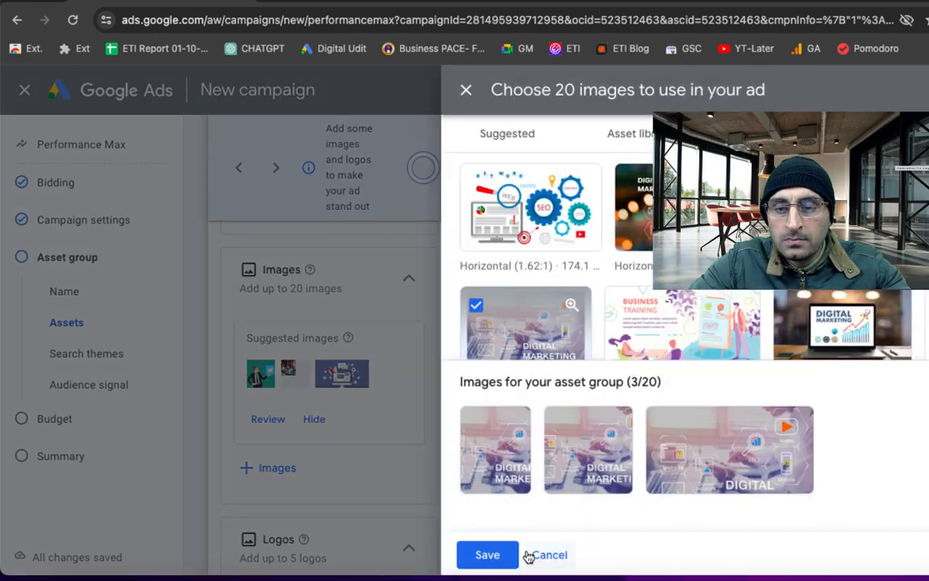
Step: Add the stock images of the Digital Marketing laptop and the hand on a tablet, and save the image selection
{"action": "left_click", "coordinate": [849, 321]}
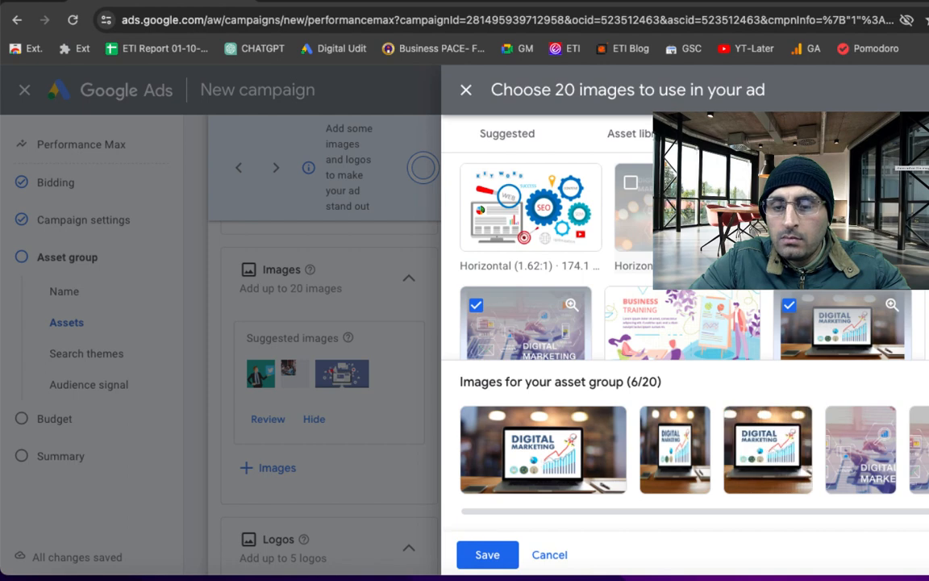
{"action": "left_click", "coordinate": [631, 183]}
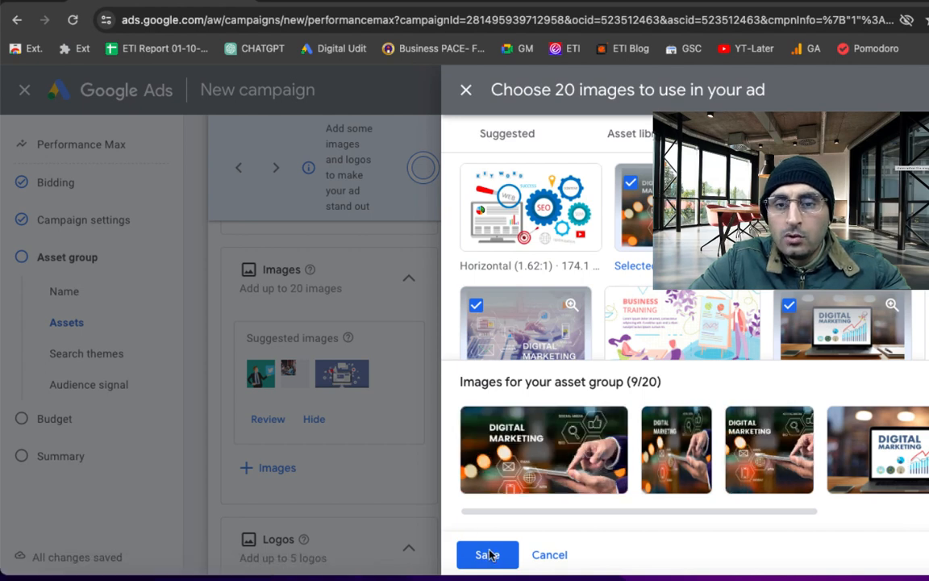
{"action": "left_click", "coordinate": [488, 555]}
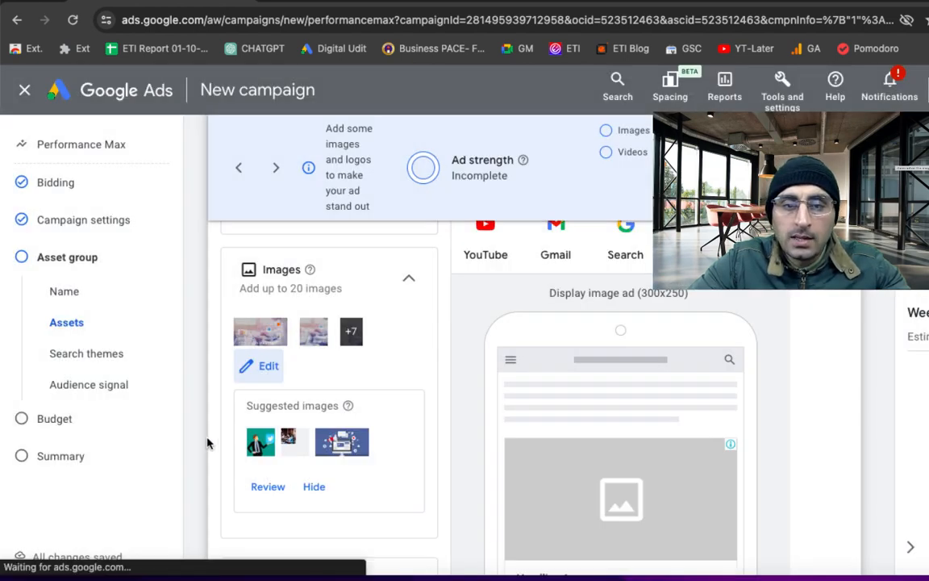
Step: Open the logo selection, check the website logos, and select the square Expert Training Institute logo from the asset library
{"action": "scroll", "coordinate": [321, 412], "scroll_direction": "down", "scroll_amount": 1}
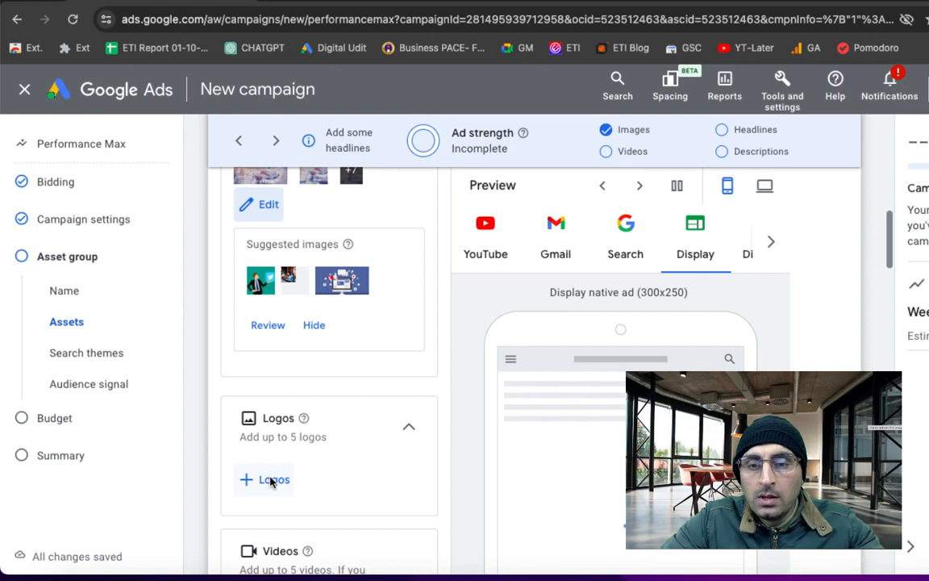
{"action": "left_click", "coordinate": [271, 480]}
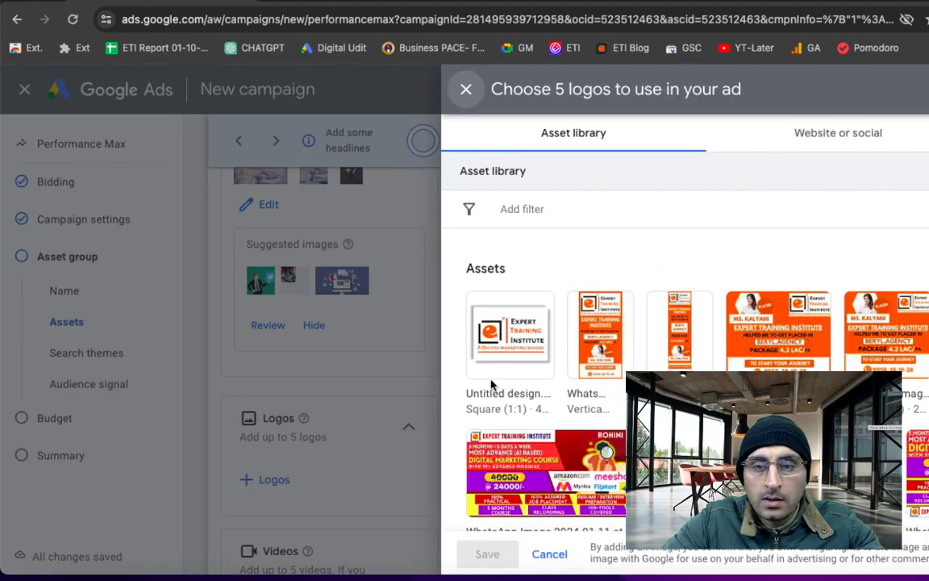
{"action": "left_click", "coordinate": [840, 135]}
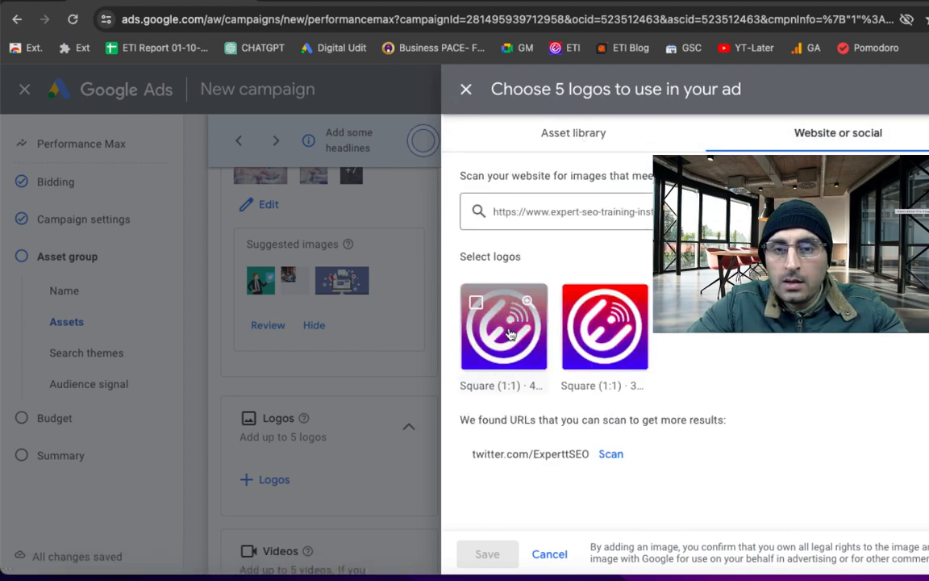
{"action": "left_click", "coordinate": [572, 135]}
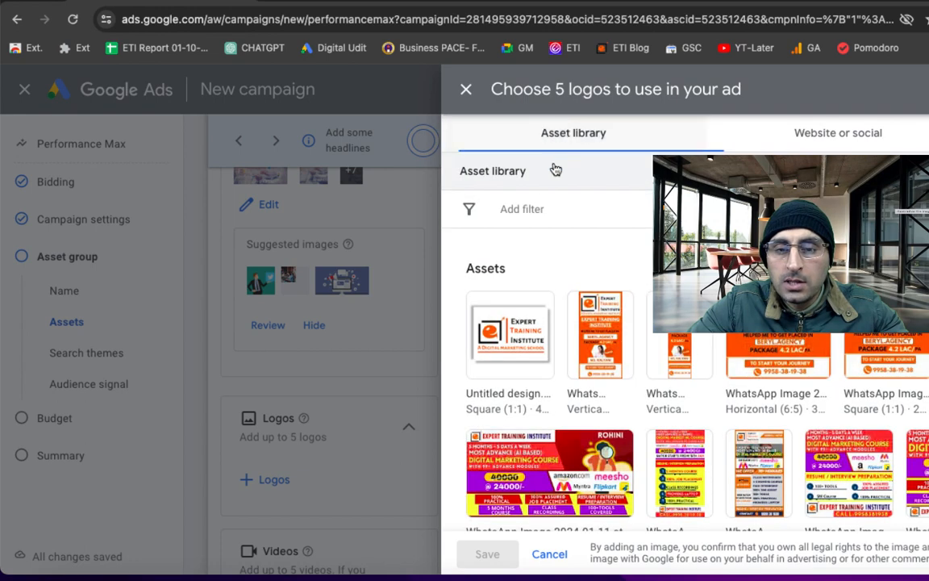
{"action": "left_click", "coordinate": [512, 355]}
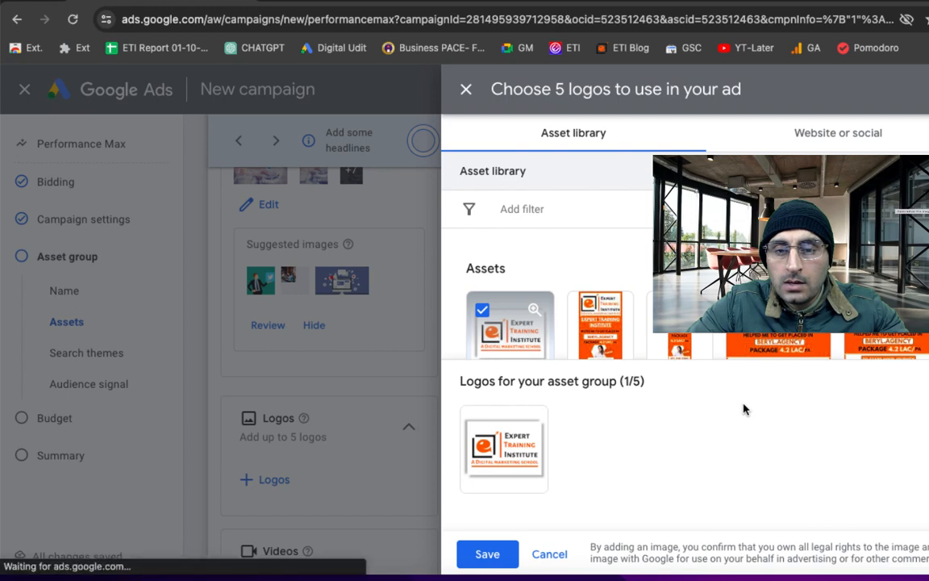
Step: Crop the logo at 1:1 tightly around the orange e emblem and save it as the asset group's logo
{"action": "left_click", "coordinate": [497, 449]}
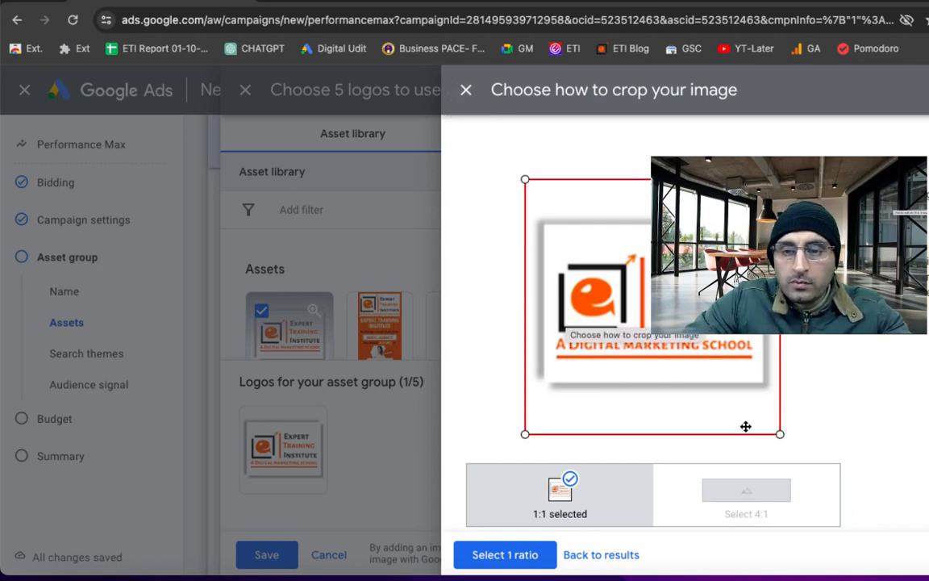
{"action": "left_click_drag", "start_coordinate": [778, 433], "coordinate": [553, 283]}
{"action": "left_click_drag", "start_coordinate": [534, 184], "coordinate": [578, 286]}
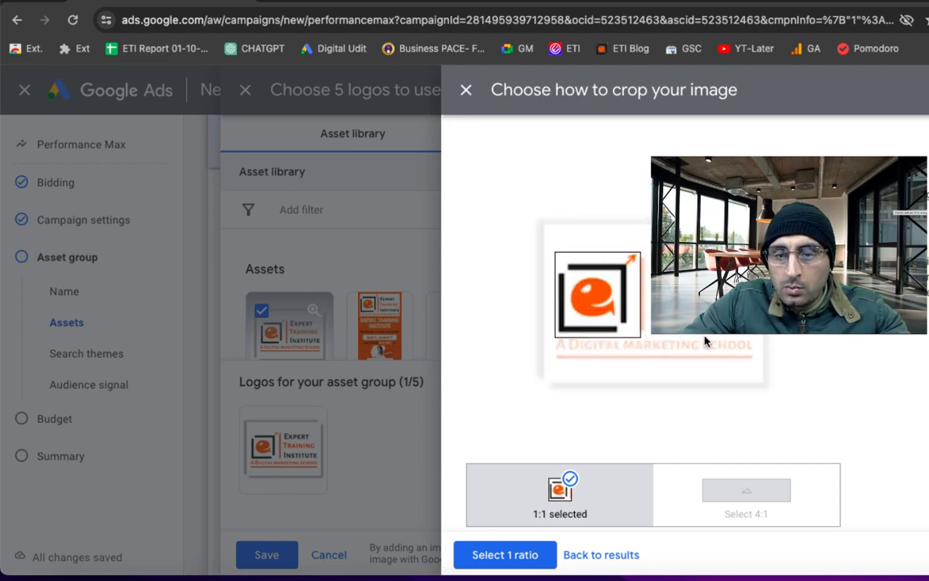
{"action": "left_click", "coordinate": [504, 555]}
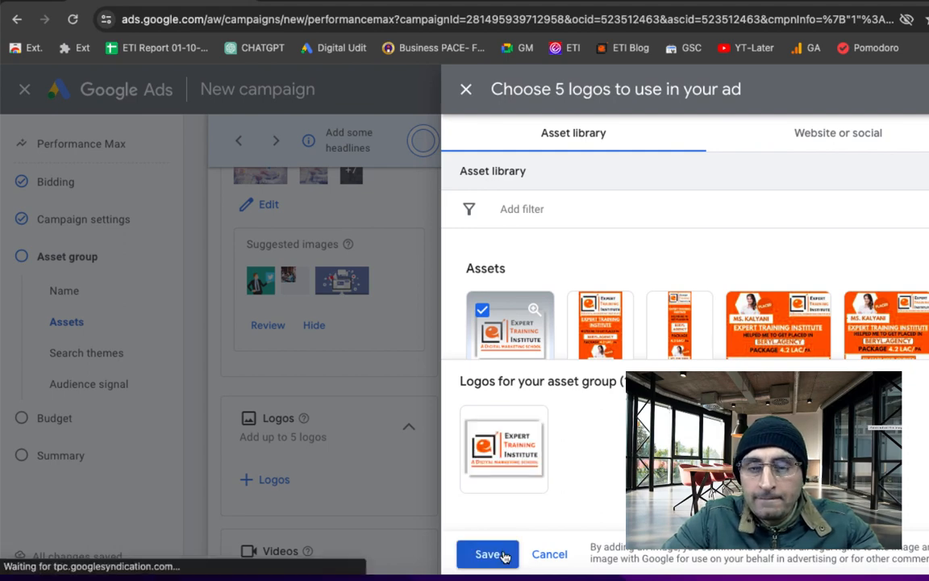
{"action": "left_click", "coordinate": [487, 554]}
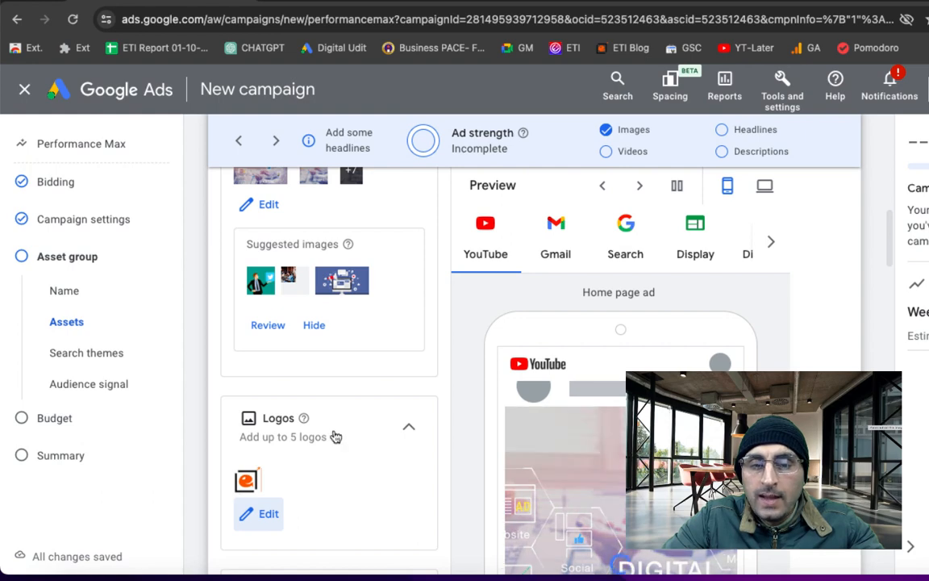
Step: Open the asset group's video selection and pick the 0:32.9 Expert Training Institute placement video from the asset library
{"action": "scroll", "coordinate": [336, 436], "scroll_direction": "down", "scroll_amount": 2}
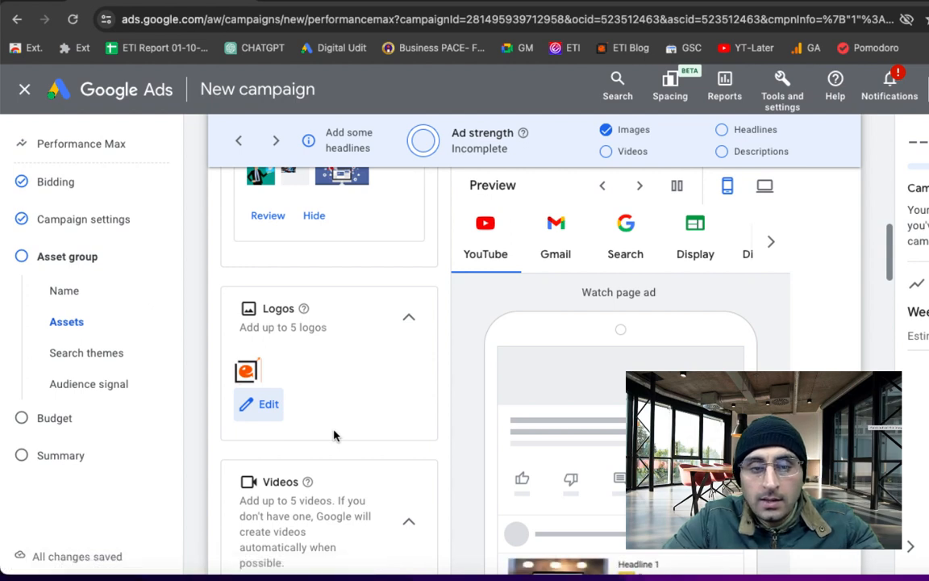
{"action": "scroll", "coordinate": [336, 437], "scroll_direction": "down", "scroll_amount": 1}
{"action": "scroll", "coordinate": [336, 436], "scroll_direction": "down", "scroll_amount": 3}
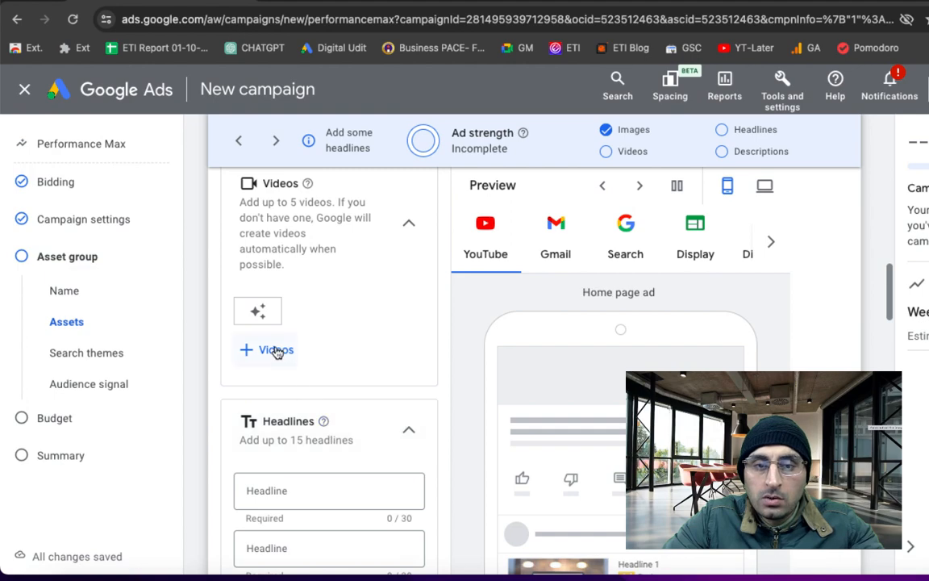
{"action": "left_click", "coordinate": [272, 348]}
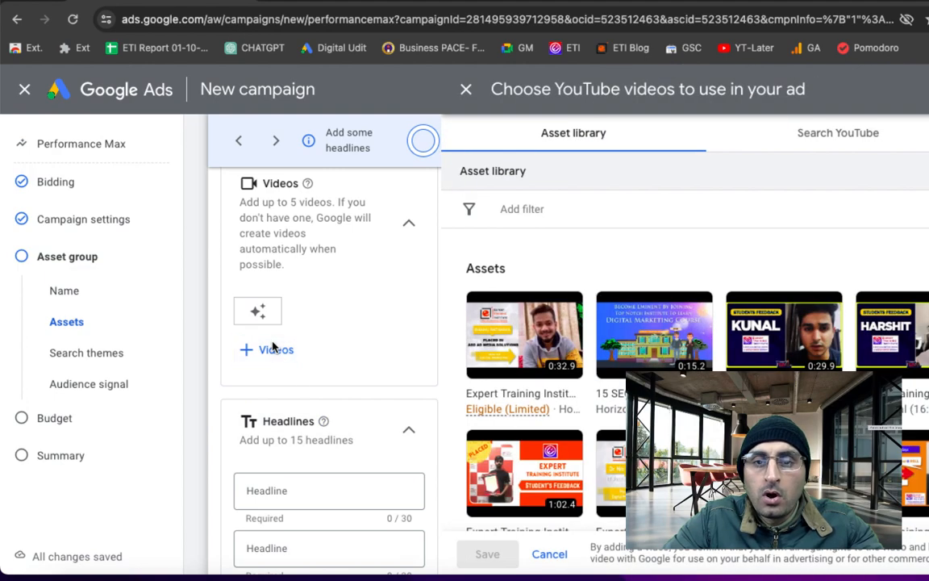
{"action": "left_click", "coordinate": [483, 313]}
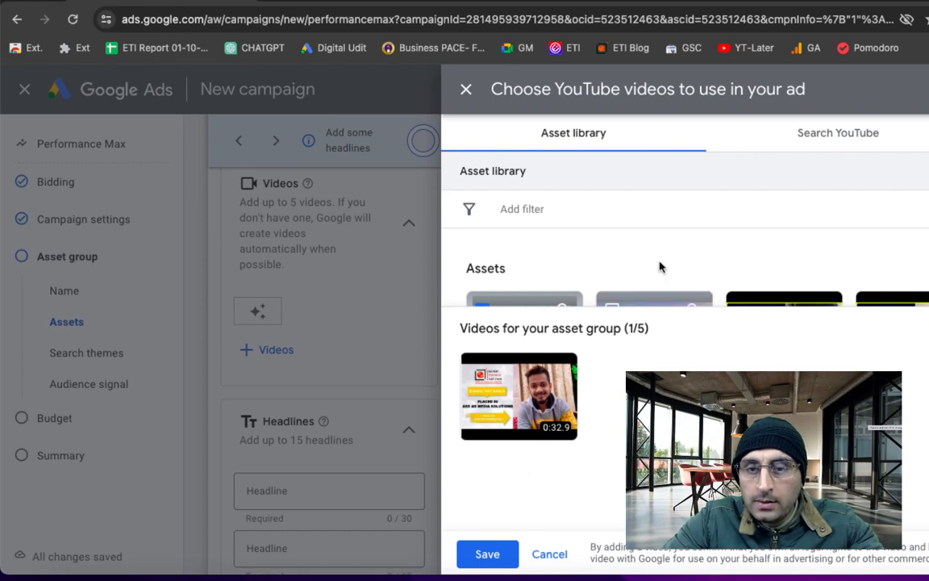
Step: Add the third and fourth videos of the first row plus the 0:51.0 and 1:02.4 student videos, and save the video selection
{"action": "scroll", "coordinate": [665, 258], "scroll_direction": "down", "scroll_amount": 2}
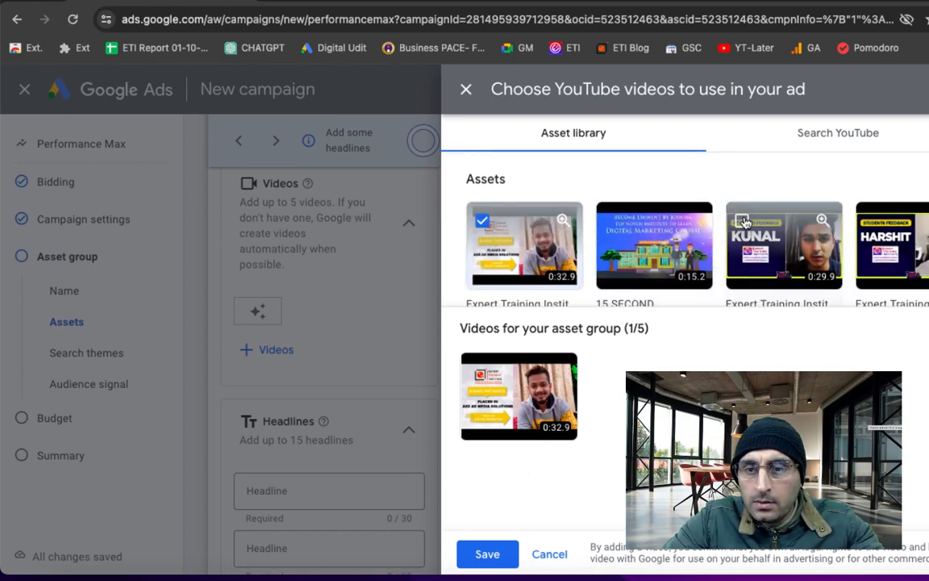
{"action": "left_click", "coordinate": [743, 222]}
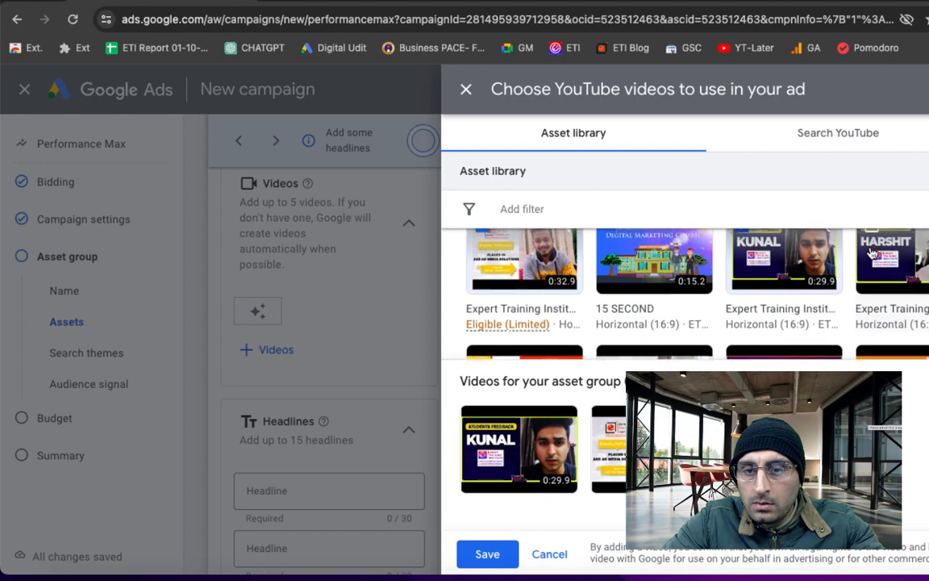
{"action": "left_click", "coordinate": [878, 252]}
{"action": "scroll", "coordinate": [875, 254], "scroll_direction": "down", "scroll_amount": 2}
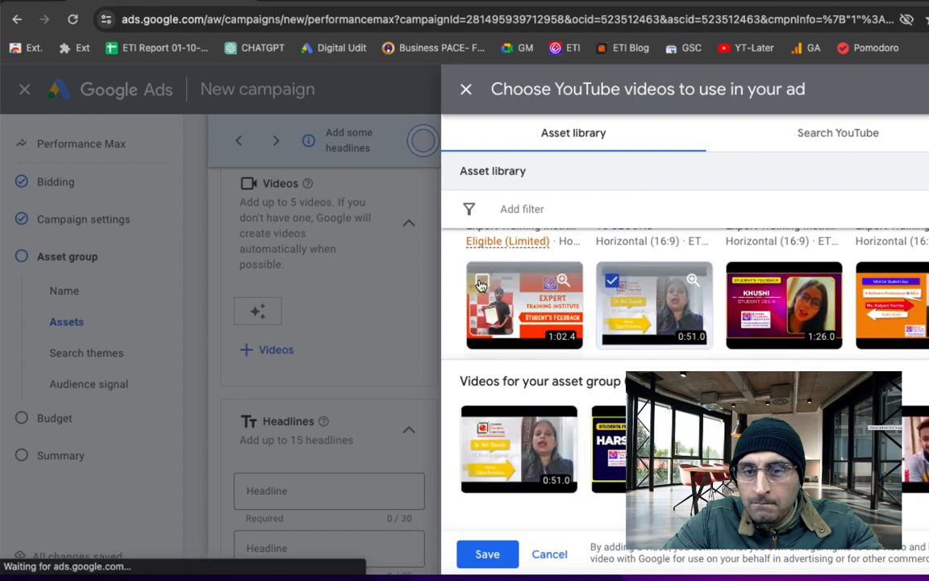
{"action": "left_click", "coordinate": [482, 281]}
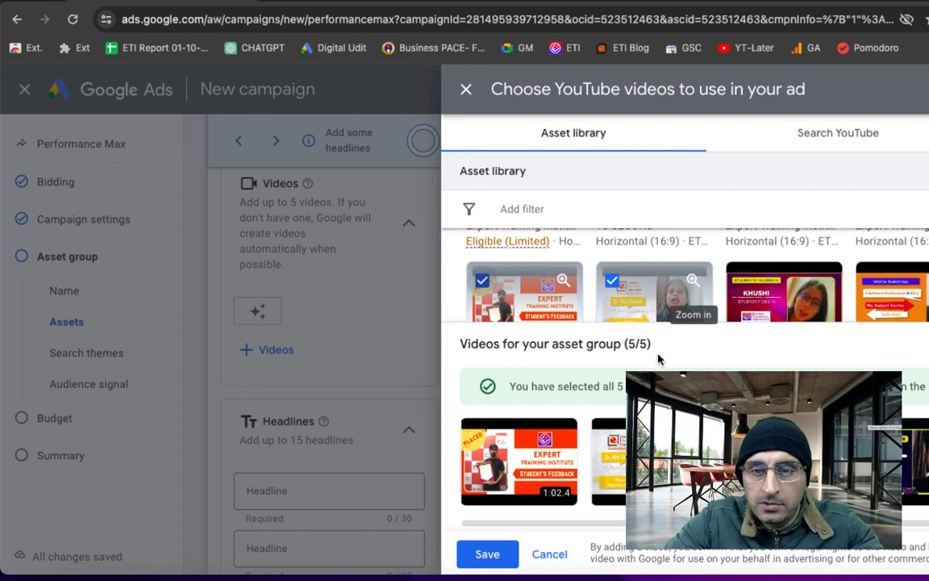
{"action": "left_click", "coordinate": [487, 554]}
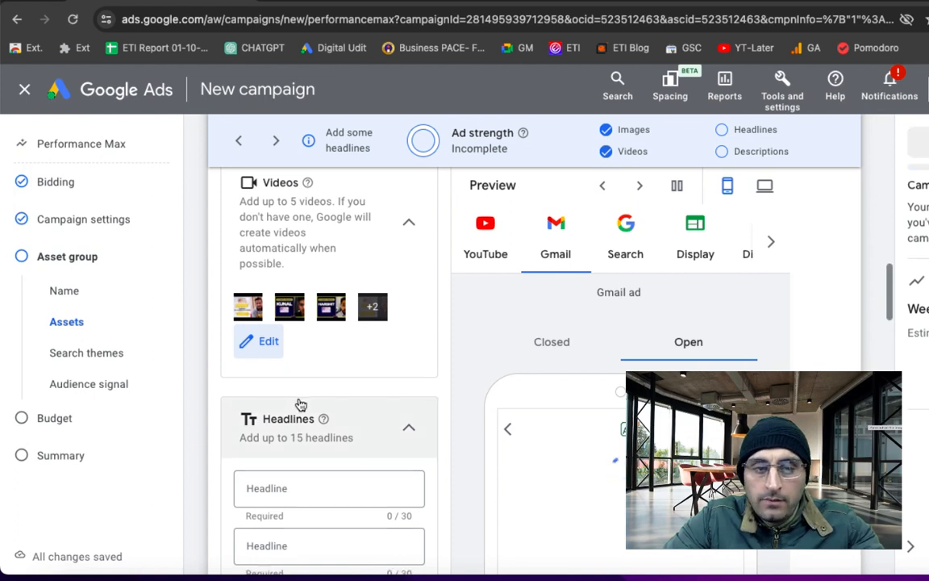
Step: Switch to Notes and find the Digital Marketing headline lines in the "New domain for ads" note
{"action": "scroll", "coordinate": [298, 403], "scroll_direction": "down", "scroll_amount": 2}
{"action": "left_click", "coordinate": [280, 577]}
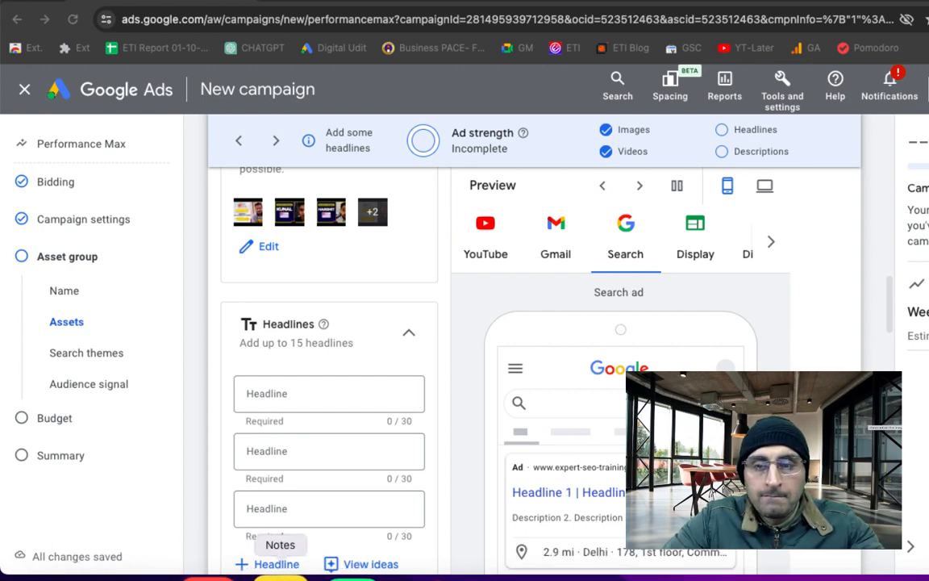
{"action": "left_click", "coordinate": [281, 575]}
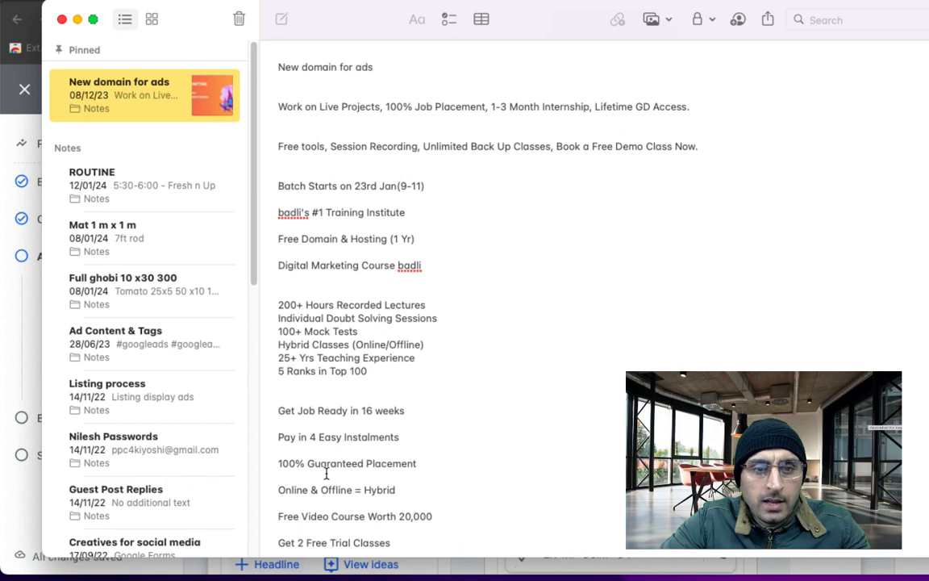
{"action": "scroll", "coordinate": [340, 308], "scroll_direction": "up", "scroll_amount": 1}
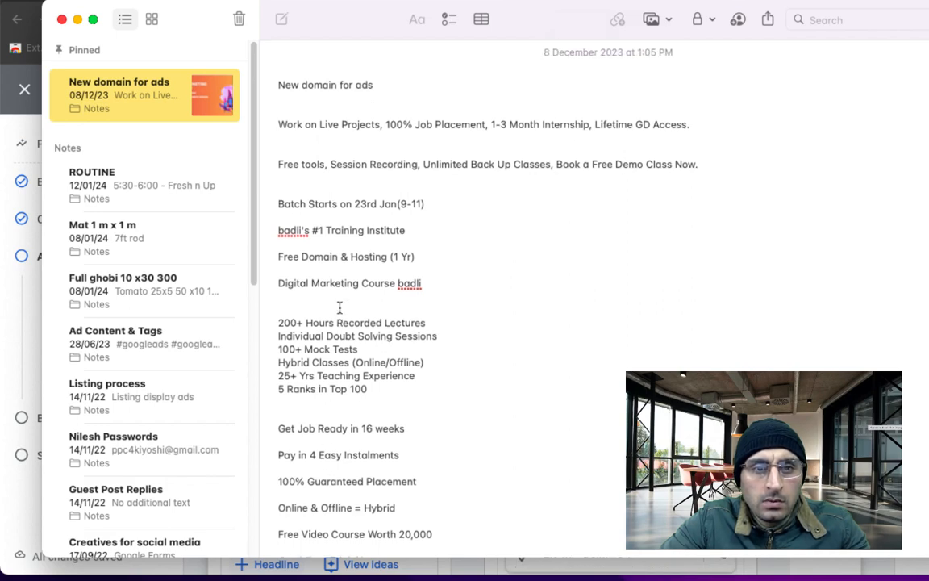
{"action": "scroll", "coordinate": [339, 307], "scroll_direction": "down", "scroll_amount": 7}
{"action": "scroll", "coordinate": [340, 307], "scroll_direction": "down", "scroll_amount": 6}
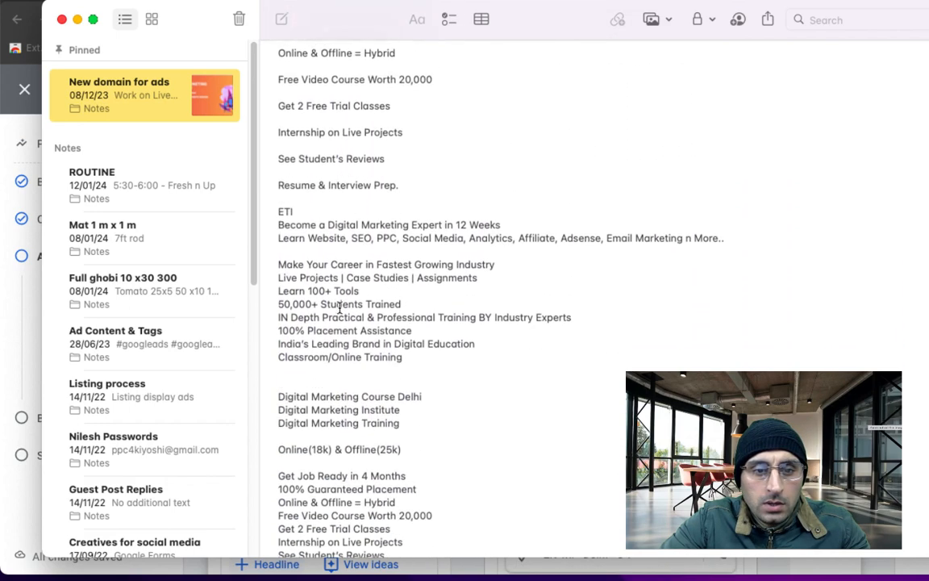
Step: Copy "Digital Marketing Course Delhi" from the note into the first headline in Google Ads and shorten it to "Digital Marketing Course"
{"action": "triple_click", "coordinate": [333, 319]}
{"action": "key", "text": "ctrl+c"}
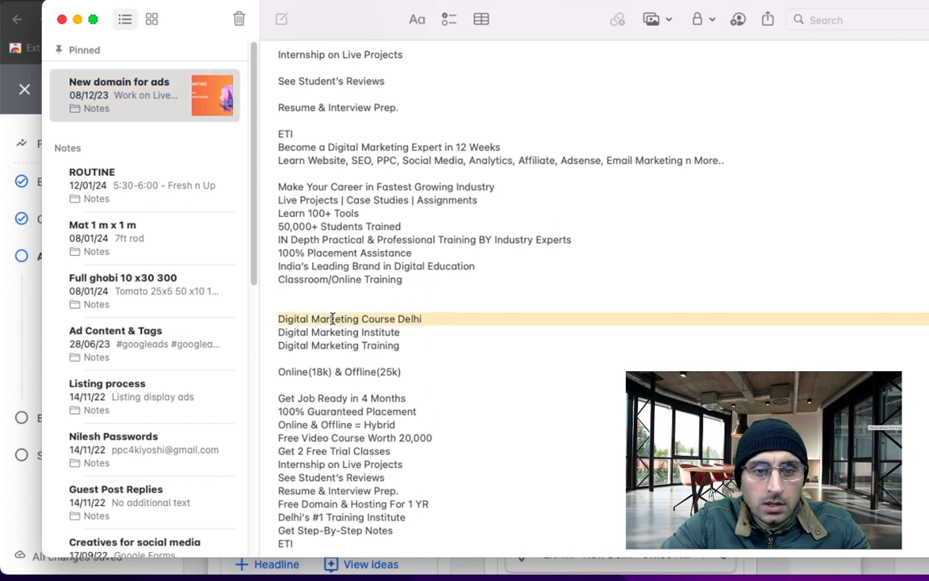
{"action": "key", "text": "super+Tab"}
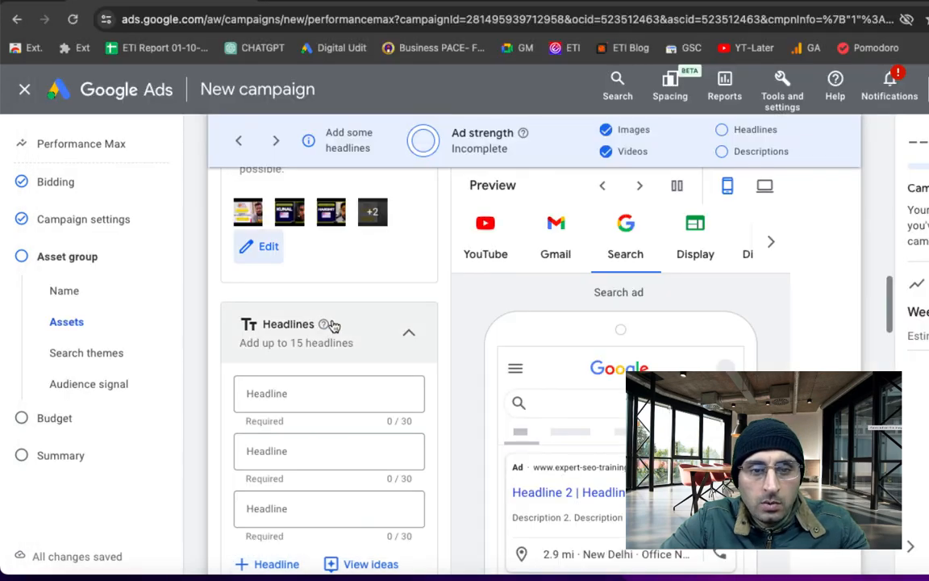
{"action": "left_click", "coordinate": [312, 393]}
{"action": "key", "text": "ctrl+v"}
{"action": "key", "text": "BackSpace"}
{"action": "key", "text": "BackSpace"}
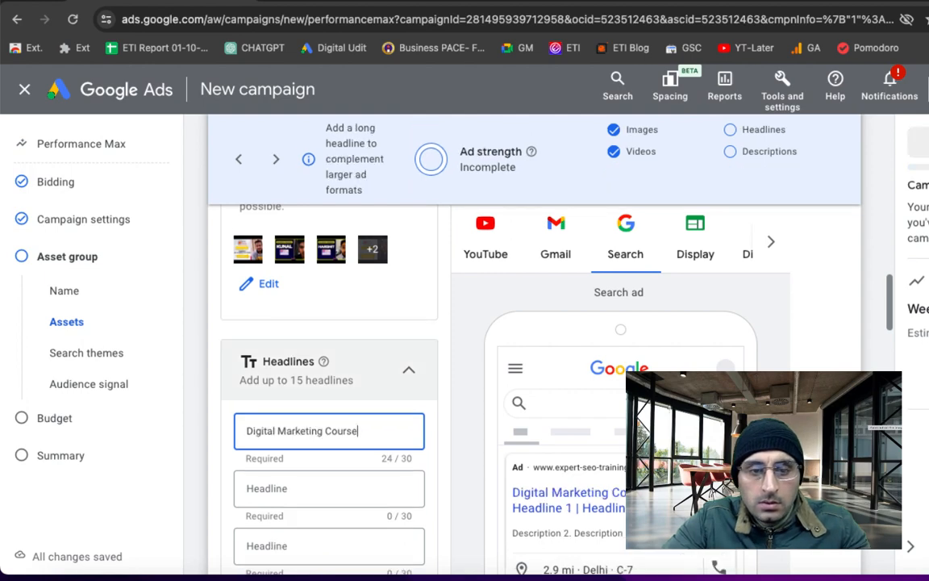
Step: Copy "Digital Marketing Institute" from the note in Notes and enter it as the second headline in Google Ads
{"action": "key", "text": "super+Tab"}
{"action": "triple_click", "coordinate": [326, 329]}
{"action": "key", "text": "super+c"}
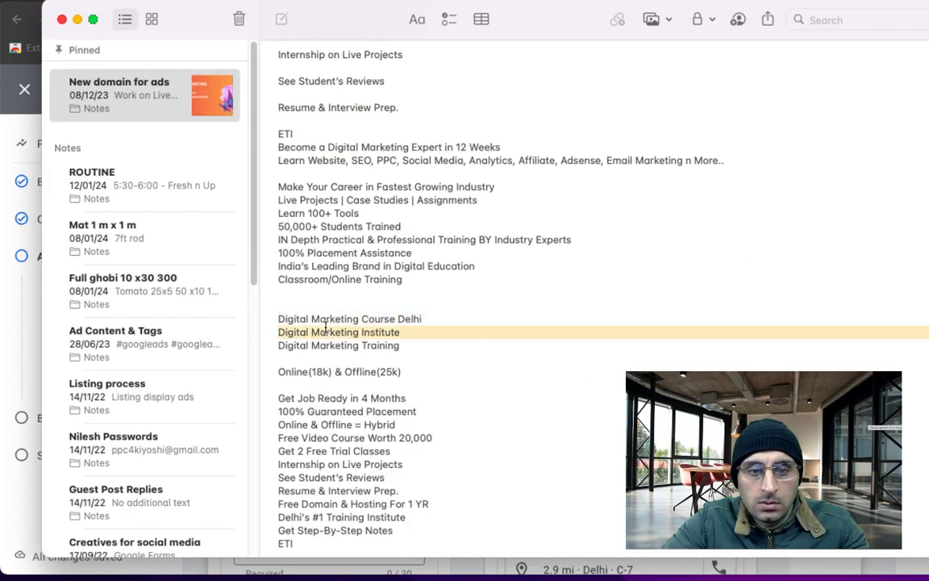
{"action": "key", "text": "super+Tab"}
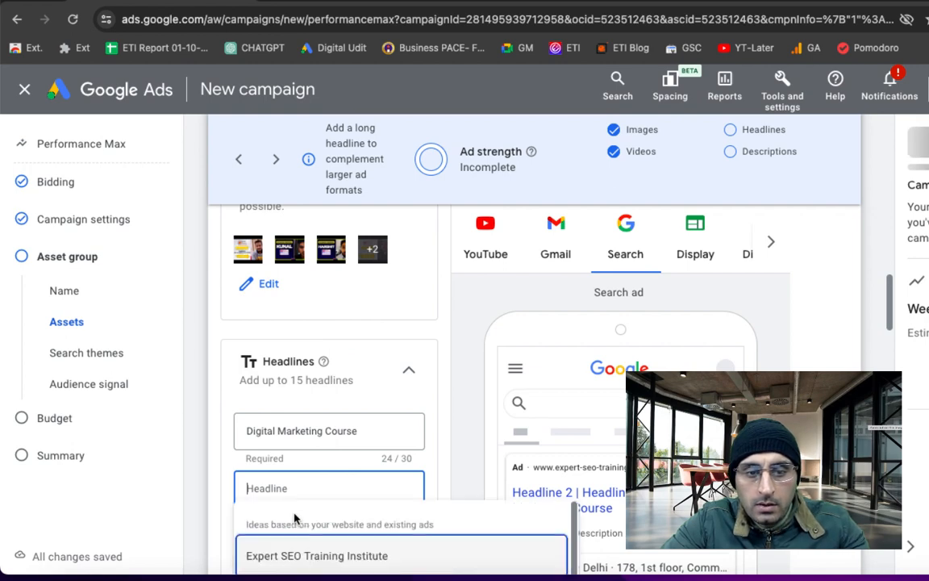
{"action": "key", "text": "super+v"}
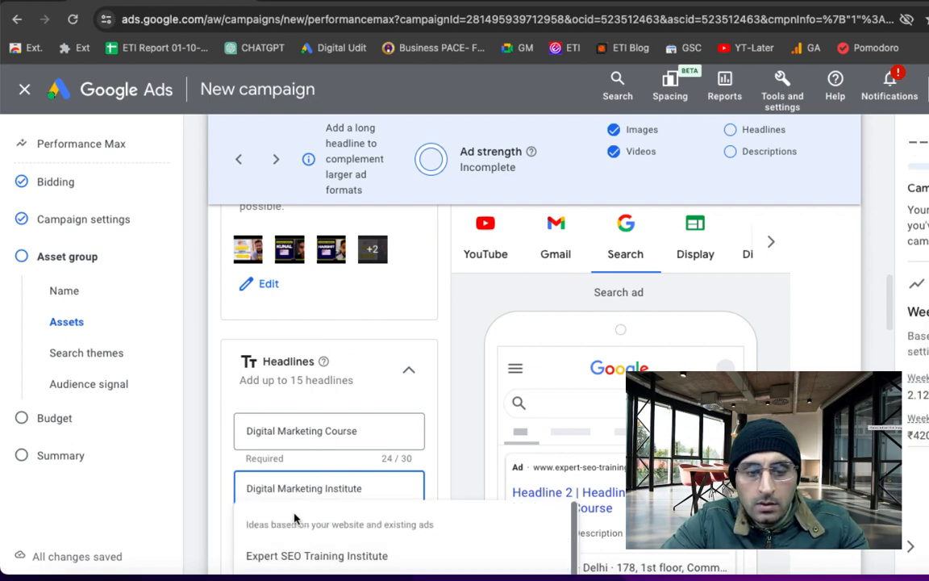
Step: Copy "Digital Marketing Training" from the note in Notes and enter it as the third headline in Google Ads
{"action": "key", "text": "super+Tab"}
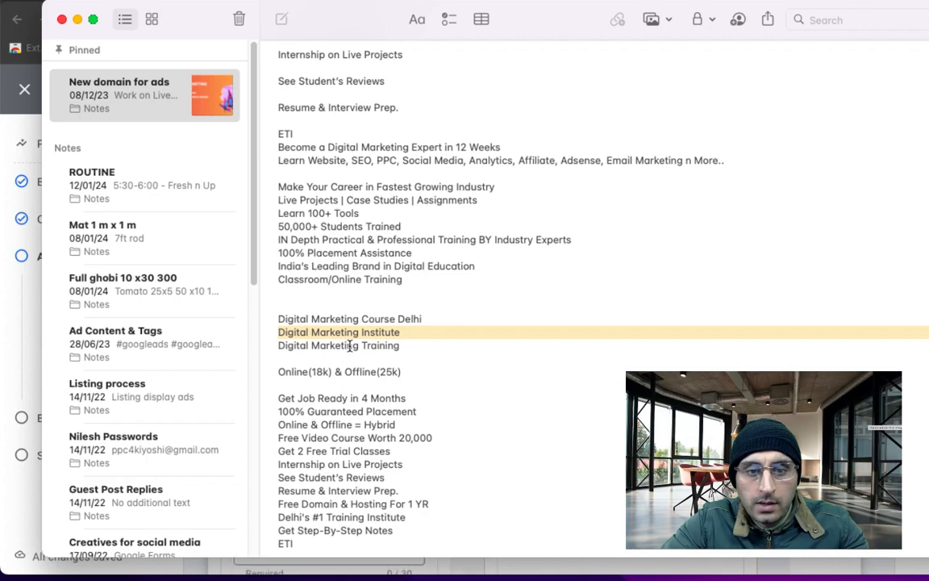
{"action": "triple_click", "coordinate": [349, 345]}
{"action": "key", "text": "ctrl+c"}
{"action": "key", "text": "super+Tab"}
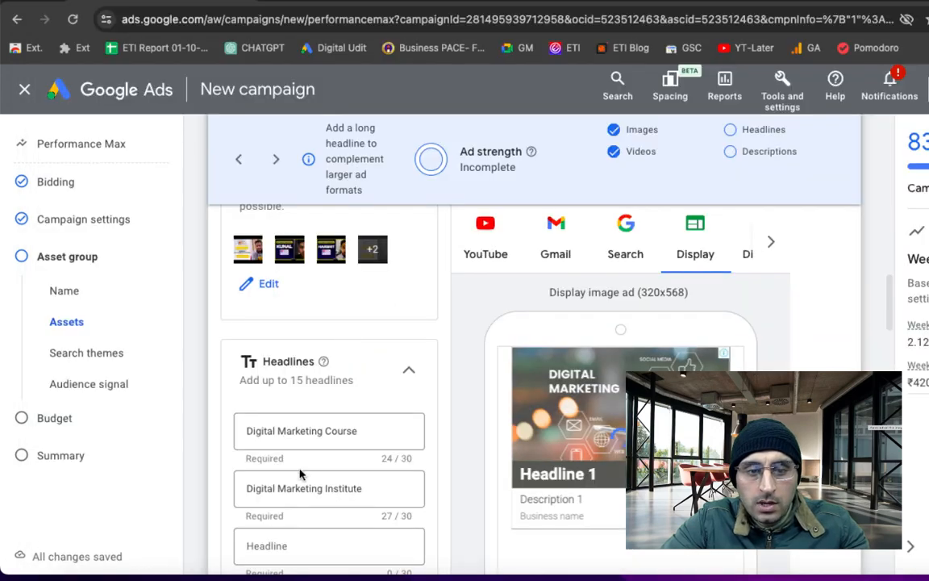
{"action": "left_click", "coordinate": [292, 547]}
{"action": "key", "text": "ctrl+v"}
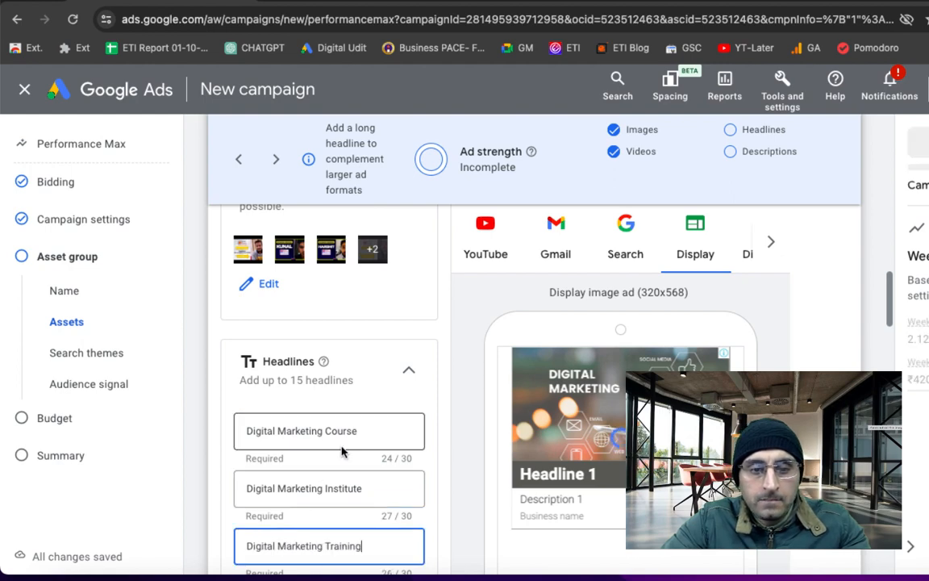
{"action": "scroll", "coordinate": [342, 452], "scroll_direction": "down", "scroll_amount": 2}
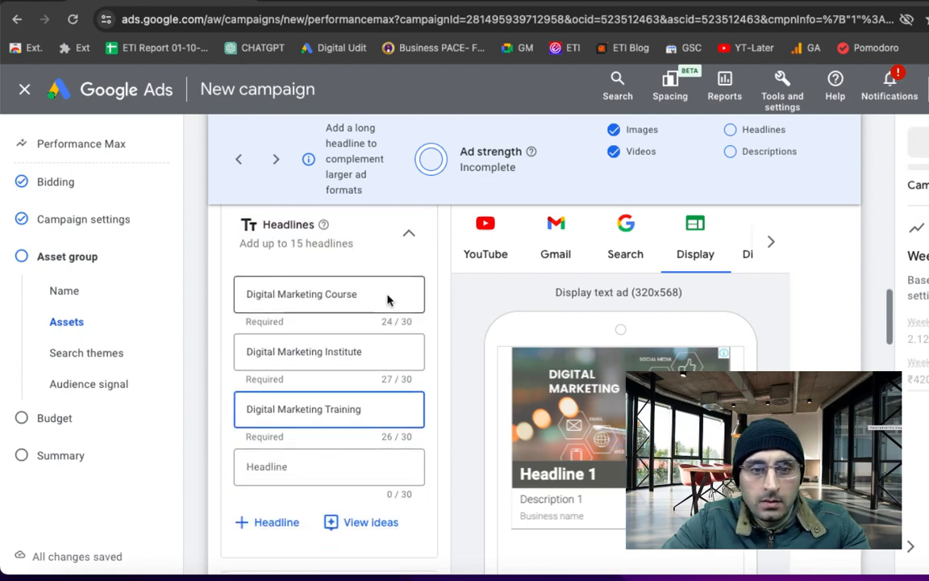
{"action": "left_click", "coordinate": [388, 296]}
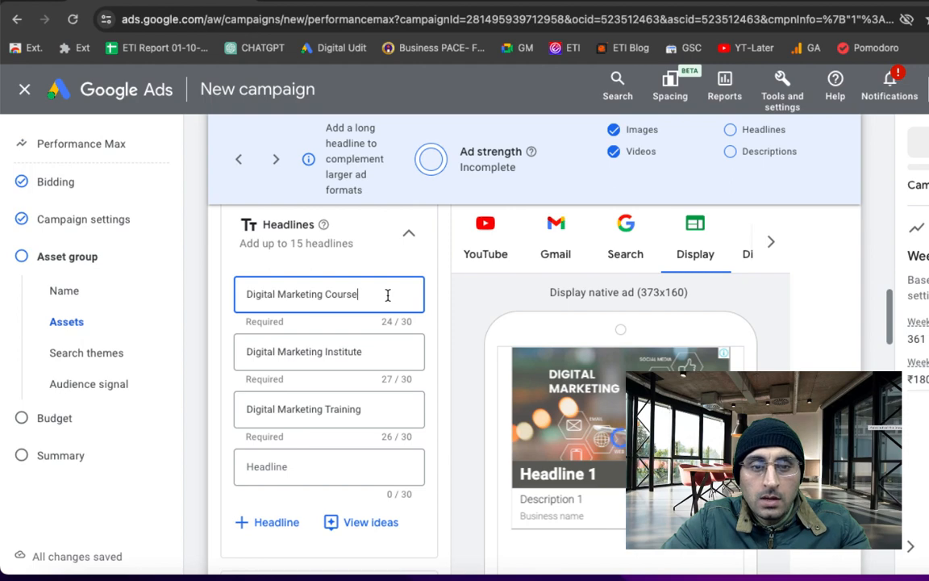
{"action": "scroll", "coordinate": [388, 295], "scroll_direction": "down", "scroll_amount": 1}
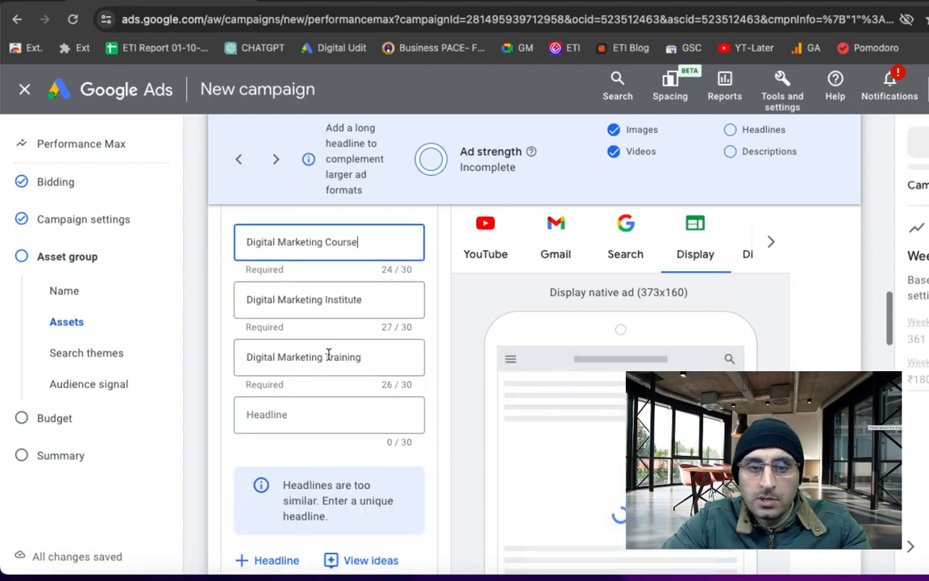
{"action": "left_click", "coordinate": [319, 415]}
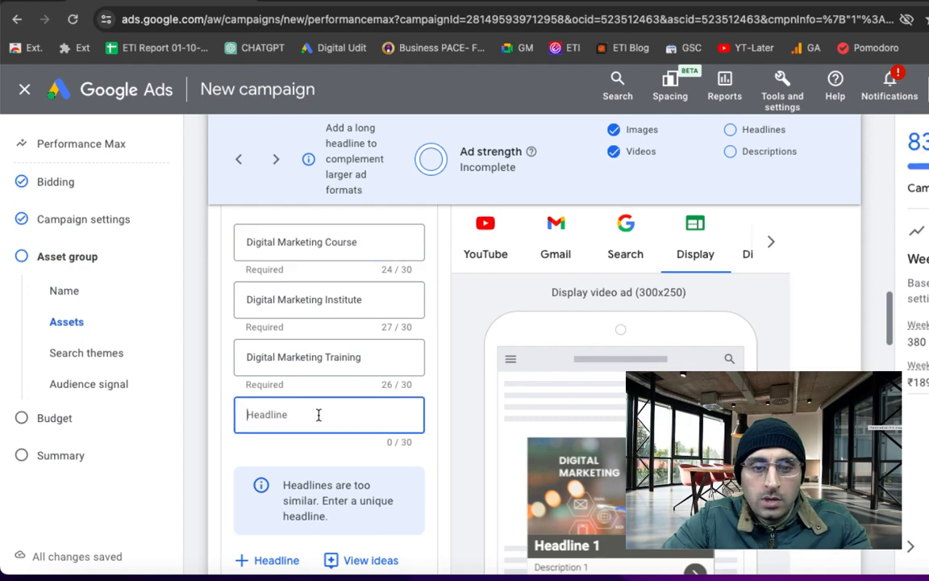
{"action": "scroll", "coordinate": [315, 408], "scroll_direction": "up", "scroll_amount": 2}
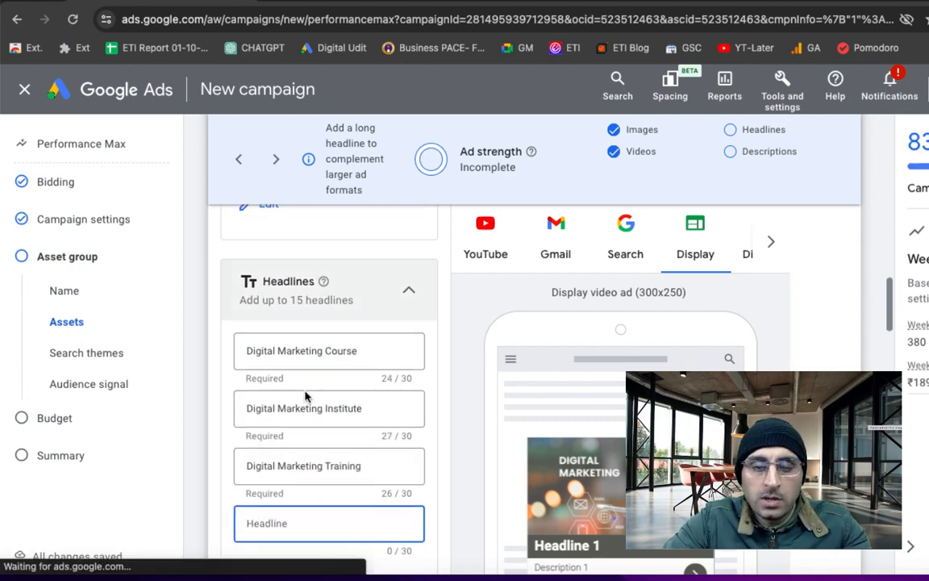
{"action": "scroll", "coordinate": [305, 397], "scroll_direction": "down", "scroll_amount": 2}
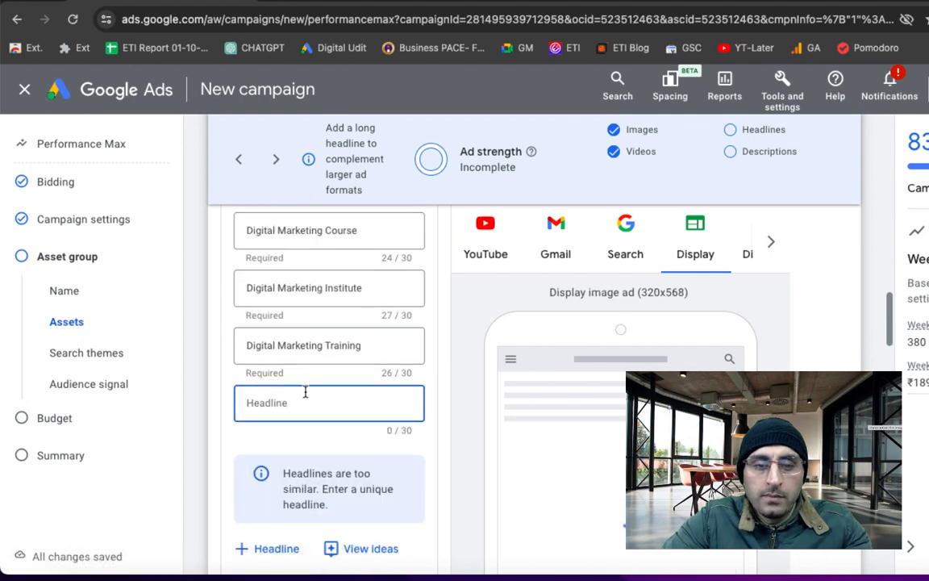
Step: Copy "Get Job Ready in 4 Months" from the note in Notes and enter it as the fourth headline in Google Ads
{"action": "key", "text": "super+Tab"}
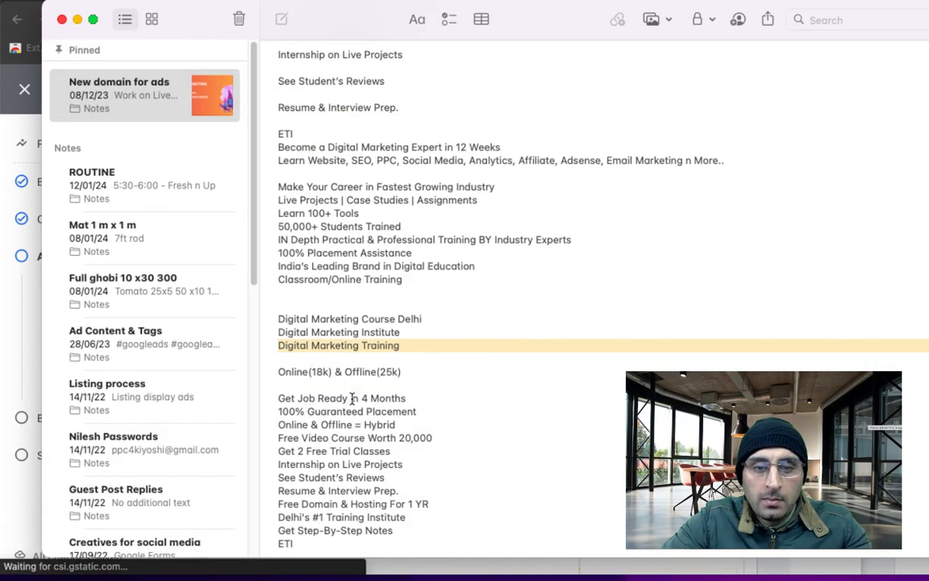
{"action": "left_click", "coordinate": [349, 398]}
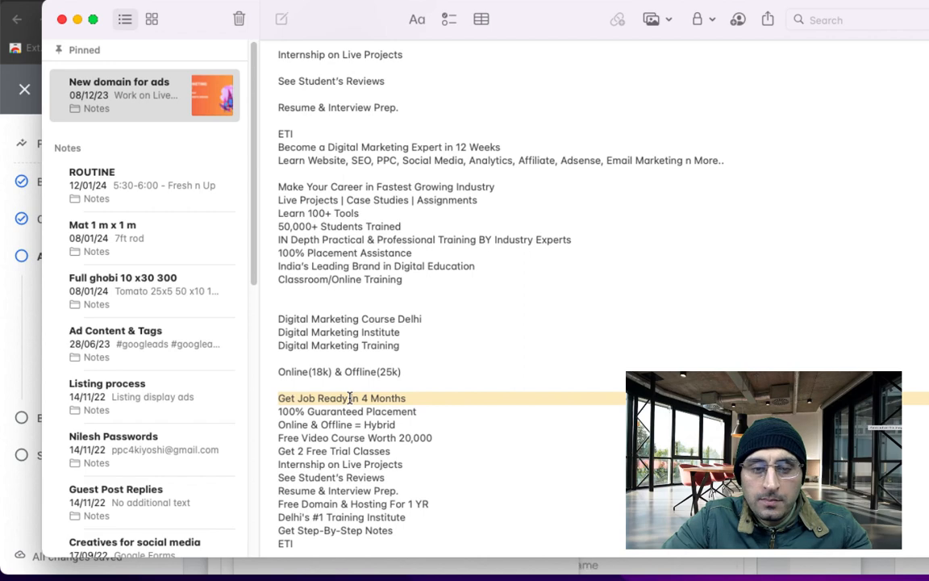
{"action": "key", "text": "super+Tab"}
{"action": "left_click", "coordinate": [298, 355]}
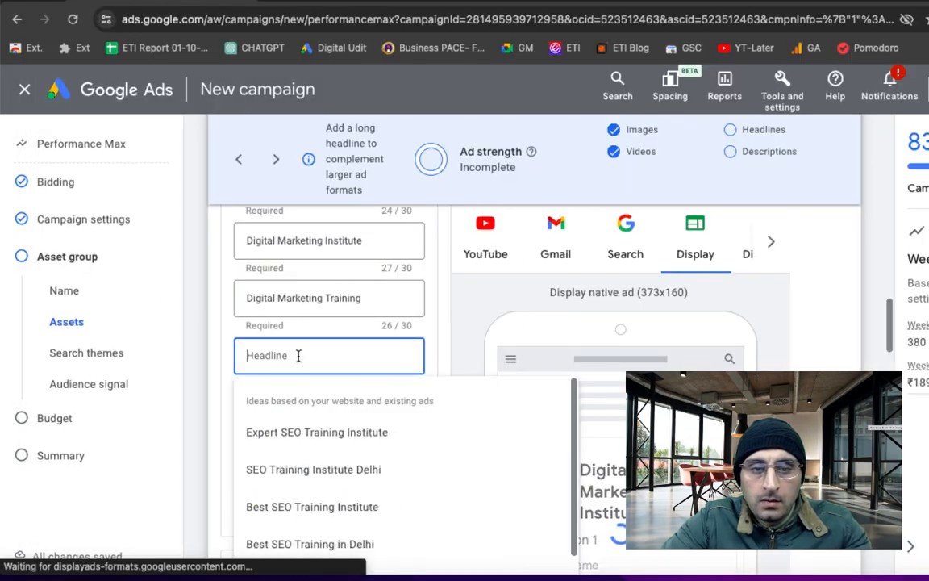
{"action": "type", "text": "Get Job Ready in 4 Months"}
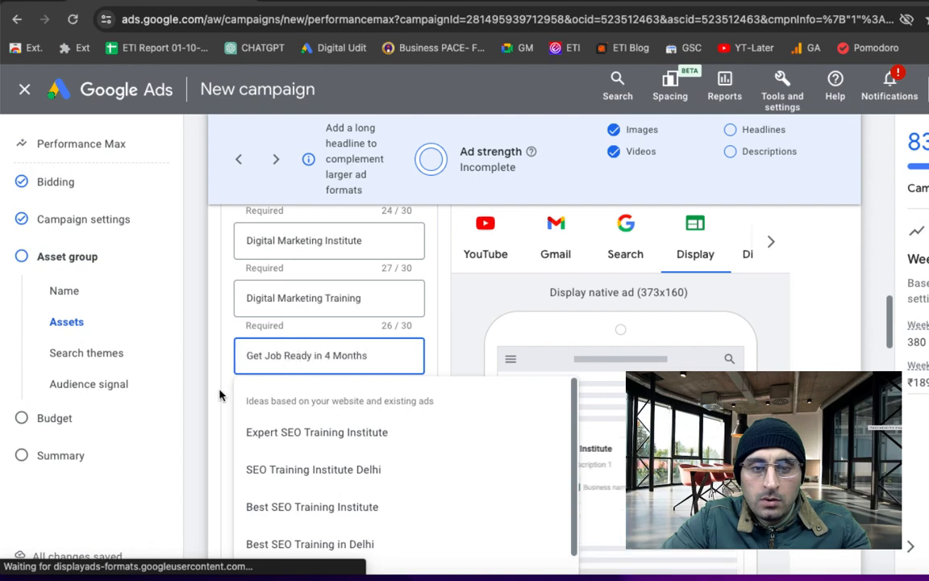
{"action": "left_click", "coordinate": [193, 427]}
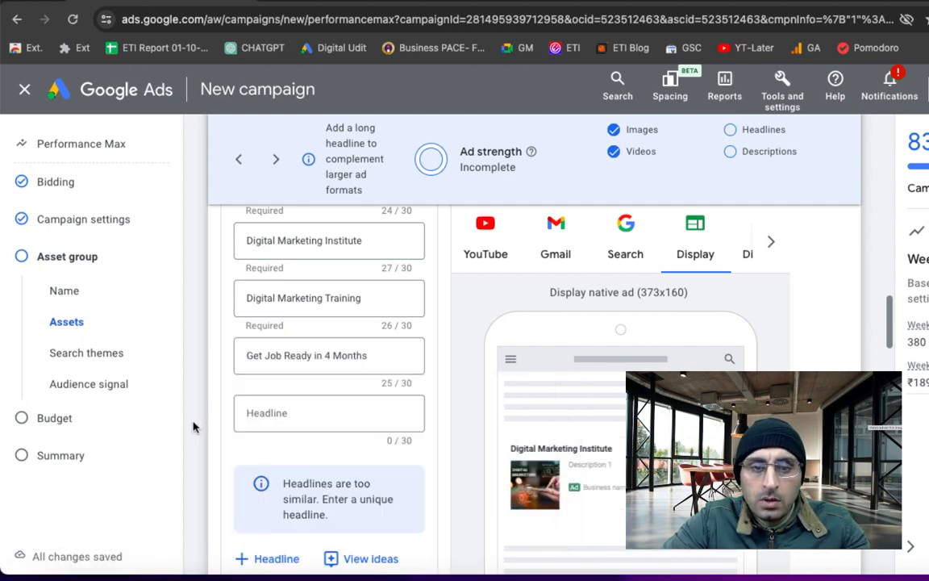
Step: Change the fourth headline to read "Get Job Ready in 5 Months"
{"action": "left_click", "coordinate": [327, 355]}
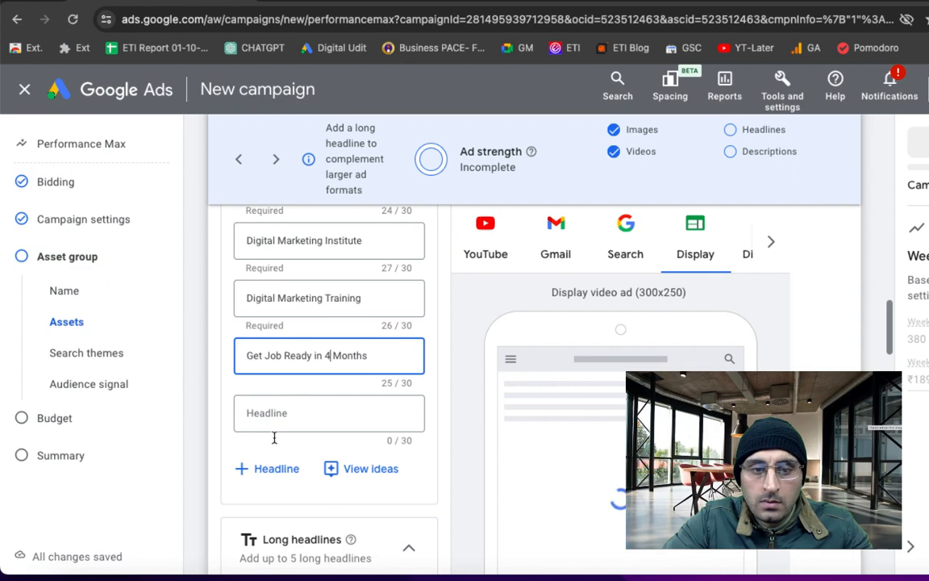
{"action": "key", "text": "BackSpace"}
{"action": "type", "text": "5"}
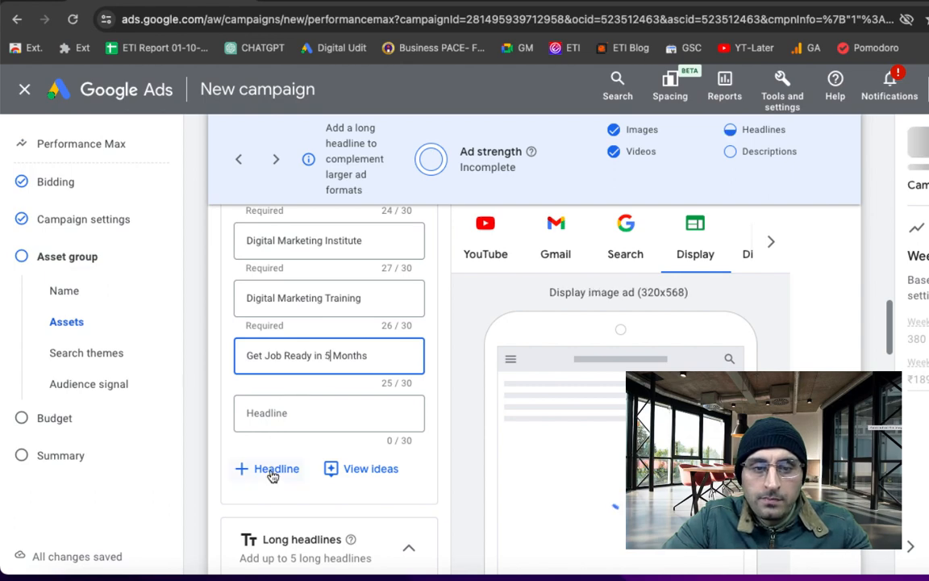
Step: Copy "100% Guaranteed Placement" from the note in Notes and enter it as the fifth headline in Google Ads
{"action": "key", "text": "super+Tab"}
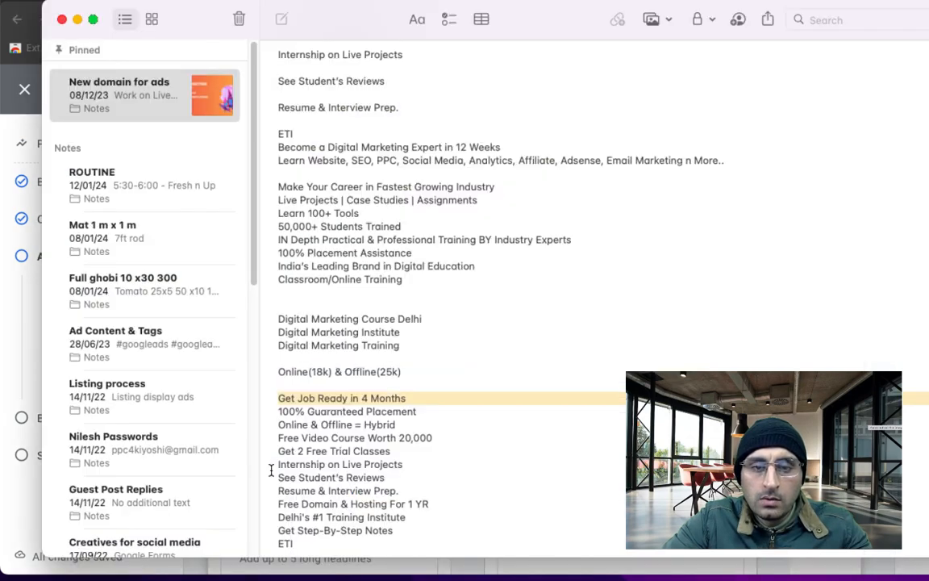
{"action": "left_click", "coordinate": [345, 413]}
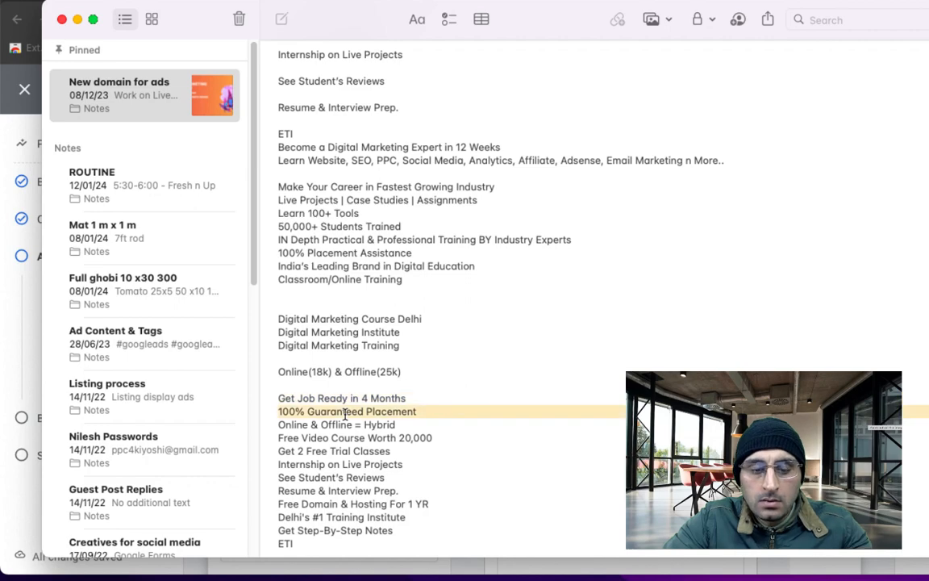
{"action": "key", "text": "super+Tab"}
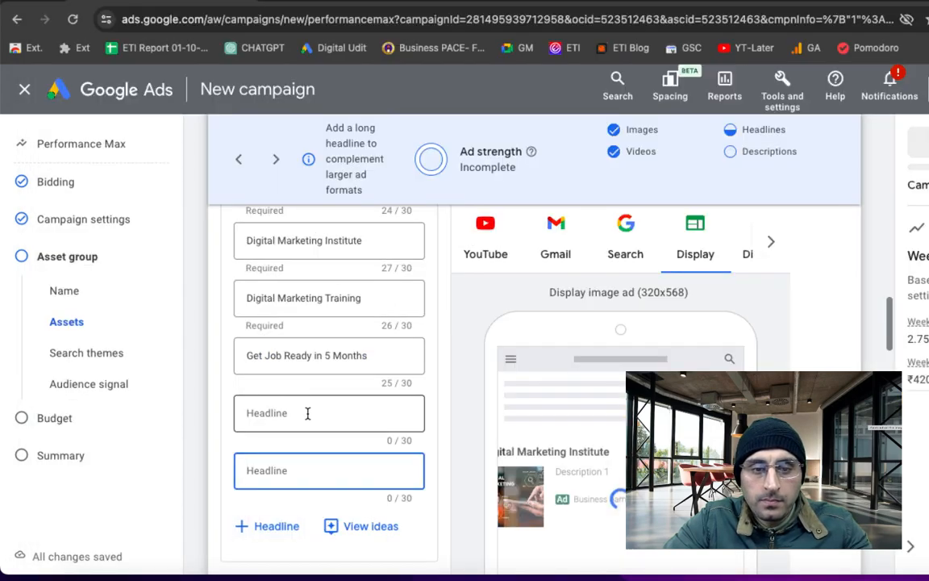
{"action": "left_click", "coordinate": [307, 413]}
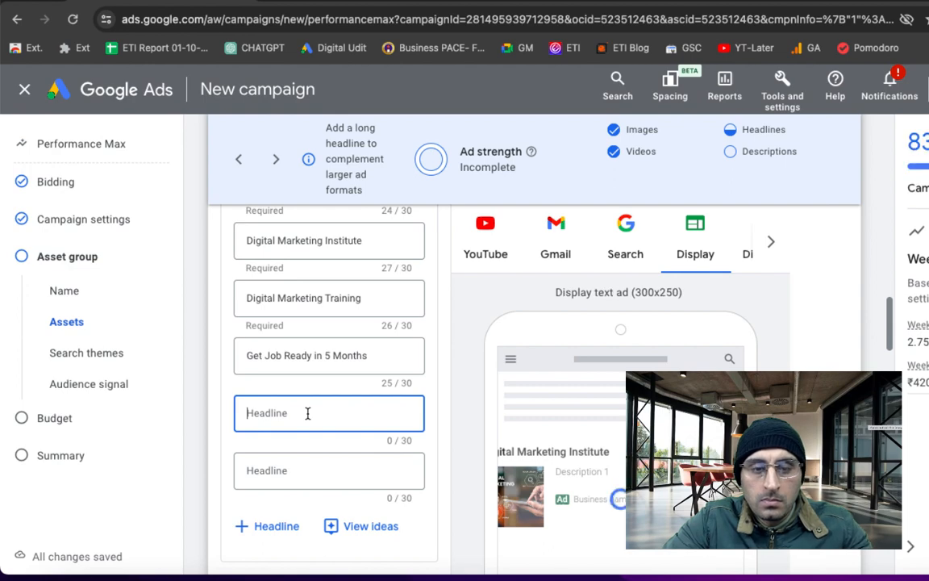
{"action": "key", "text": "super+Tab"}
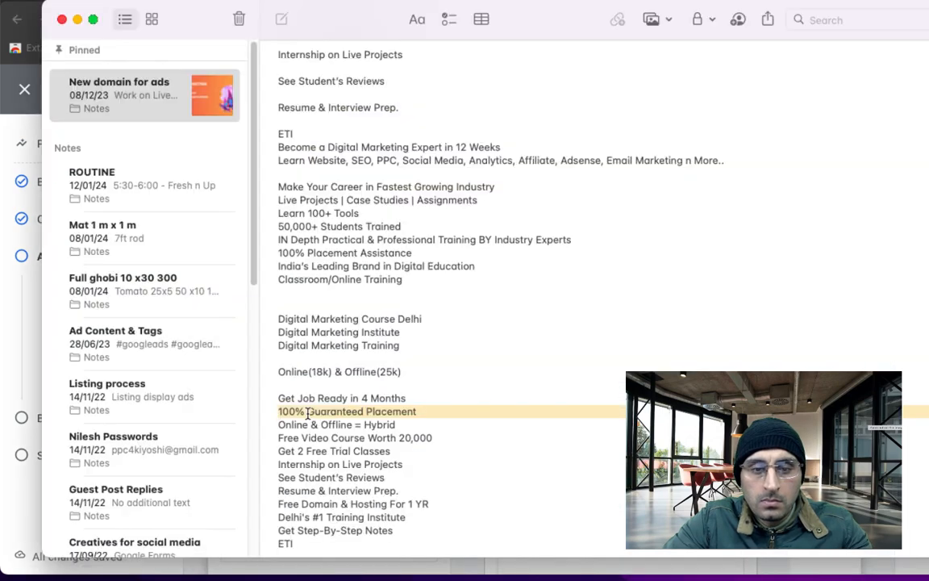
{"action": "left_click", "coordinate": [320, 461]}
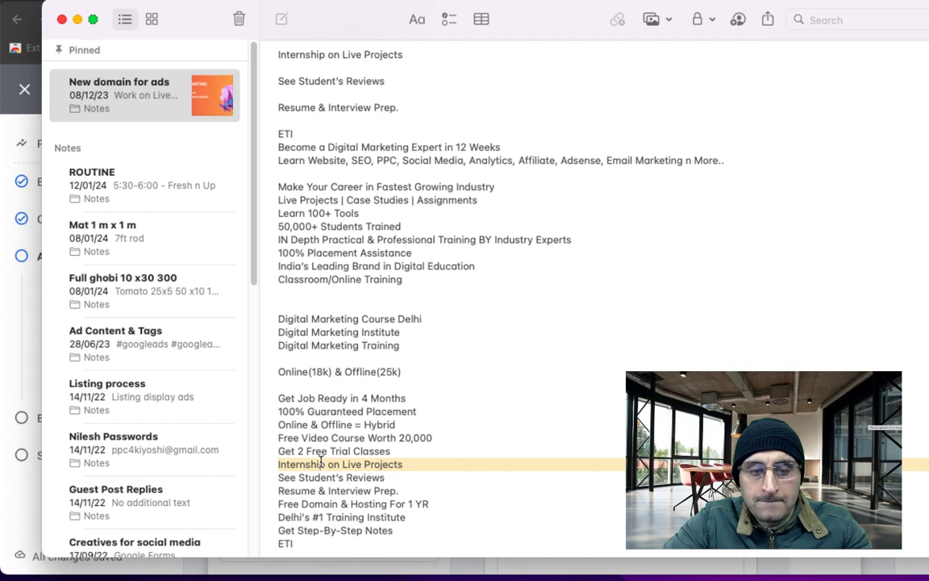
{"action": "key", "text": "super+Tab"}
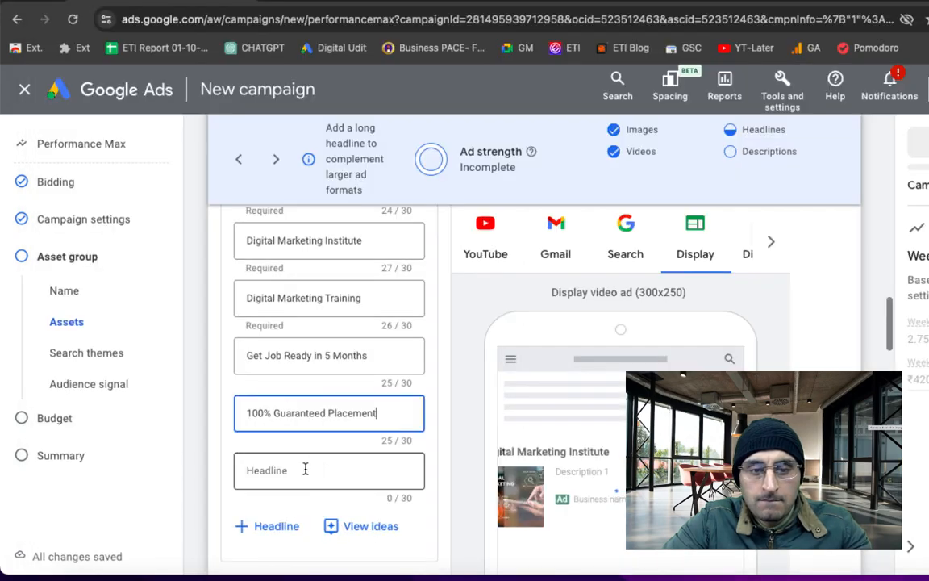
{"action": "left_click", "coordinate": [310, 471]}
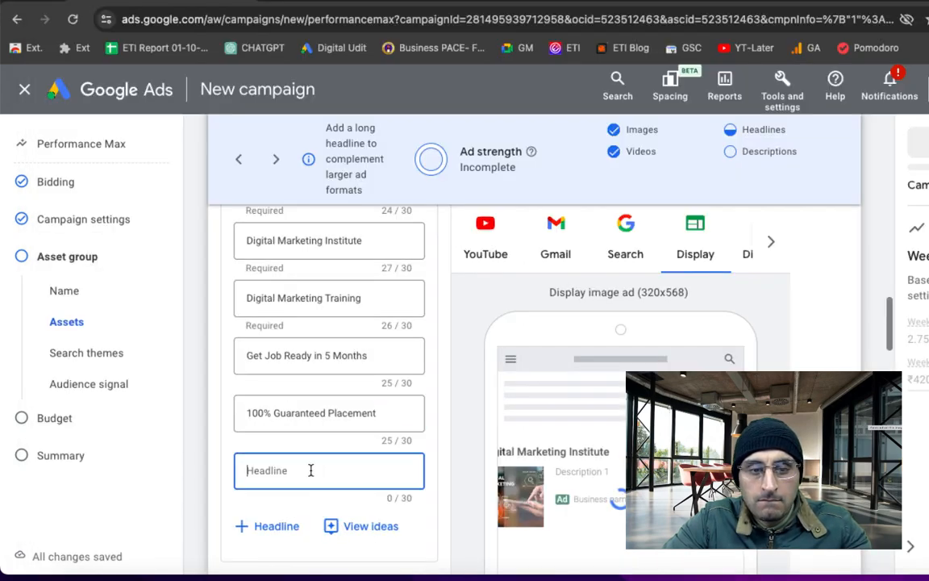
Step: Copy "Free Domain & Hosting For 1 YR" from the note in Notes and enter it as the sixth headline in Google Ads
{"action": "key", "text": "super+Tab"}
{"action": "scroll", "coordinate": [403, 468], "scroll_direction": "down", "scroll_amount": 2}
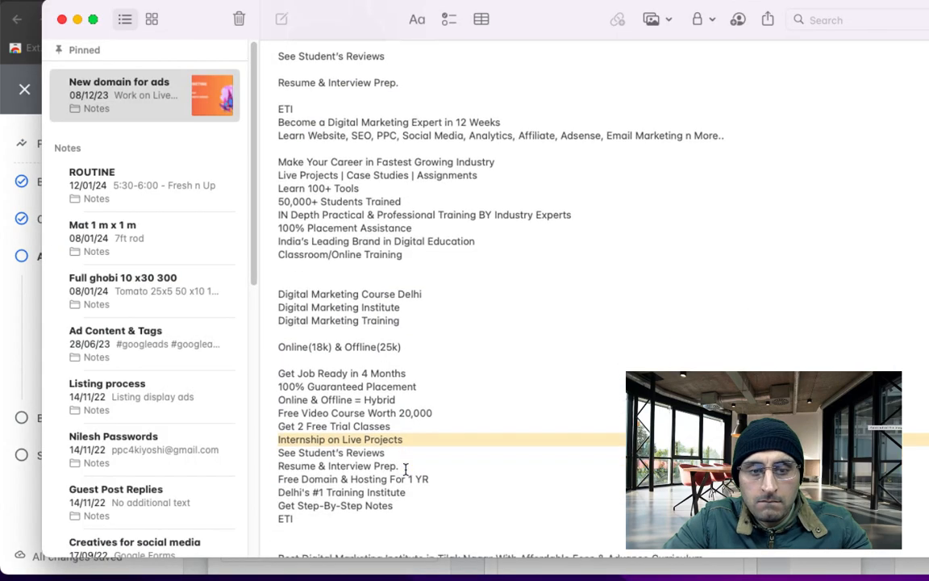
{"action": "triple_click", "coordinate": [383, 442]}
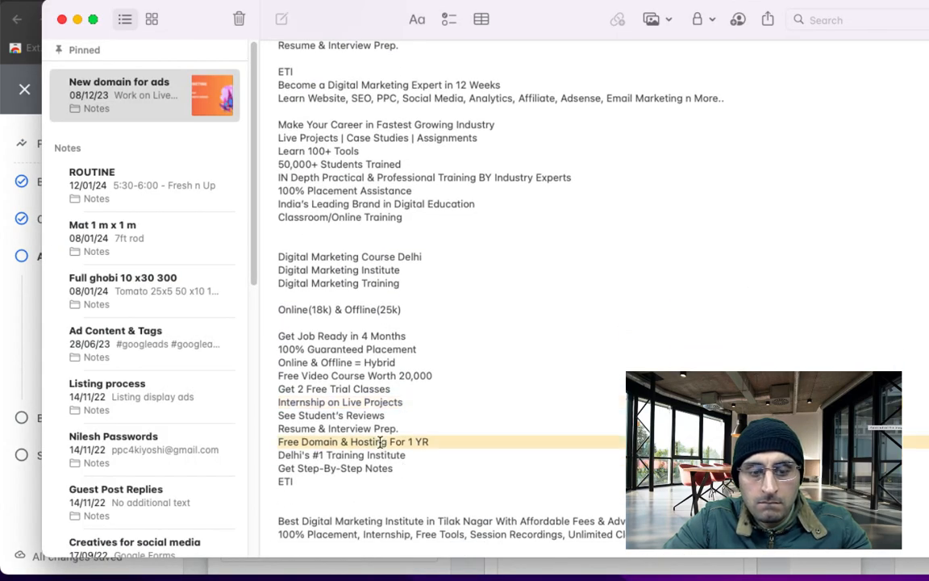
{"action": "key", "text": "super+Tab"}
{"action": "left_click", "coordinate": [335, 474]}
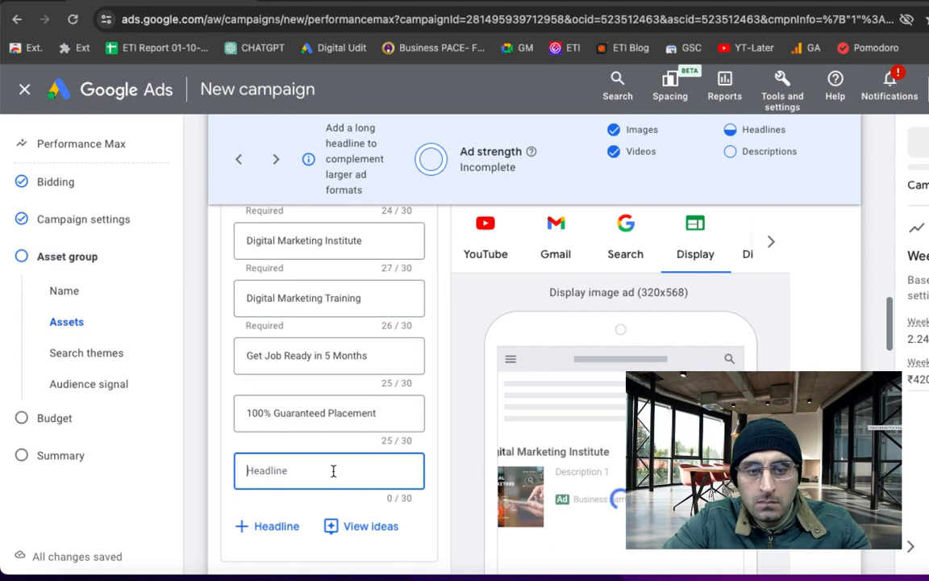
Step: Copy "Get Step-By-Step Notes" from the note in Notes and enter it as the seventh headline in Google Ads
{"action": "key", "text": "super+Tab"}
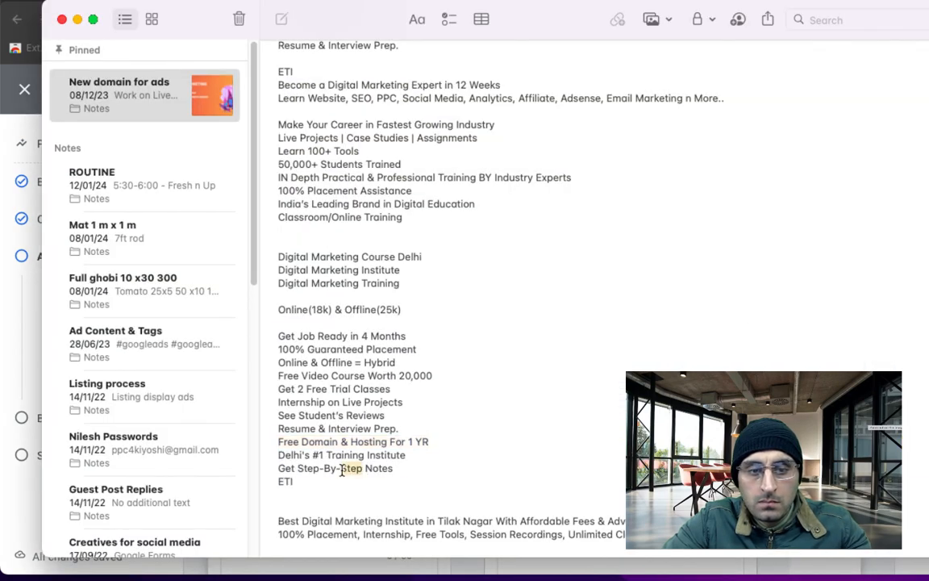
{"action": "triple_click", "coordinate": [342, 470]}
{"action": "key", "text": "ctrl+c"}
{"action": "key", "text": "super+Tab"}
{"action": "left_click", "coordinate": [342, 473]}
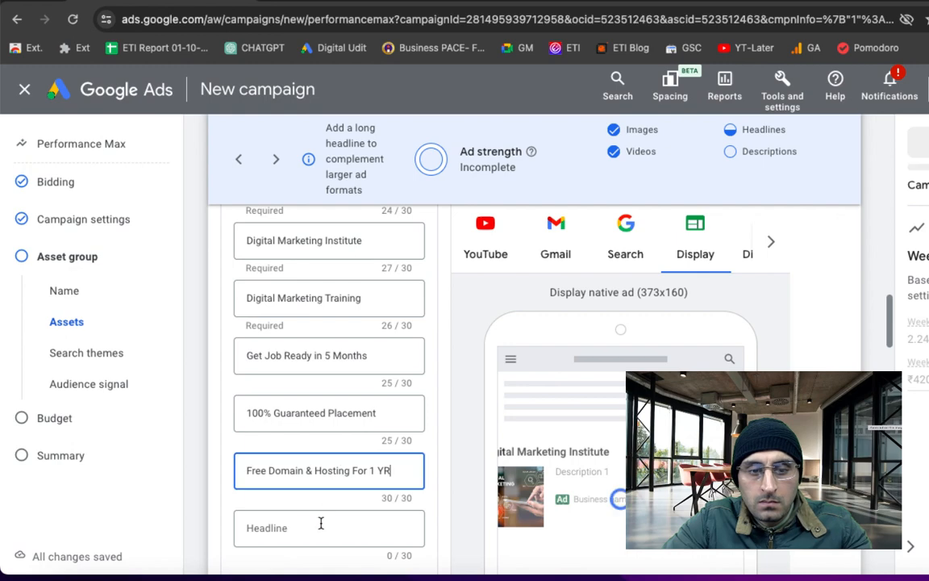
{"action": "left_click", "coordinate": [321, 528]}
{"action": "key", "text": "ctrl+v"}
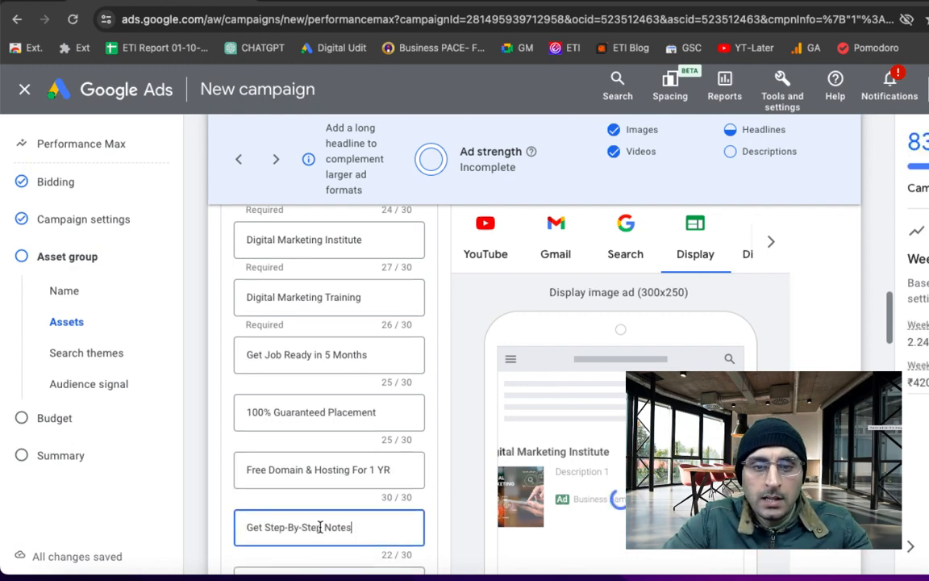
Step: Copy "Best Digital Marketing Institute in Tilak Nagar With Affordable Fees & Advance Curriculum." from Notes and enter it as the first long headline in Google Ads
{"action": "scroll", "coordinate": [320, 528], "scroll_direction": "down", "scroll_amount": 2}
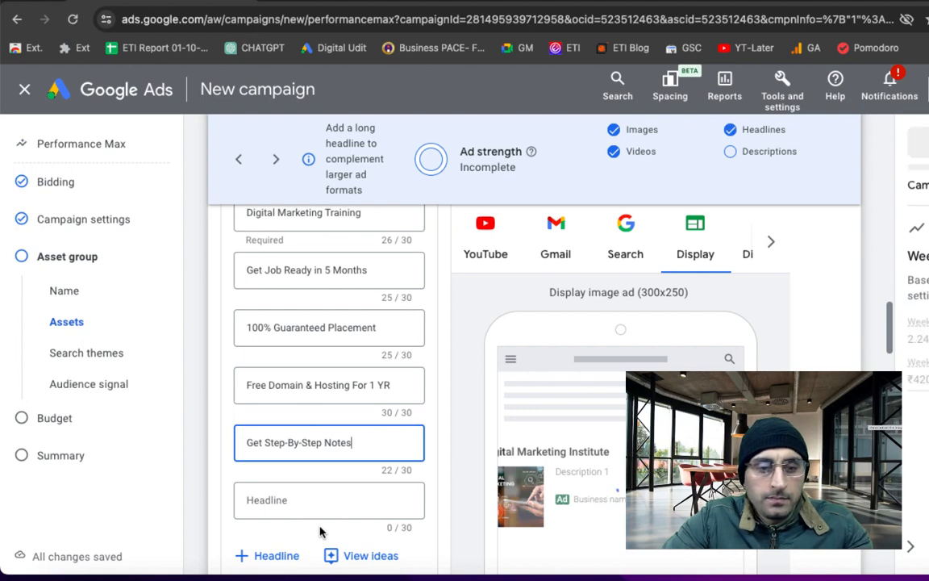
{"action": "scroll", "coordinate": [320, 531], "scroll_direction": "down", "scroll_amount": 3}
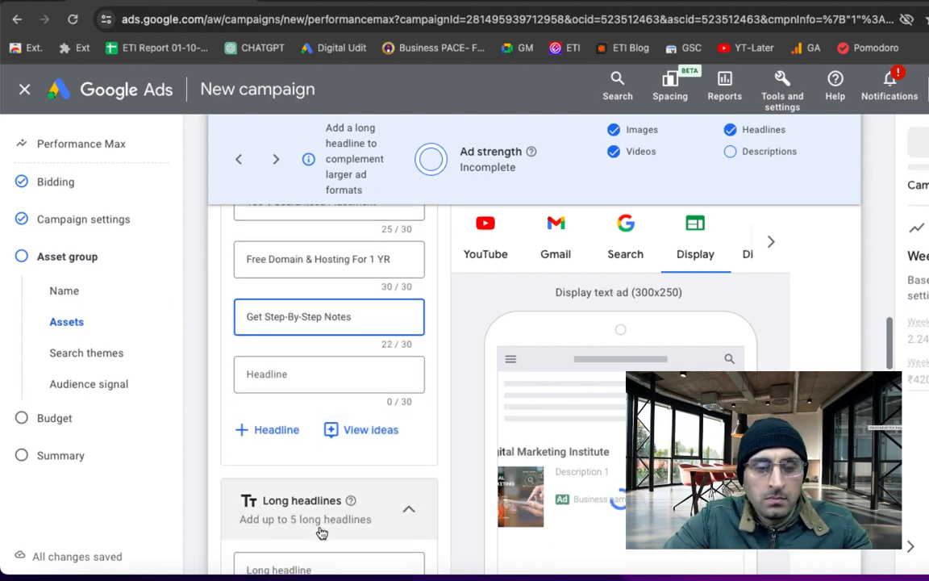
{"action": "scroll", "coordinate": [320, 532], "scroll_direction": "down", "scroll_amount": 4}
{"action": "scroll", "coordinate": [318, 532], "scroll_direction": "down", "scroll_amount": 1}
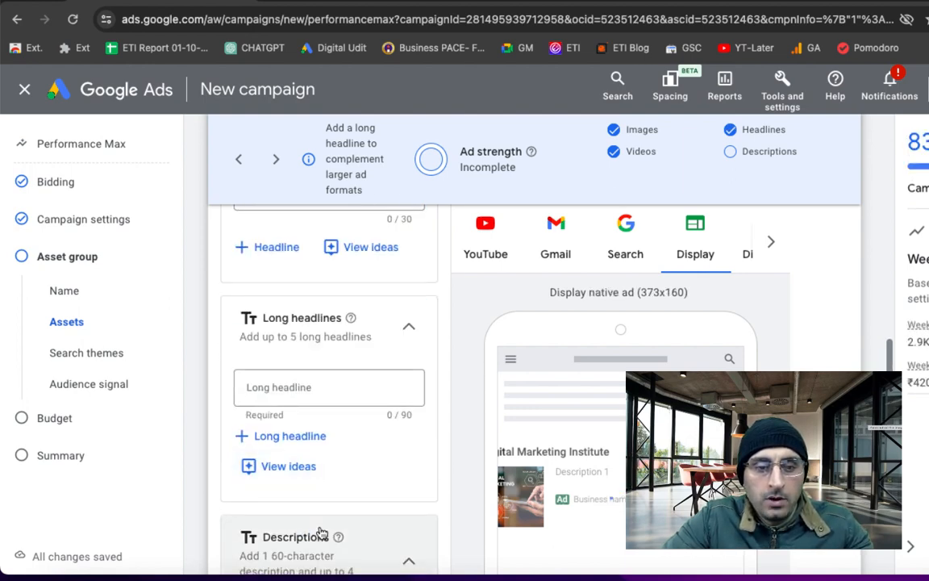
{"action": "key", "text": "super+Tab"}
{"action": "scroll", "coordinate": [410, 385], "scroll_direction": "down", "scroll_amount": 2}
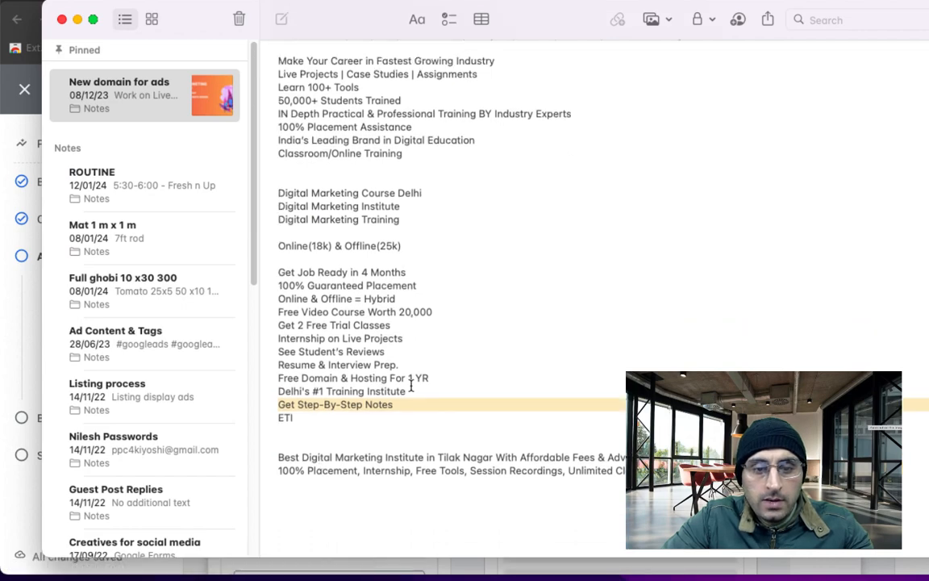
{"action": "triple_click", "coordinate": [403, 457]}
{"action": "key", "text": "super+Tab"}
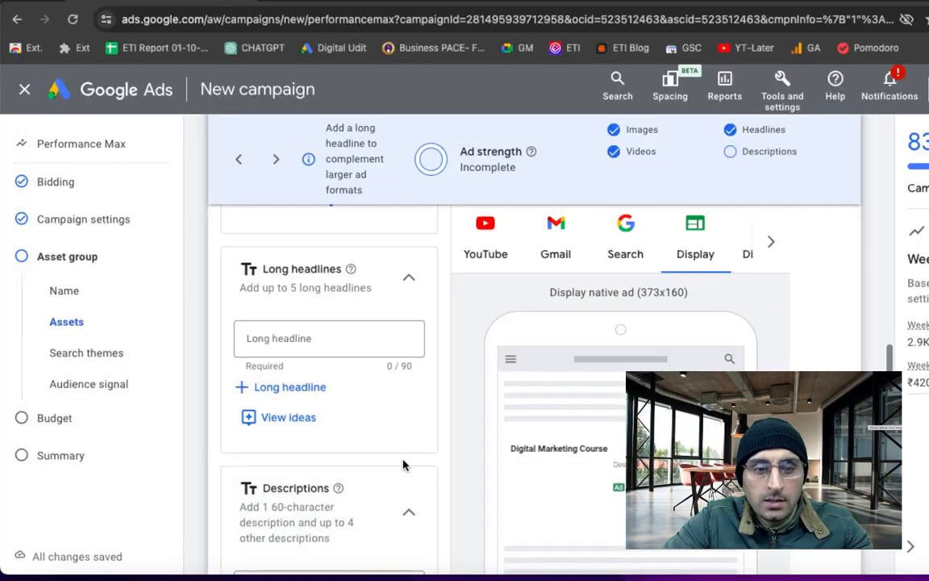
{"action": "left_click", "coordinate": [339, 338]}
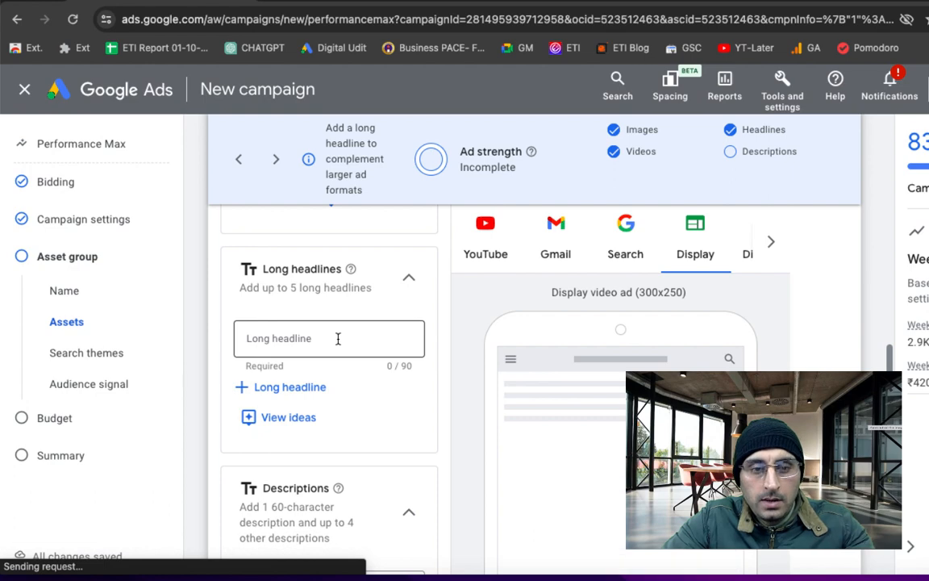
{"action": "key", "text": "super+v"}
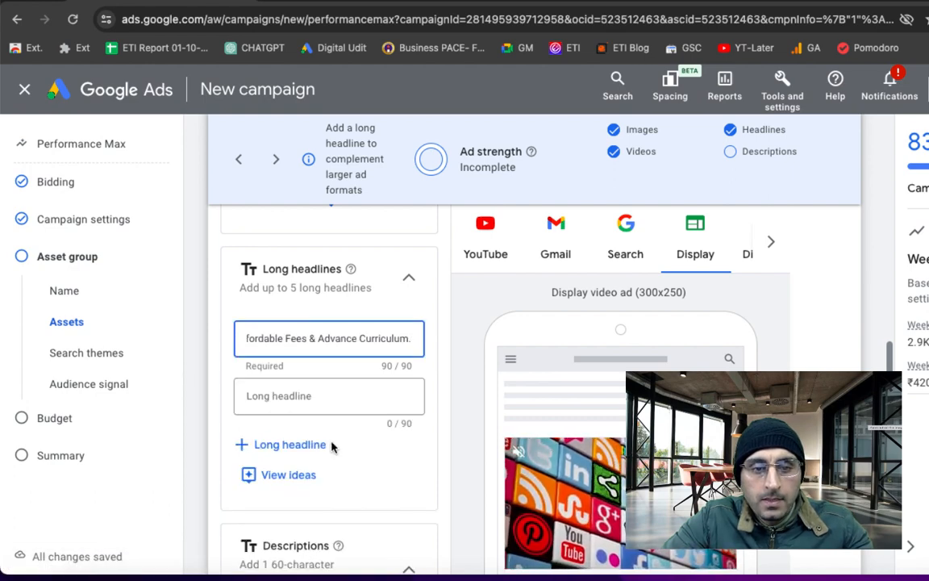
Step: Enter the copied "Best Digital Marketing Institute in Tilak Nagar" sentence as the first 90-character description as well
{"action": "scroll", "coordinate": [331, 446], "scroll_direction": "down", "scroll_amount": 3}
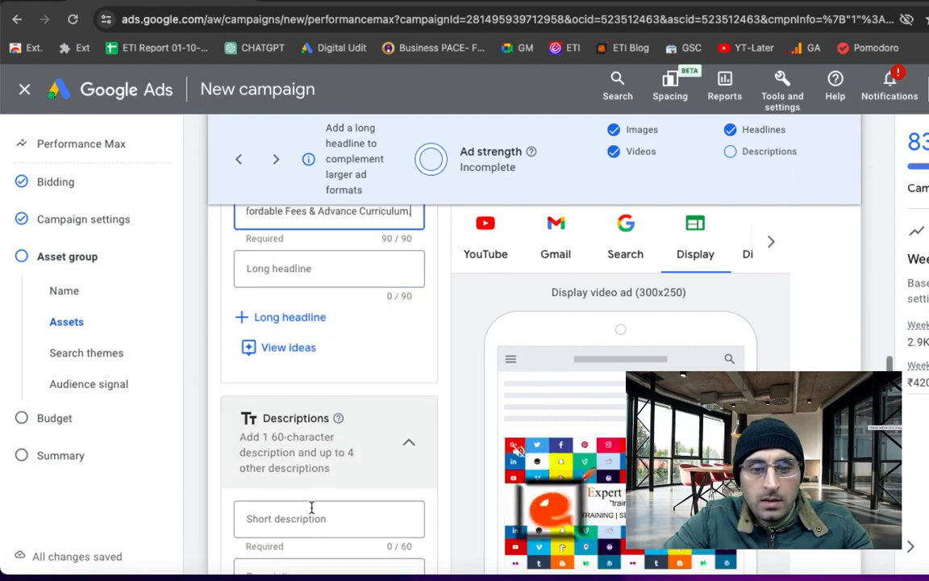
{"action": "scroll", "coordinate": [311, 510], "scroll_direction": "down", "scroll_amount": 2}
{"action": "scroll", "coordinate": [306, 497], "scroll_direction": "down", "scroll_amount": 2}
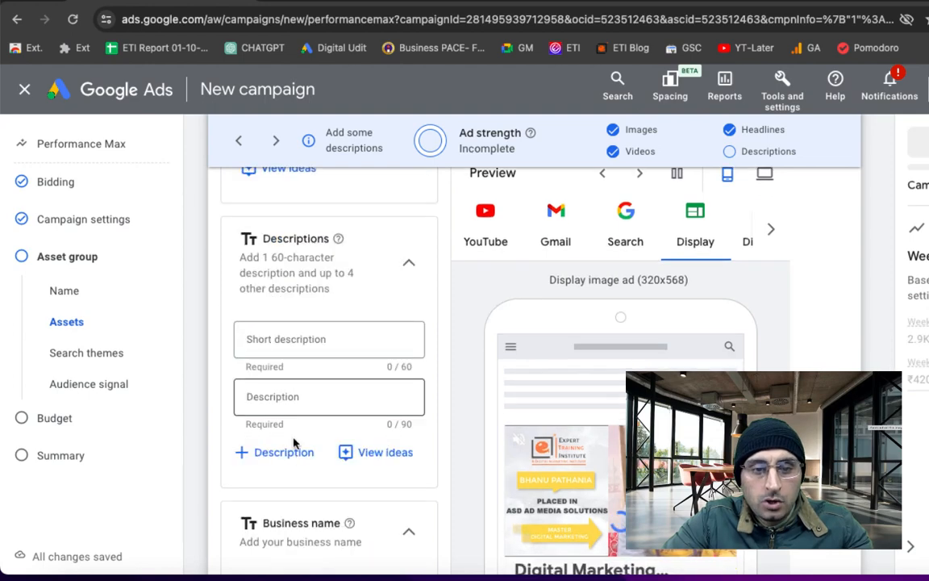
{"action": "left_click", "coordinate": [280, 397]}
{"action": "key", "text": "super+v"}
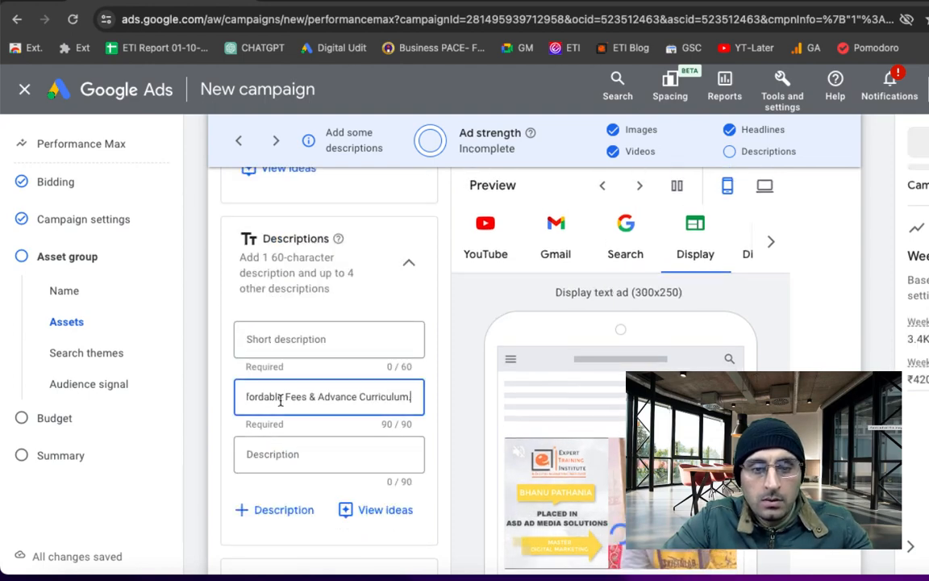
Step: Copy the "100% Placement, Internship, Free Tools, Session Recordings" line from Notes and enter it as the second 90-character description in Google Ads
{"action": "key", "text": "super+Tab"}
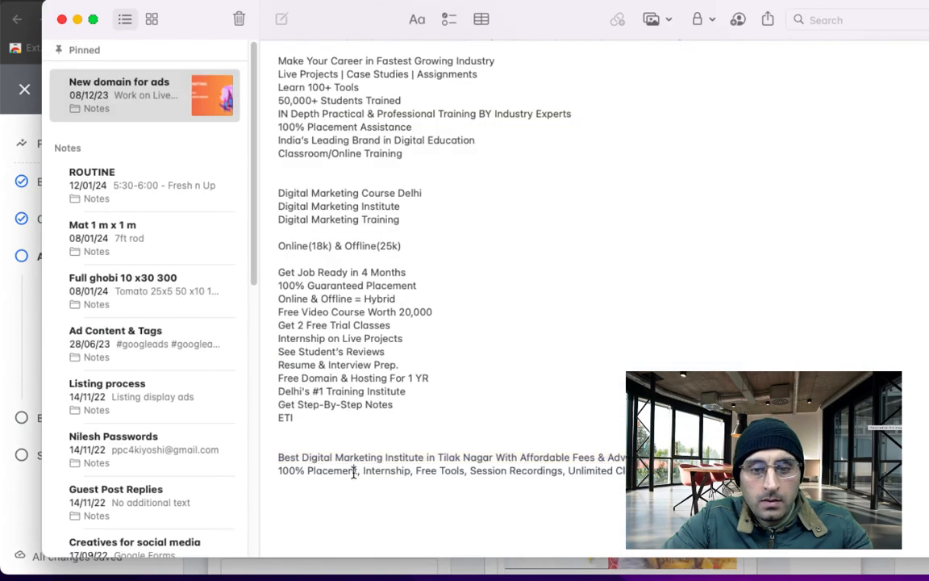
{"action": "triple_click", "coordinate": [354, 473]}
{"action": "key", "text": "super+c"}
{"action": "key", "text": "super+Tab"}
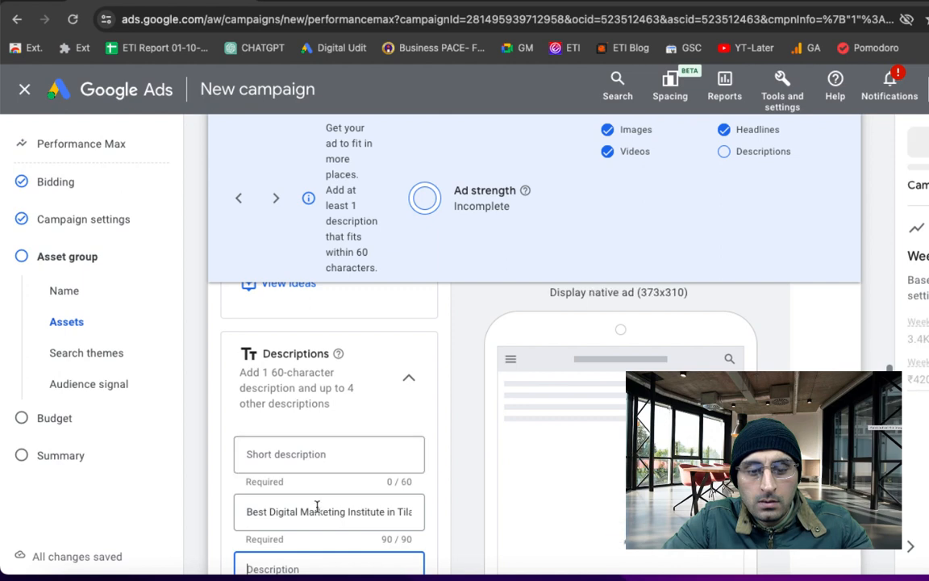
{"action": "key", "text": "super+v"}
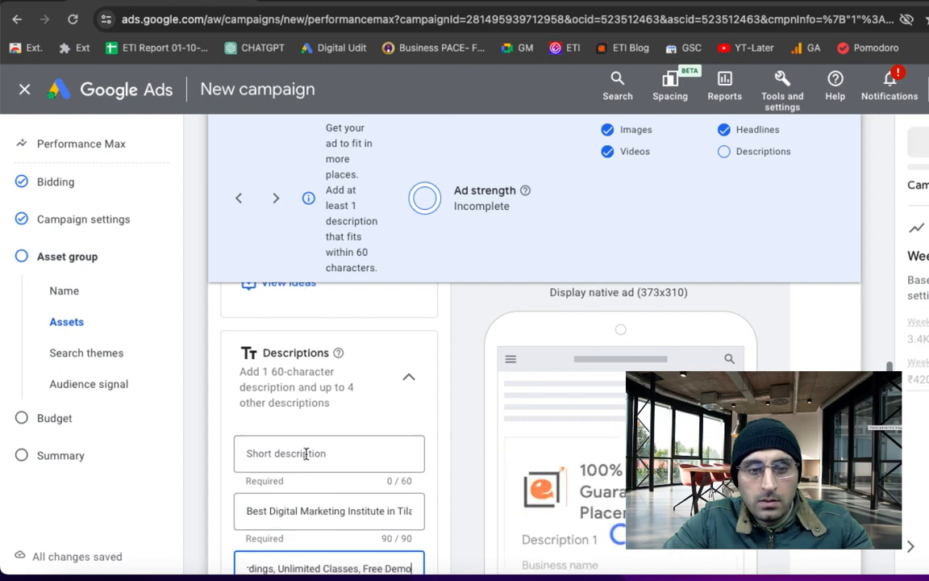
Step: Enter the copied placement line as the short description and shorten it to "100% Placement, Internship, Free Tools, Session Recordings."
{"action": "left_click", "coordinate": [303, 457]}
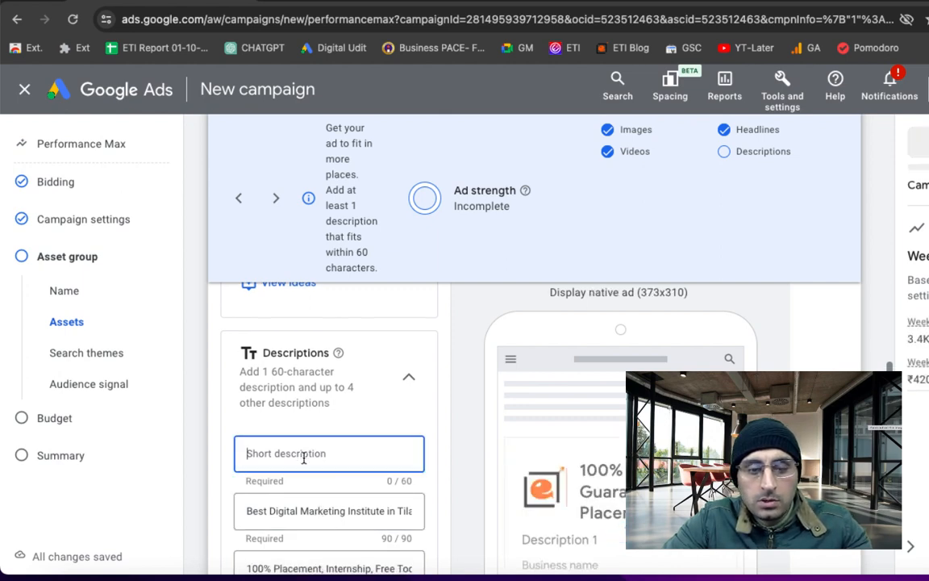
{"action": "key", "text": "super+v"}
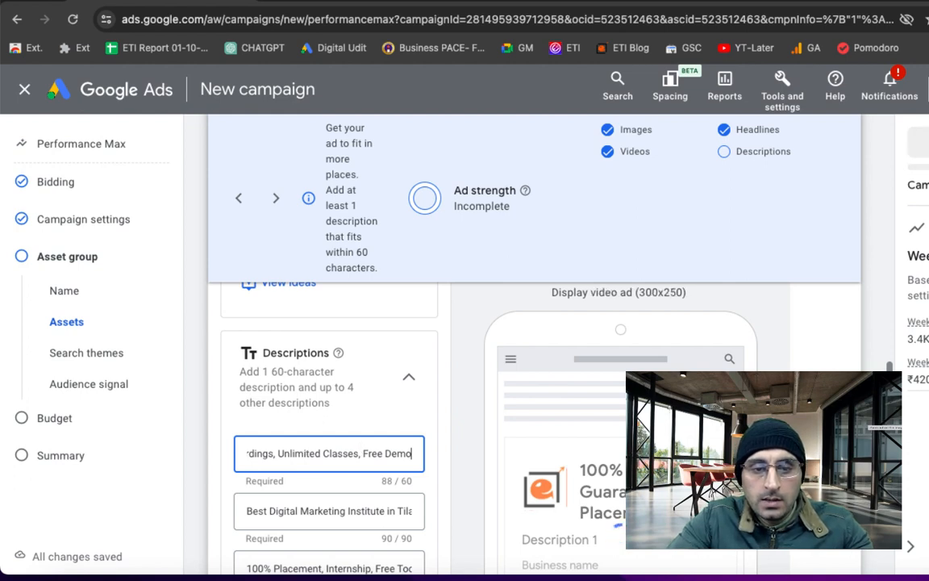
{"action": "key", "text": "BackSpace"}
{"action": "key", "text": "BackSpace"}
{"action": "key", "text": "BackSpace"}
{"action": "key", "text": "BackSpace"}
{"action": "key", "text": "BackSpace"}
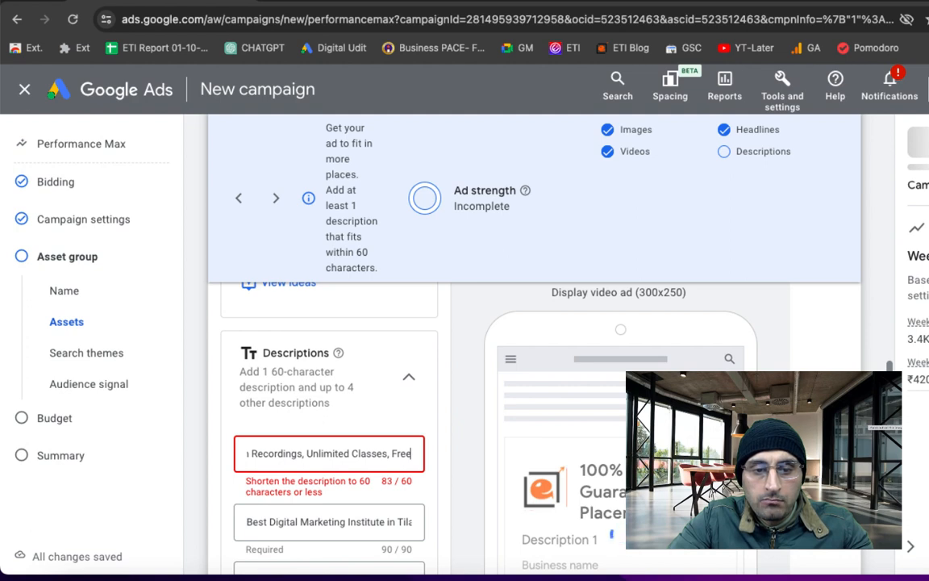
{"action": "key", "text": "BackSpace"}
{"action": "key", "text": "BackSpace"}
{"action": "key", "text": "BackSpace"}
{"action": "key", "text": "BackSpace"}
{"action": "key", "text": "BackSpace"}
{"action": "key", "text": "BackSpace"}
{"action": "key", "text": "BackSpace"}
{"action": "key", "text": "BackSpace"}
{"action": "key", "text": "BackSpace"}
{"action": "key", "text": "BackSpace"}
{"action": "key", "text": "BackSpace"}
{"action": "key", "text": "BackSpace"}
{"action": "key", "text": "BackSpace"}
{"action": "key", "text": "BackSpace"}
{"action": "key", "text": "BackSpace"}
{"action": "key", "text": "BackSpace"}
{"action": "key", "text": "BackSpace"}
{"action": "key", "text": "BackSpace"}
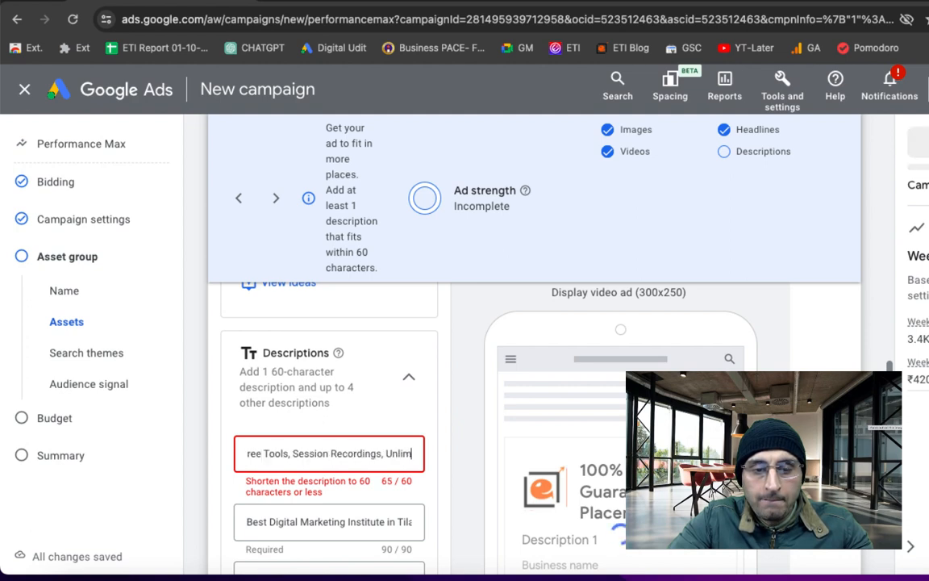
{"action": "key", "text": "BackSpace"}
{"action": "key", "text": "BackSpace"}
{"action": "key", "text": "BackSpace"}
{"action": "key", "text": "BackSpace"}
{"action": "key", "text": "BackSpace"}
{"action": "key", "text": "BackSpace"}
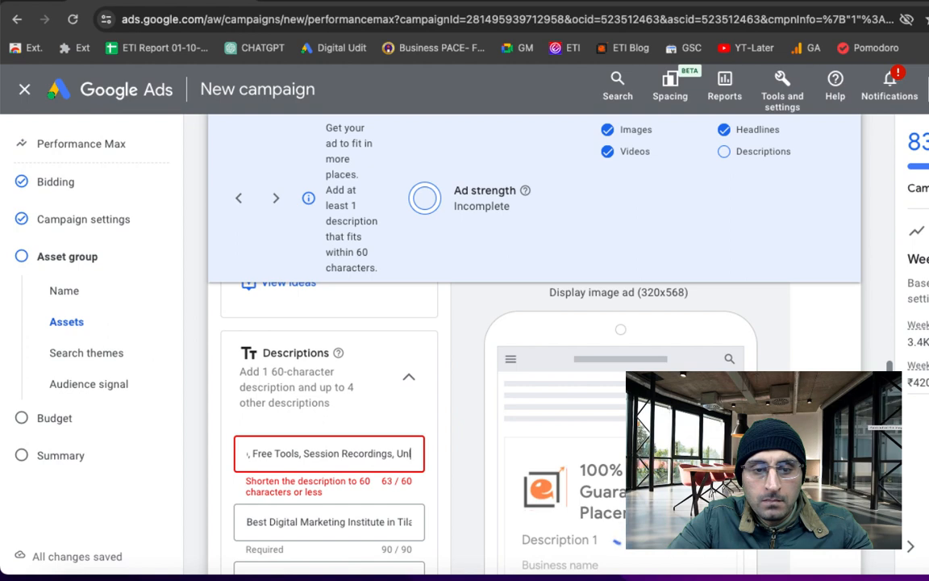
{"action": "key", "text": "BackSpace"}
{"action": "key", "text": "BackSpace"}
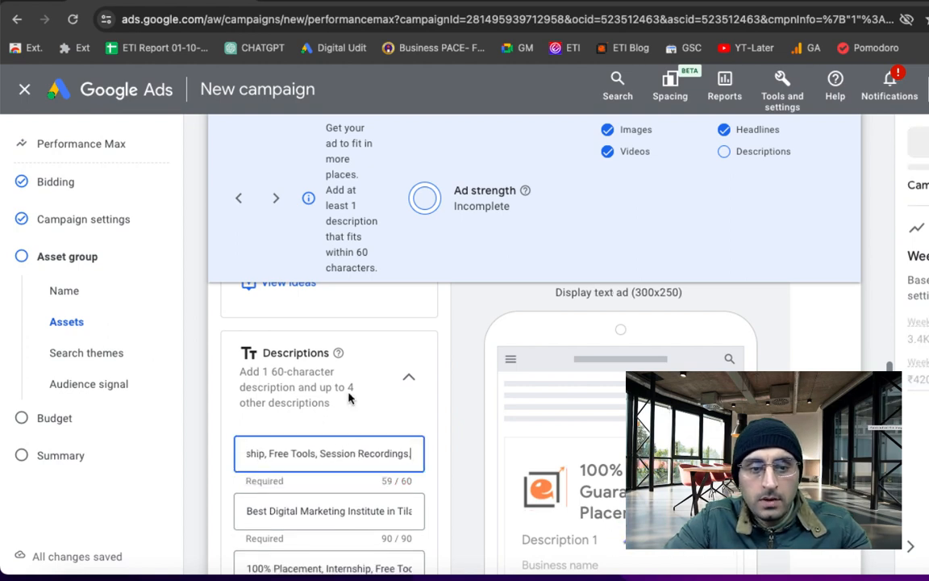
{"action": "scroll", "coordinate": [337, 425], "scroll_direction": "down", "scroll_amount": 2}
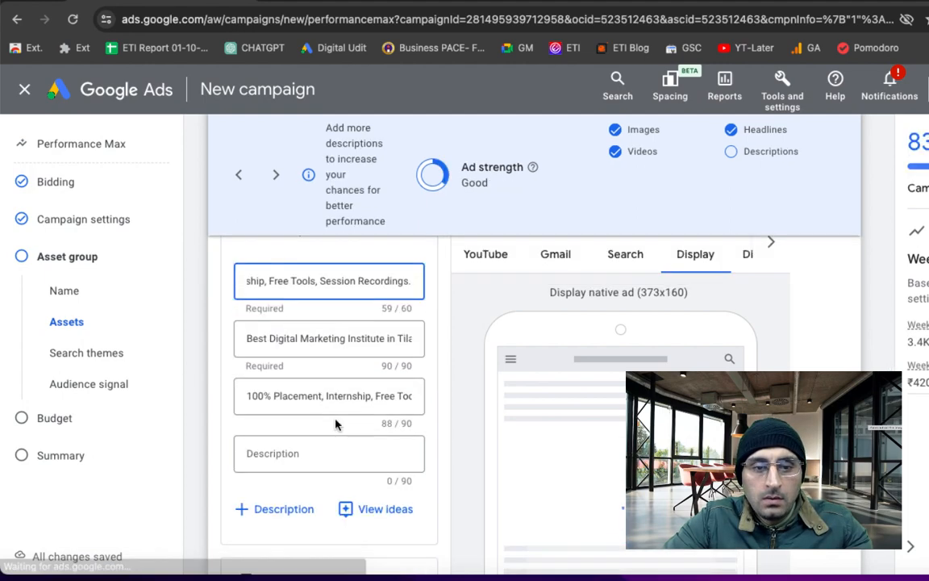
{"action": "scroll", "coordinate": [337, 425], "scroll_direction": "down", "scroll_amount": 2}
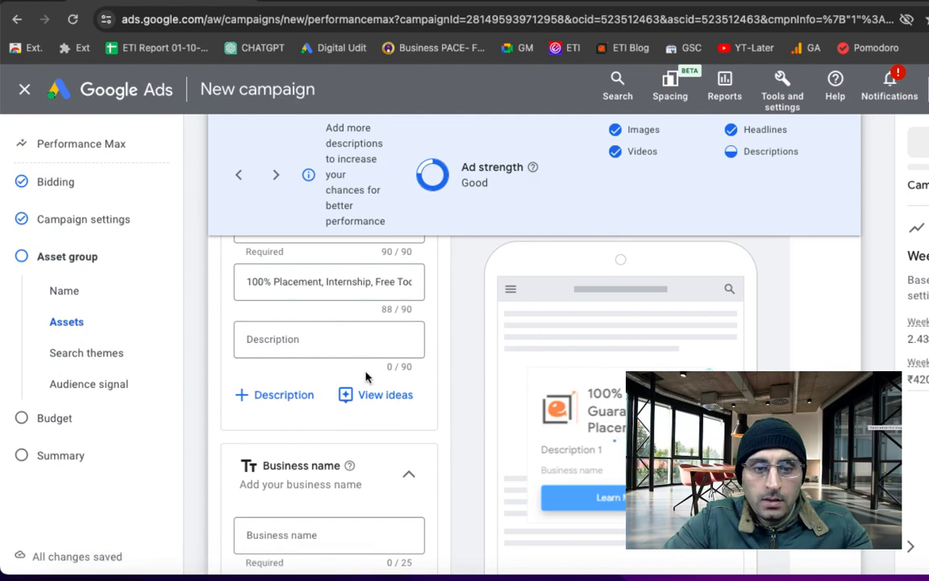
Step: Enter "ETI Rohini" as the business name for the asset group
{"action": "scroll", "coordinate": [322, 517], "scroll_direction": "down", "scroll_amount": 1}
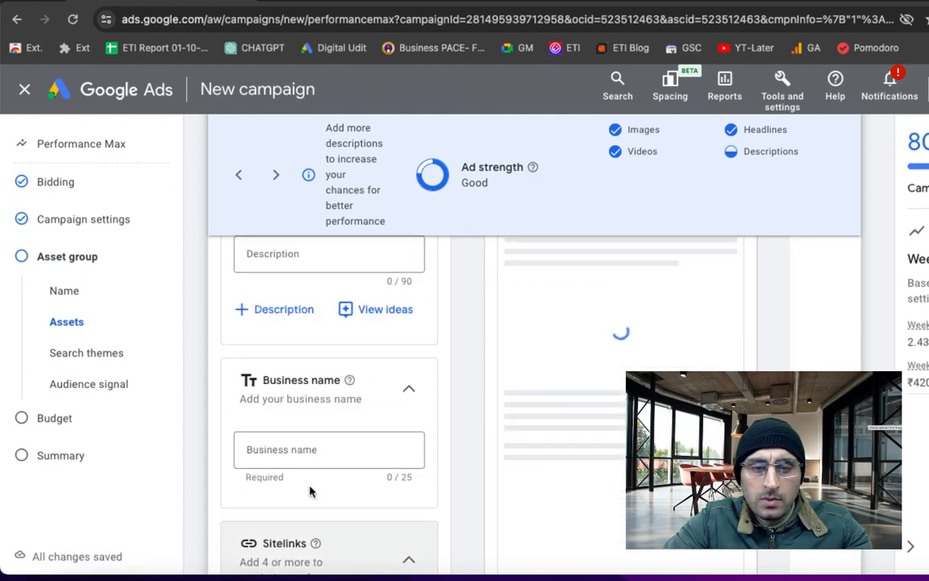
{"action": "left_click", "coordinate": [279, 439]}
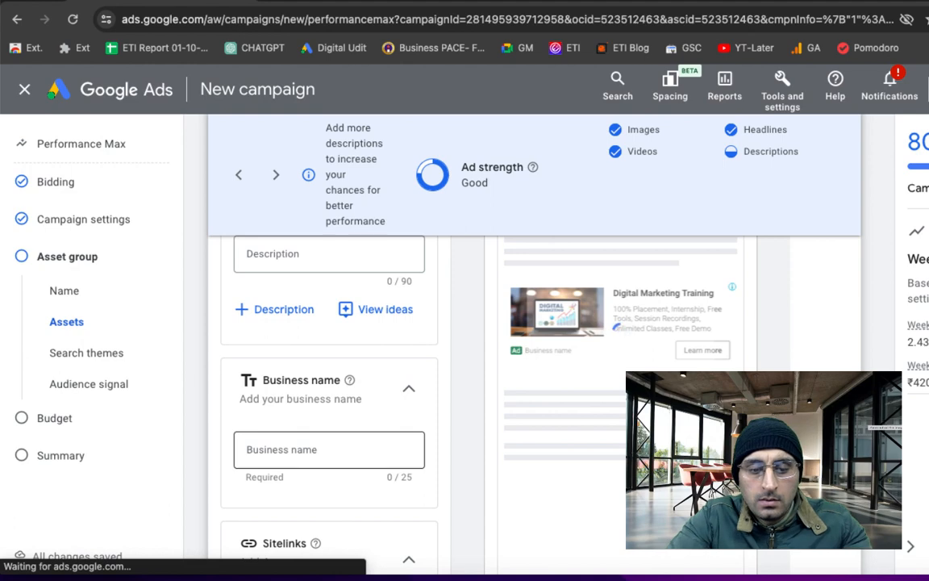
{"action": "type", "text": "ETI"}
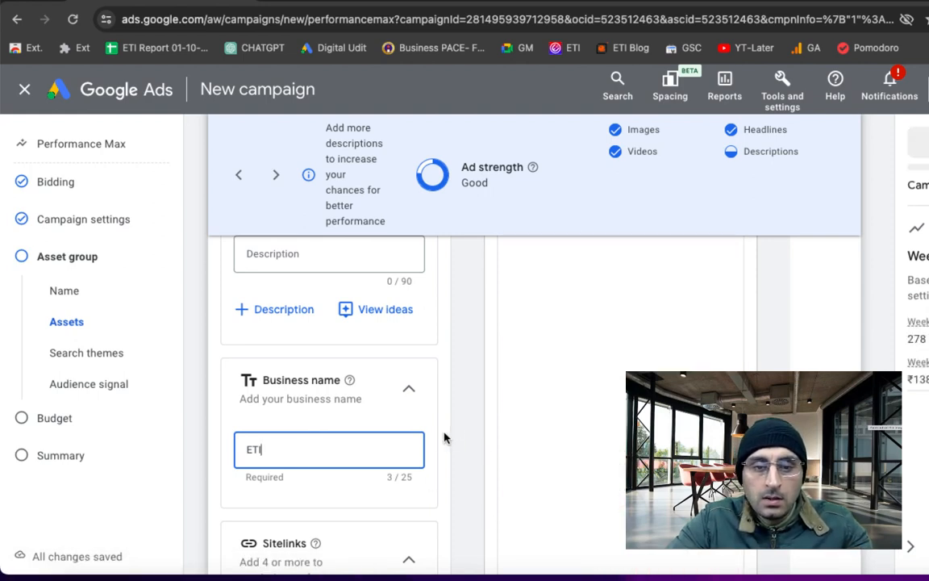
{"action": "scroll", "coordinate": [460, 471], "scroll_direction": "down", "scroll_amount": 1}
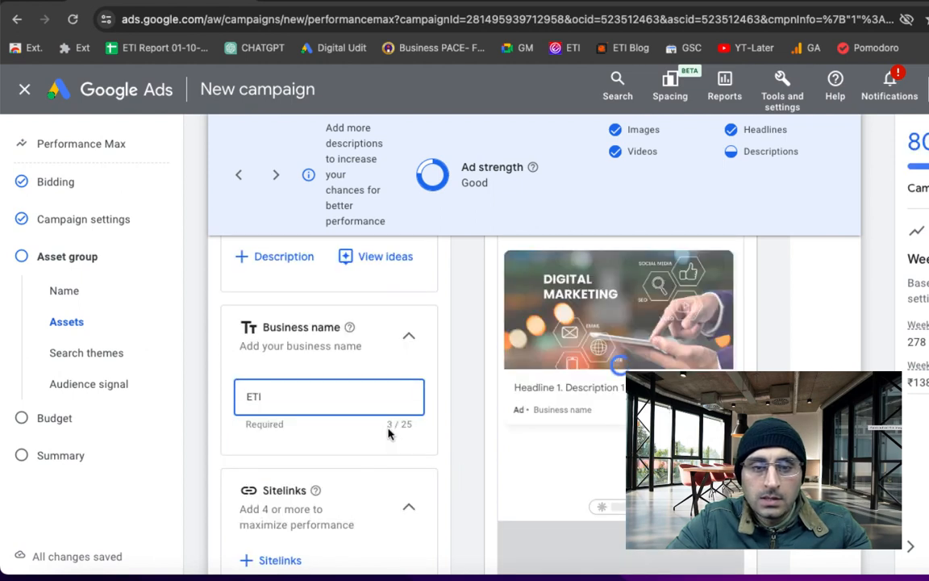
{"action": "scroll", "coordinate": [388, 434], "scroll_direction": "down", "scroll_amount": 2}
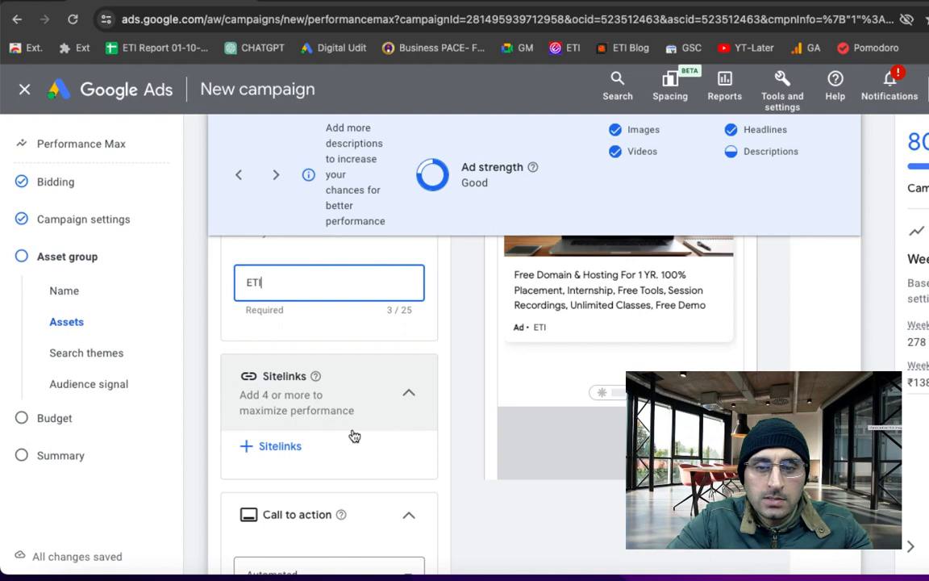
{"action": "scroll", "coordinate": [323, 368], "scroll_direction": "down", "scroll_amount": 1}
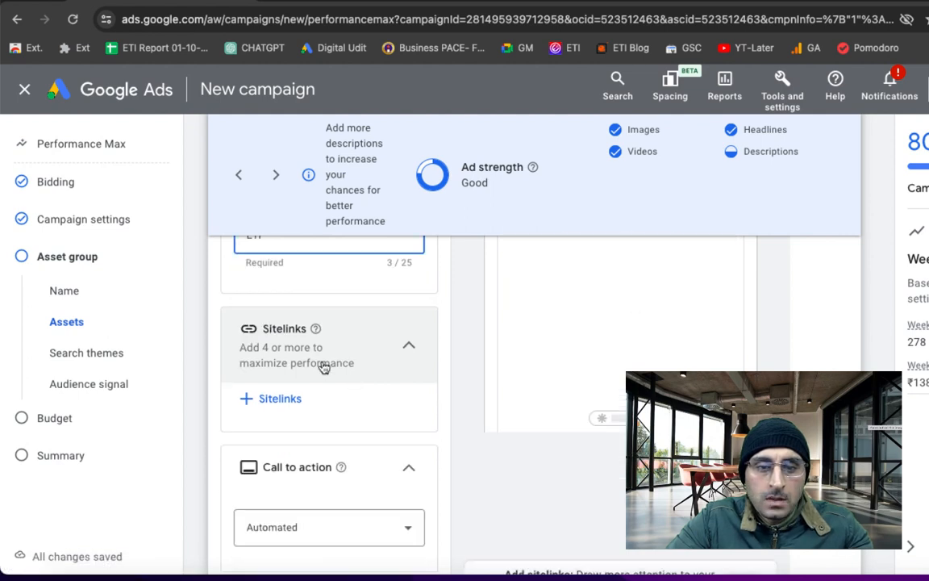
{"action": "scroll", "coordinate": [322, 277], "scroll_direction": "up", "scroll_amount": 1}
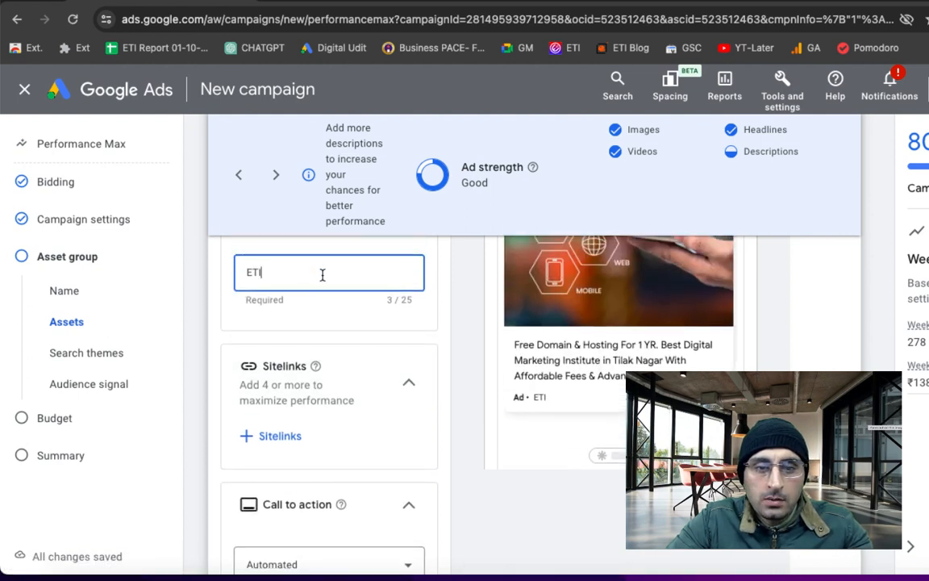
{"action": "type", "text": "OH"}
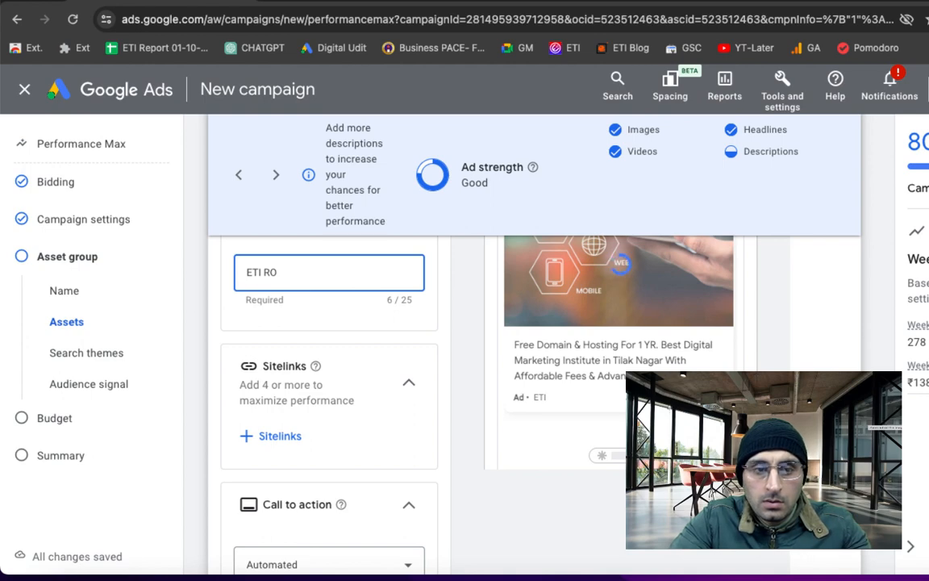
{"action": "key", "text": "BackSpace"}
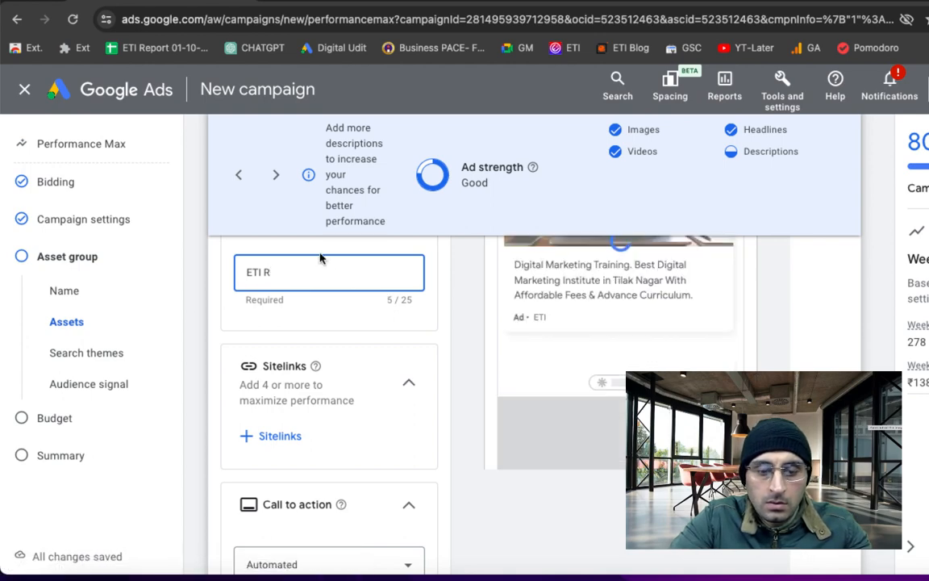
{"action": "type", "text": "ohini"}
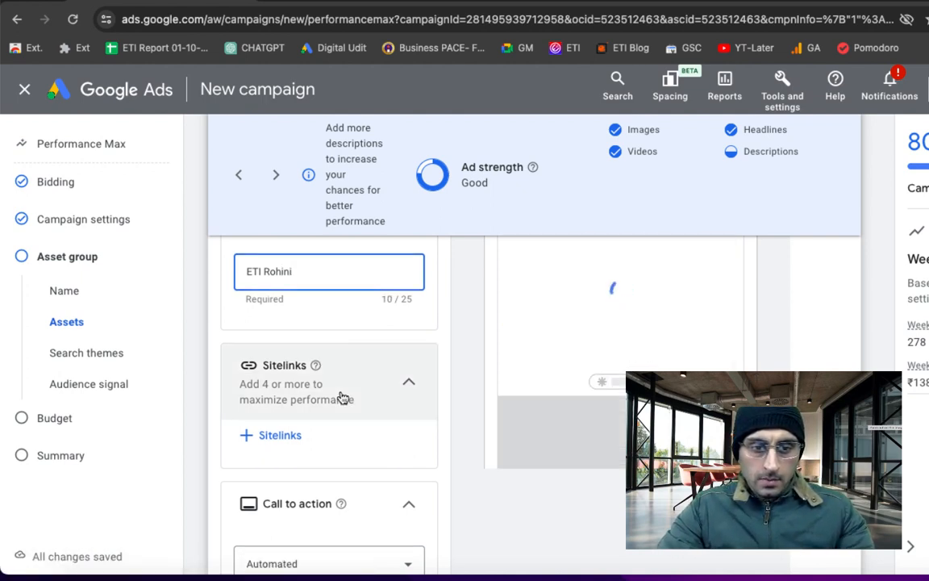
Step: Look through the call-to-action choices available for the asset group
{"action": "scroll", "coordinate": [342, 397], "scroll_direction": "down", "scroll_amount": 2}
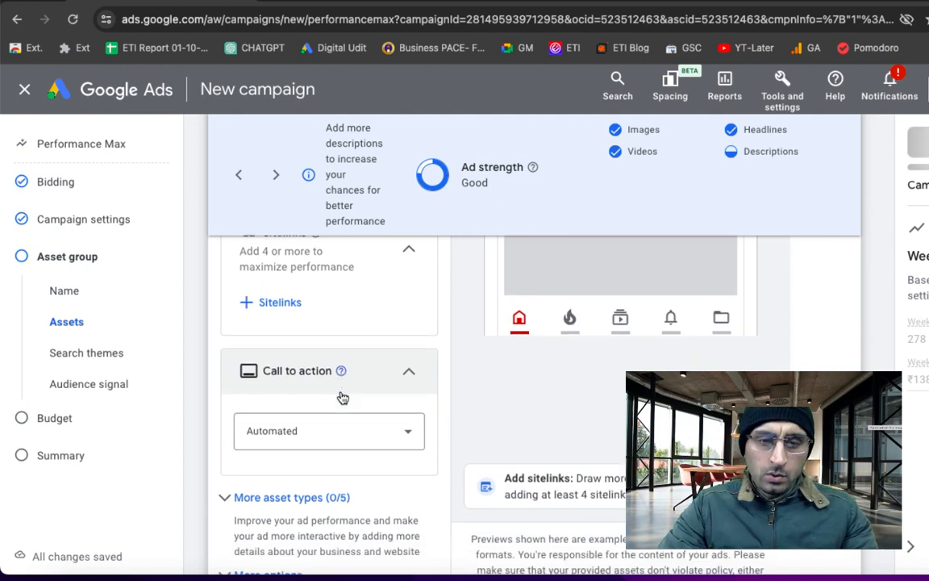
{"action": "scroll", "coordinate": [342, 397], "scroll_direction": "down", "scroll_amount": 1}
{"action": "scroll", "coordinate": [341, 396], "scroll_direction": "down", "scroll_amount": 1}
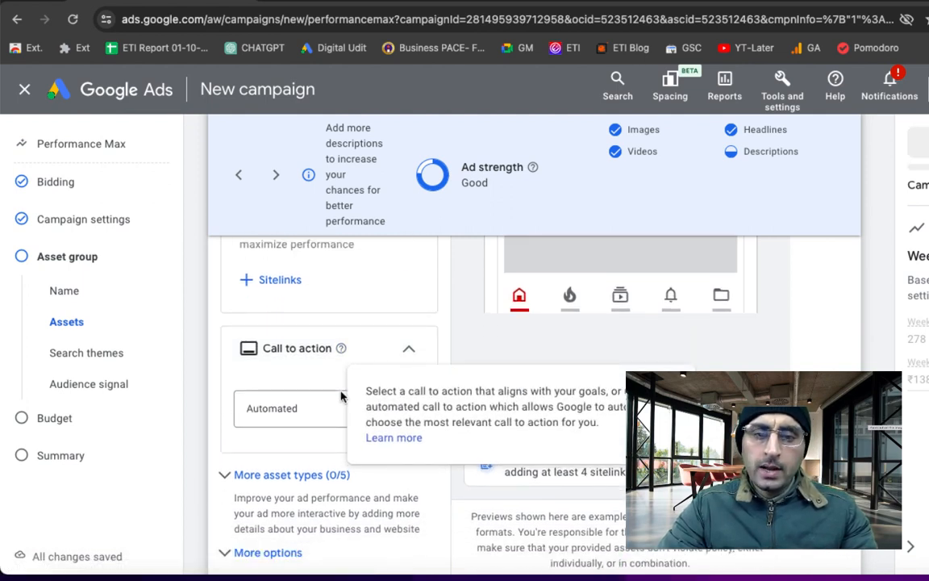
{"action": "scroll", "coordinate": [341, 396], "scroll_direction": "down", "scroll_amount": 2}
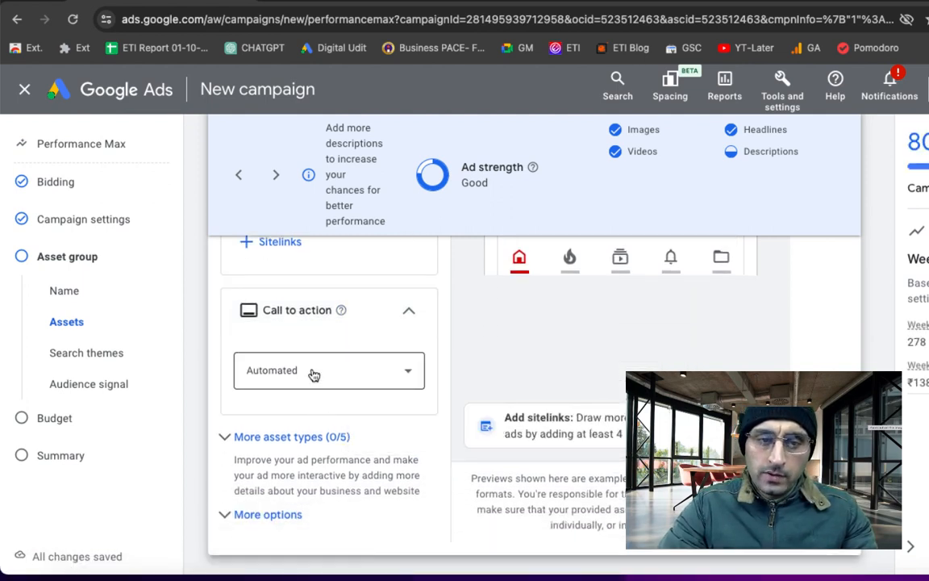
{"action": "left_click", "coordinate": [314, 374]}
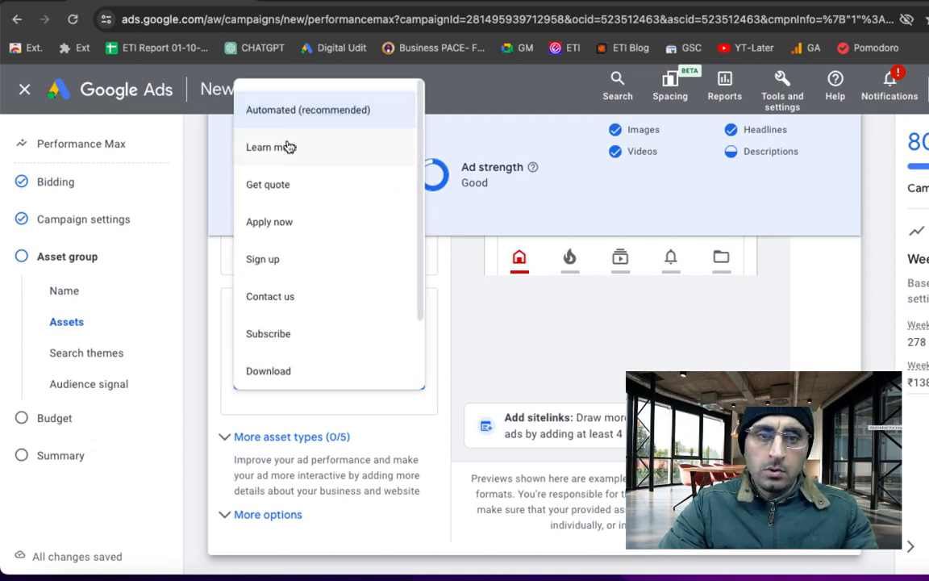
{"action": "left_click", "coordinate": [437, 421]}
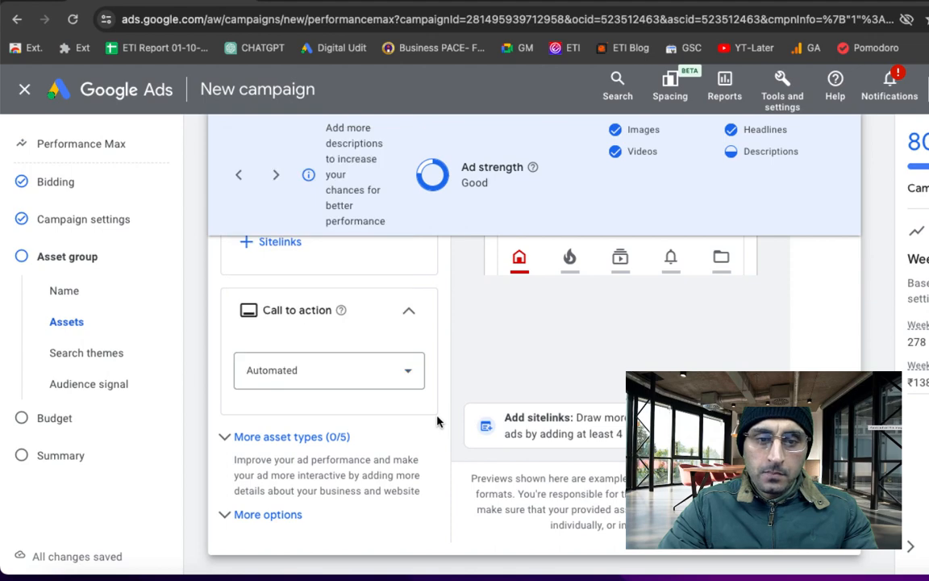
Step: Expand the additional asset types, review promotions, prices, structured snippets, lead forms and callouts, and collapse them again
{"action": "left_click", "coordinate": [227, 440]}
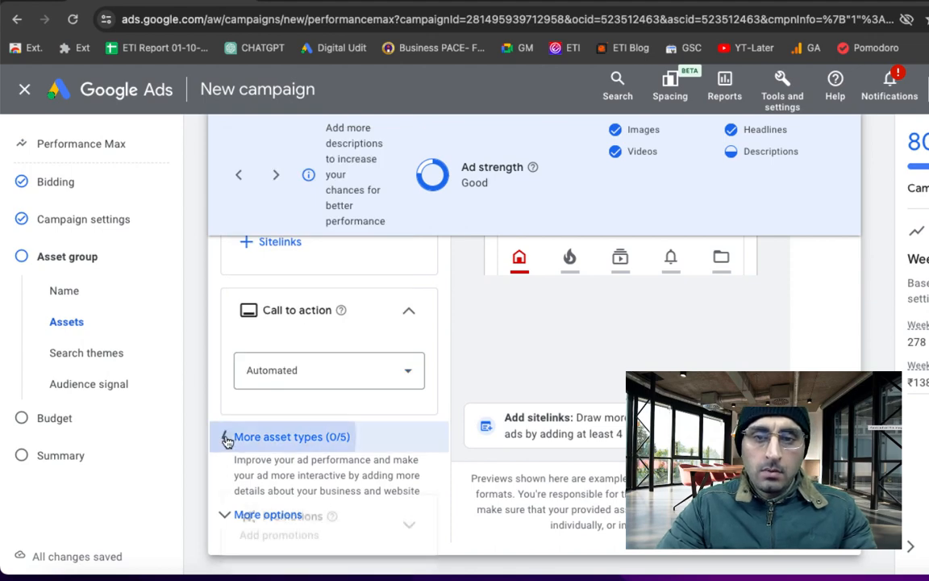
{"action": "scroll", "coordinate": [227, 439], "scroll_direction": "down", "scroll_amount": 4}
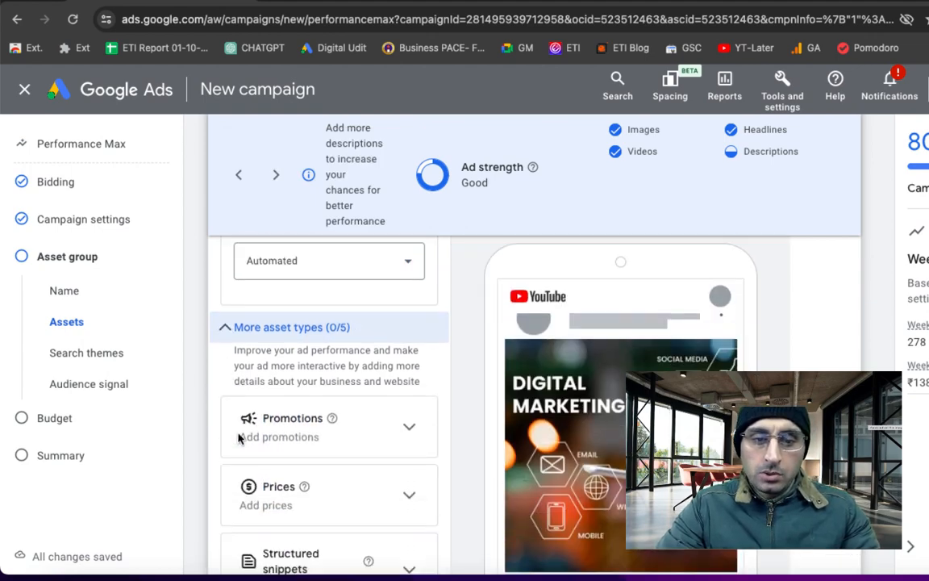
{"action": "scroll", "coordinate": [306, 446], "scroll_direction": "down", "scroll_amount": 2}
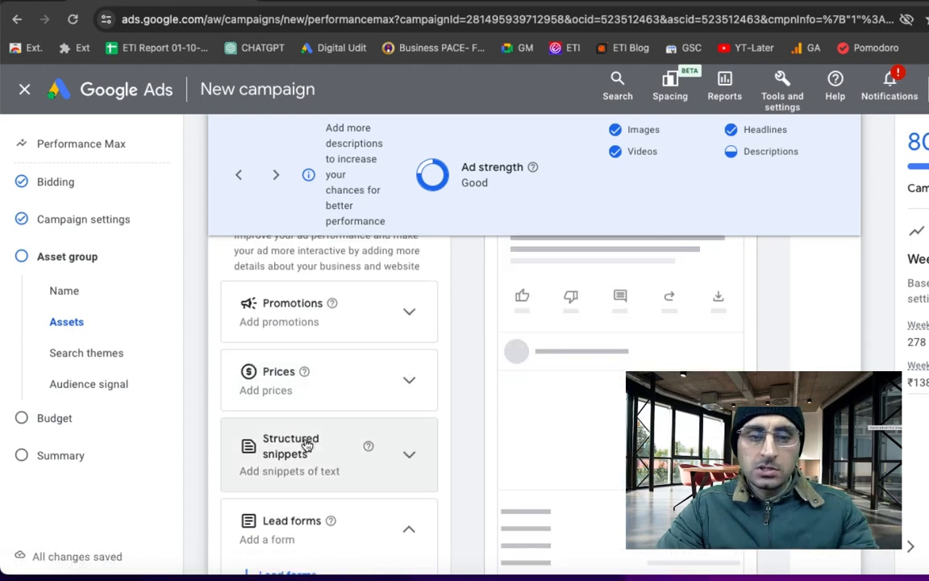
{"action": "scroll", "coordinate": [307, 445], "scroll_direction": "down", "scroll_amount": 3}
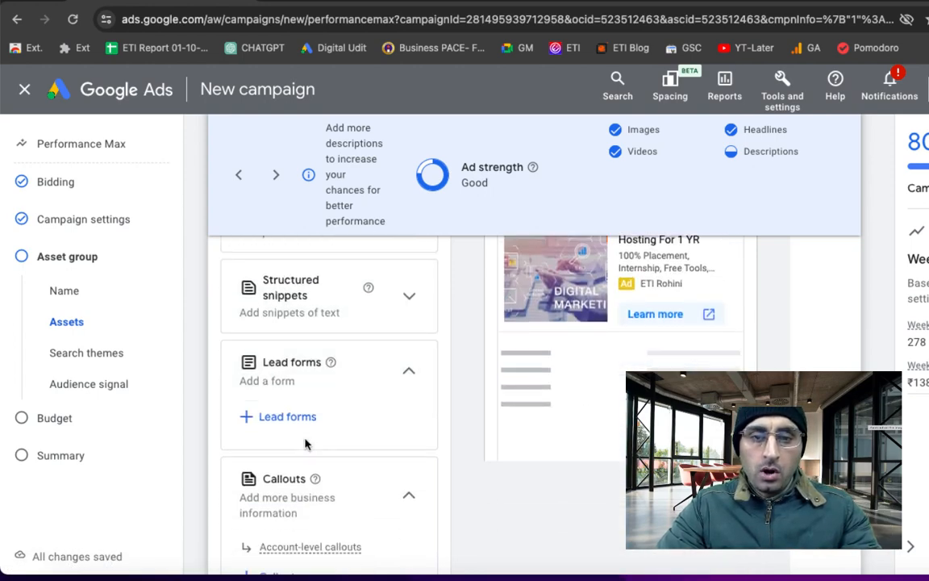
{"action": "scroll", "coordinate": [305, 443], "scroll_direction": "up", "scroll_amount": 6}
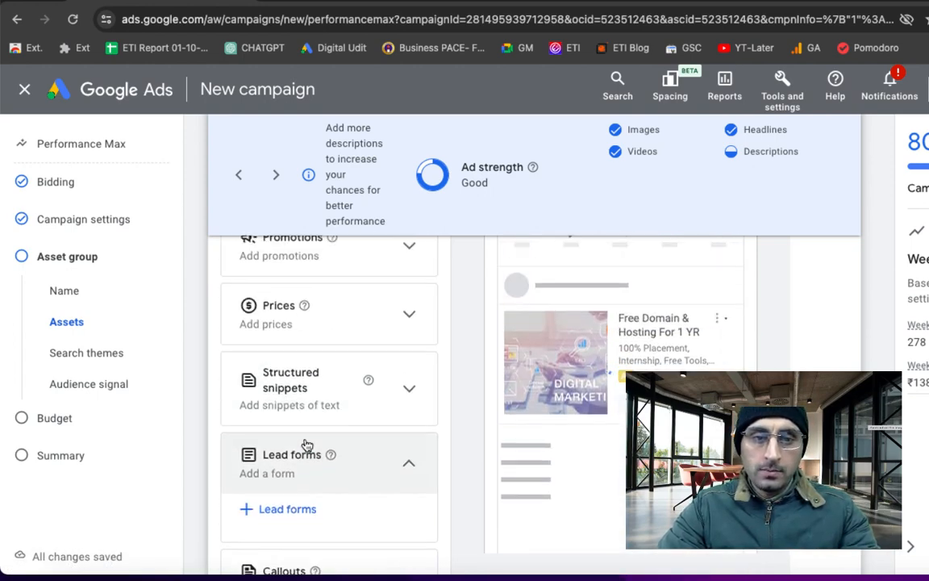
{"action": "scroll", "coordinate": [228, 348], "scroll_direction": "up", "scroll_amount": 5}
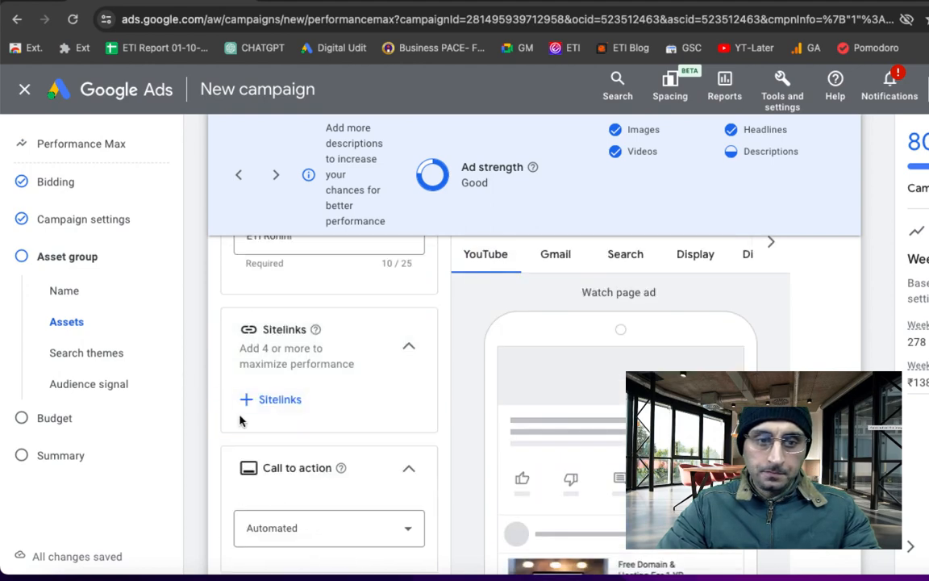
{"action": "scroll", "coordinate": [222, 463], "scroll_direction": "down", "scroll_amount": 3}
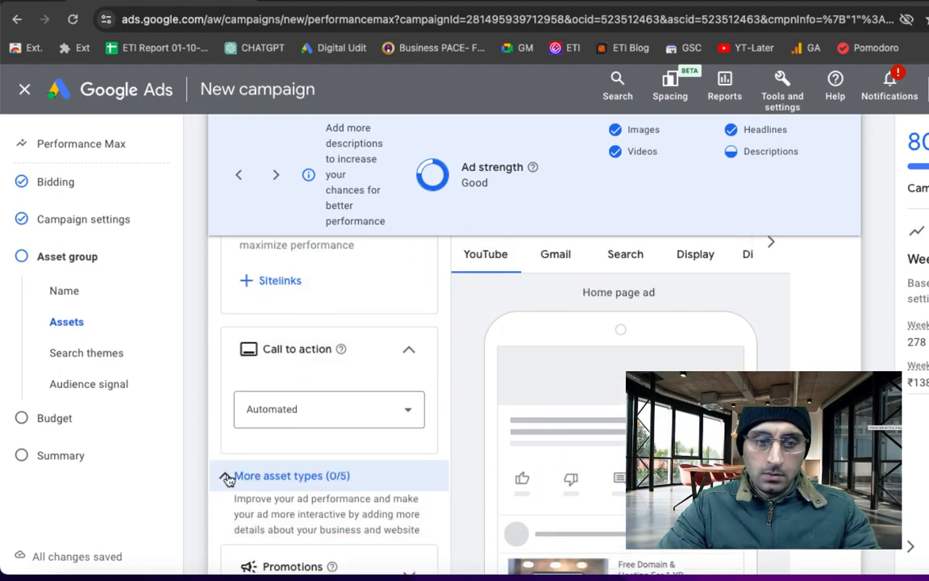
{"action": "left_click", "coordinate": [227, 478]}
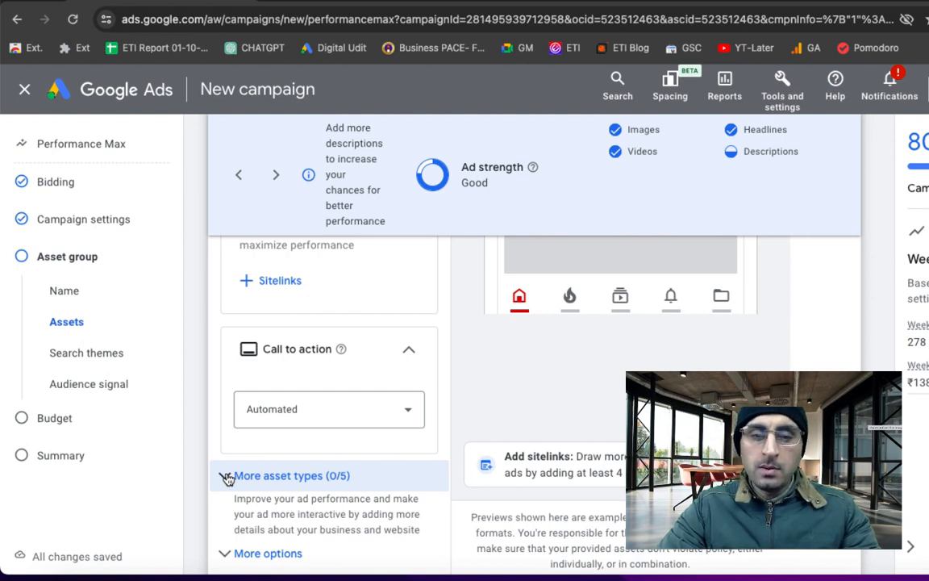
Step: Review the asset group's entries from the final URL, calls, images and logos through the headlines, long headlines and descriptions
{"action": "scroll", "coordinate": [227, 478], "scroll_direction": "up", "scroll_amount": 7}
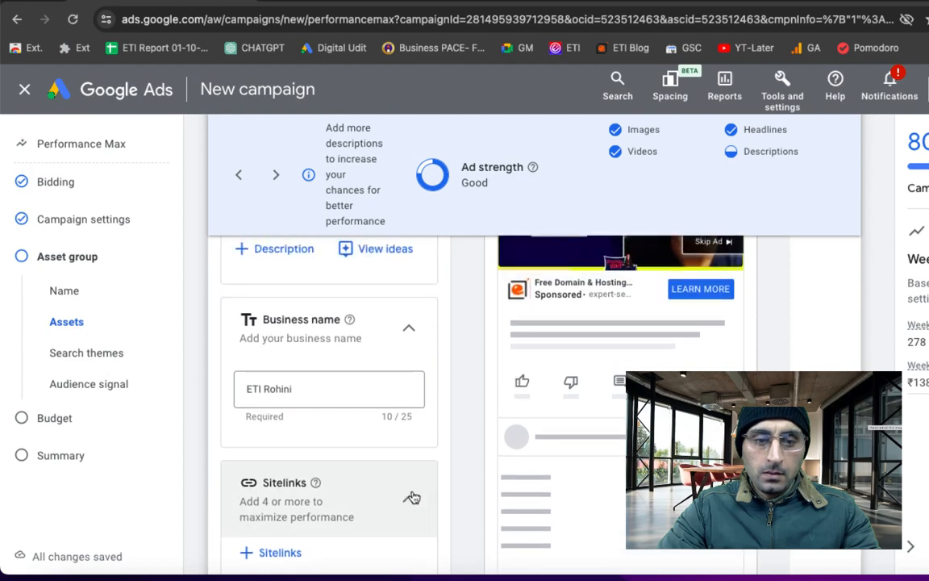
{"action": "scroll", "coordinate": [371, 464], "scroll_direction": "up", "scroll_amount": 5}
{"action": "scroll", "coordinate": [369, 462], "scroll_direction": "up", "scroll_amount": 6}
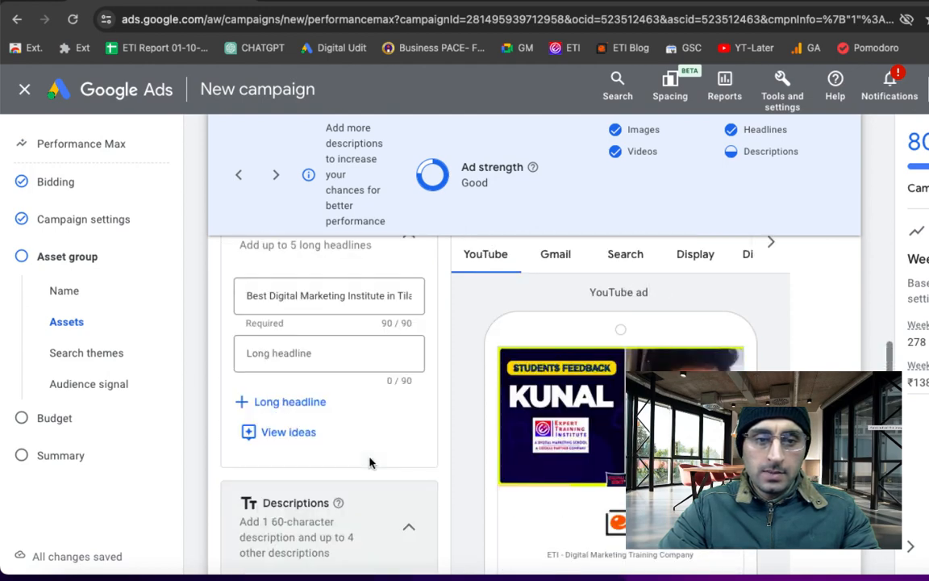
{"action": "scroll", "coordinate": [369, 462], "scroll_direction": "up", "scroll_amount": 6}
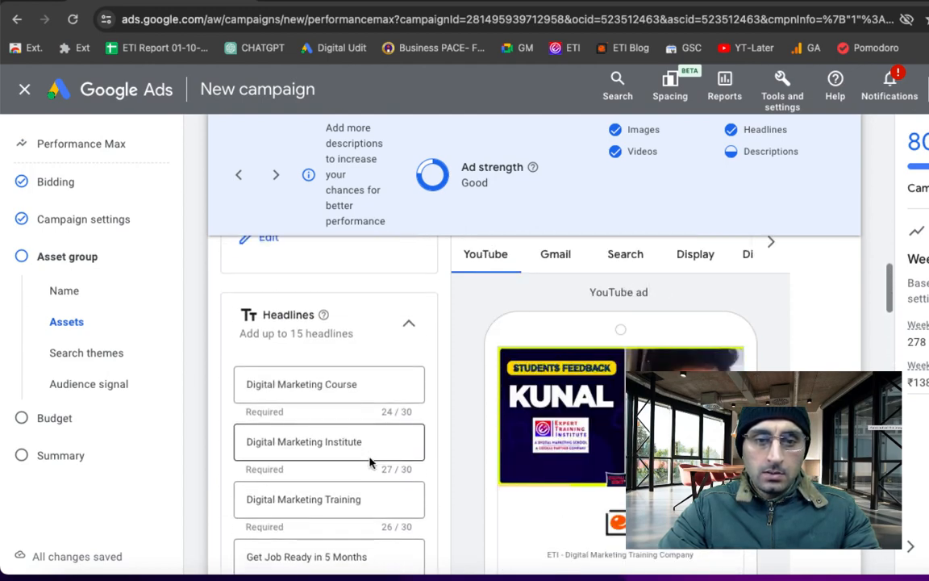
{"action": "scroll", "coordinate": [371, 464], "scroll_direction": "up", "scroll_amount": 6}
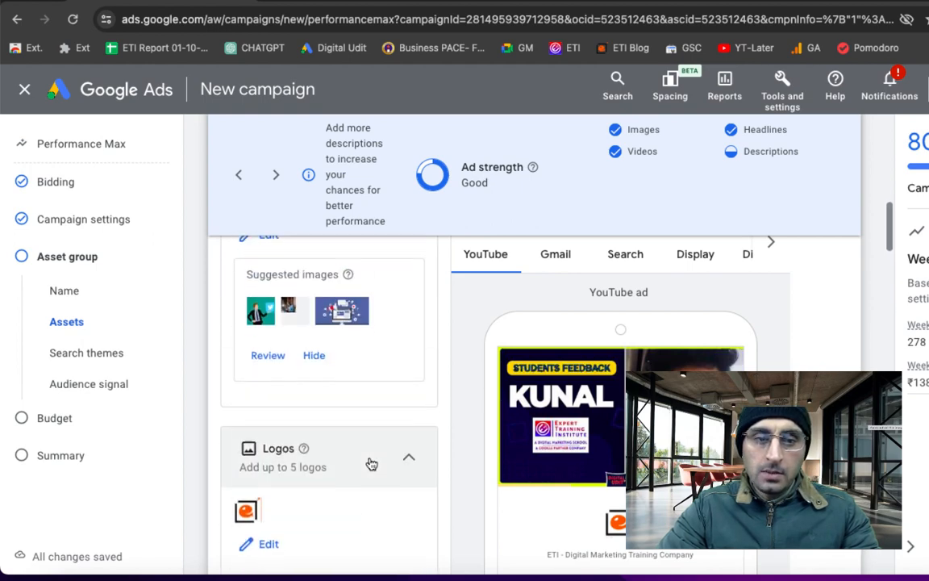
{"action": "scroll", "coordinate": [371, 464], "scroll_direction": "up", "scroll_amount": 3}
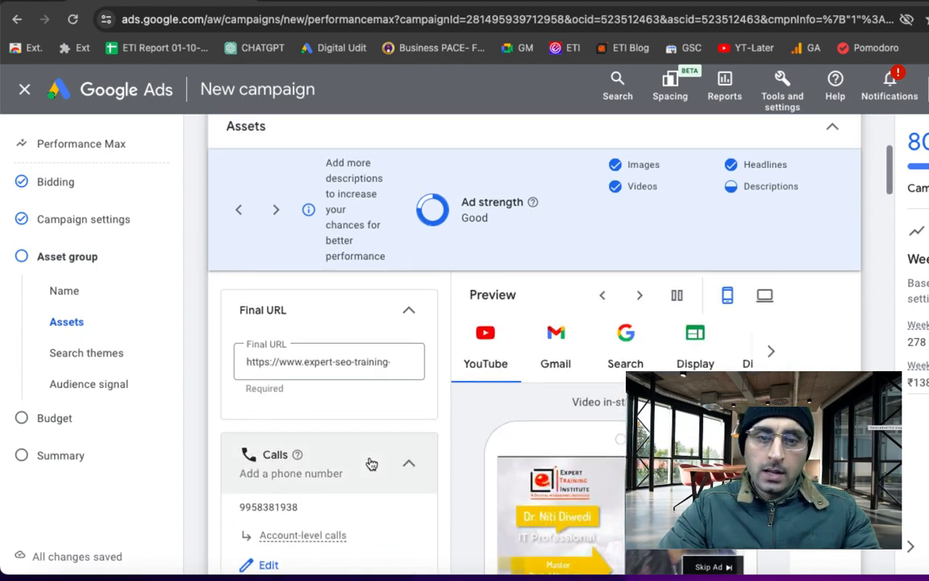
{"action": "scroll", "coordinate": [371, 464], "scroll_direction": "down", "scroll_amount": 3}
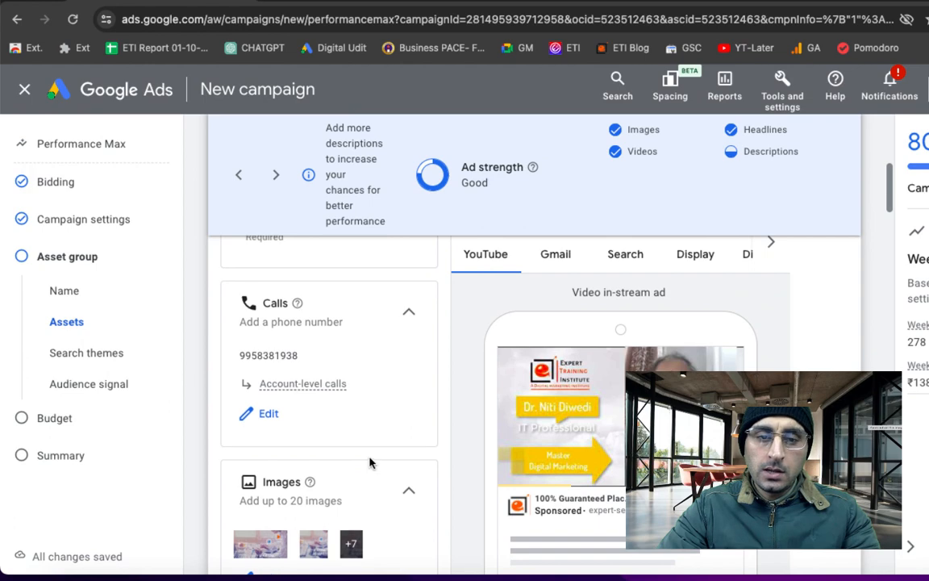
{"action": "scroll", "coordinate": [373, 462], "scroll_direction": "up", "scroll_amount": 1}
{"action": "scroll", "coordinate": [370, 463], "scroll_direction": "down", "scroll_amount": 6}
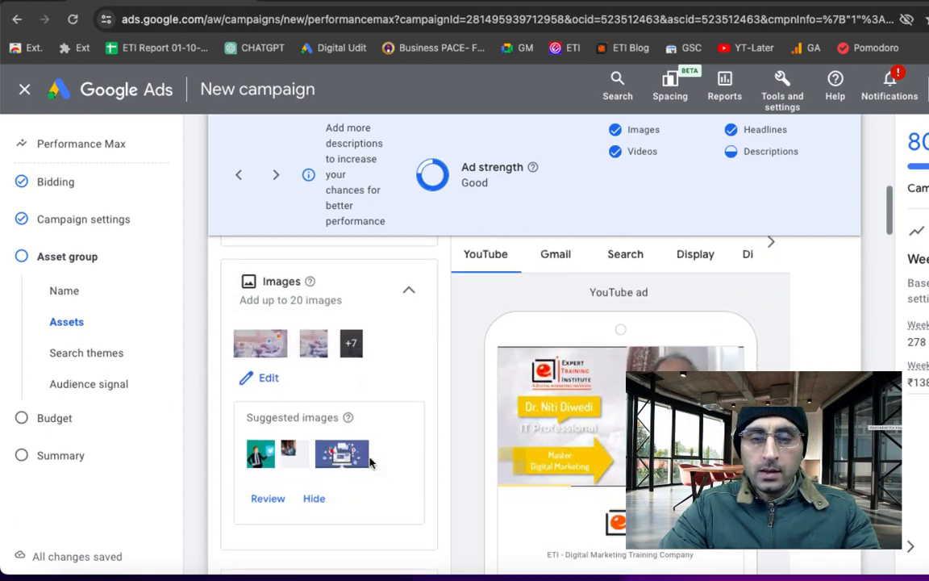
{"action": "scroll", "coordinate": [371, 463], "scroll_direction": "down", "scroll_amount": 10}
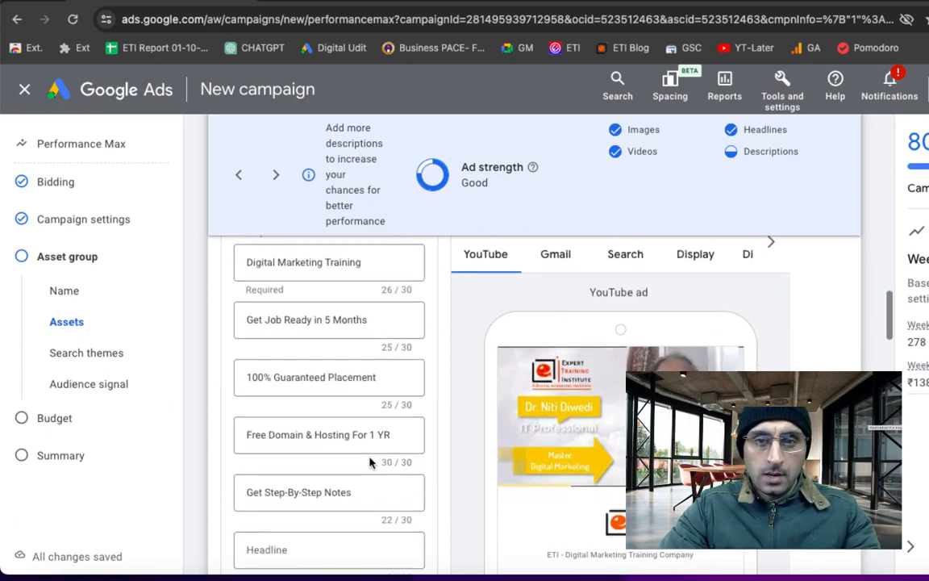
{"action": "scroll", "coordinate": [371, 464], "scroll_direction": "down", "scroll_amount": 1}
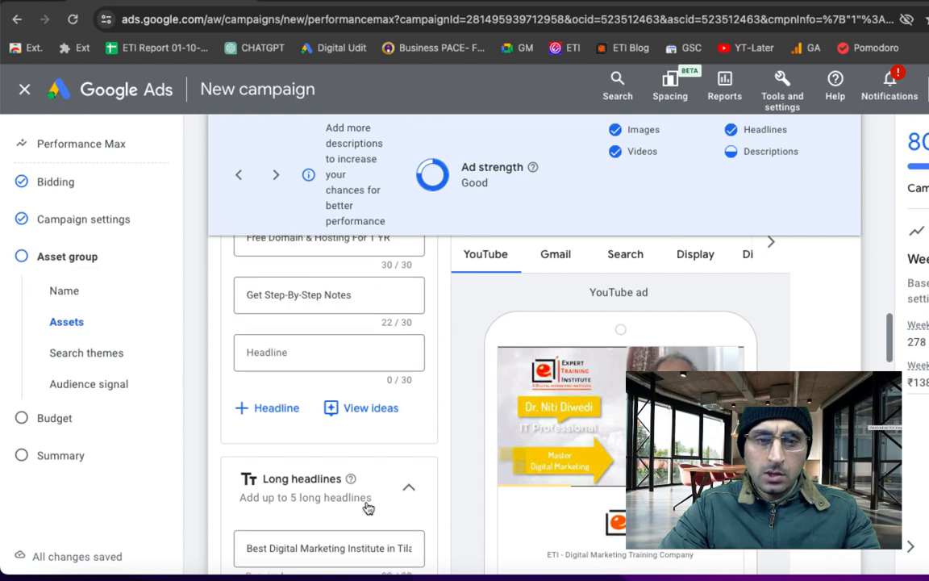
{"action": "scroll", "coordinate": [368, 507], "scroll_direction": "down", "scroll_amount": 3}
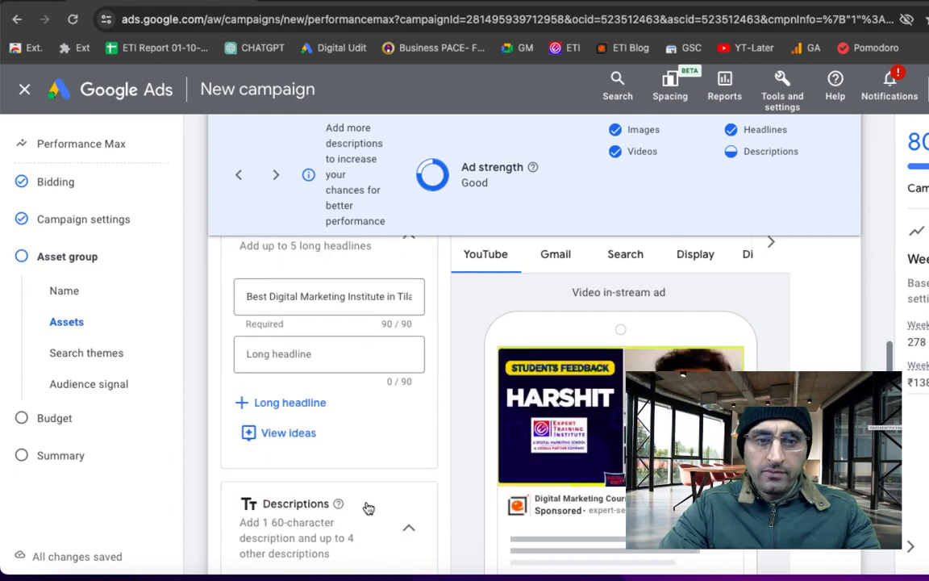
{"action": "scroll", "coordinate": [367, 508], "scroll_direction": "down", "scroll_amount": 5}
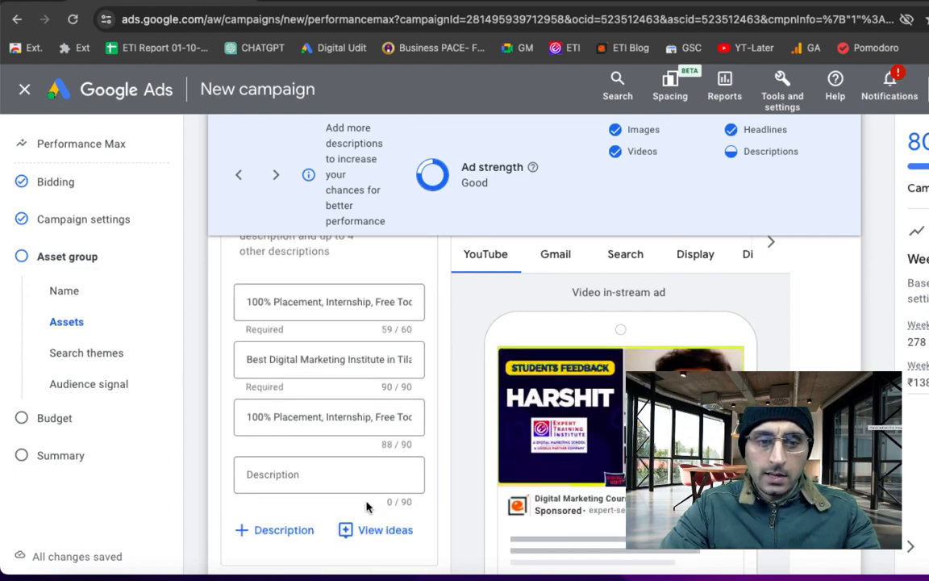
{"action": "scroll", "coordinate": [366, 507], "scroll_direction": "down", "scroll_amount": 2}
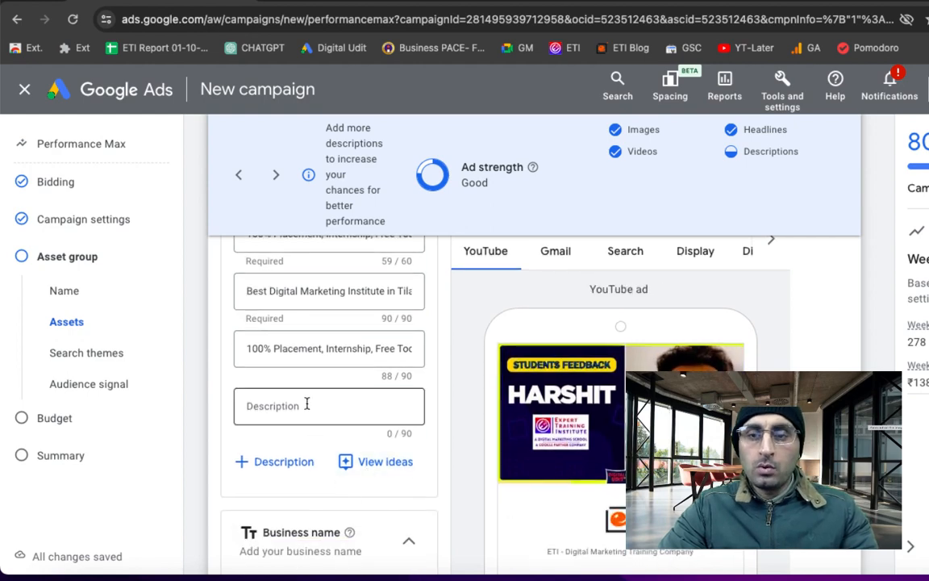
Step: Copy the question about words or phrases people search with from the Search themes section under Signals
{"action": "scroll", "coordinate": [306, 405], "scroll_direction": "down", "scroll_amount": 4}
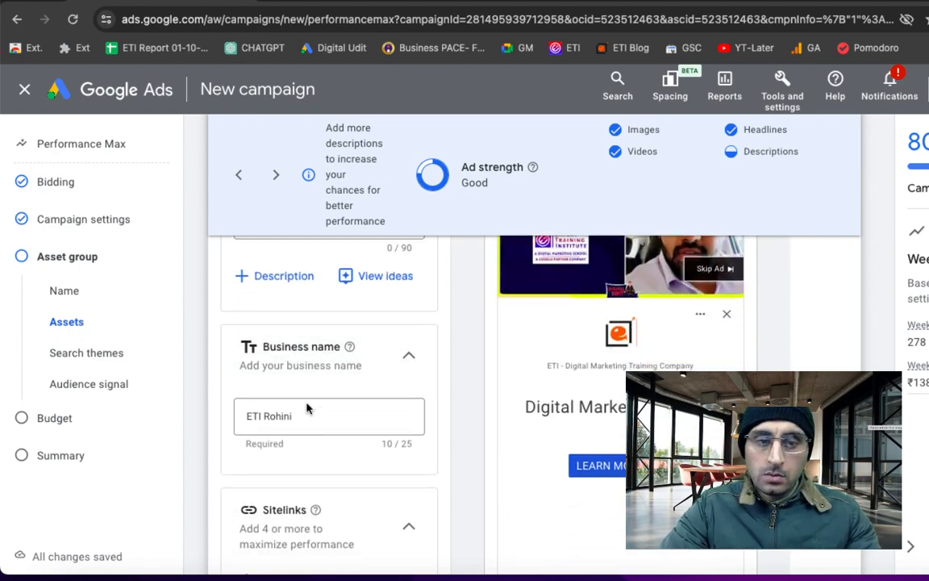
{"action": "scroll", "coordinate": [307, 409], "scroll_direction": "down", "scroll_amount": 5}
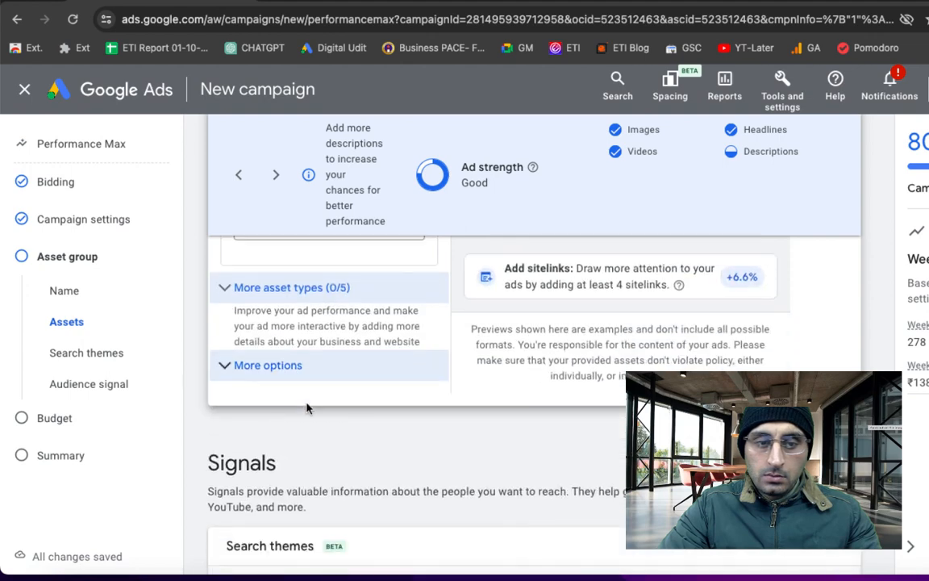
{"action": "scroll", "coordinate": [307, 408], "scroll_direction": "down", "scroll_amount": 5}
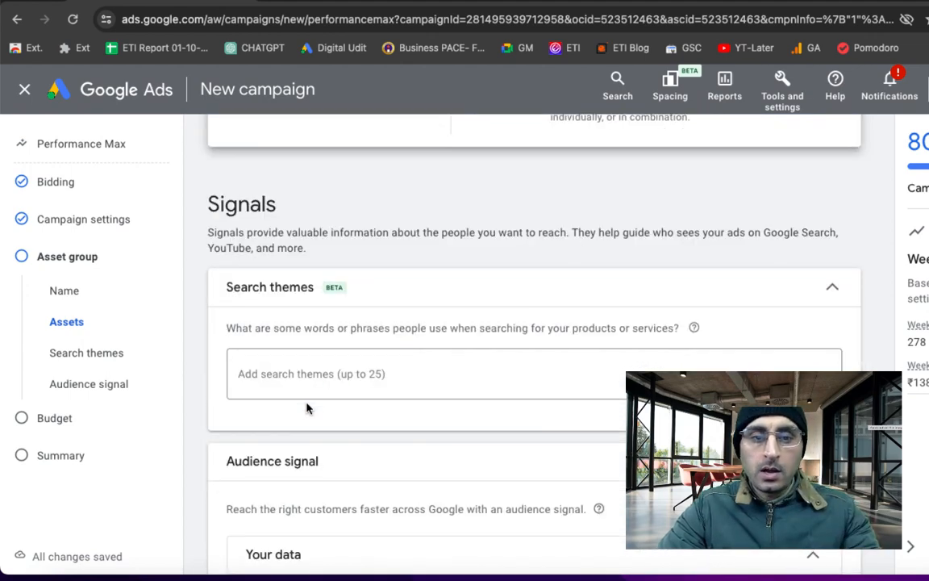
{"action": "scroll", "coordinate": [307, 408], "scroll_direction": "down", "scroll_amount": 1}
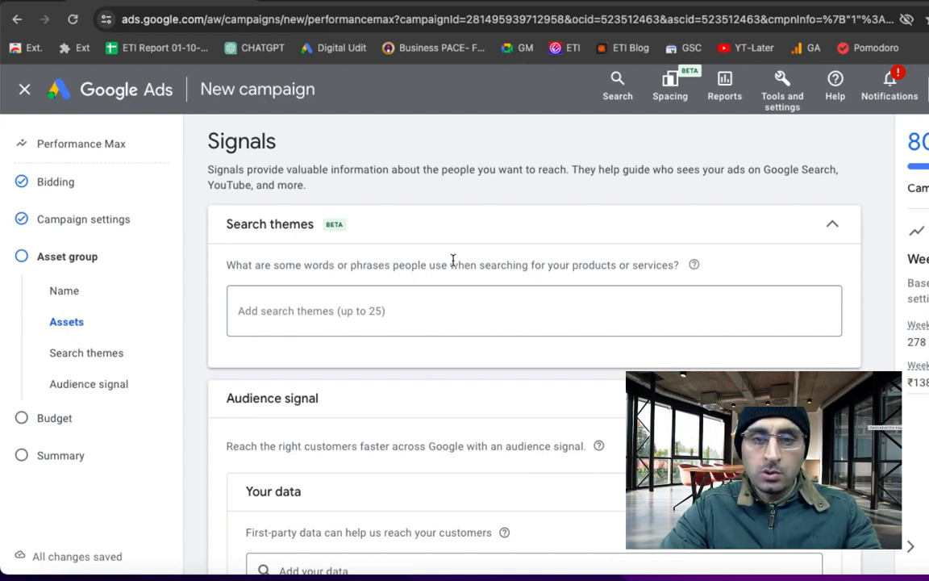
{"action": "triple_click", "coordinate": [520, 264]}
{"action": "key", "text": "super+c"}
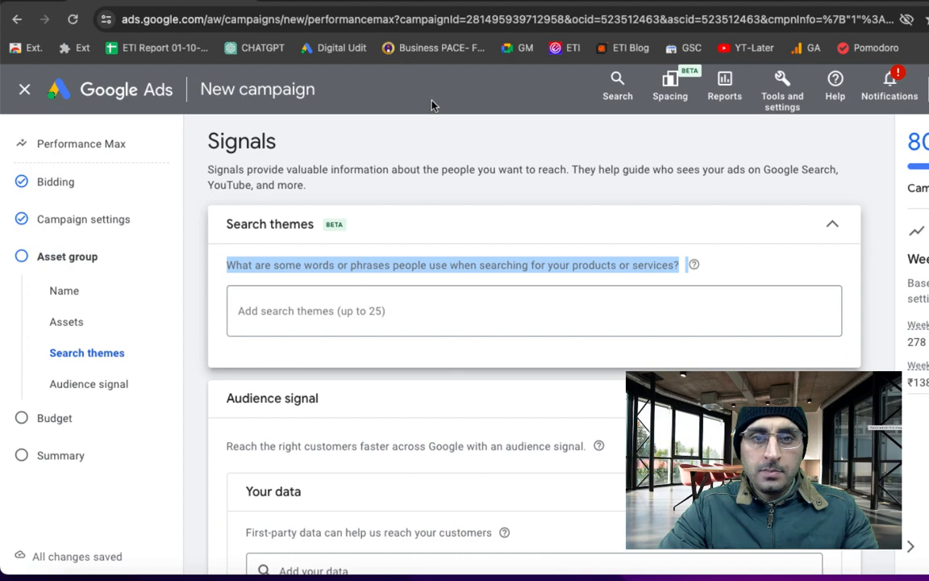
Step: Switch to ChatGPT, ask "What are some words or phrases people use when searching for Digital Marketing Course?" and follow up with "few more"
{"action": "left_click", "coordinate": [500, 1]}
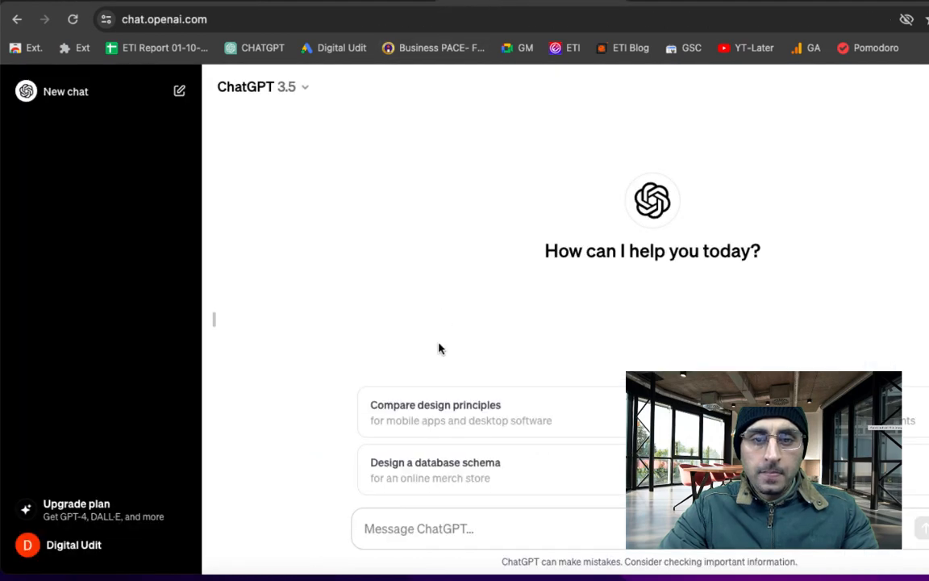
{"action": "key", "text": "super+v"}
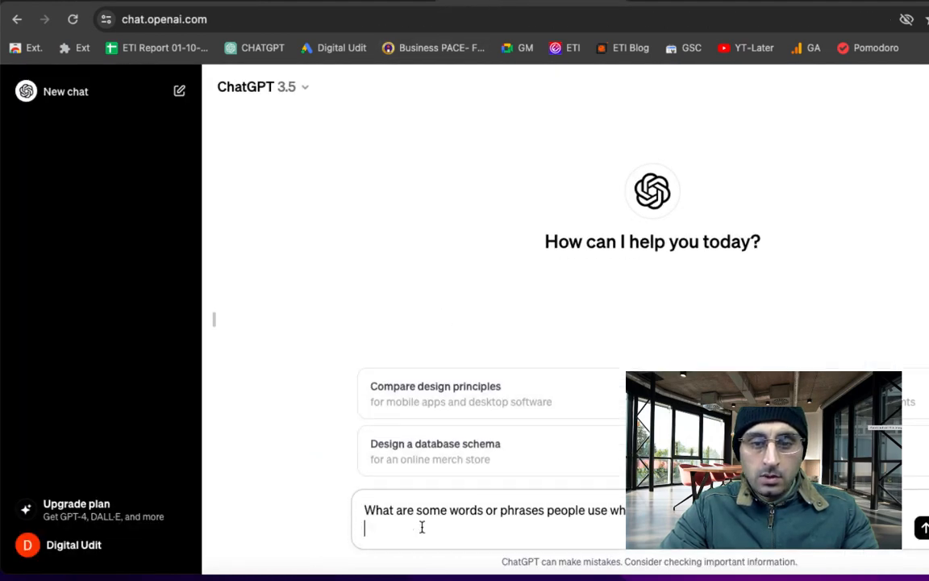
{"action": "key", "text": "BackSpace"}
{"action": "key", "text": "BackSpace"}
{"action": "key", "text": "BackSpace"}
{"action": "key", "text": "BackSpace"}
{"action": "key", "text": "BackSpace"}
{"action": "key", "text": "BackSpace"}
{"action": "key", "text": "BackSpace"}
{"action": "key", "text": "BackSpace"}
{"action": "key", "text": "BackSpace"}
{"action": "key", "text": "BackSpace"}
{"action": "key", "text": "BackSpace"}
{"action": "key", "text": "BackSpace"}
{"action": "key", "text": "BackSpace"}
{"action": "key", "text": "BackSpace"}
{"action": "key", "text": "BackSpace"}
{"action": "key", "text": "BackSpace"}
{"action": "key", "text": "BackSpace"}
{"action": "key", "text": "BackSpace"}
{"action": "key", "text": "BackSpace"}
{"action": "key", "text": "BackSpace"}
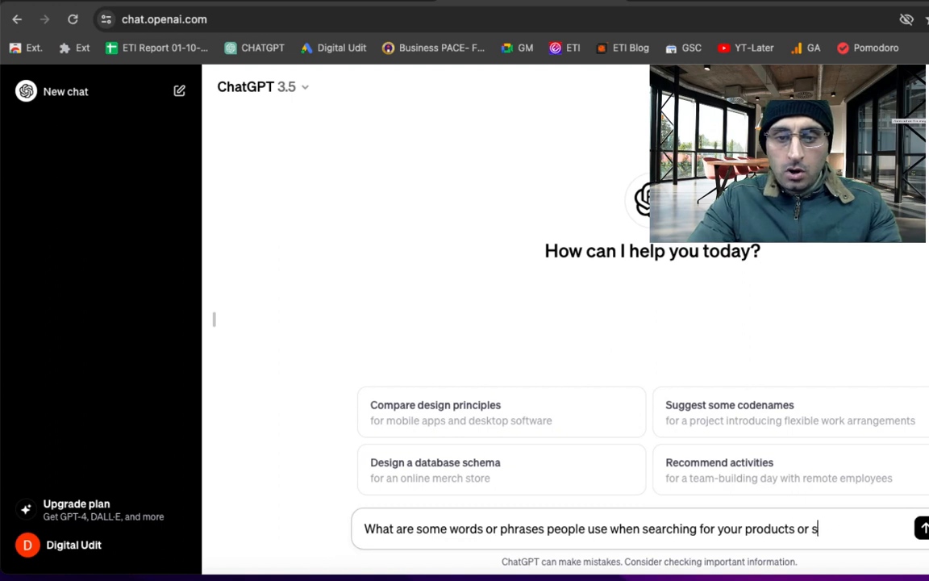
{"action": "key", "text": "BackSpace"}
{"action": "key", "text": "BackSpace"}
{"action": "key", "text": "BackSpace"}
{"action": "key", "text": "BackSpace"}
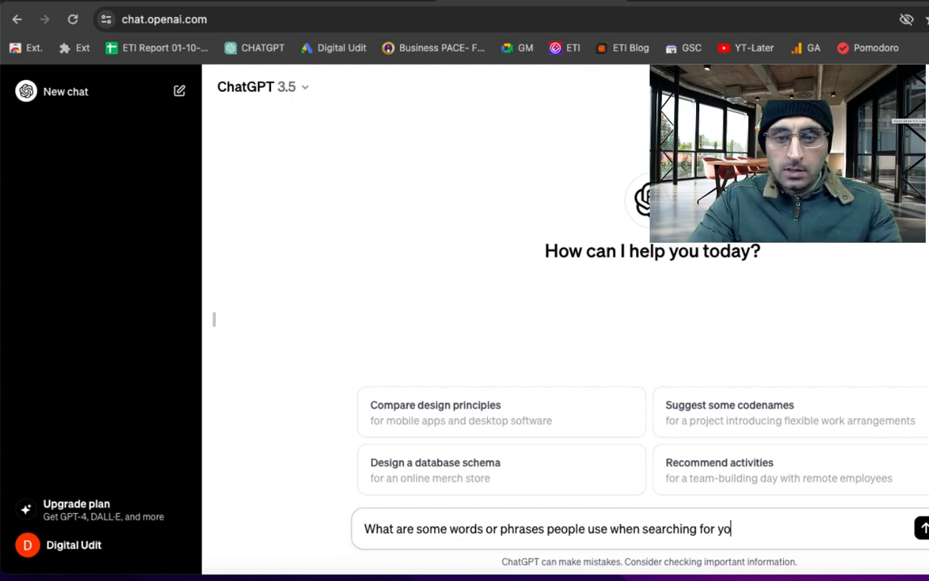
{"action": "type", "text": "Digit"}
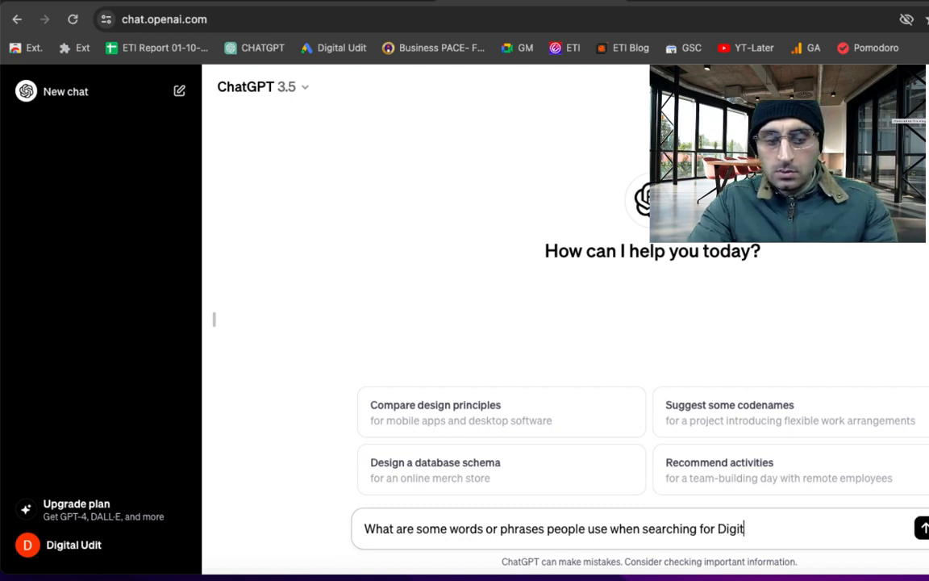
{"action": "type", "text": "al Marke"}
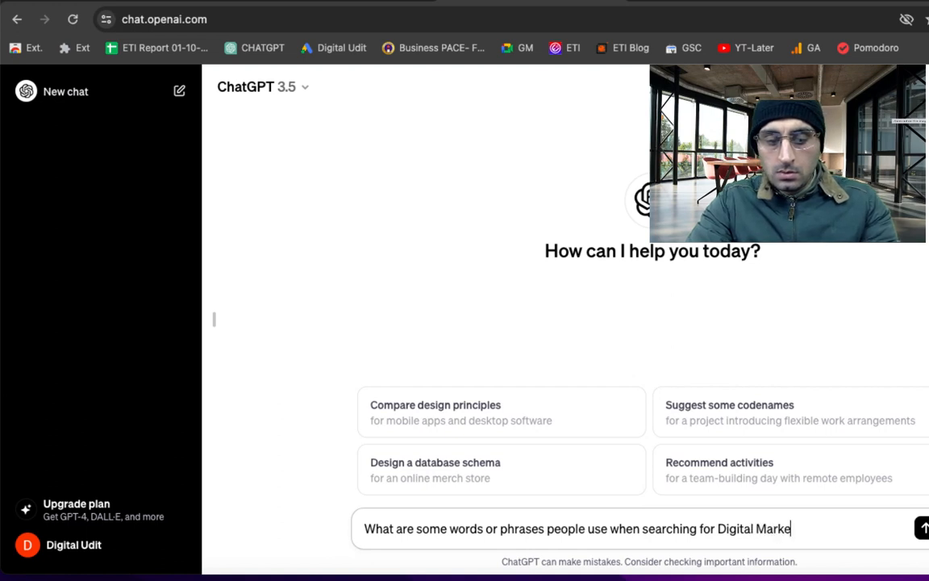
{"action": "type", "text": "ting Cous"}
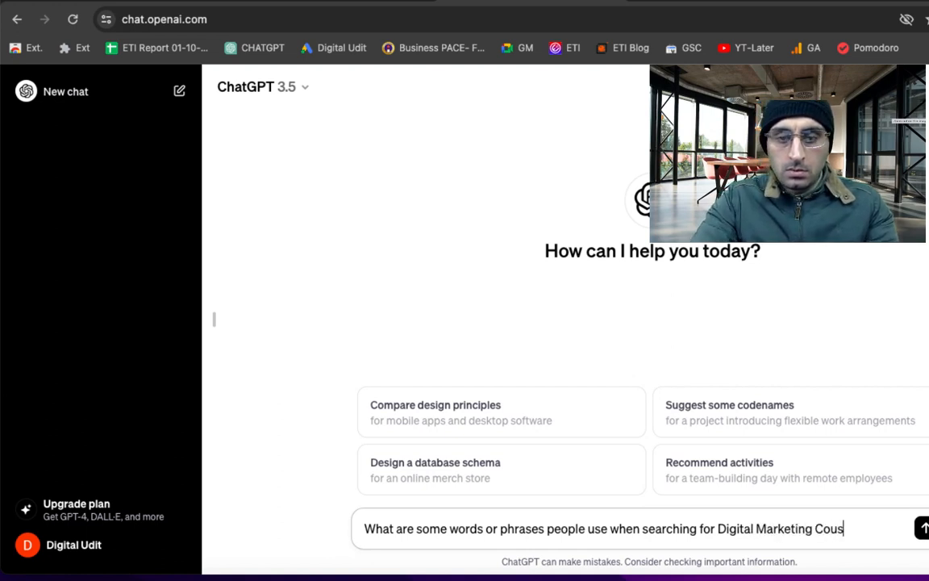
{"action": "key", "text": "BackSpace"}
{"action": "type", "text": "rse?"}
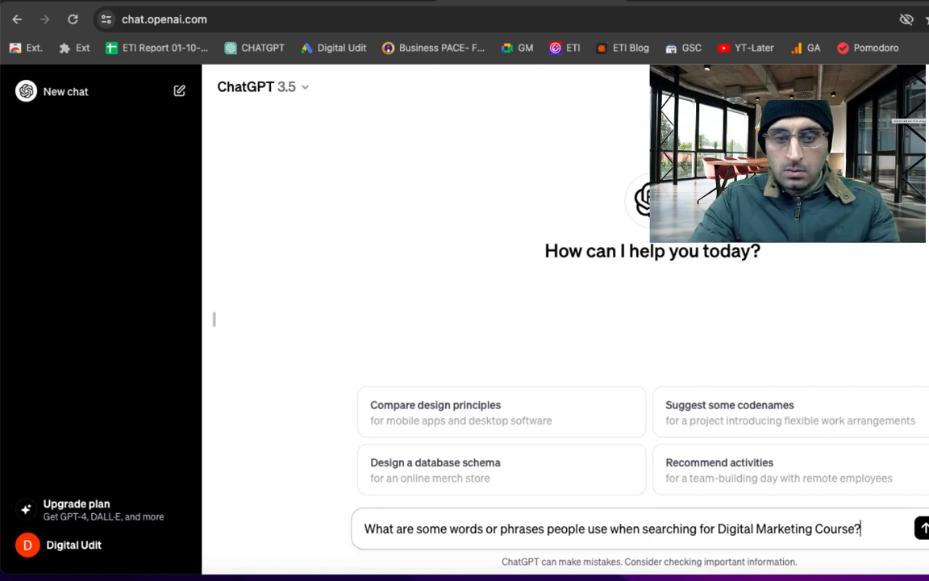
{"action": "key", "text": "Return"}
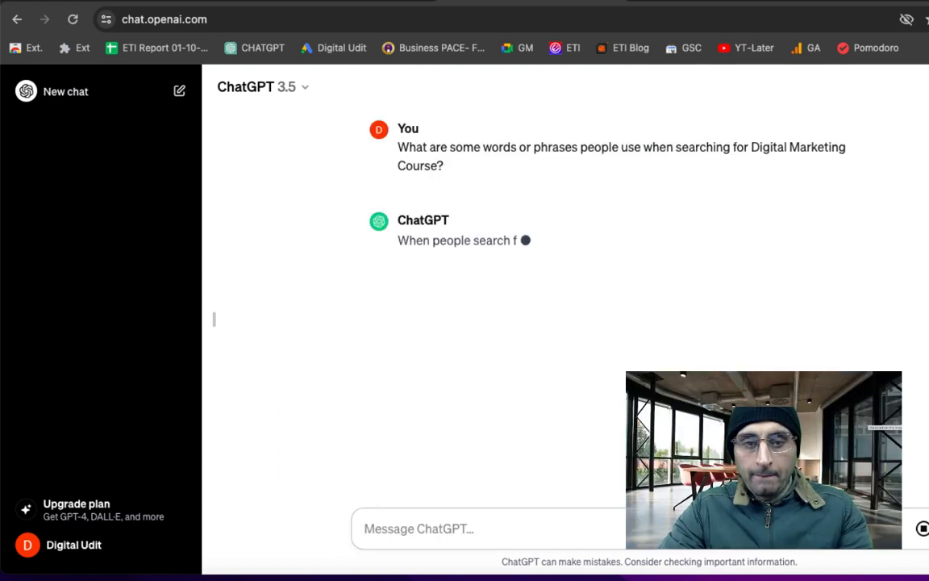
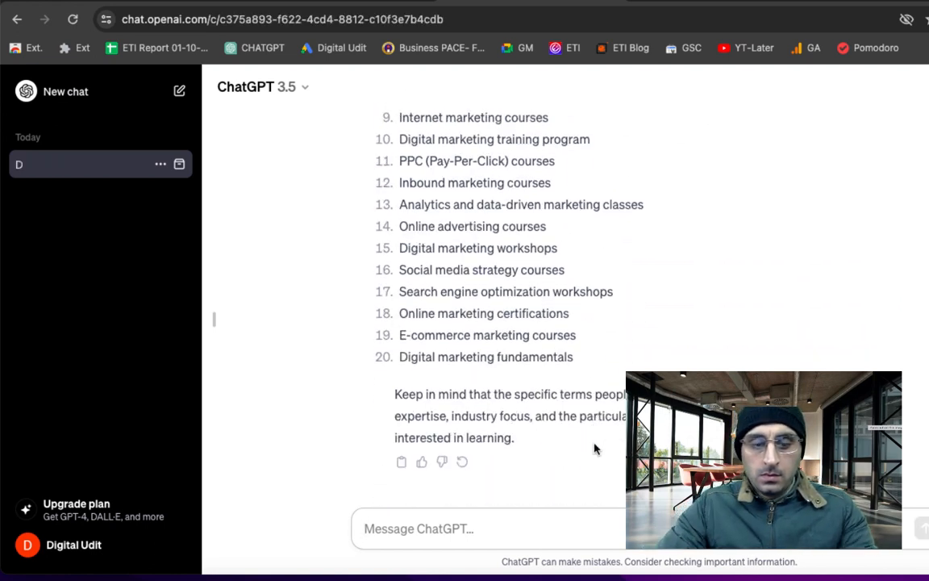
{"action": "type", "text": "few more"}
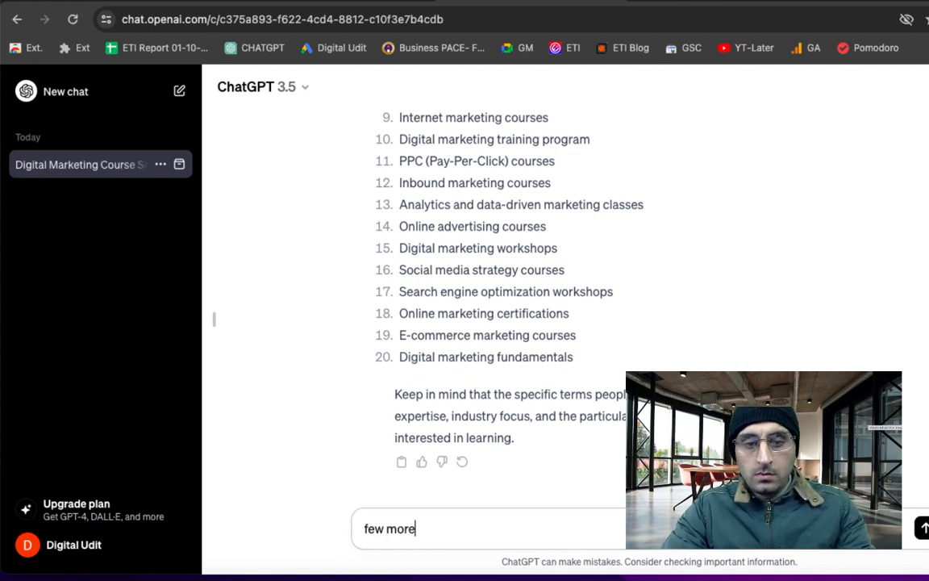
{"action": "key", "text": "Return"}
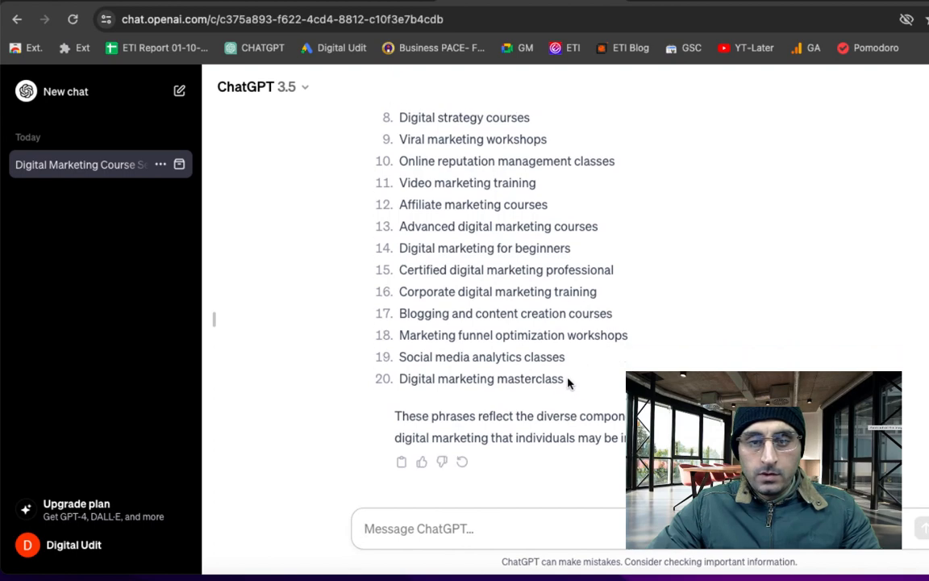
Step: Copy ChatGPT's first list, from "Digital marketing courses" to "Digital marketing fundamentals", into the Google Ads search themes and remove "Email marketing courses"
{"action": "left_click_drag", "start_coordinate": [568, 382], "coordinate": [398, 240]}
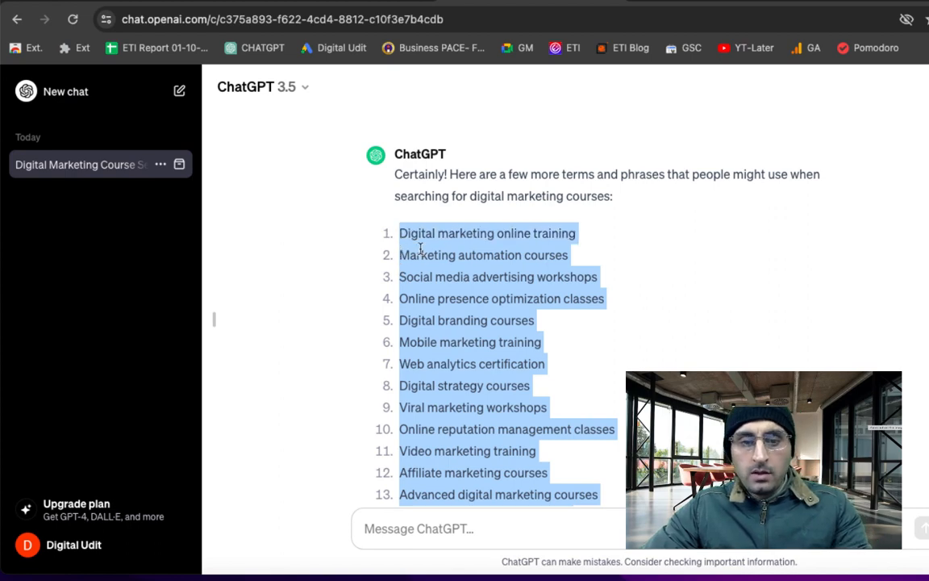
{"action": "scroll", "coordinate": [544, 331], "scroll_direction": "up", "scroll_amount": 4}
{"action": "scroll", "coordinate": [541, 332], "scroll_direction": "up", "scroll_amount": 3}
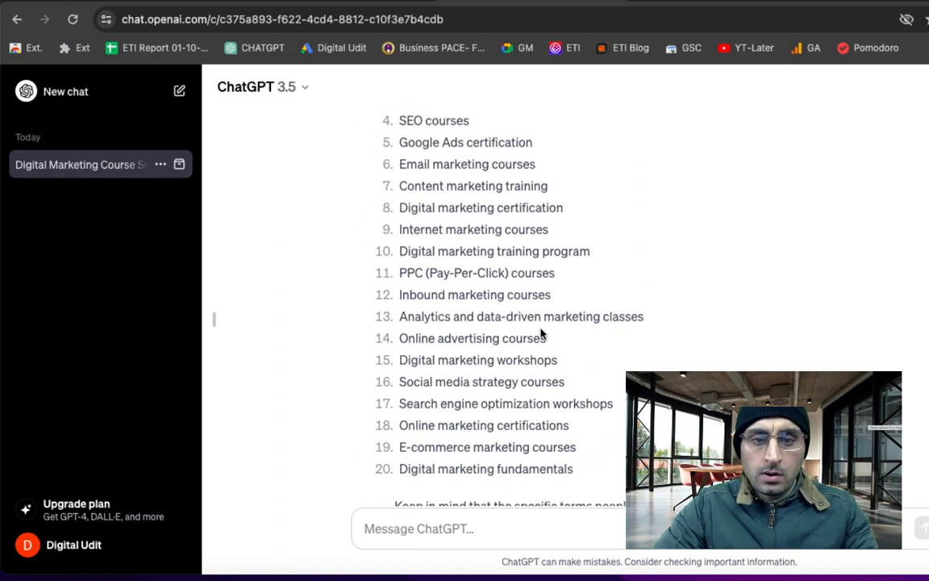
{"action": "scroll", "coordinate": [498, 352], "scroll_direction": "up", "scroll_amount": 1}
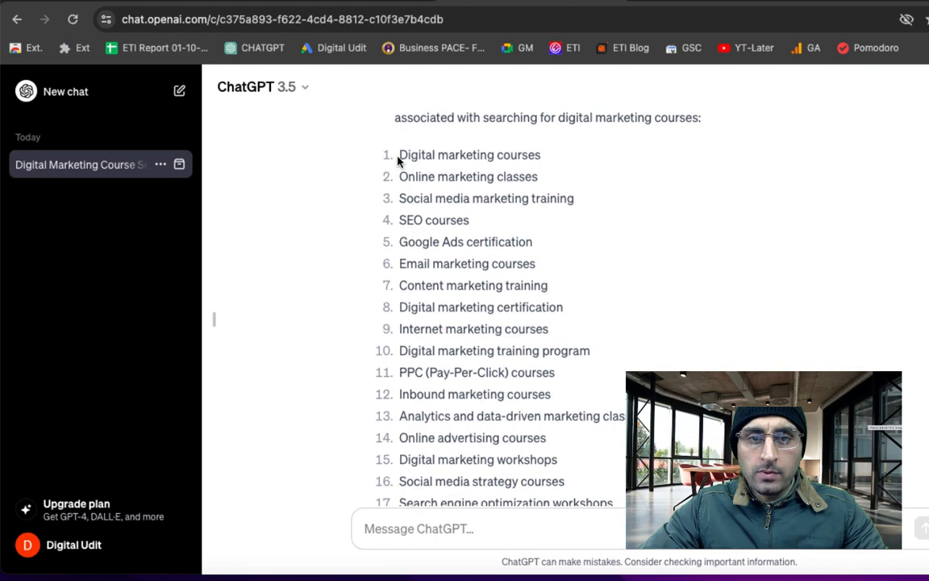
{"action": "left_click_drag", "start_coordinate": [398, 154], "coordinate": [575, 178]}
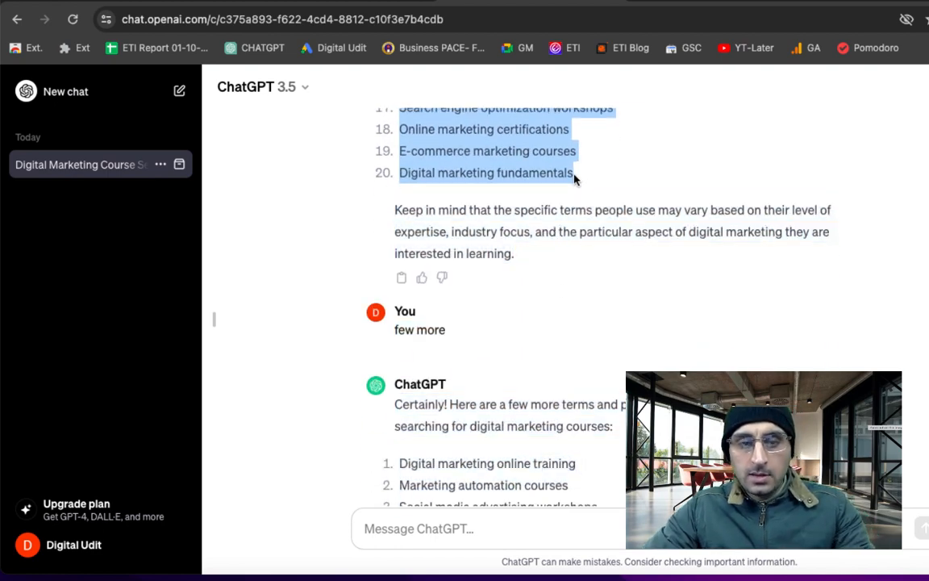
{"action": "key", "text": "ctrl+shift+Tab"}
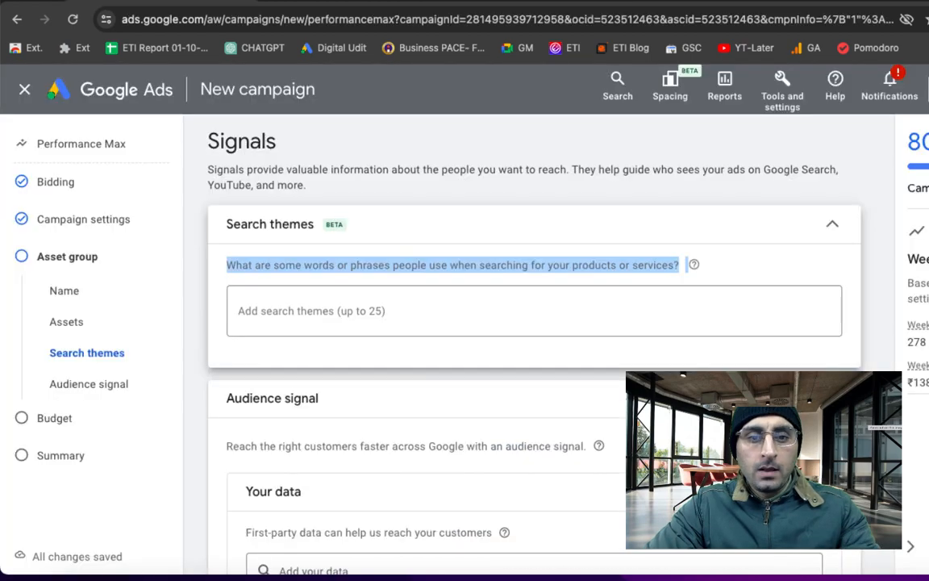
{"action": "left_click", "coordinate": [288, 311]}
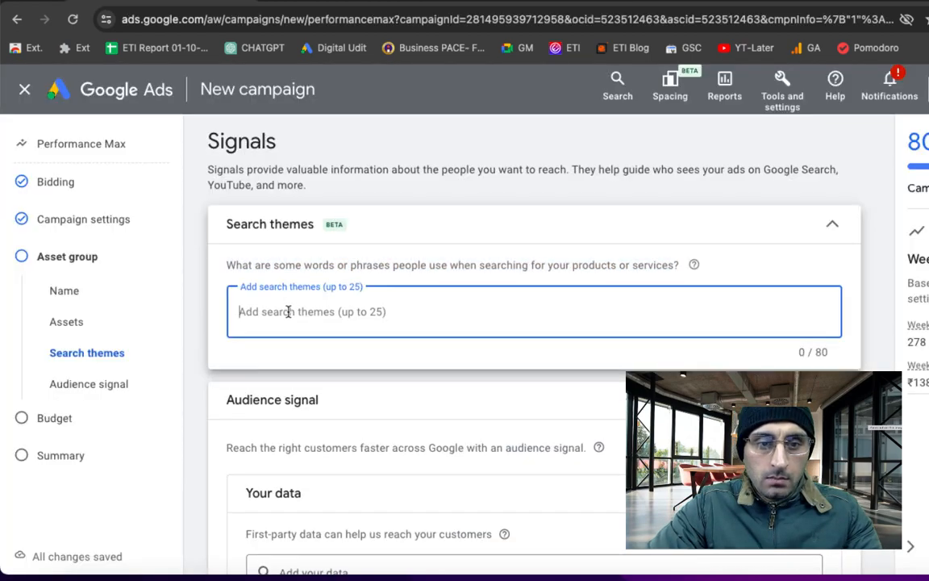
{"action": "key", "text": "ctrl+v"}
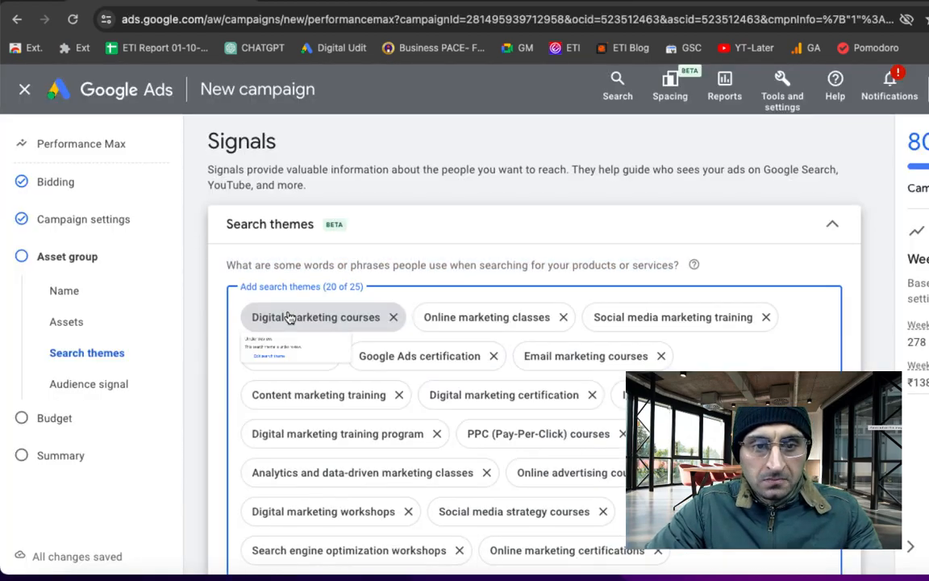
{"action": "left_click", "coordinate": [853, 317]}
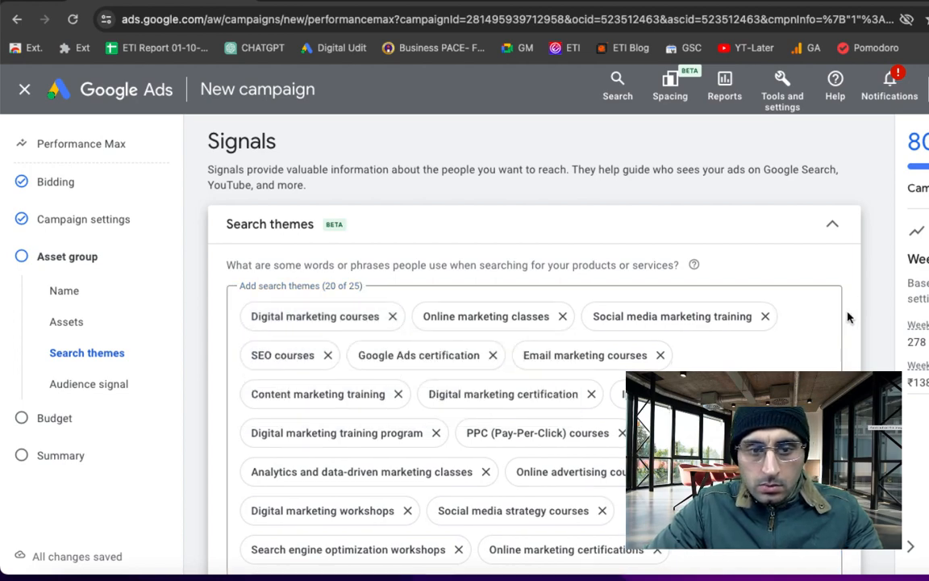
{"action": "mouse_move", "coordinate": [664, 359]}
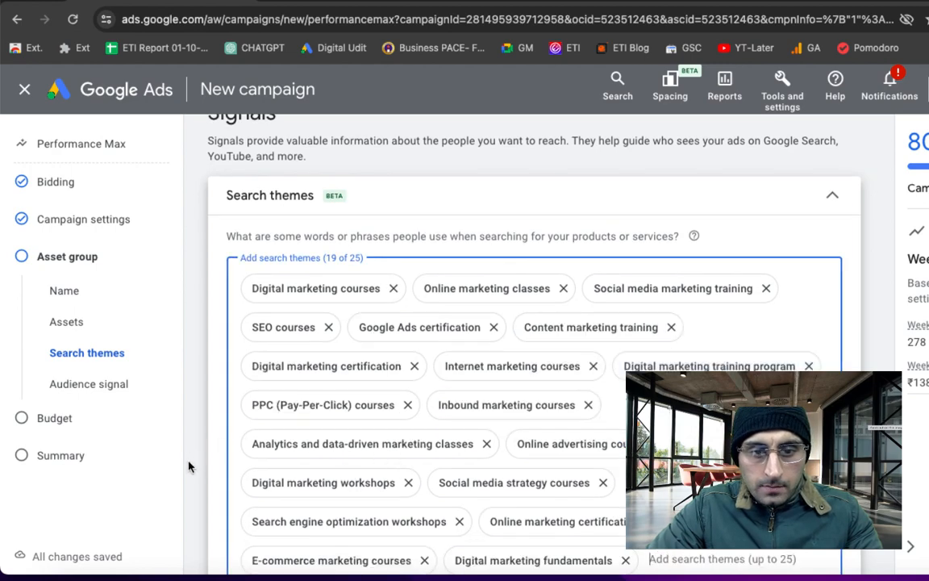
Step: Copy ChatGPT's second list, from "Digital marketing online training" to "Digital marketing masterclass", and add it to the search themes in Google Ads
{"action": "scroll", "coordinate": [470, 468], "scroll_direction": "down", "scroll_amount": 3}
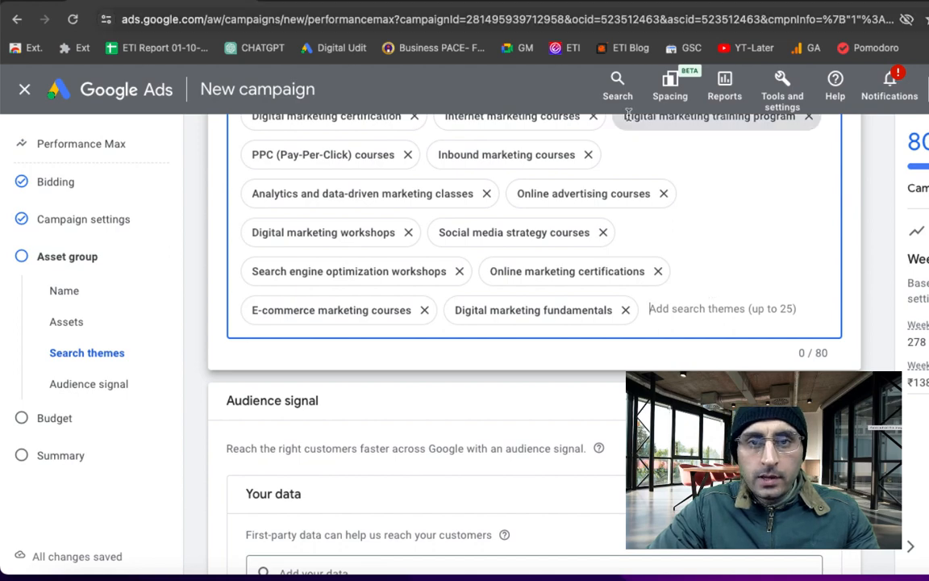
{"action": "left_click", "coordinate": [572, 0]}
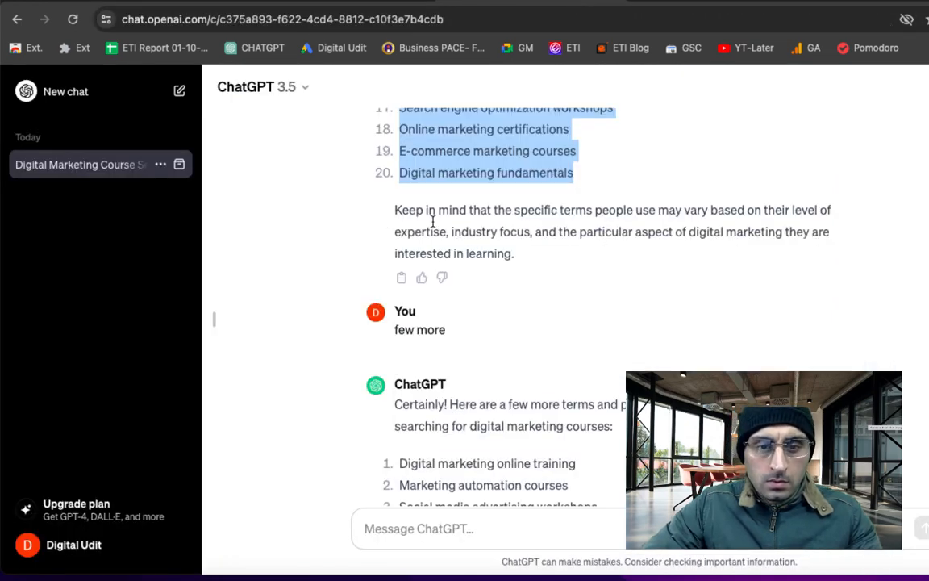
{"action": "scroll", "coordinate": [436, 330], "scroll_direction": "down", "scroll_amount": 6}
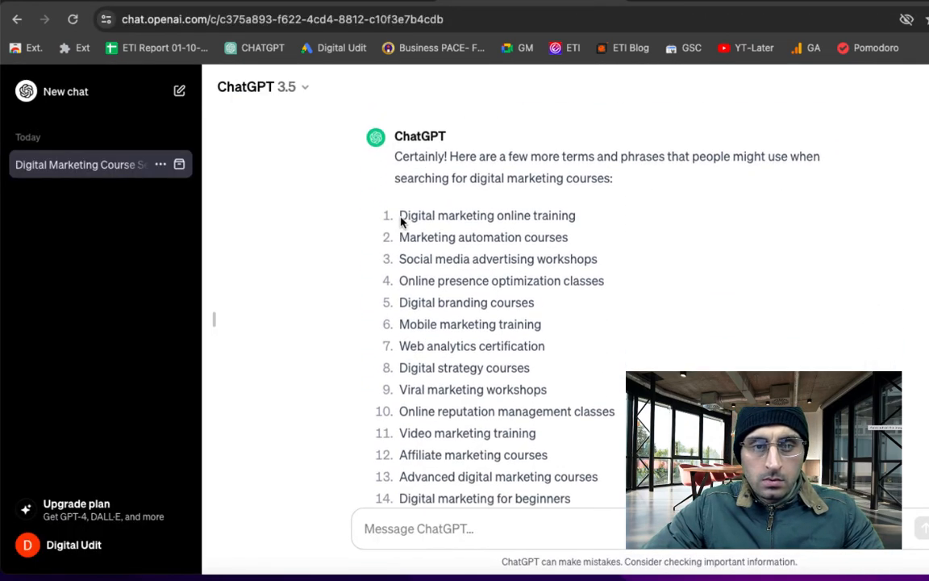
{"action": "scroll", "coordinate": [388, 172], "scroll_direction": "down", "scroll_amount": 2}
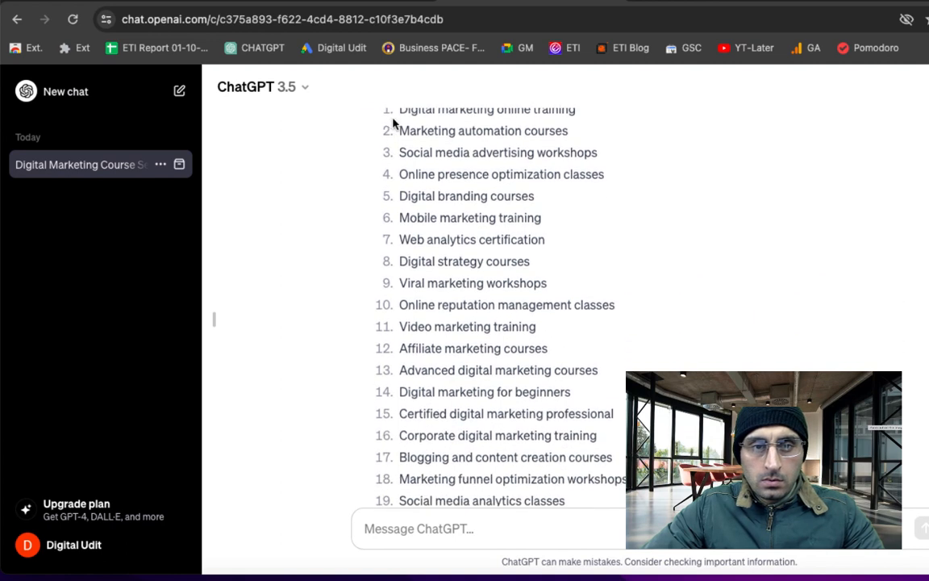
{"action": "scroll", "coordinate": [395, 126], "scroll_direction": "up", "scroll_amount": 1}
{"action": "left_click_drag", "start_coordinate": [401, 136], "coordinate": [563, 372]}
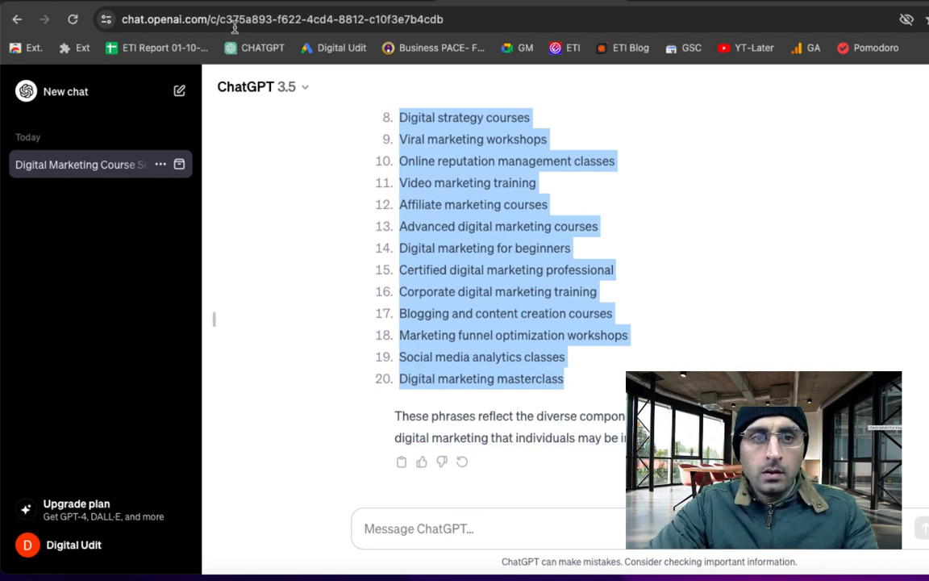
{"action": "left_click", "coordinate": [204, 2]}
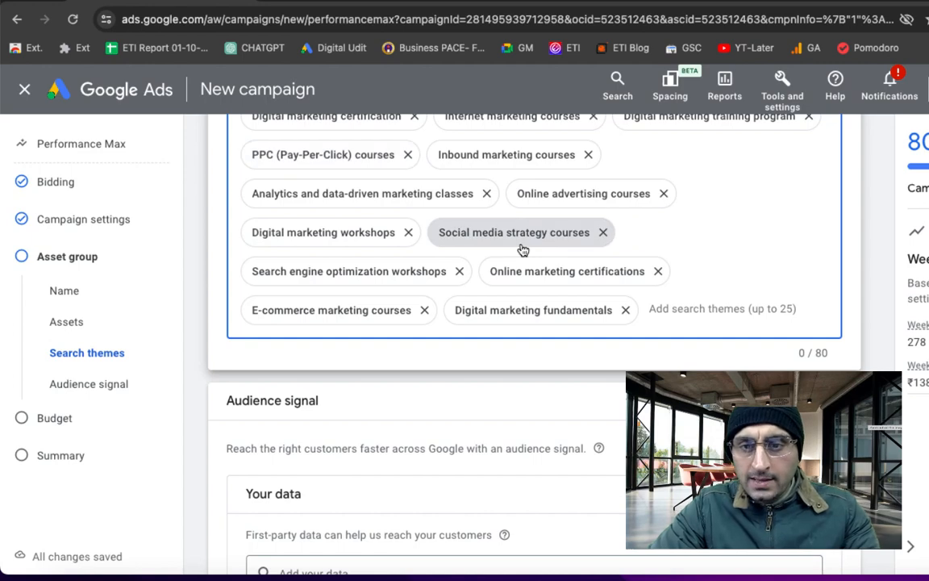
{"action": "key", "text": "ctrl+v"}
Step: Remove the search themes "Marketing funnel optimization workshops", the blogging and content creation one, "Video marketing training" and "Viral marketing workshops"
{"action": "mouse_move", "coordinate": [552, 238]}
{"action": "scroll", "coordinate": [587, 393], "scroll_direction": "down", "scroll_amount": 2}
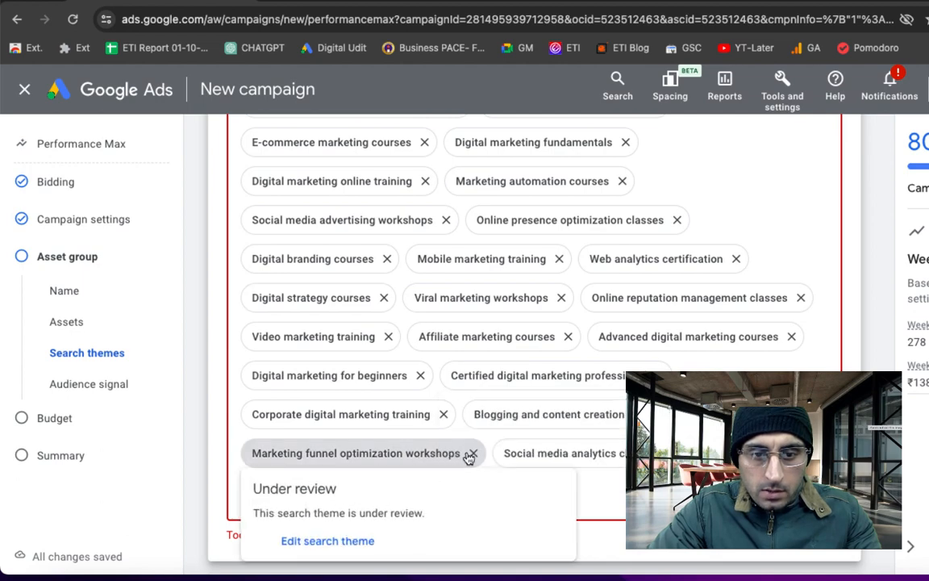
{"action": "left_click", "coordinate": [471, 455]}
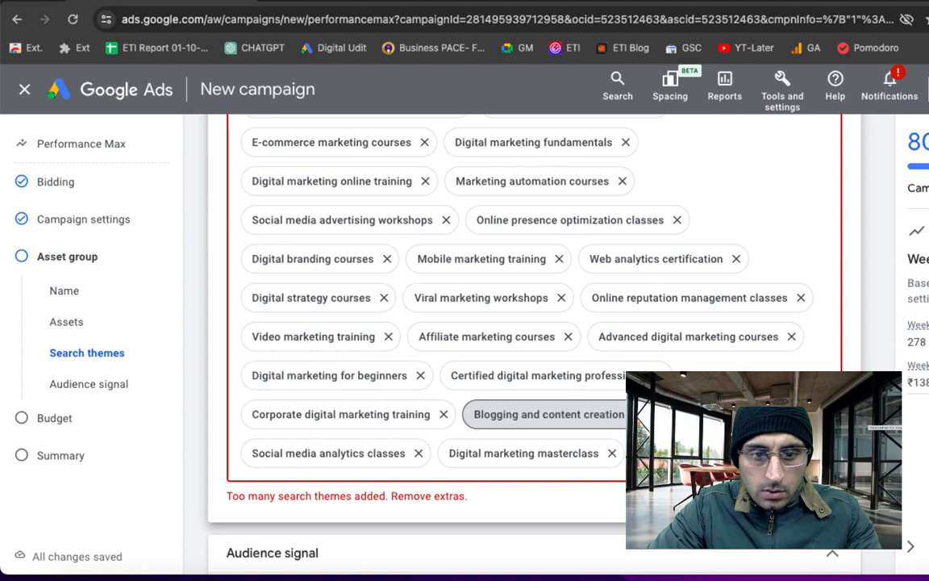
{"action": "left_click", "coordinate": [635, 414]}
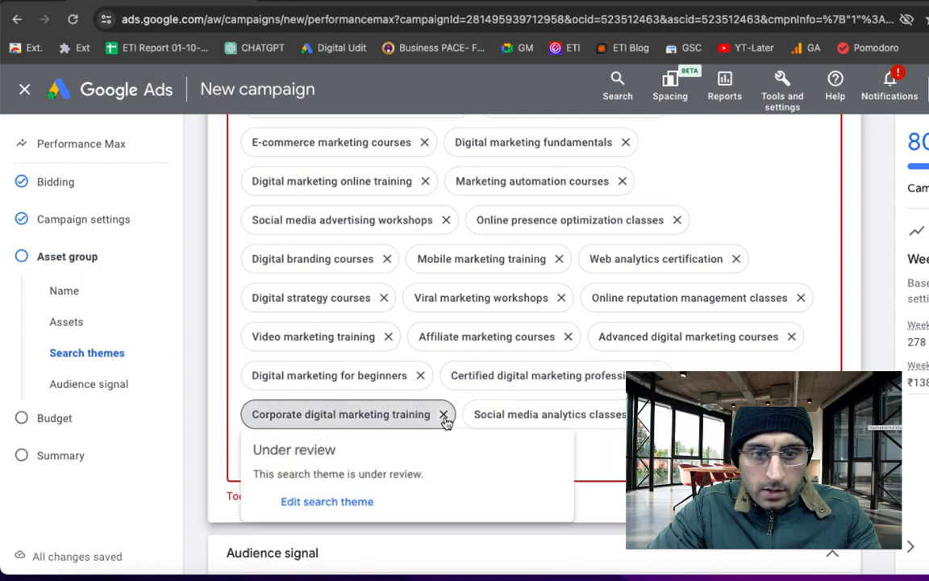
{"action": "left_click", "coordinate": [391, 337]}
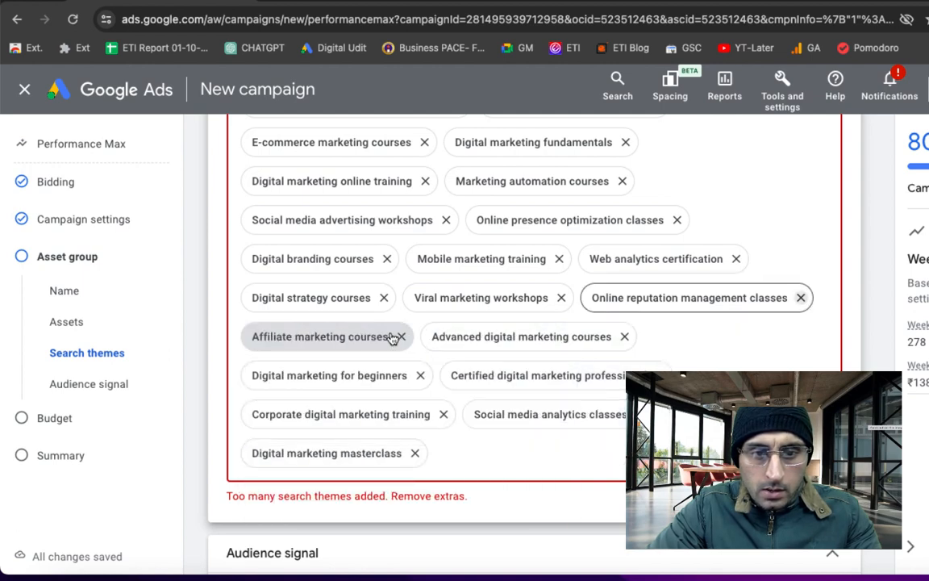
{"action": "left_click", "coordinate": [562, 298]}
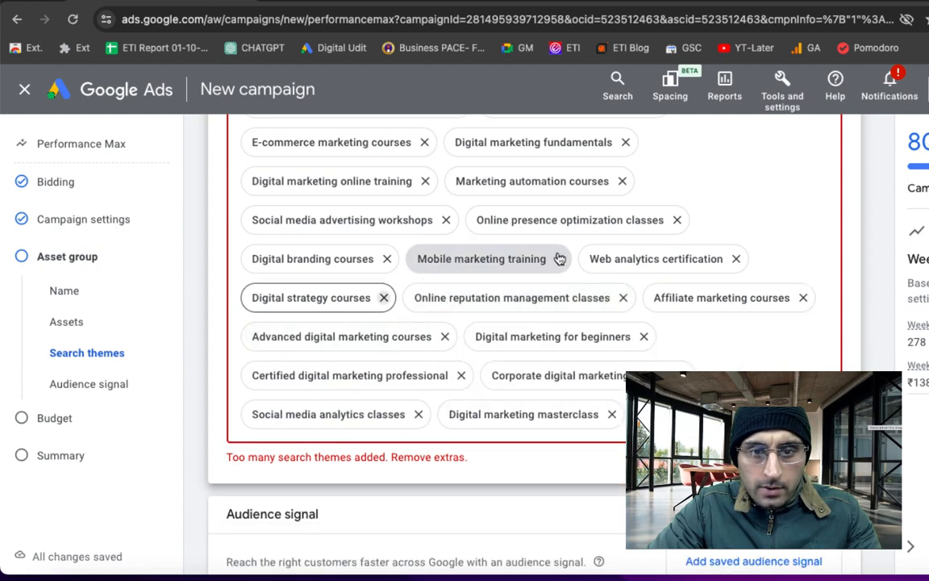
Step: Remove the search themes "Mobile marketing training", "Digital branding courses", "Digital marketing fundamentals", "Online reputation management classes" and "Web analytics certification"
{"action": "left_click", "coordinate": [559, 258]}
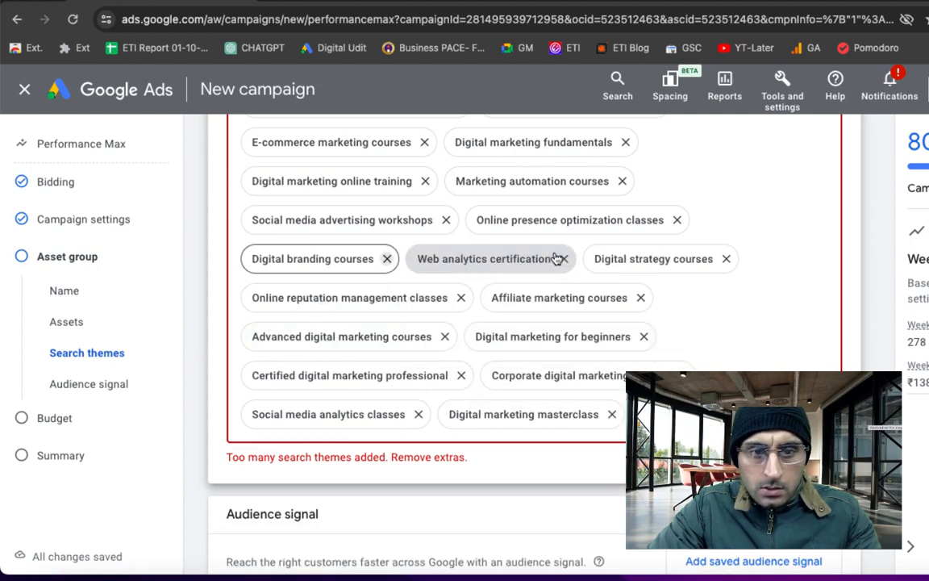
{"action": "left_click", "coordinate": [388, 260]}
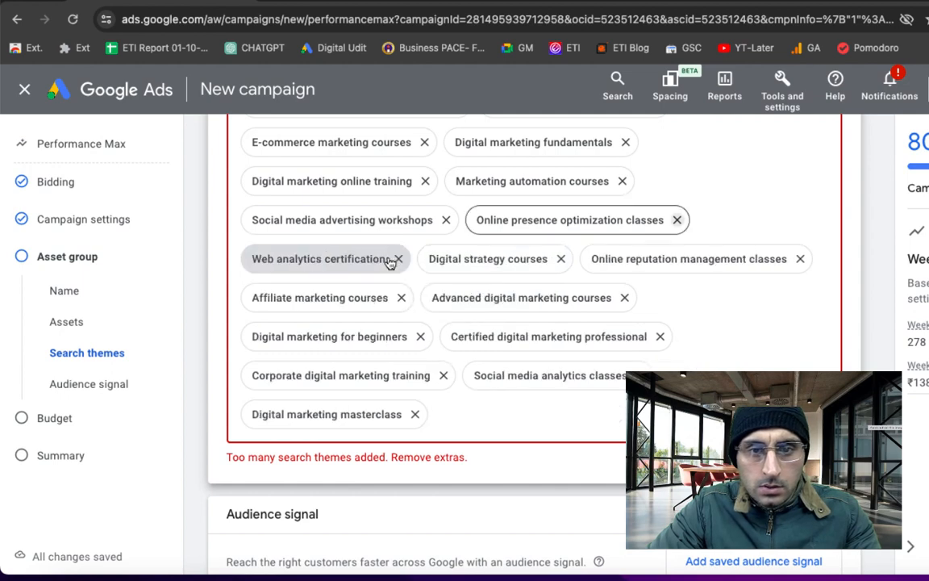
{"action": "left_click", "coordinate": [626, 144]}
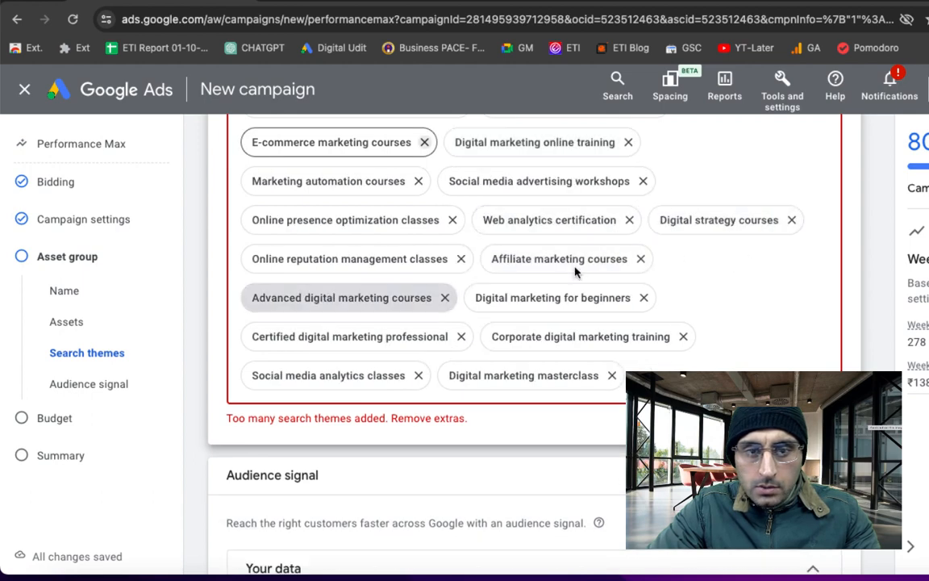
{"action": "mouse_move", "coordinate": [461, 260]}
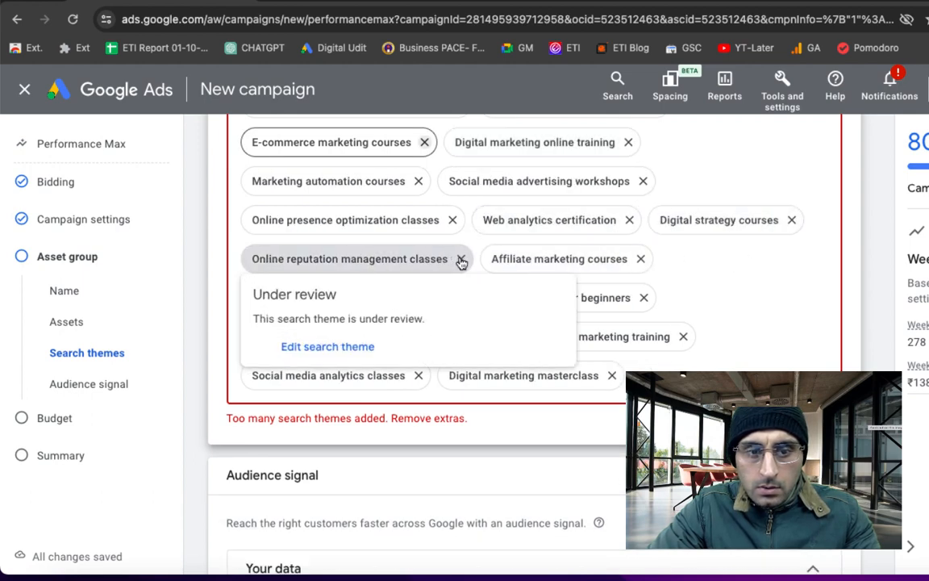
{"action": "left_click", "coordinate": [461, 260]}
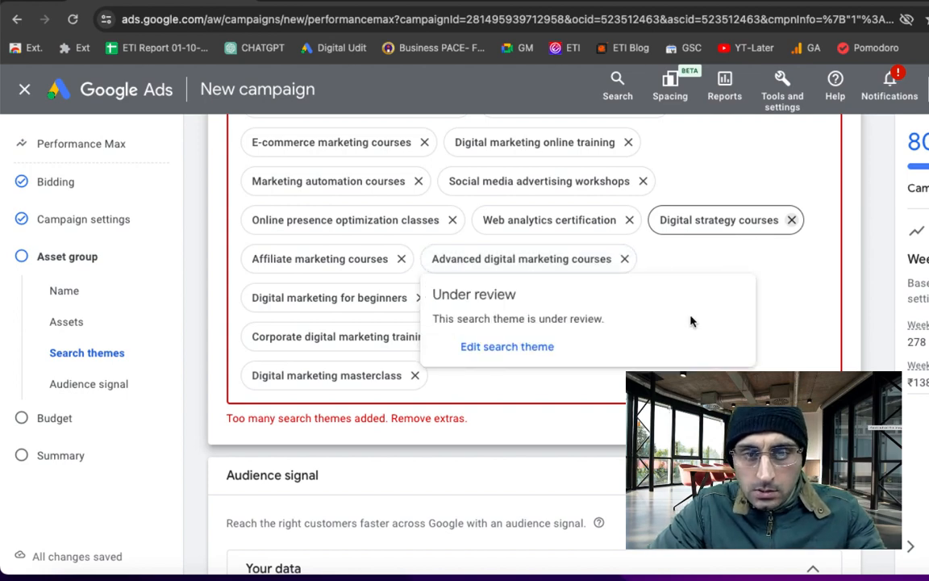
{"action": "scroll", "coordinate": [811, 323], "scroll_direction": "up", "scroll_amount": 1}
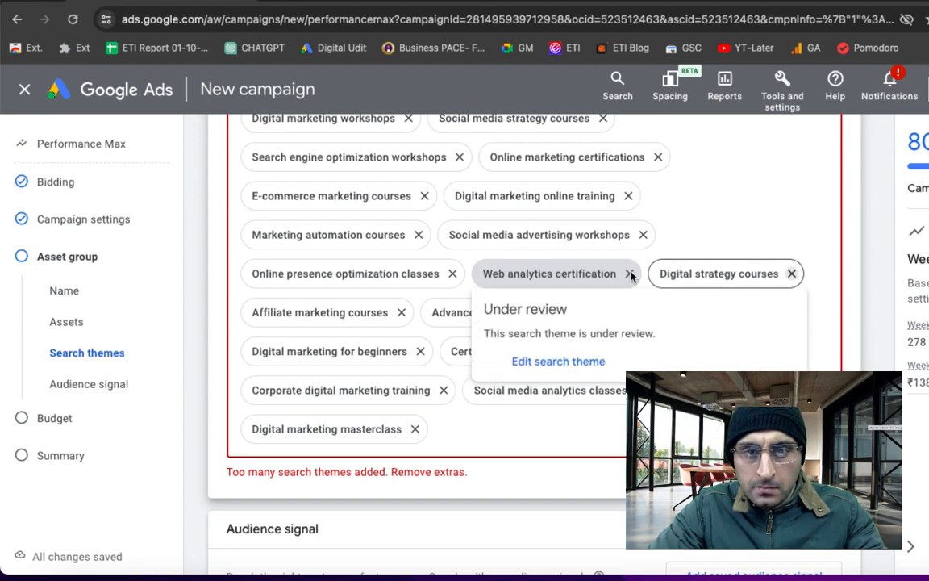
{"action": "left_click", "coordinate": [629, 275]}
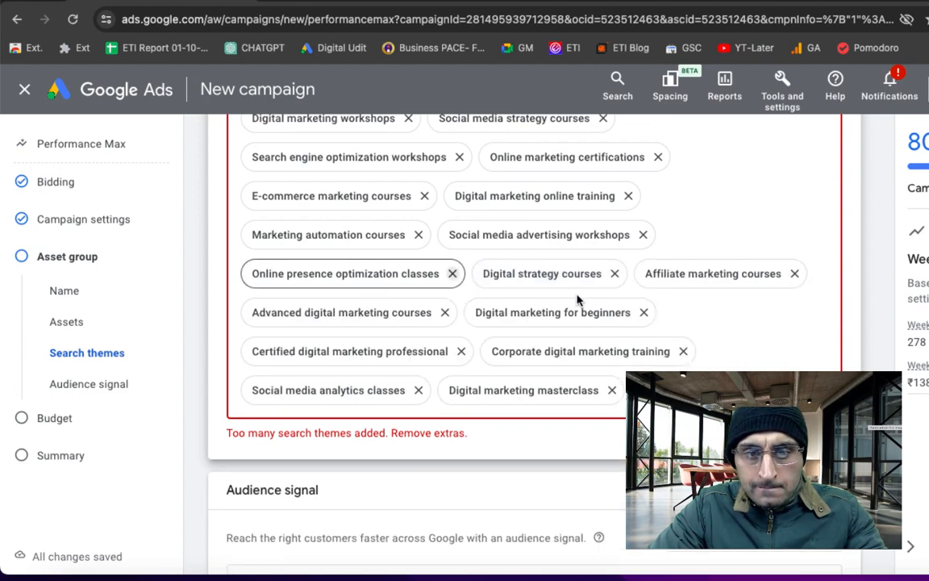
Step: Remove the search themes "Analytics and data-driven marketing classes", "Inbound marketing courses" and "Digital marketing workshops"
{"action": "scroll", "coordinate": [578, 301], "scroll_direction": "up", "scroll_amount": 1}
{"action": "mouse_move", "coordinate": [578, 300]}
{"action": "scroll", "coordinate": [579, 301], "scroll_direction": "up", "scroll_amount": 1}
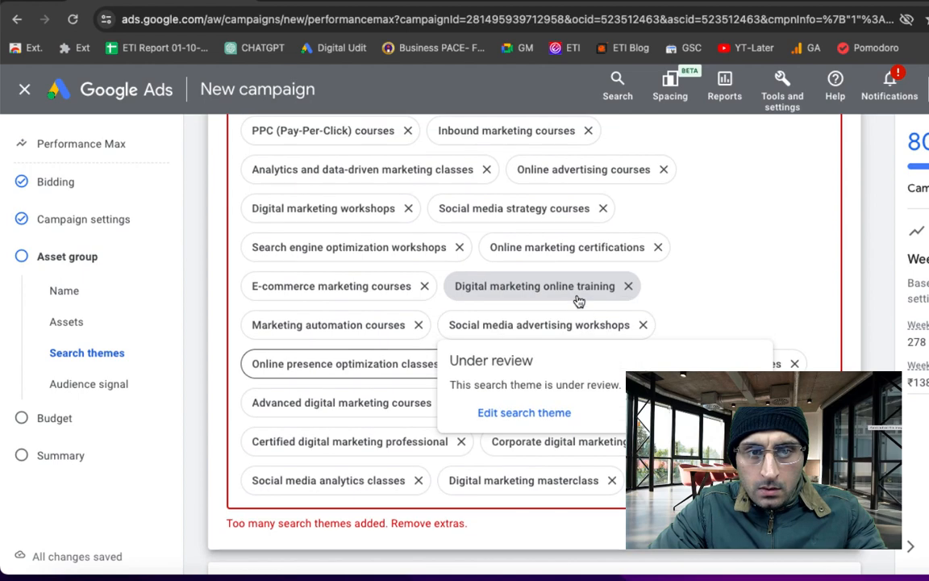
{"action": "left_click", "coordinate": [487, 171]}
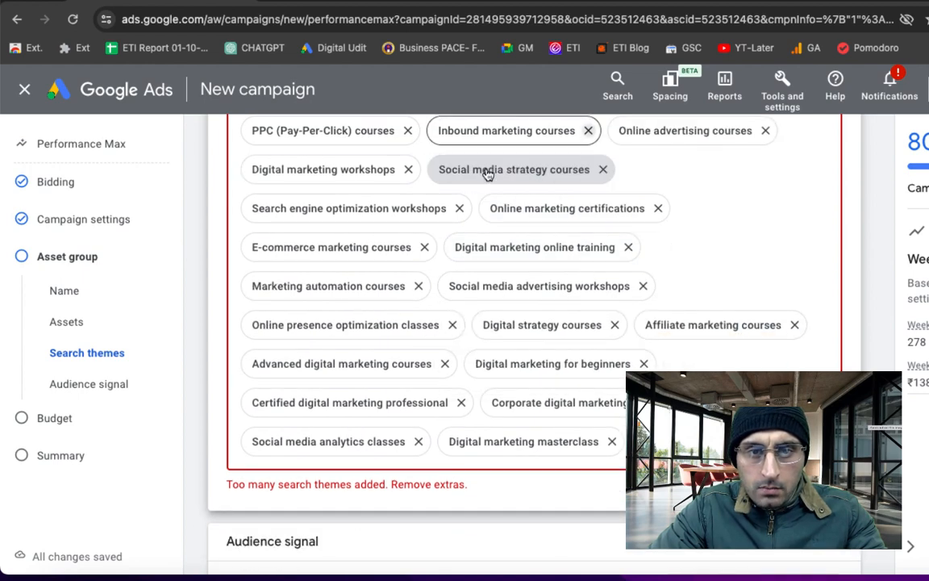
{"action": "scroll", "coordinate": [489, 174], "scroll_direction": "up", "scroll_amount": 1}
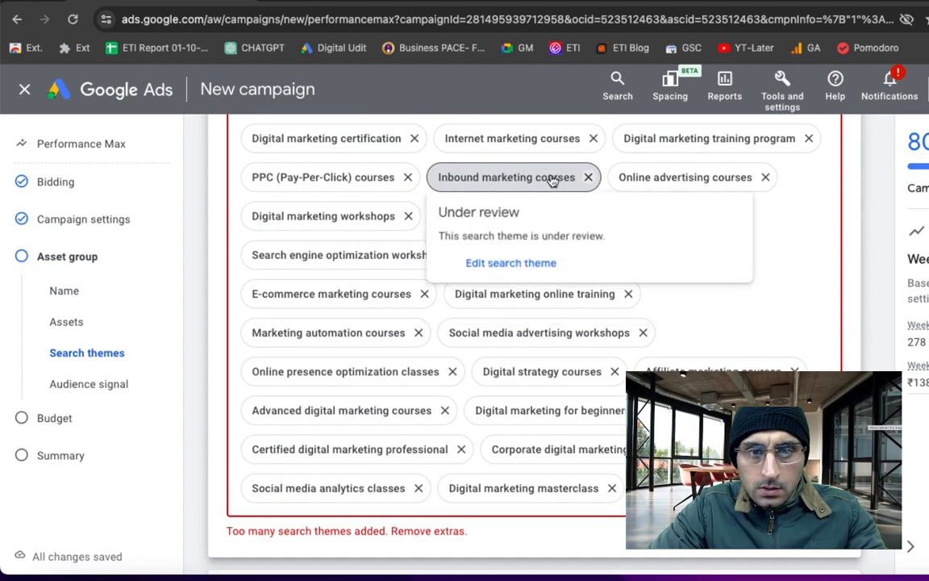
{"action": "left_click", "coordinate": [589, 177]}
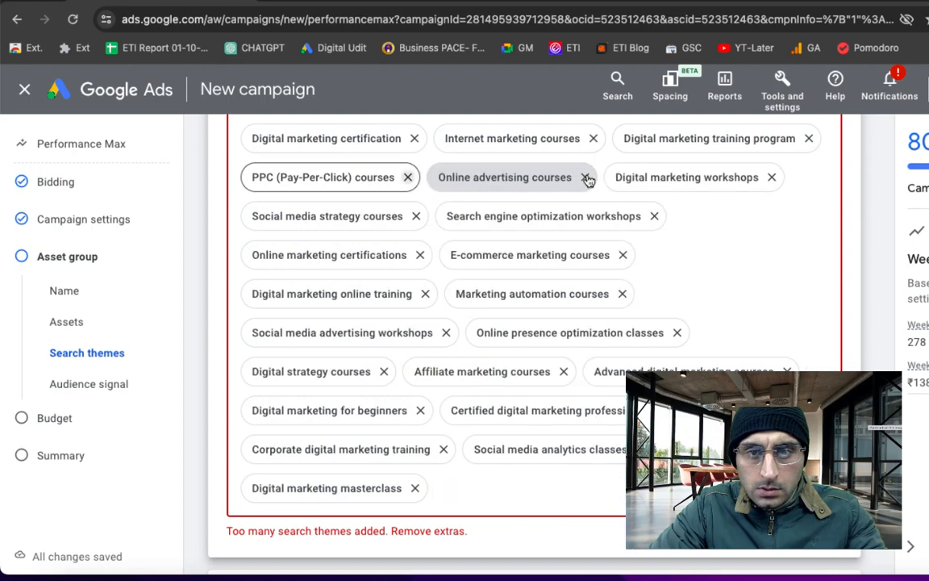
{"action": "scroll", "coordinate": [586, 178], "scroll_direction": "up", "scroll_amount": 1}
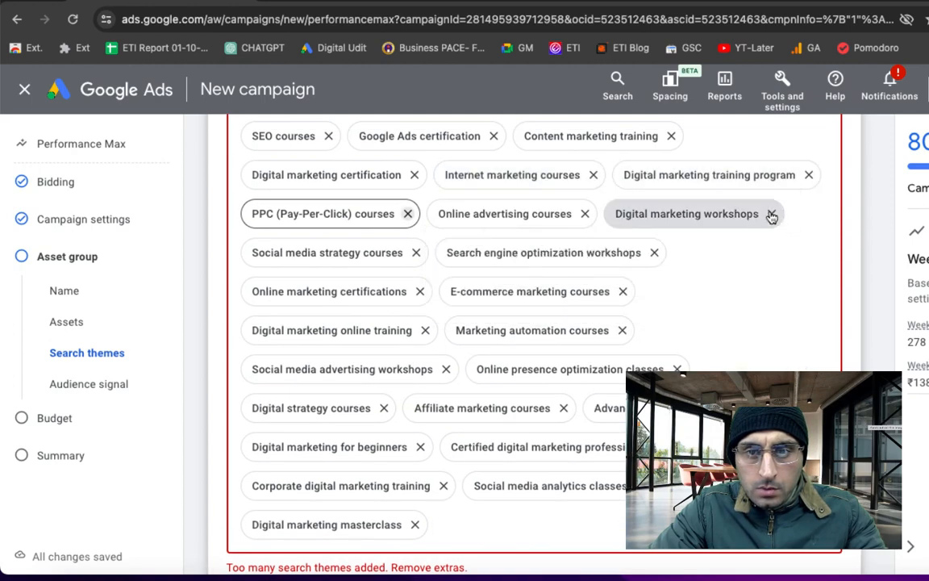
{"action": "left_click", "coordinate": [772, 215]}
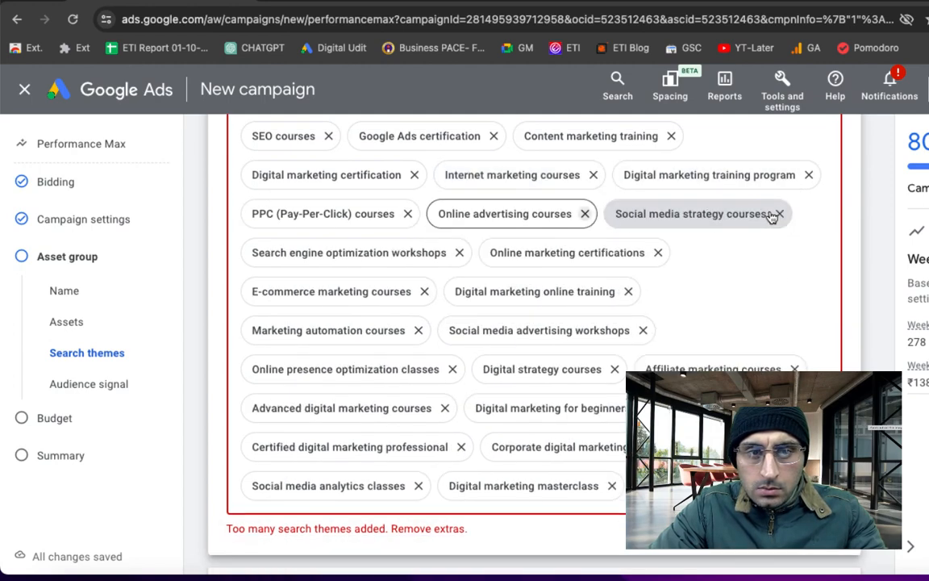
Step: Remove "Online presence optimization classes" and "Affiliate marketing courses" to bring the search themes down to the limit of 25
{"action": "scroll", "coordinate": [516, 242], "scroll_direction": "up", "scroll_amount": 2}
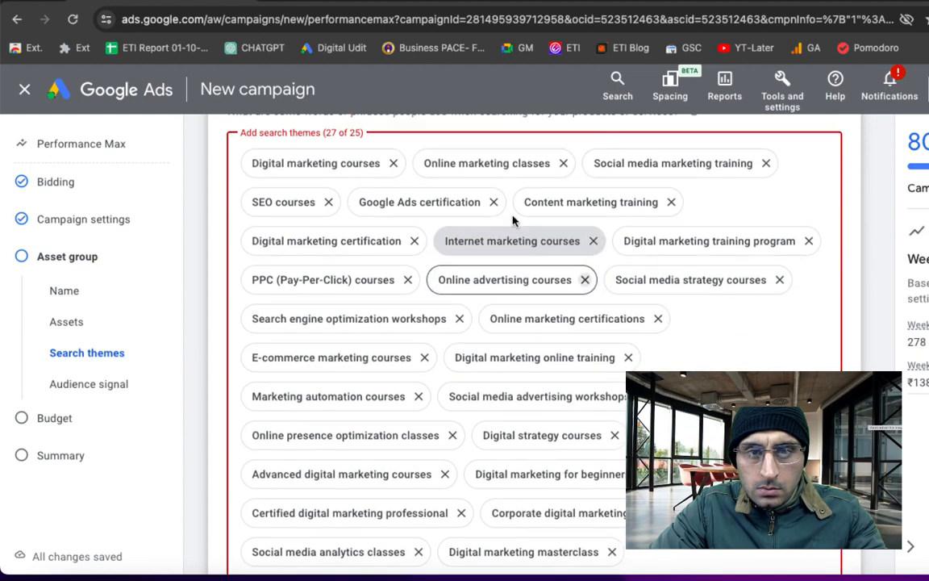
{"action": "mouse_move", "coordinate": [535, 182]}
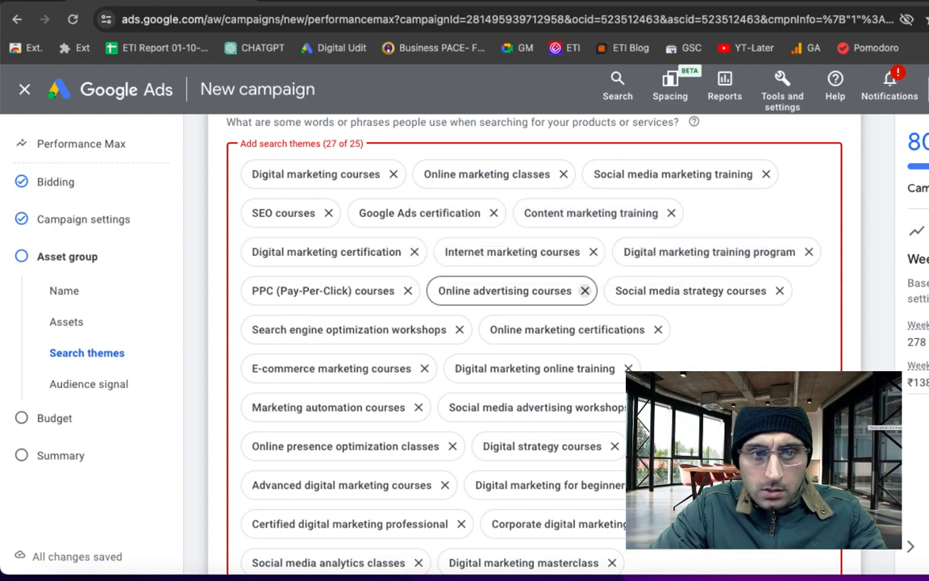
{"action": "scroll", "coordinate": [404, 310], "scroll_direction": "down", "scroll_amount": 2}
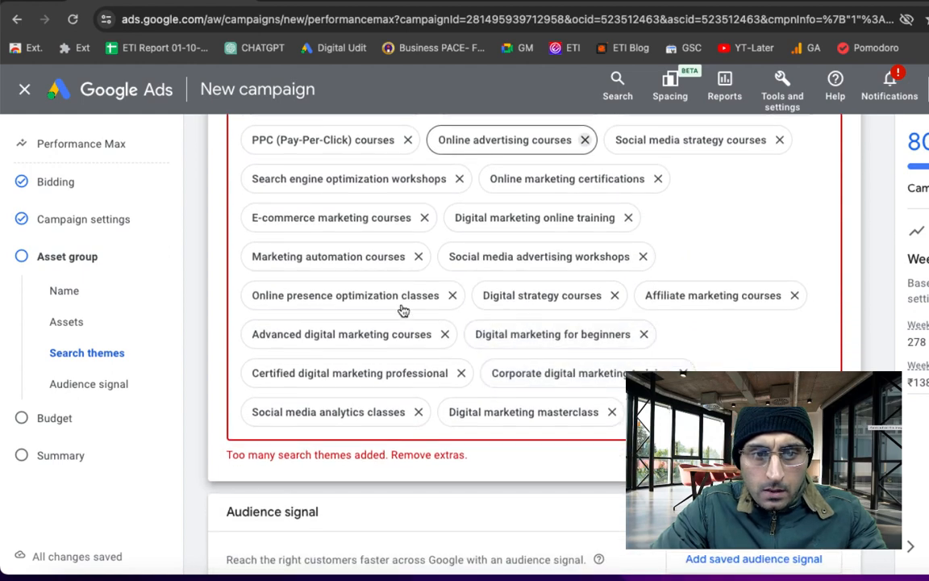
{"action": "left_click", "coordinate": [452, 299]}
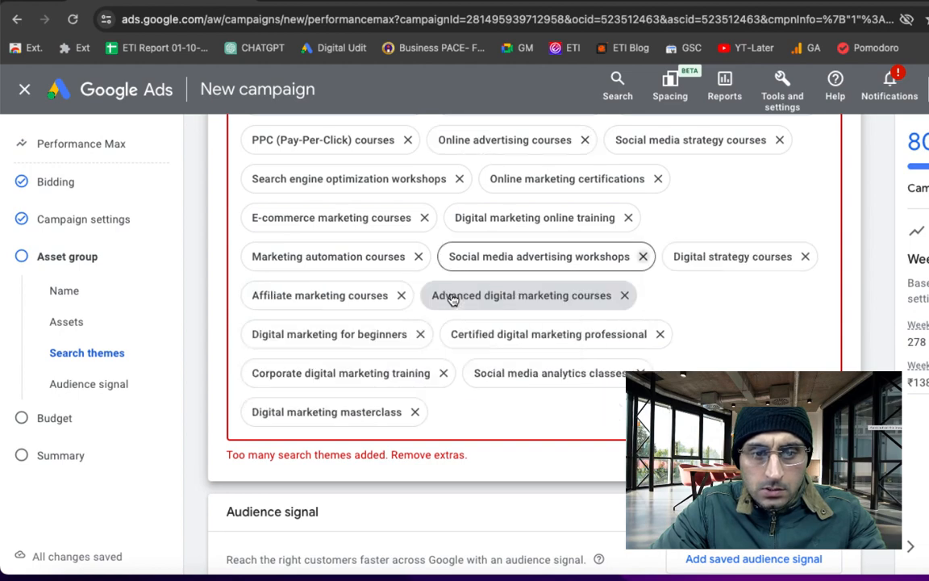
{"action": "left_click", "coordinate": [401, 297]}
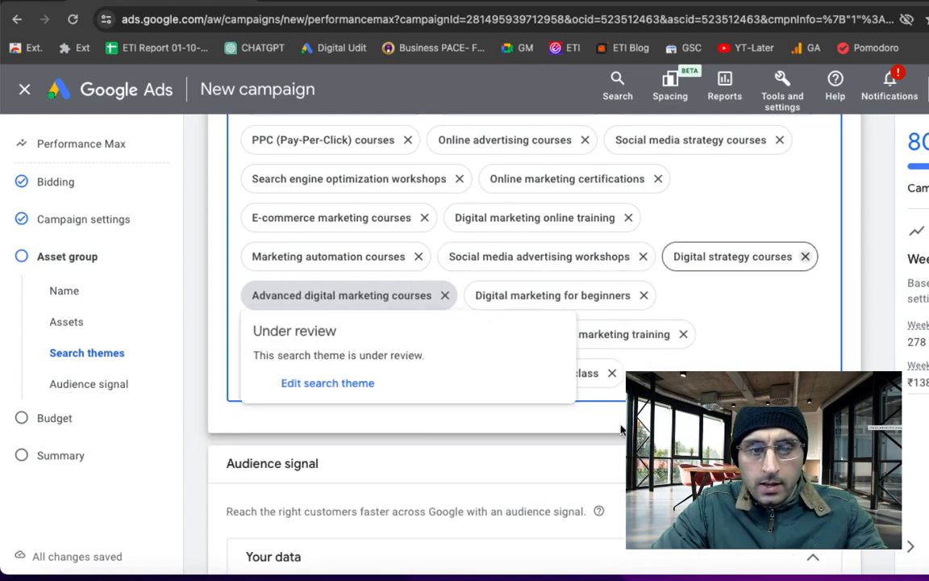
Step: Add the website visitors segment "All visitors (Google Ads)" as first-party data in the audience signal
{"action": "scroll", "coordinate": [516, 433], "scroll_direction": "down", "scroll_amount": 3}
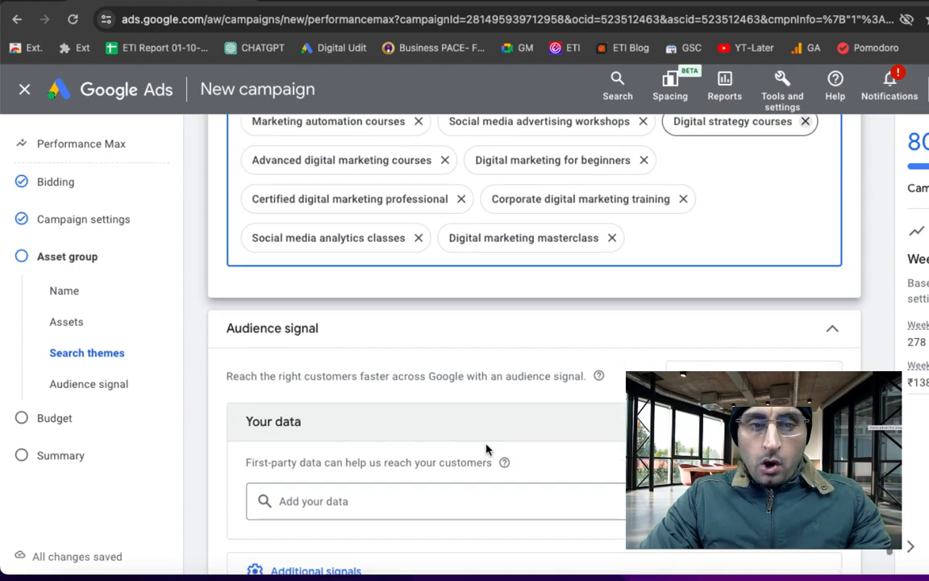
{"action": "scroll", "coordinate": [486, 449], "scroll_direction": "down", "scroll_amount": 3}
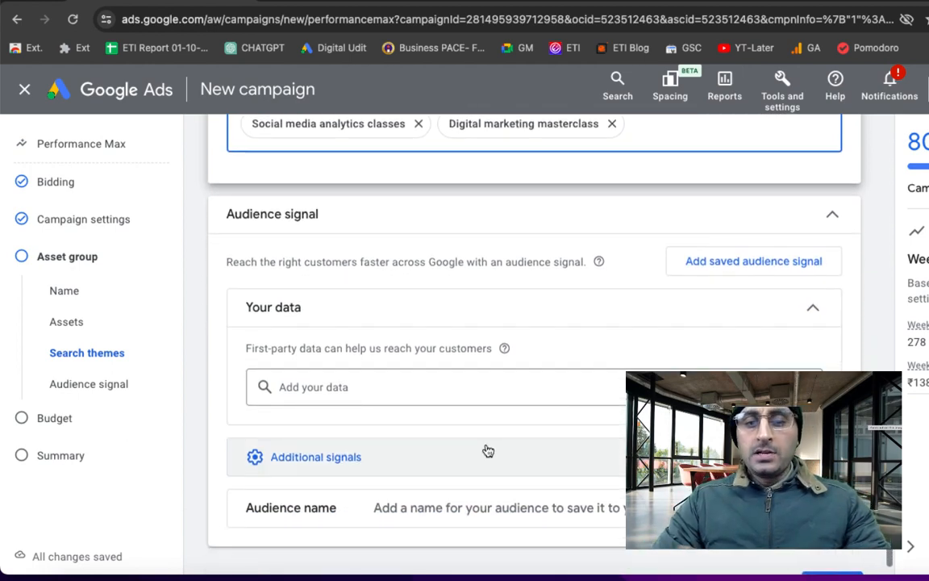
{"action": "scroll", "coordinate": [488, 449], "scroll_direction": "down", "scroll_amount": 2}
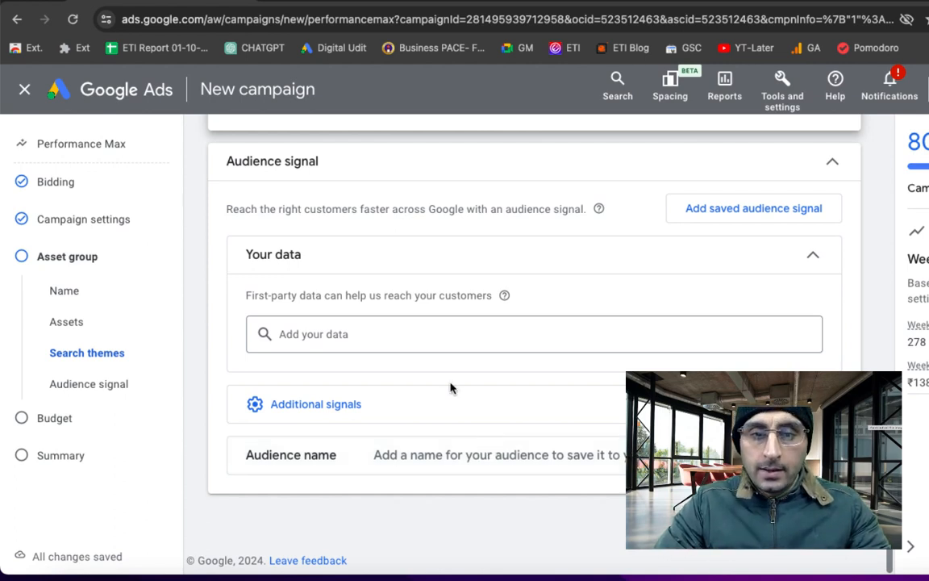
{"action": "left_click", "coordinate": [416, 333]}
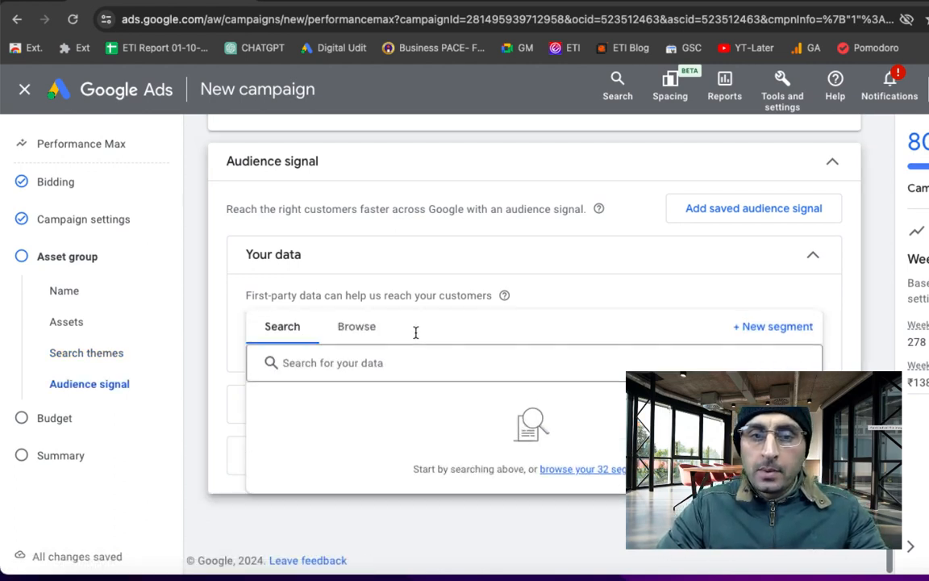
{"action": "left_click", "coordinate": [357, 329]}
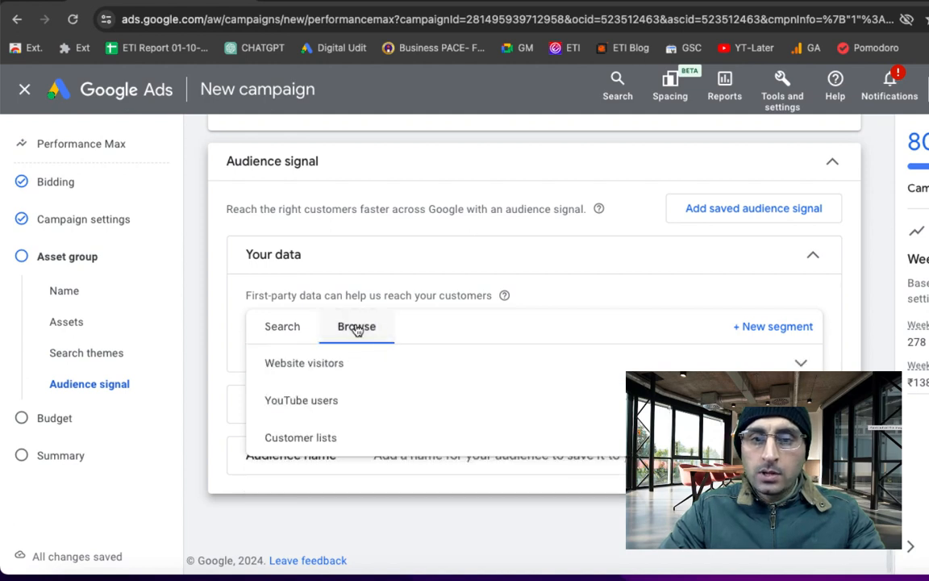
{"action": "left_click", "coordinate": [359, 368]}
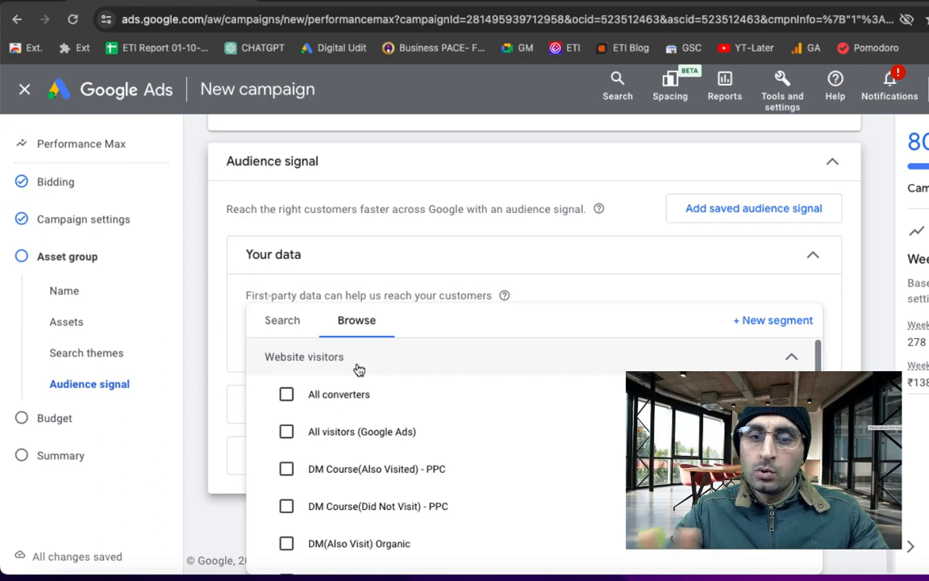
{"action": "left_click", "coordinate": [286, 433]}
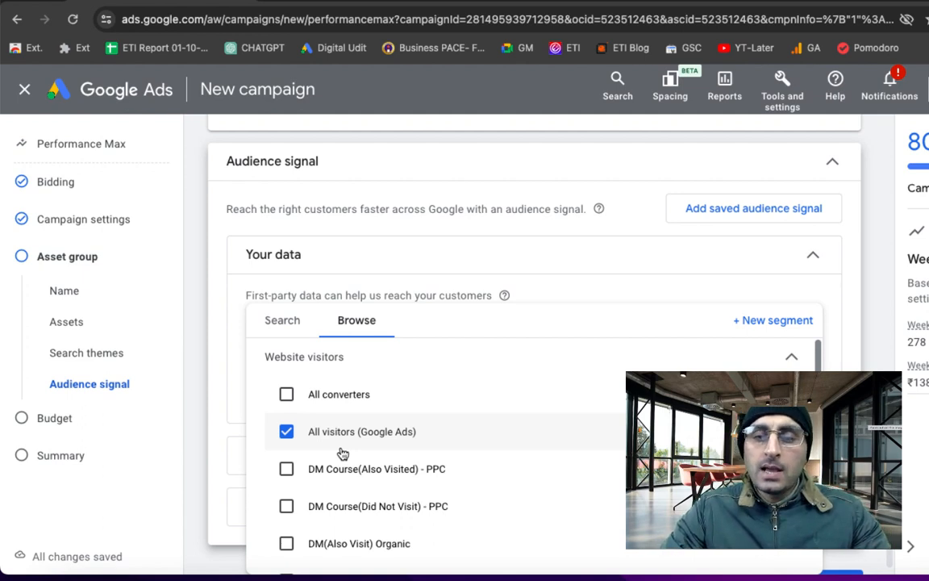
{"action": "left_click", "coordinate": [341, 450]}
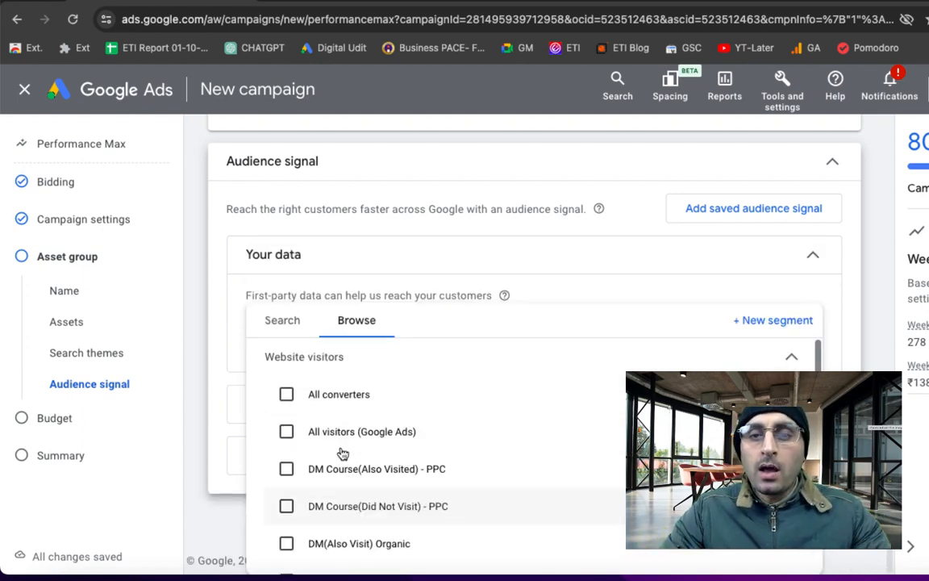
{"action": "left_click", "coordinate": [286, 432]}
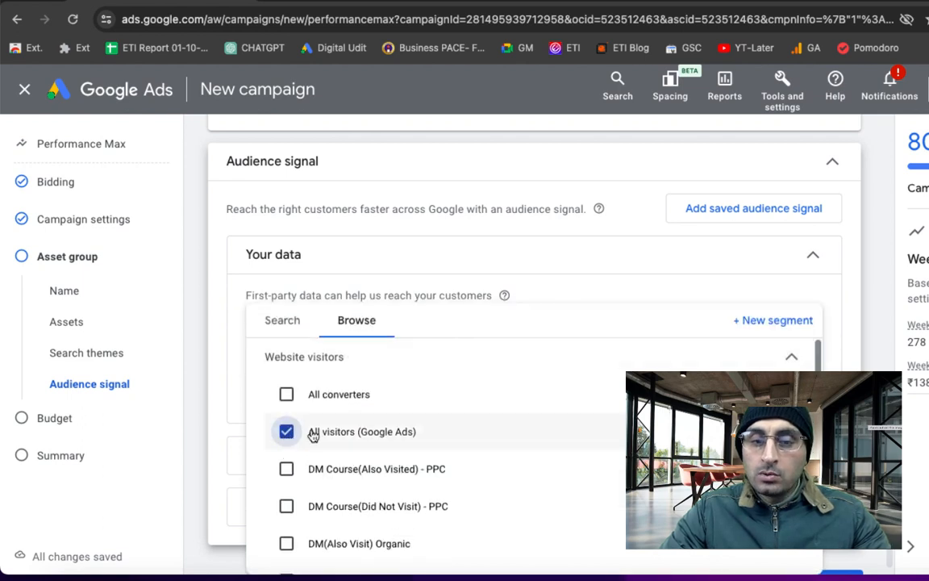
{"action": "mouse_move", "coordinate": [346, 435]}
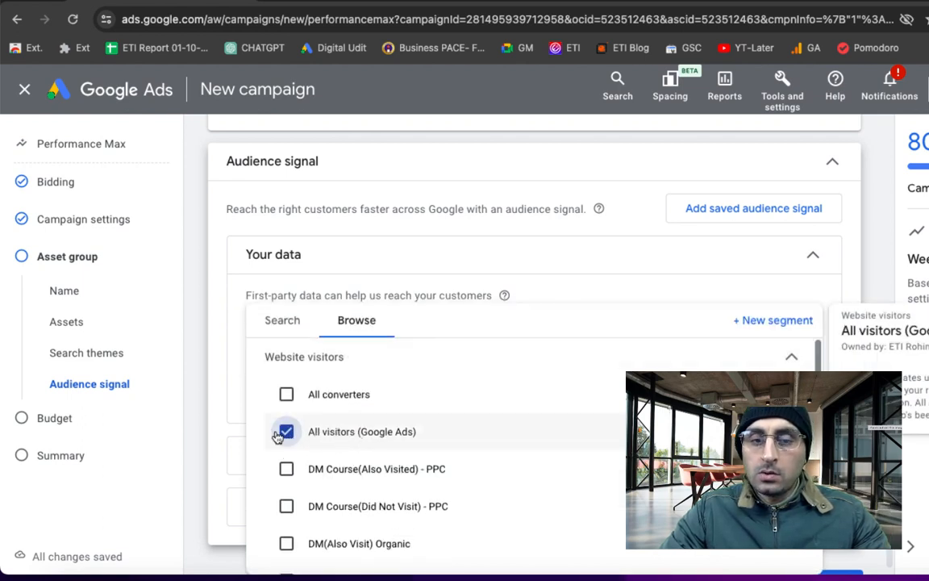
{"action": "left_click", "coordinate": [194, 445]}
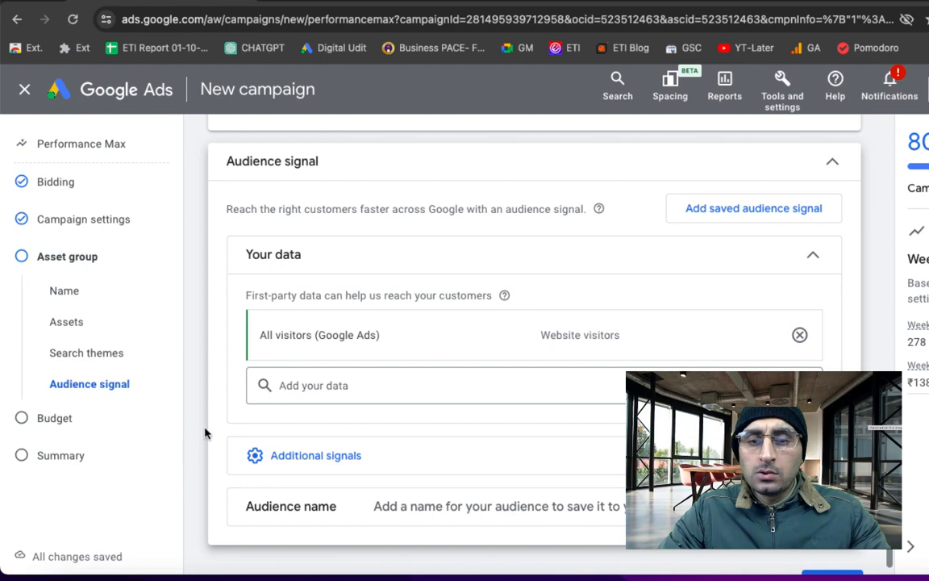
{"action": "scroll", "coordinate": [461, 443], "scroll_direction": "down", "scroll_amount": 2}
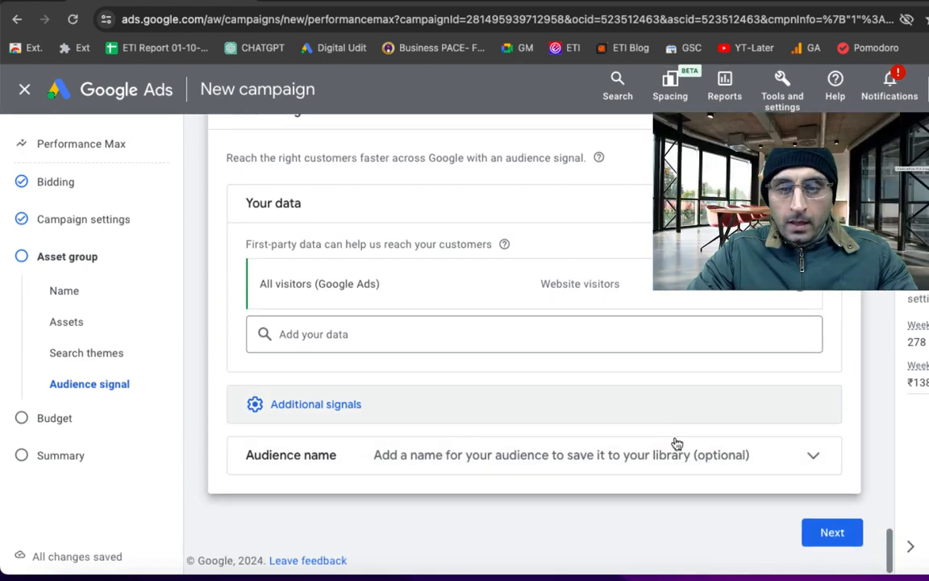
Step: Proceed to the budget page, then return to the asset group and review its assets, search themes and audience signal
{"action": "left_click", "coordinate": [836, 536]}
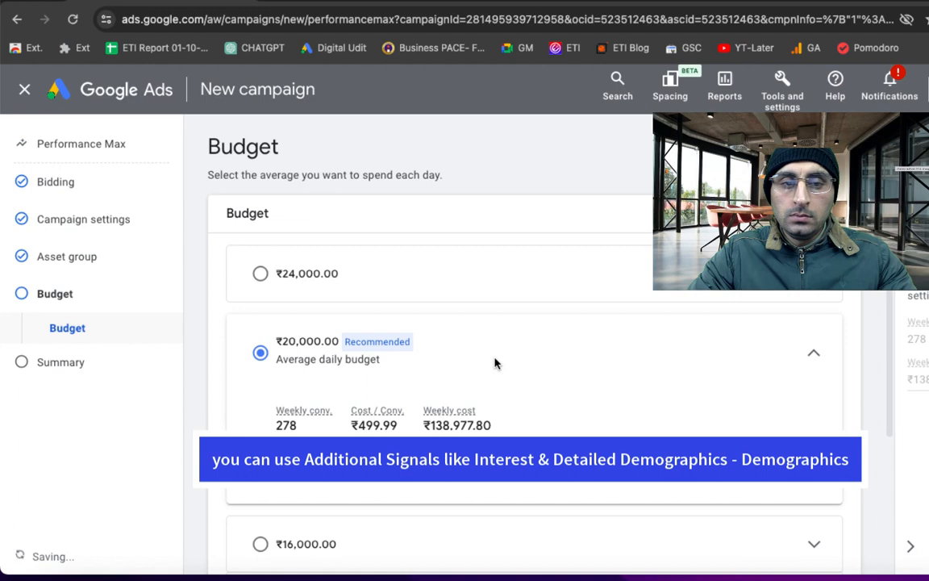
{"action": "left_click", "coordinate": [77, 259]}
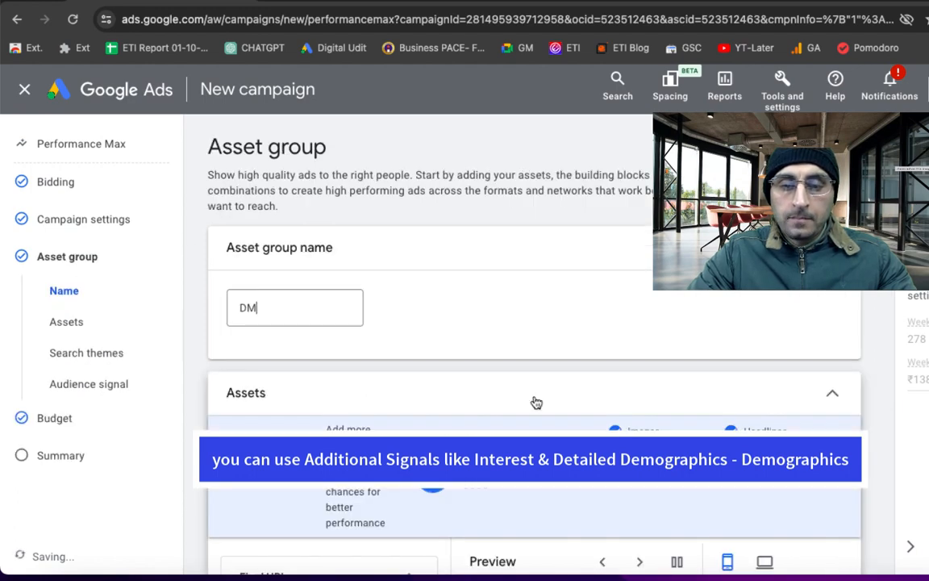
{"action": "scroll", "coordinate": [536, 402], "scroll_direction": "down", "scroll_amount": 3}
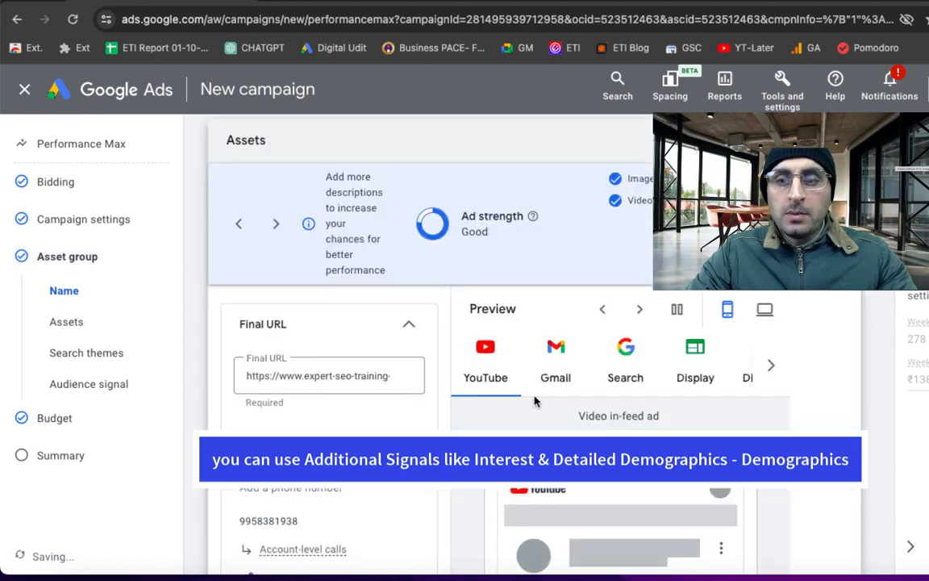
{"action": "scroll", "coordinate": [534, 401], "scroll_direction": "down", "scroll_amount": 5}
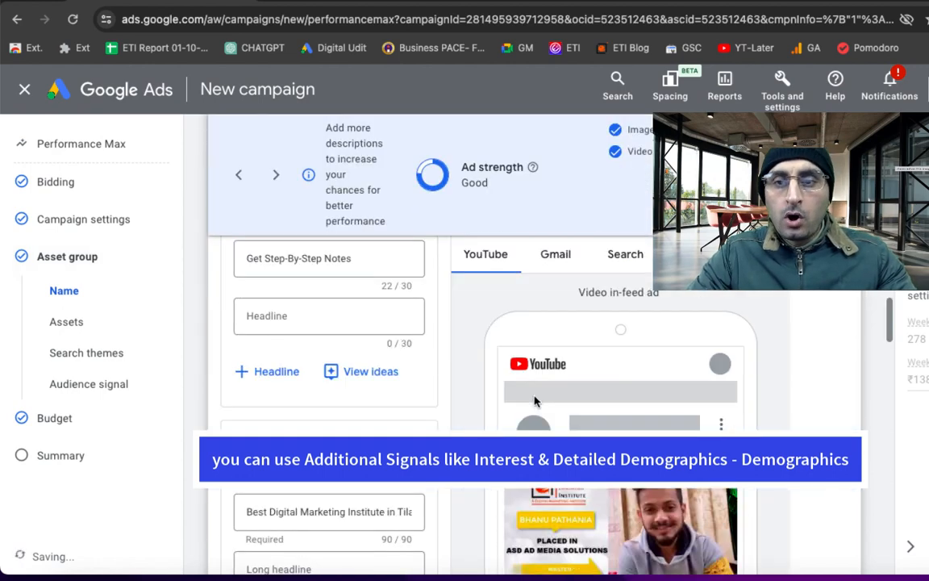
{"action": "scroll", "coordinate": [534, 401], "scroll_direction": "down", "scroll_amount": 3}
{"action": "scroll", "coordinate": [534, 401], "scroll_direction": "down", "scroll_amount": 1}
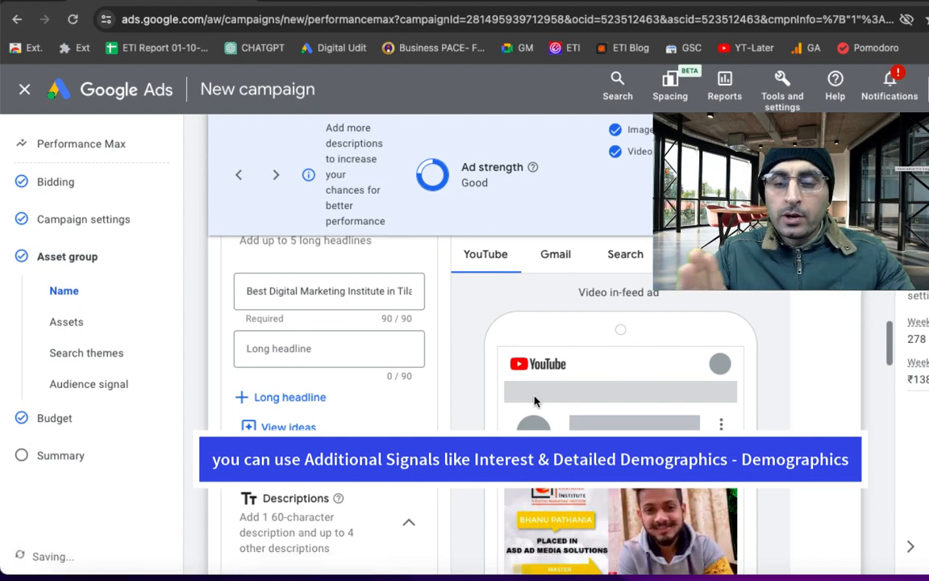
{"action": "scroll", "coordinate": [534, 401], "scroll_direction": "down", "scroll_amount": 10}
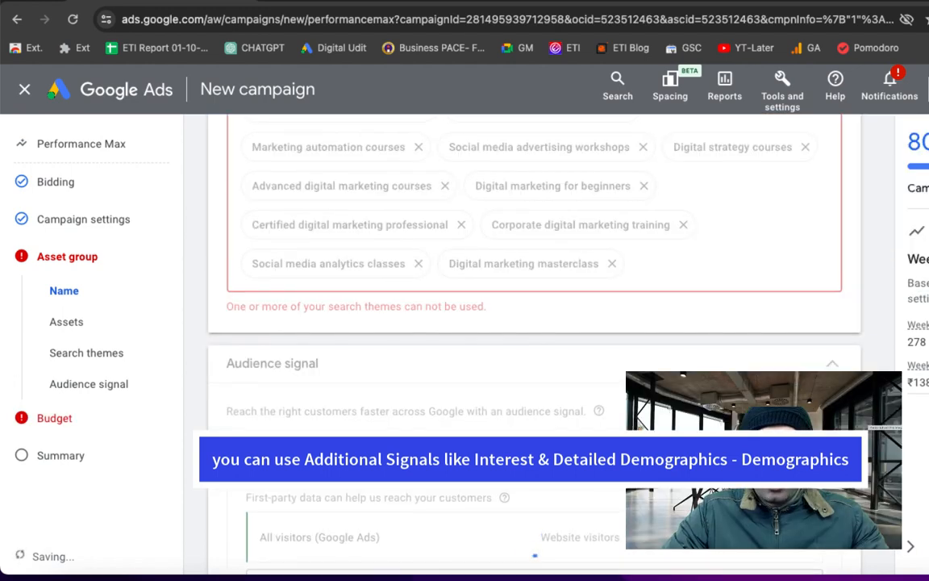
{"action": "scroll", "coordinate": [524, 242], "scroll_direction": "up", "scroll_amount": 1}
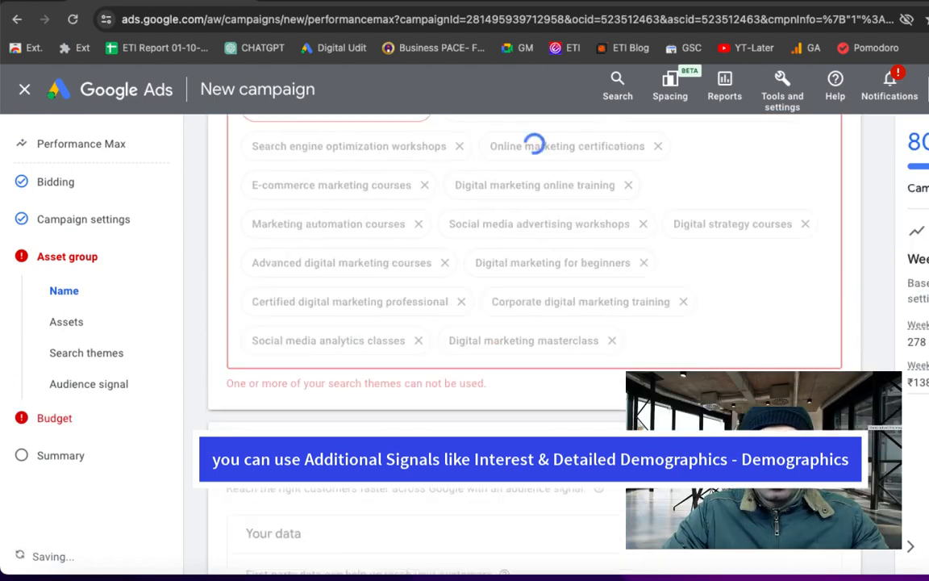
{"action": "scroll", "coordinate": [401, 269], "scroll_direction": "up", "scroll_amount": 1}
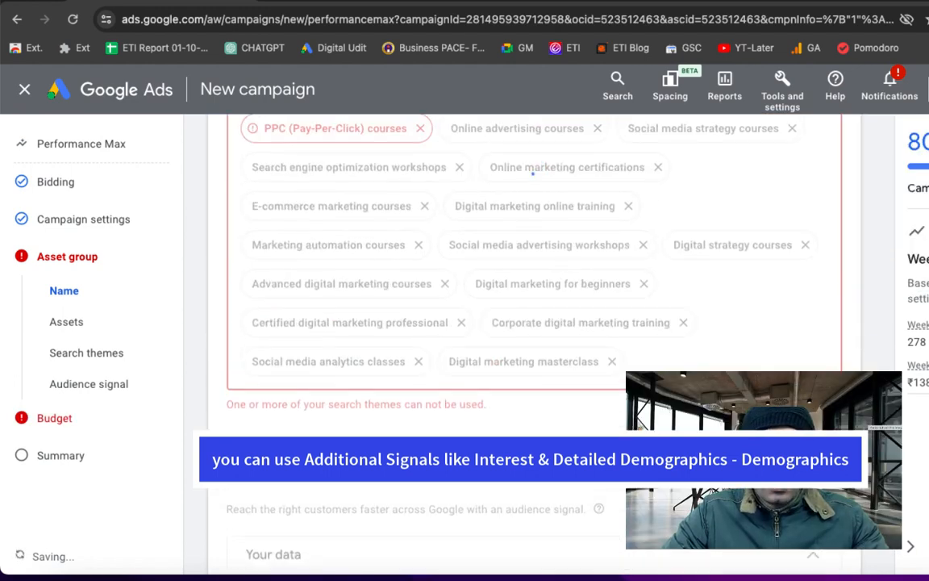
{"action": "scroll", "coordinate": [402, 268], "scroll_direction": "up", "scroll_amount": 3}
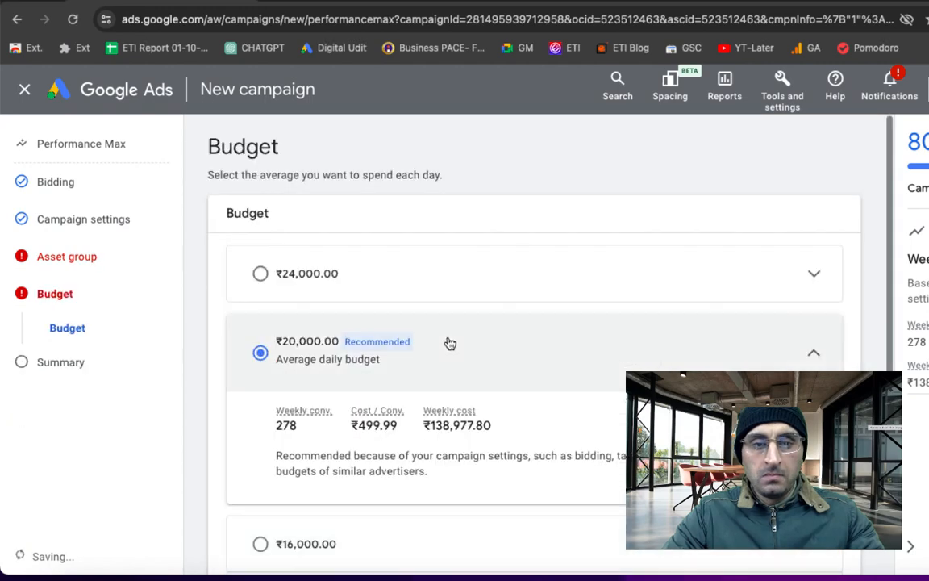
Step: Choose a custom budget, set the average daily budget to ₹20000 and continue to the campaign summary
{"action": "scroll", "coordinate": [285, 325], "scroll_direction": "down", "scroll_amount": 1}
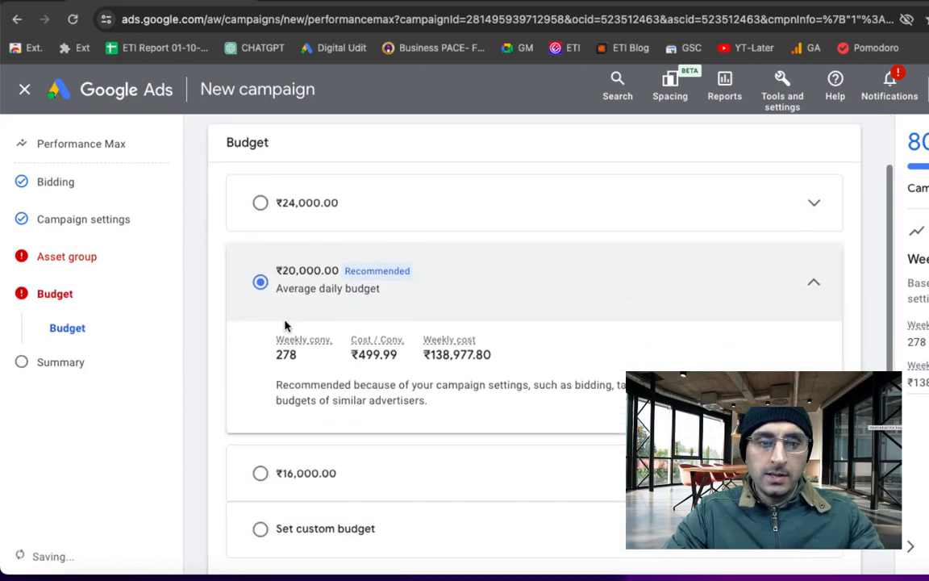
{"action": "left_click", "coordinate": [260, 529]}
{"action": "scroll", "coordinate": [364, 413], "scroll_direction": "down", "scroll_amount": 1}
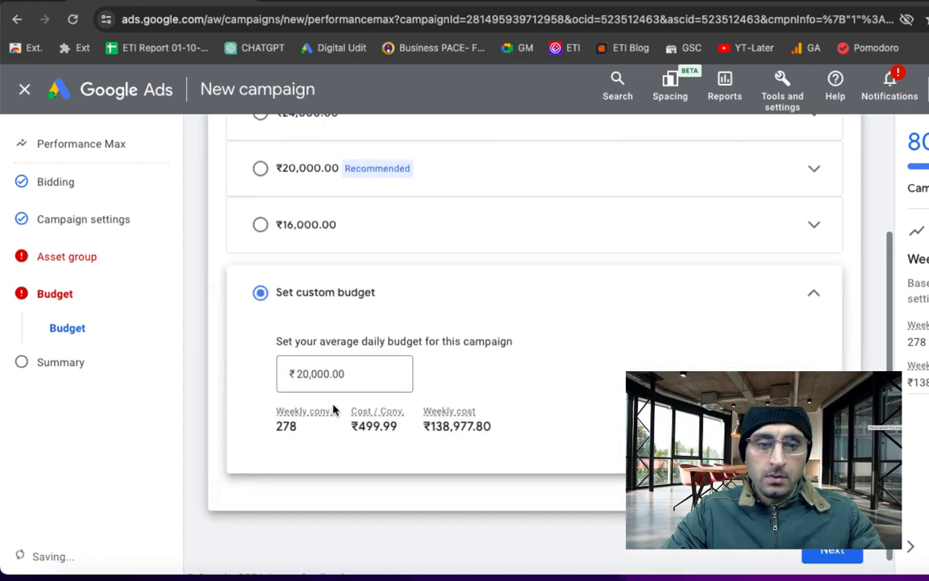
{"action": "left_click", "coordinate": [317, 374]}
{"action": "key", "text": "ctrl+a"}
{"action": "type", "text": "2"}
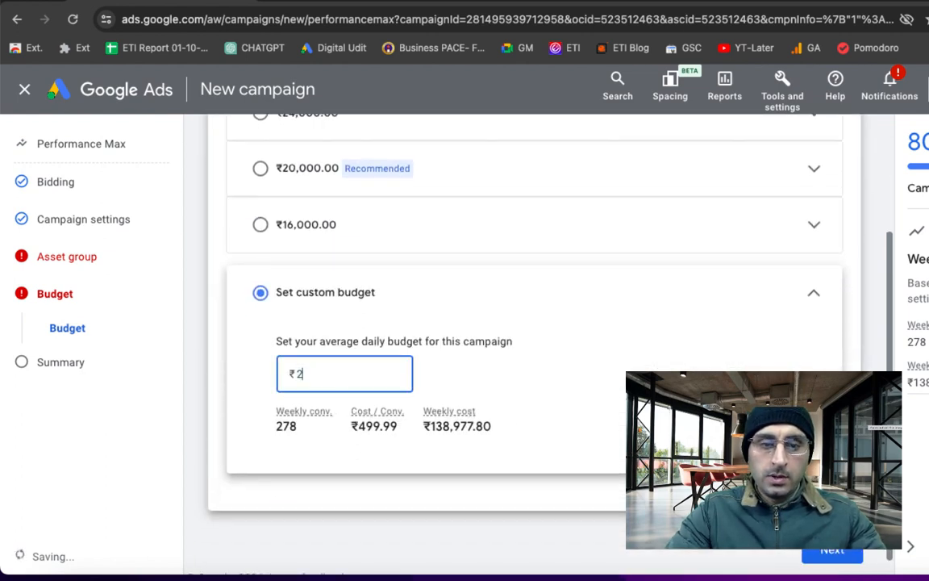
{"action": "type", "text": "00000"}
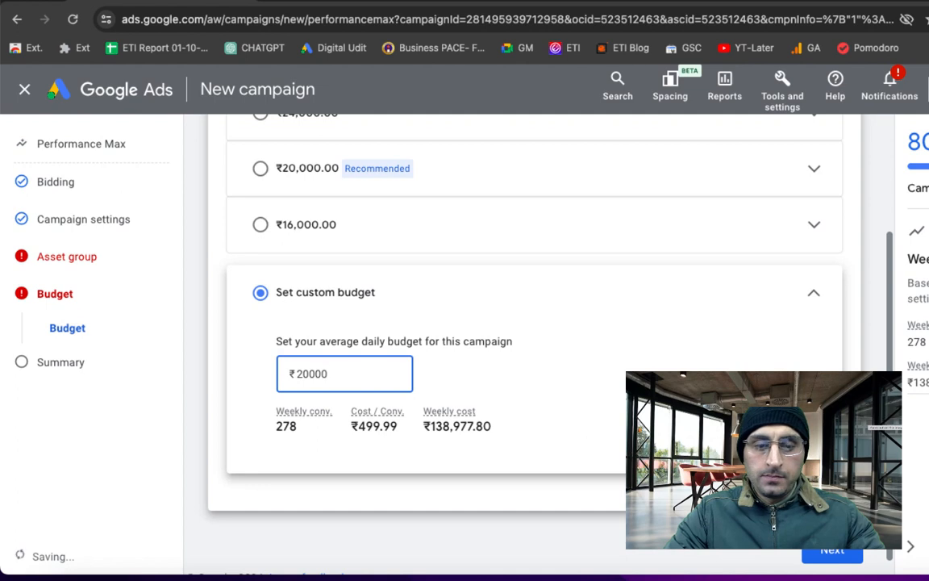
{"action": "left_click", "coordinate": [829, 554]}
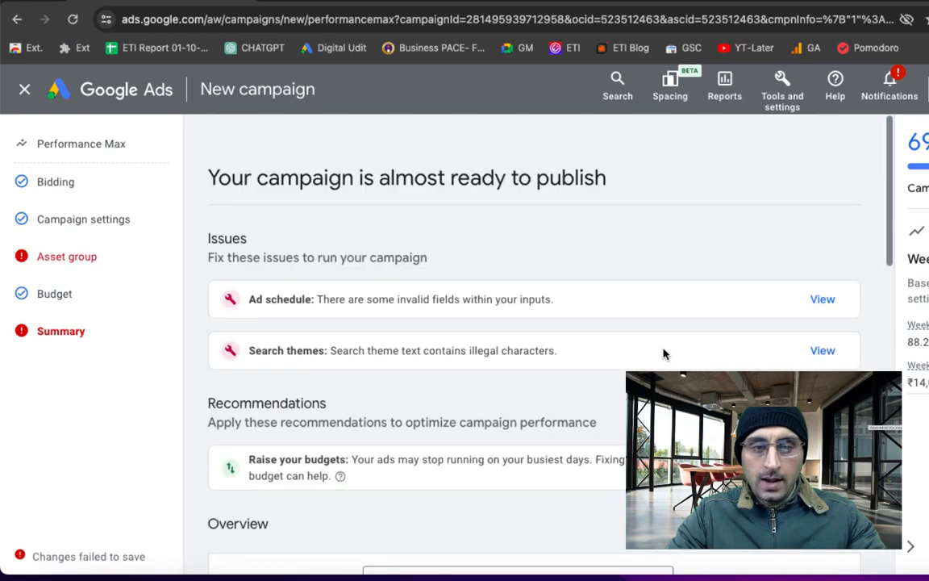
Step: Check the ad schedule flagged among the summary's issues and continue to the asset group
{"action": "left_click", "coordinate": [823, 300]}
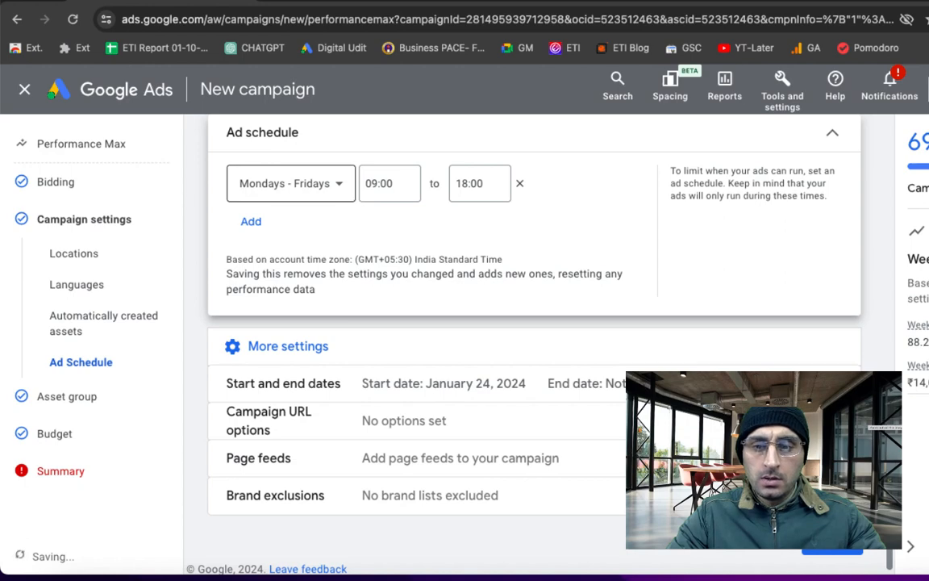
{"action": "left_click", "coordinate": [839, 551]}
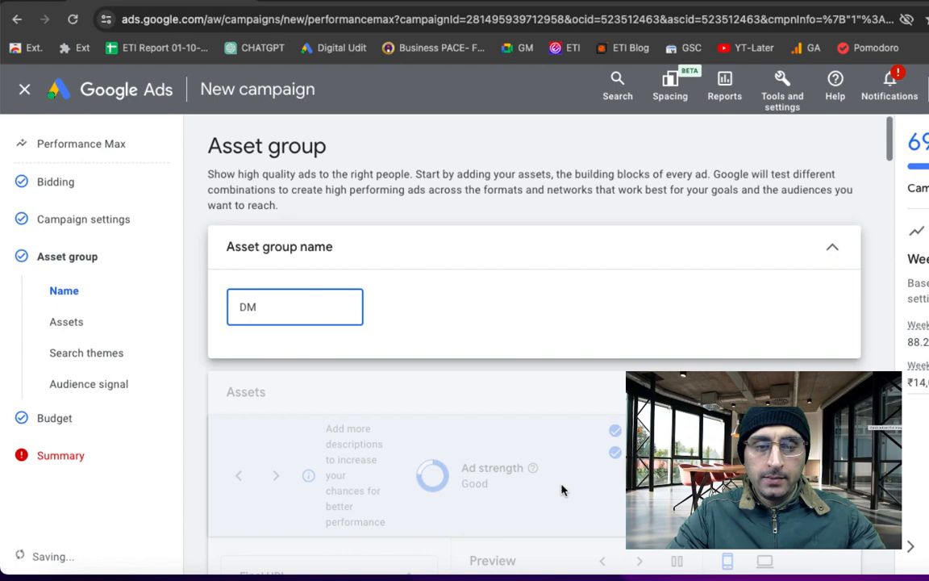
Step: Remove the ineligible search theme "PPC (Pay-Per-Click) courses" from the asset group's signals
{"action": "scroll", "coordinate": [563, 490], "scroll_direction": "down", "scroll_amount": 2}
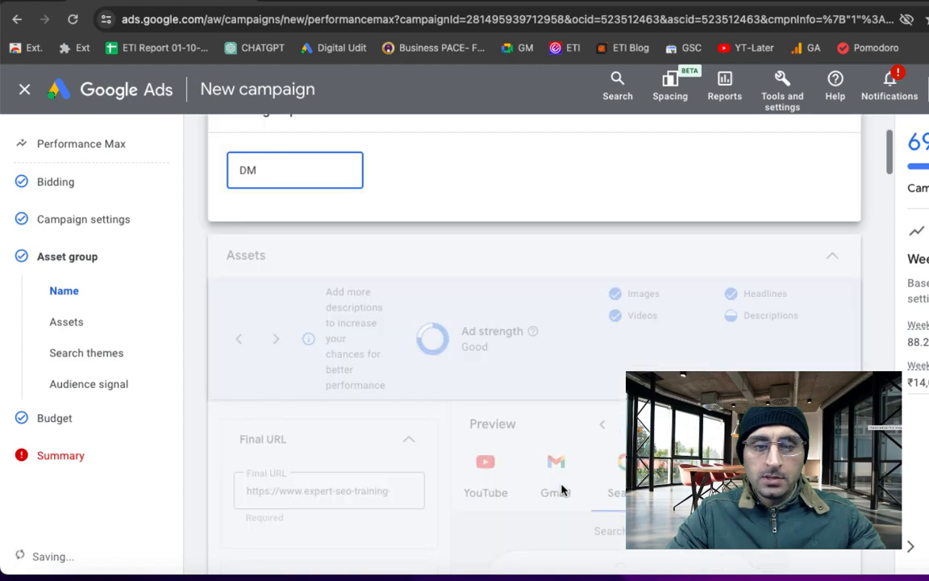
{"action": "scroll", "coordinate": [563, 490], "scroll_direction": "down", "scroll_amount": 5}
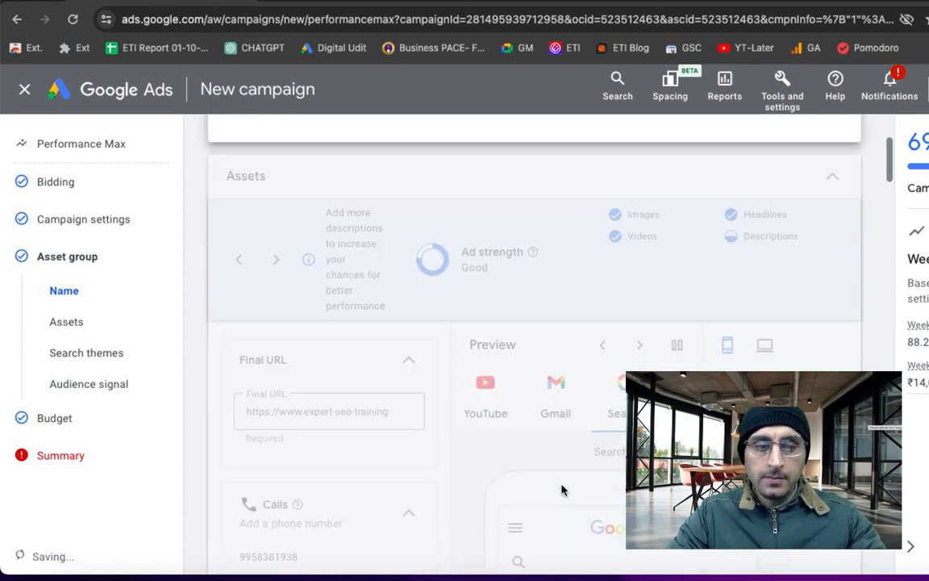
{"action": "scroll", "coordinate": [563, 489], "scroll_direction": "down", "scroll_amount": 2}
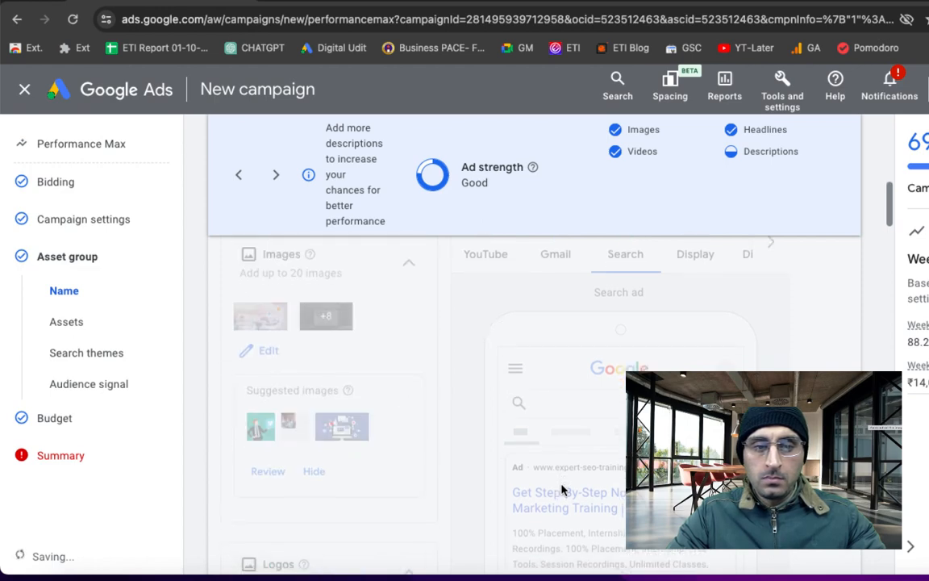
{"action": "scroll", "coordinate": [563, 490], "scroll_direction": "down", "scroll_amount": 1}
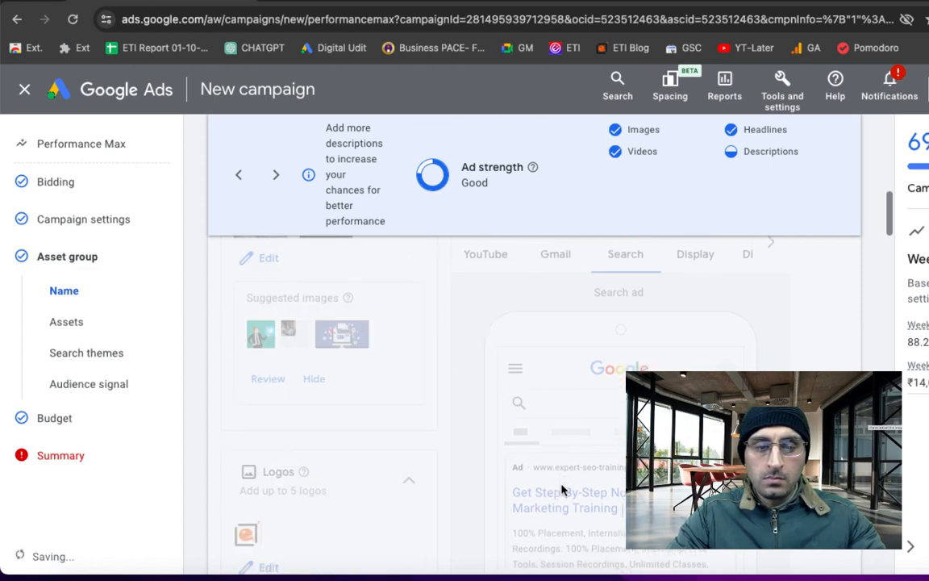
{"action": "scroll", "coordinate": [563, 489], "scroll_direction": "down", "scroll_amount": 6}
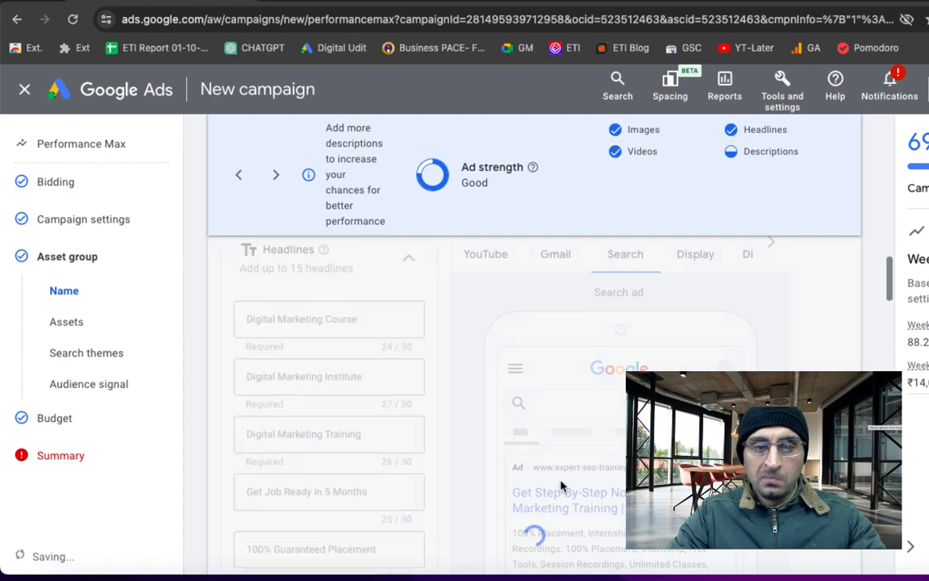
{"action": "scroll", "coordinate": [563, 486], "scroll_direction": "down", "scroll_amount": 5}
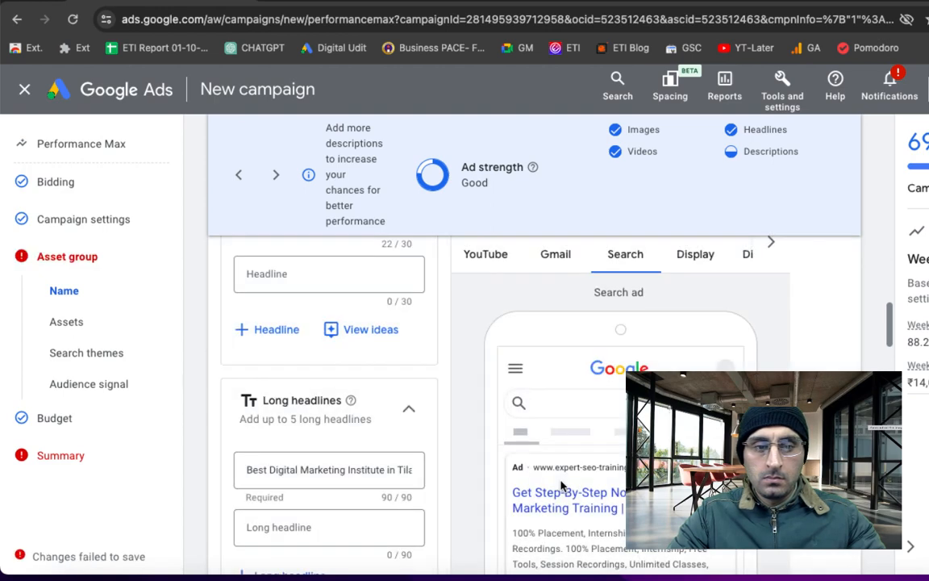
{"action": "scroll", "coordinate": [563, 484], "scroll_direction": "down", "scroll_amount": 3}
{"action": "scroll", "coordinate": [562, 484], "scroll_direction": "down", "scroll_amount": 3}
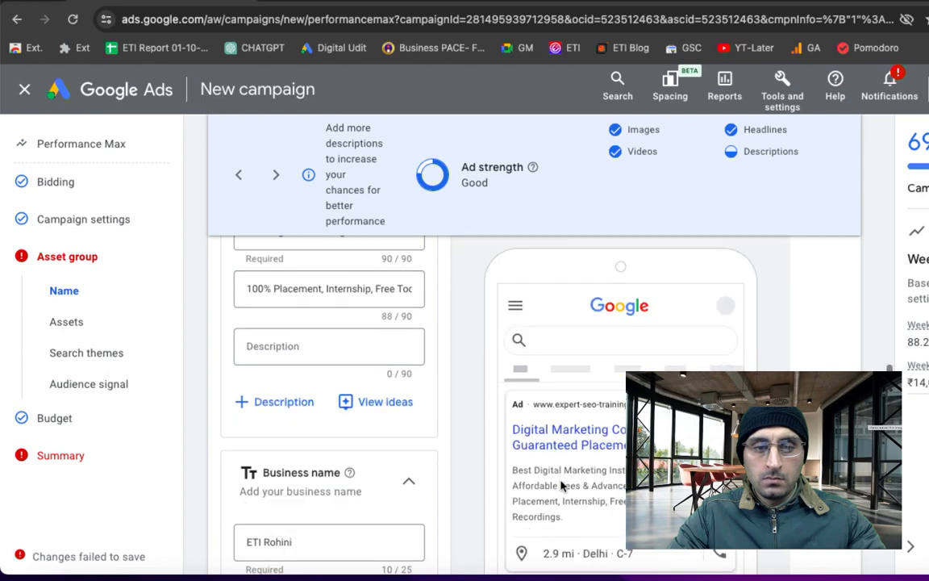
{"action": "scroll", "coordinate": [562, 484], "scroll_direction": "down", "scroll_amount": 5}
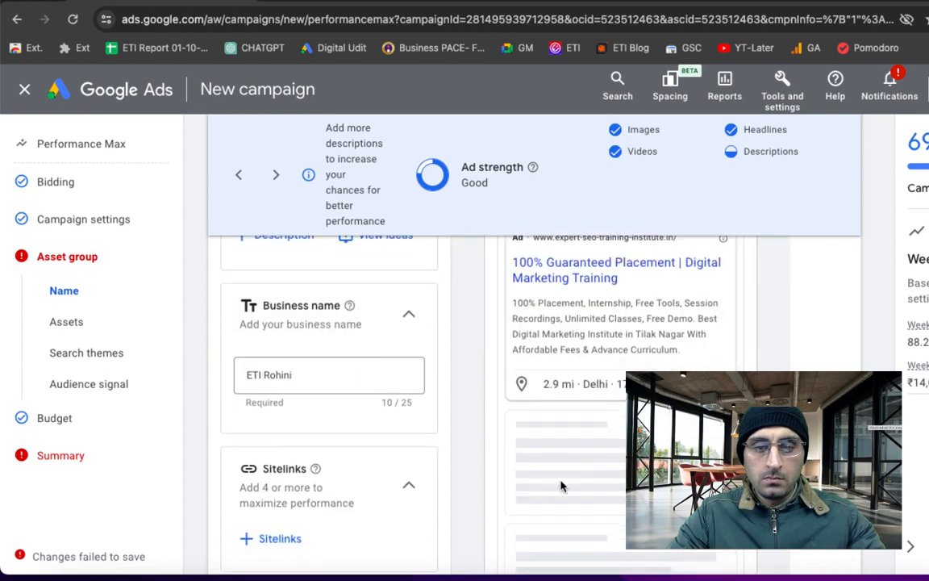
{"action": "scroll", "coordinate": [562, 481], "scroll_direction": "down", "scroll_amount": 8}
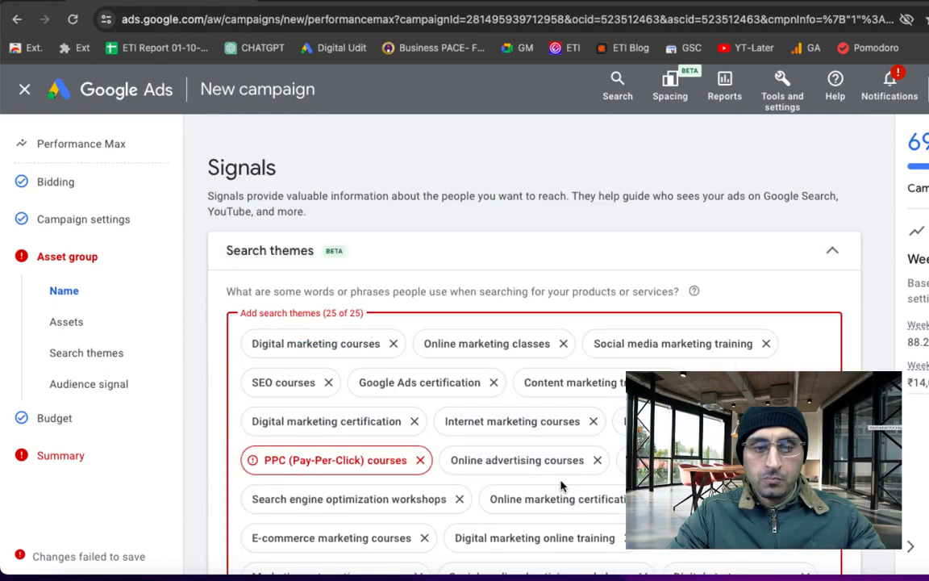
{"action": "scroll", "coordinate": [559, 485], "scroll_direction": "down", "scroll_amount": 4}
{"action": "scroll", "coordinate": [423, 255], "scroll_direction": "down", "scroll_amount": 2}
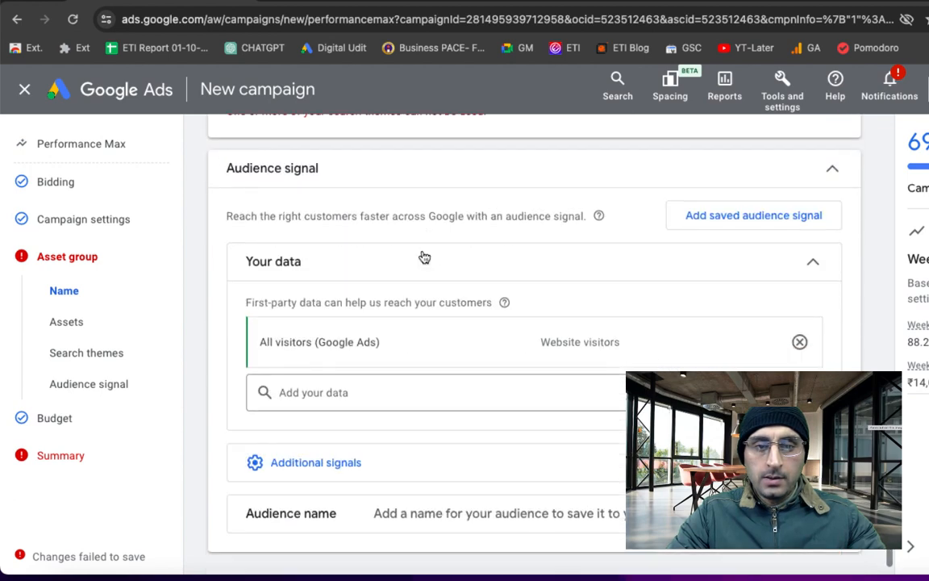
{"action": "scroll", "coordinate": [200, 359], "scroll_direction": "up", "scroll_amount": 1}
{"action": "scroll", "coordinate": [201, 359], "scroll_direction": "up", "scroll_amount": 4}
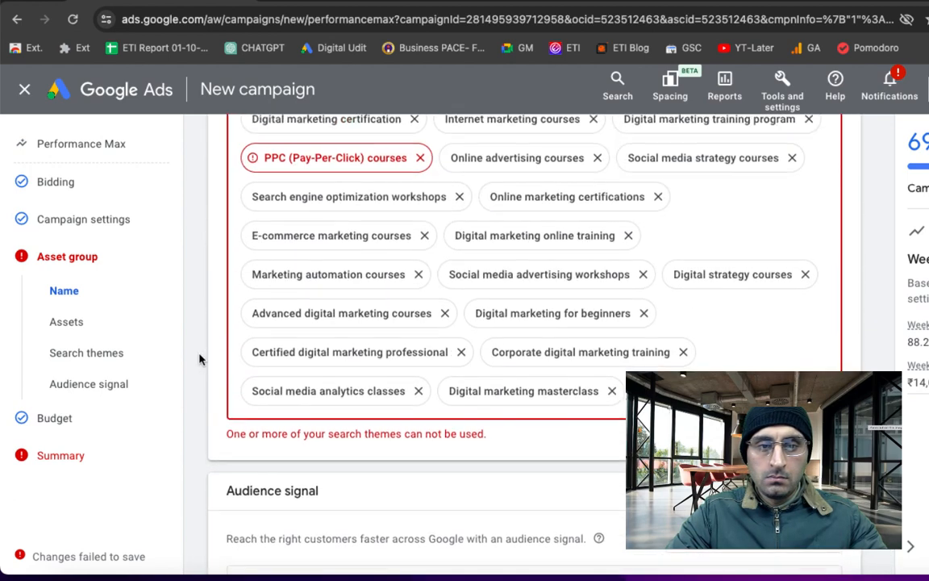
{"action": "mouse_move", "coordinate": [421, 166]}
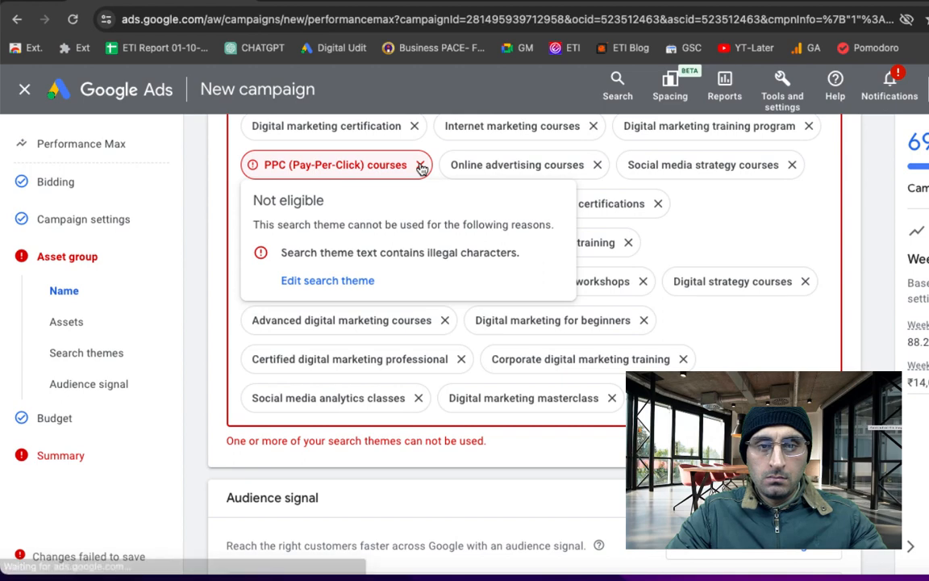
{"action": "left_click", "coordinate": [420, 165]}
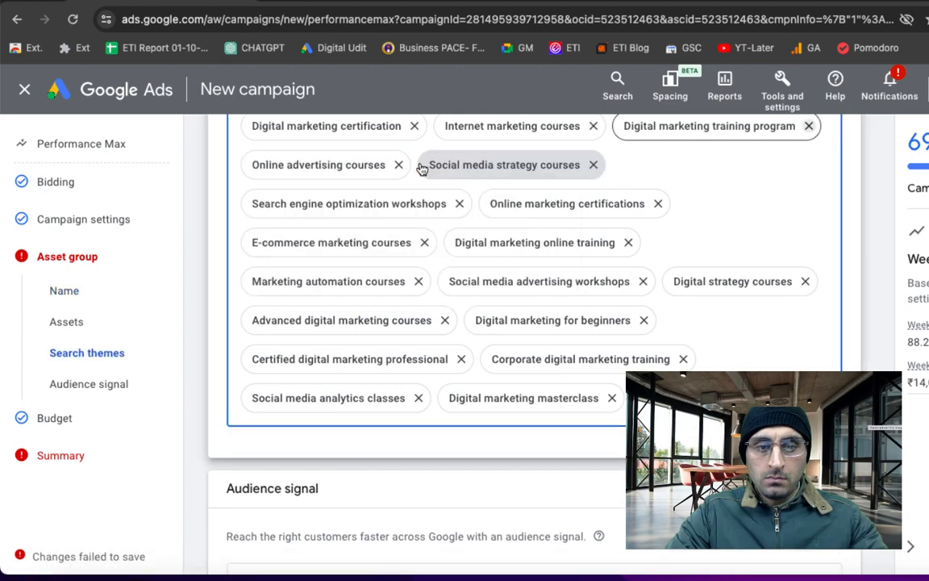
Step: Browse the website visitor and customer list segments available as first-party data for the asset group's audience signal
{"action": "scroll", "coordinate": [664, 355], "scroll_direction": "down", "scroll_amount": 5}
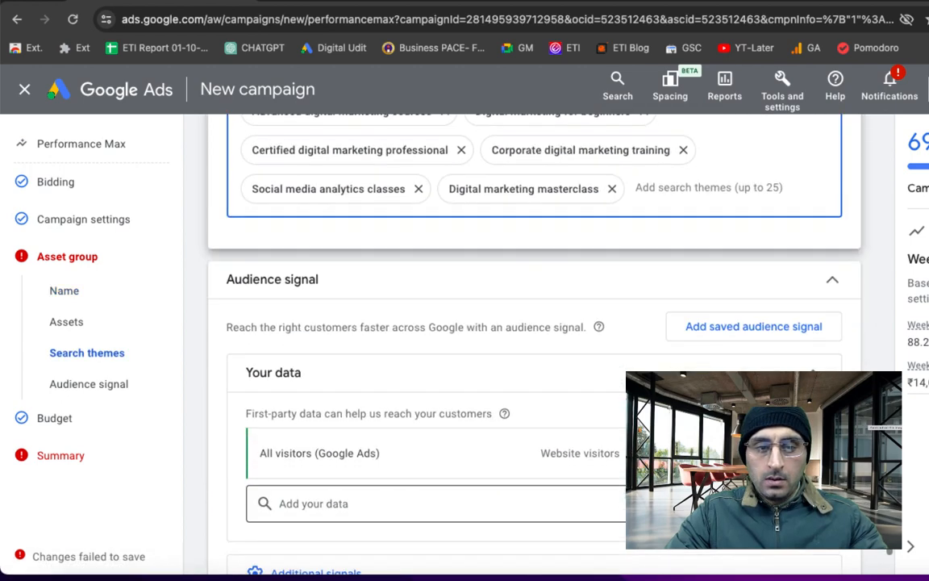
{"action": "scroll", "coordinate": [408, 405], "scroll_direction": "down", "scroll_amount": 2}
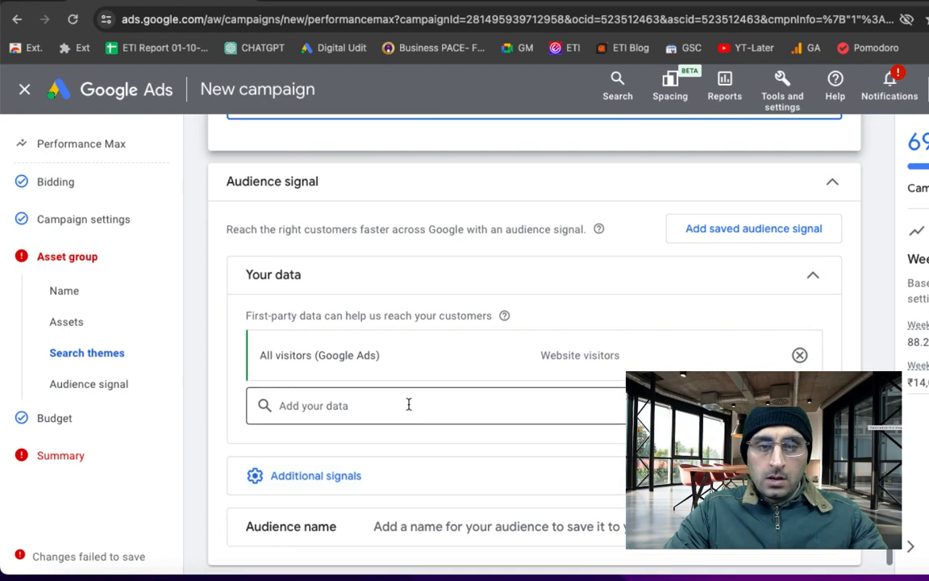
{"action": "left_click", "coordinate": [408, 405]}
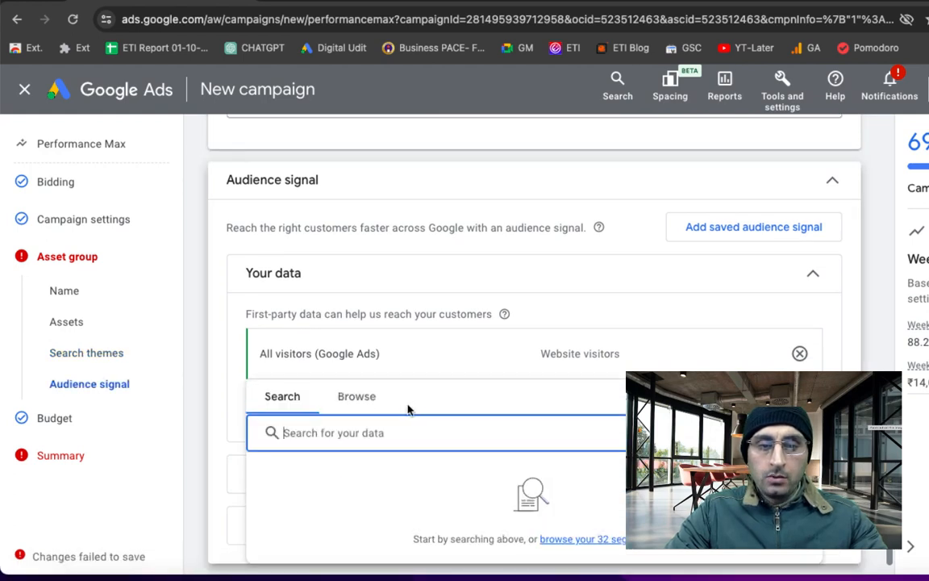
{"action": "left_click", "coordinate": [360, 401]}
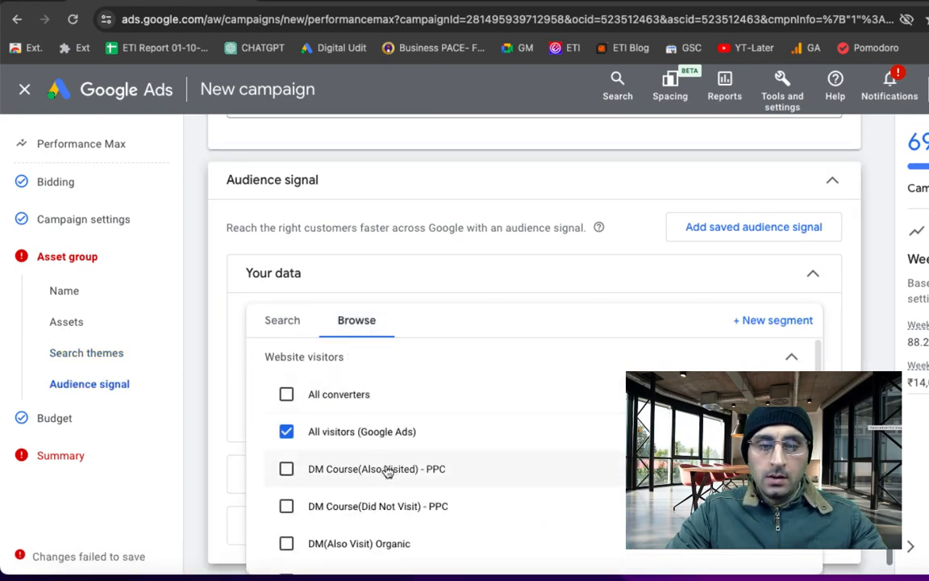
{"action": "scroll", "coordinate": [388, 472], "scroll_direction": "down", "scroll_amount": 3}
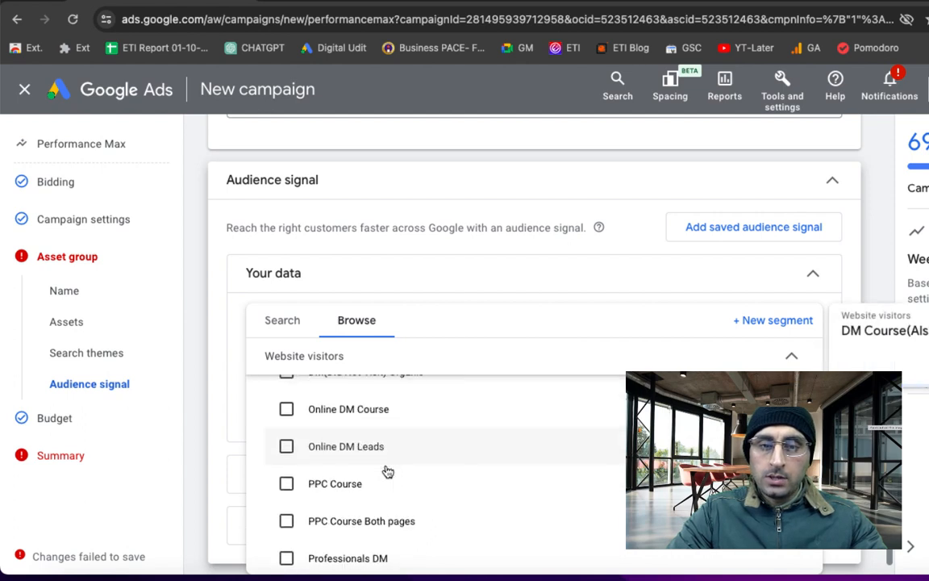
{"action": "scroll", "coordinate": [388, 471], "scroll_direction": "up", "scroll_amount": 3}
{"action": "scroll", "coordinate": [370, 456], "scroll_direction": "down", "scroll_amount": 3}
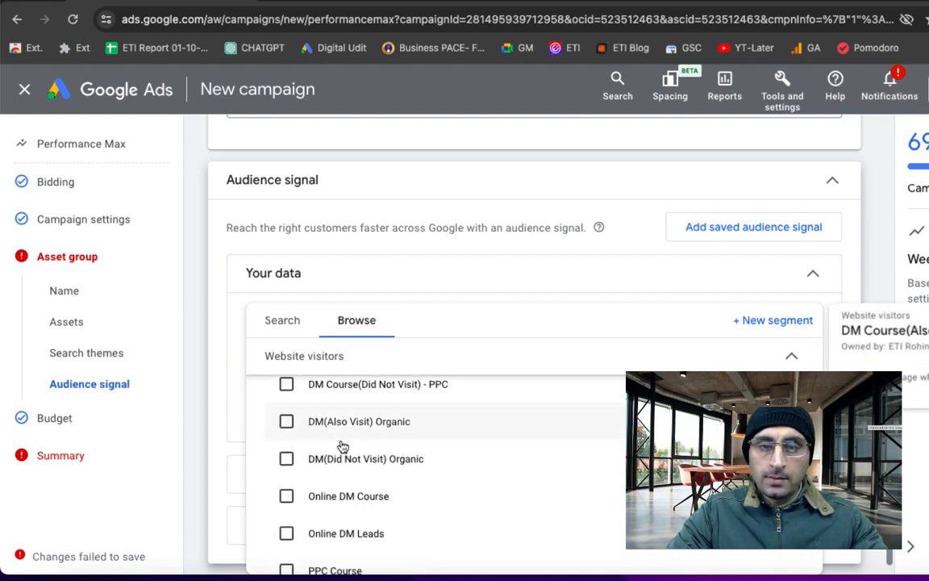
{"action": "scroll", "coordinate": [367, 403], "scroll_direction": "up", "scroll_amount": 5}
{"action": "left_click", "coordinate": [382, 359]}
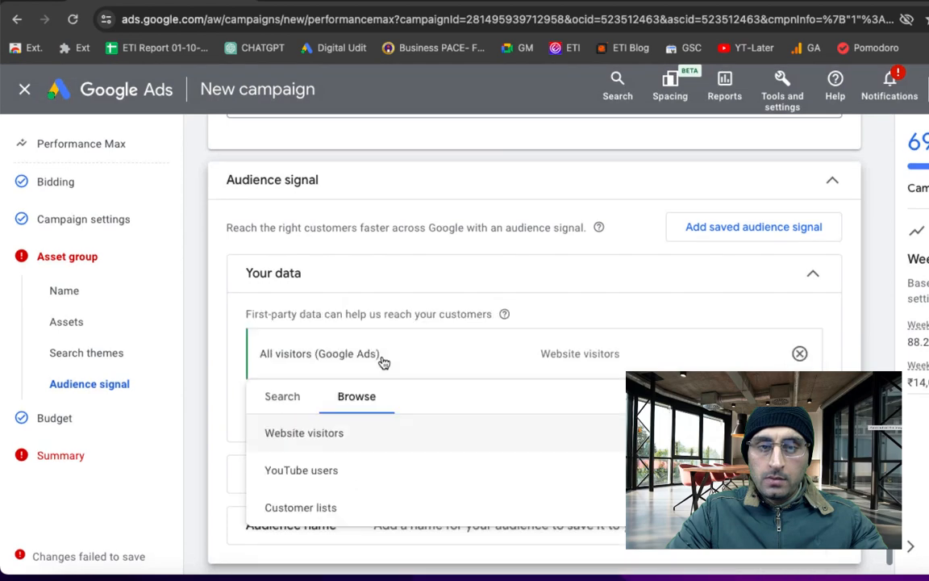
{"action": "left_click", "coordinate": [338, 508]}
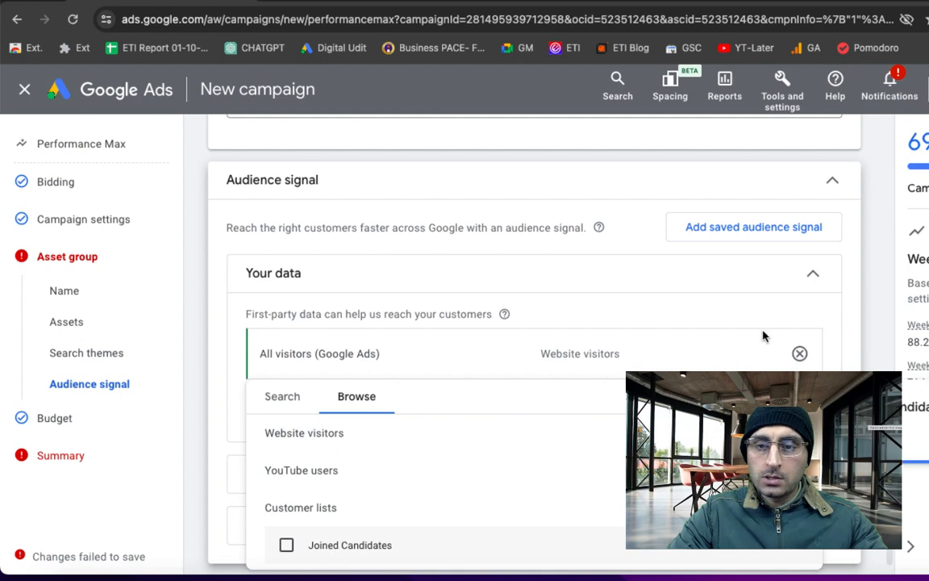
Step: Remove the All visitors (Google Ads) segment from the audience signal and add it back from the website visitors
{"action": "left_click", "coordinate": [799, 355]}
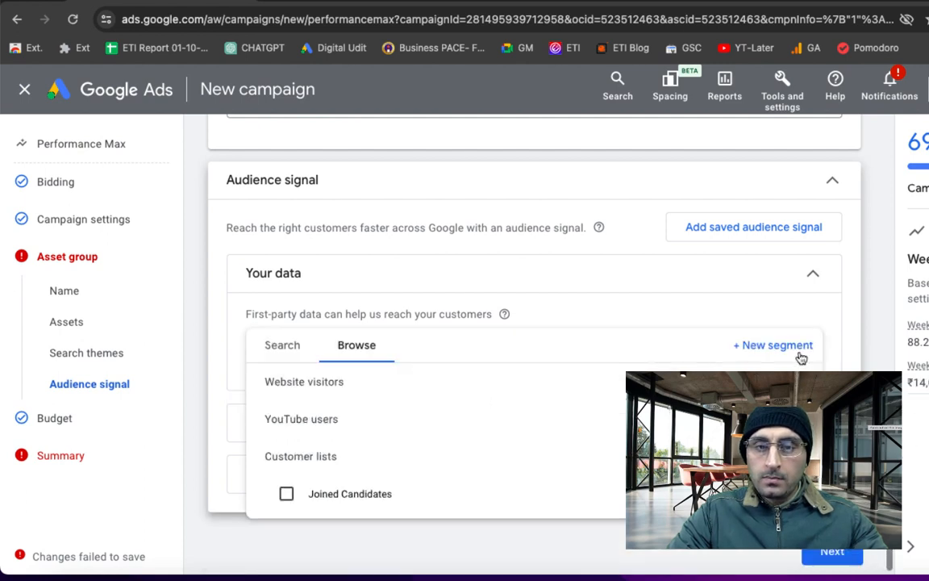
{"action": "left_click", "coordinate": [356, 389]}
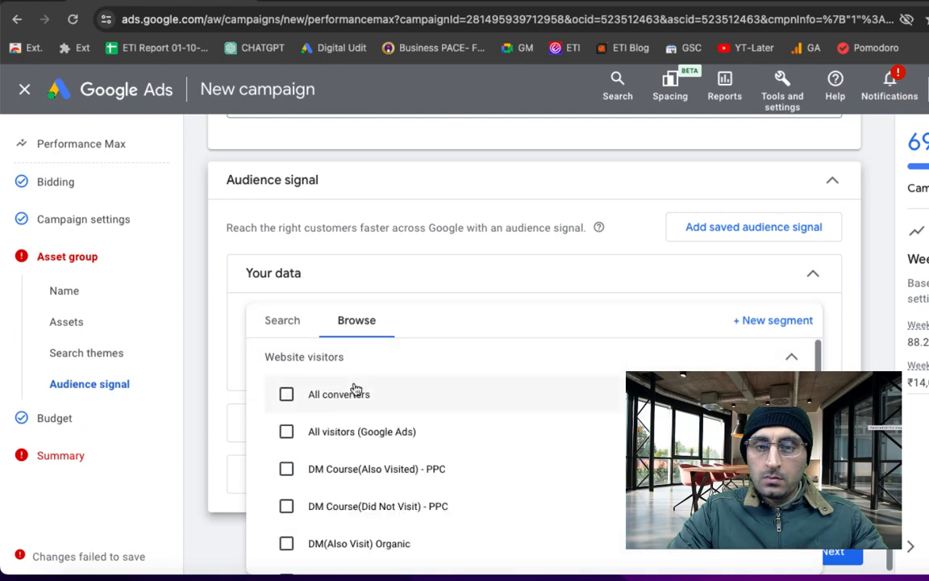
{"action": "left_click", "coordinate": [286, 432]}
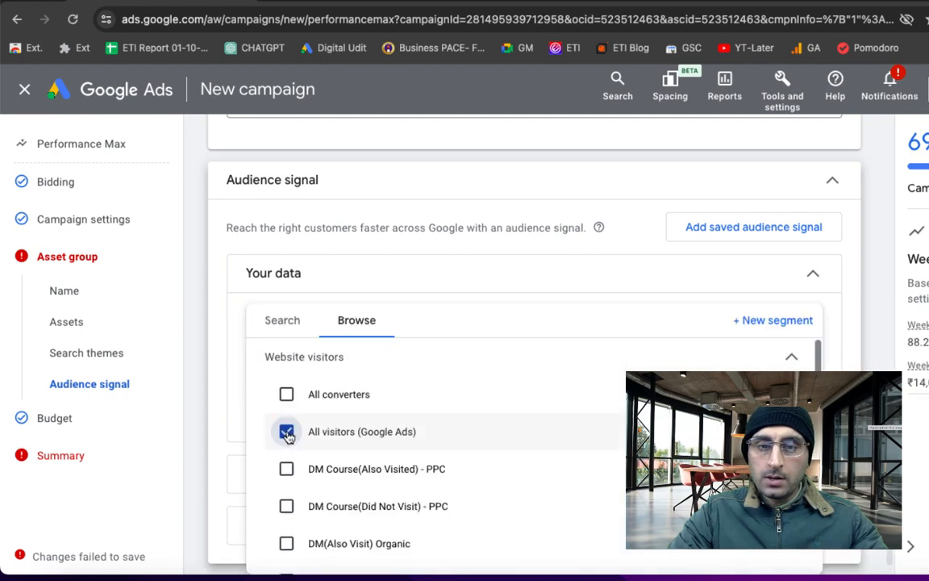
{"action": "left_click", "coordinate": [196, 455]}
Step: Continue through the budget page to the summary, keeping the custom budget, and publish the Performance Max-DM campaign
{"action": "scroll", "coordinate": [197, 456], "scroll_direction": "down", "scroll_amount": 2}
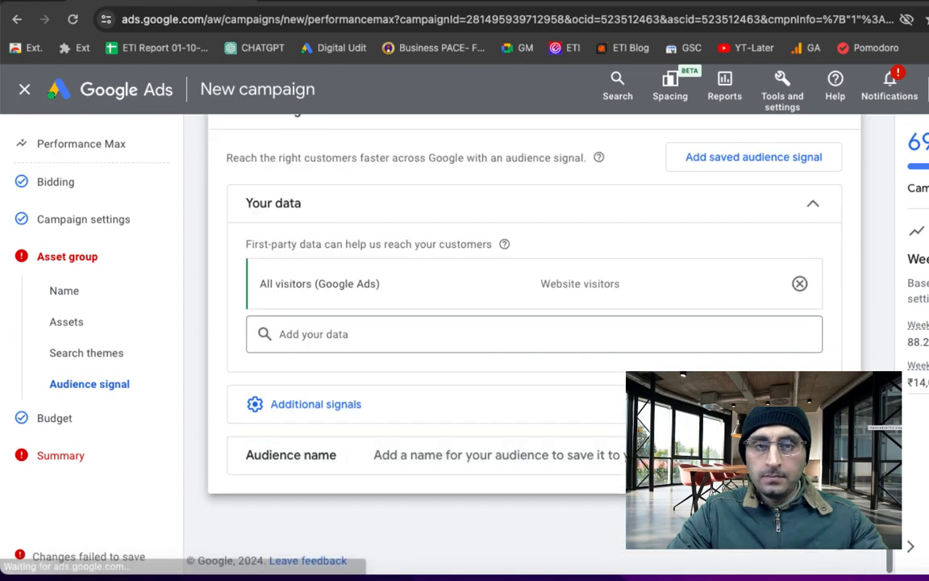
{"action": "left_click", "coordinate": [54, 418]}
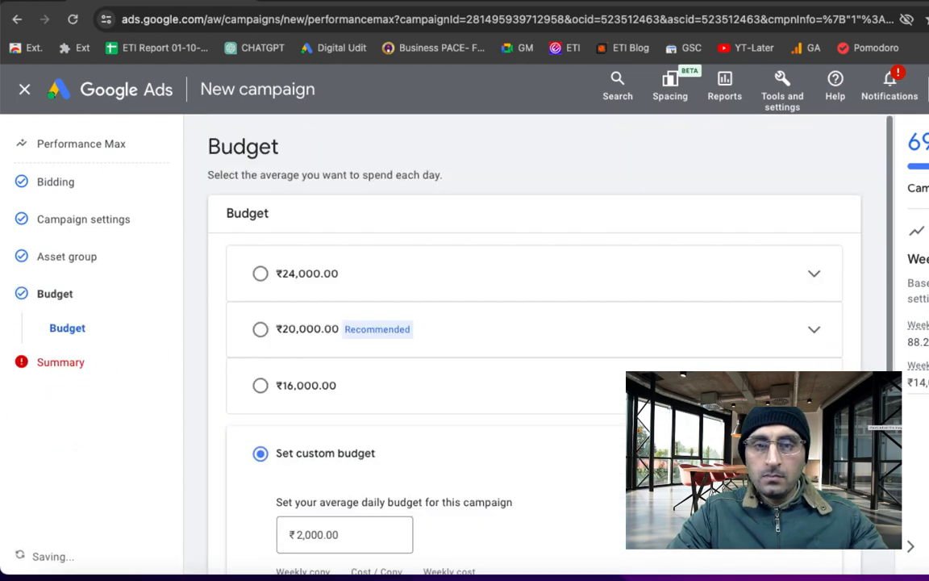
{"action": "scroll", "coordinate": [565, 482], "scroll_direction": "down", "scroll_amount": 3}
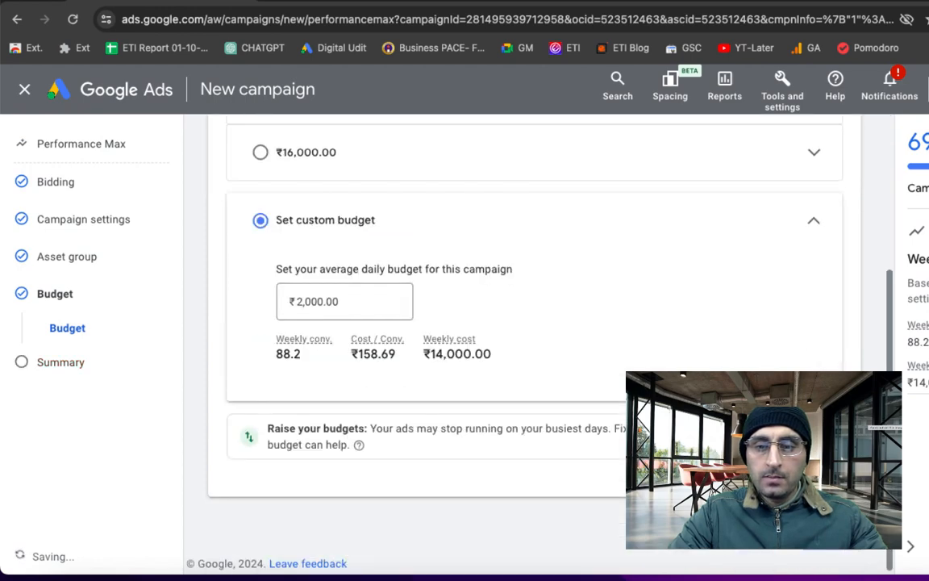
{"action": "left_click", "coordinate": [836, 523]}
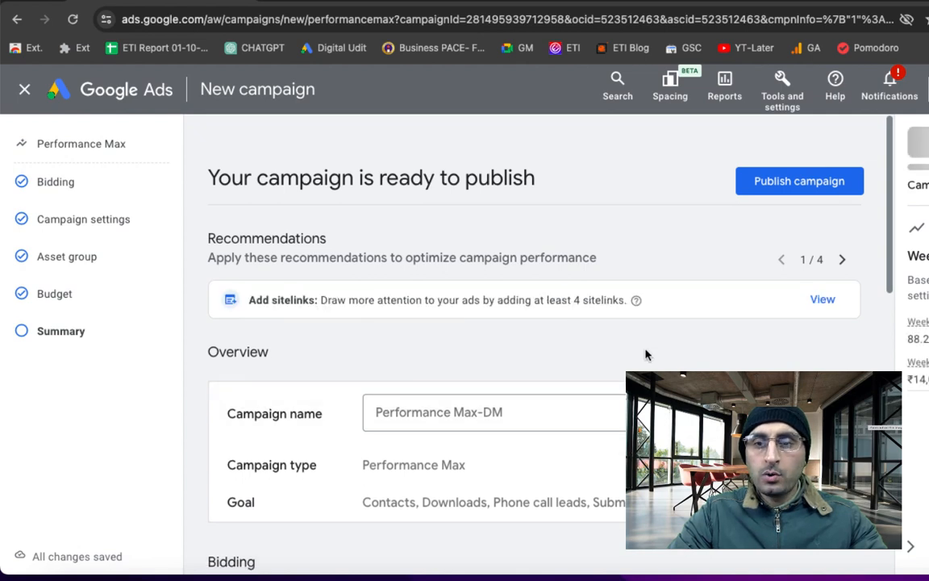
{"action": "left_click", "coordinate": [801, 186]}
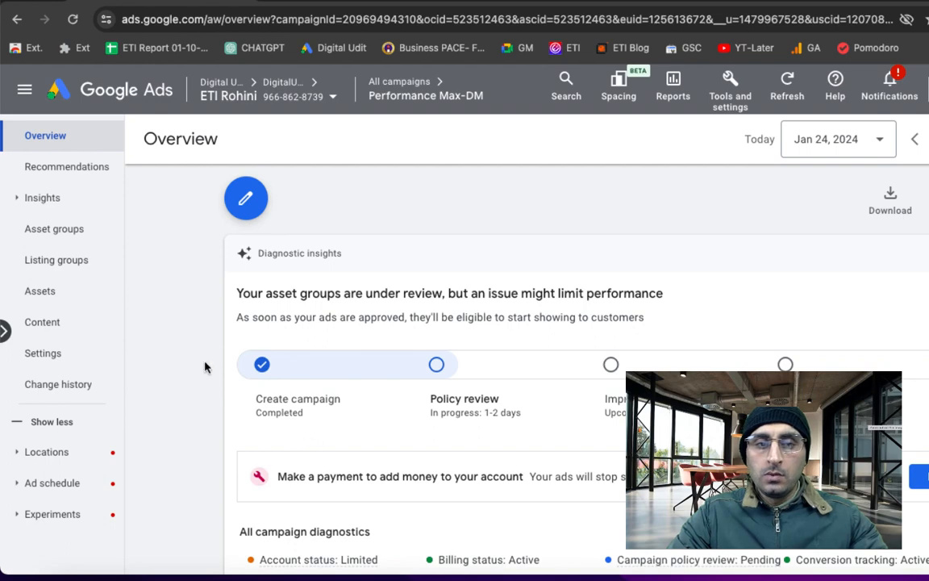
Step: Review the diagnostic insights and campaign diagnostics on the published campaign's overview page
{"action": "scroll", "coordinate": [200, 371], "scroll_direction": "down", "scroll_amount": 3}
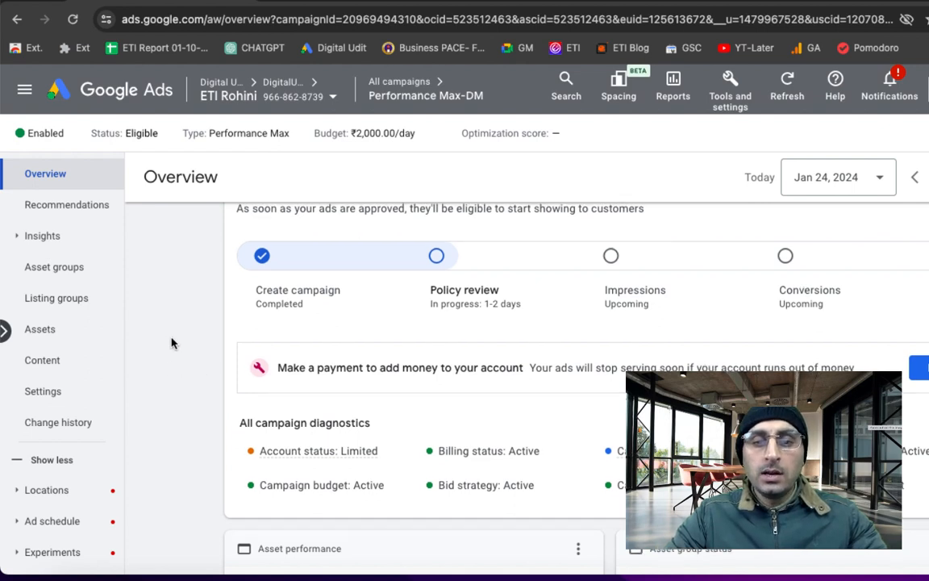
{"action": "scroll", "coordinate": [174, 342], "scroll_direction": "up", "scroll_amount": 2}
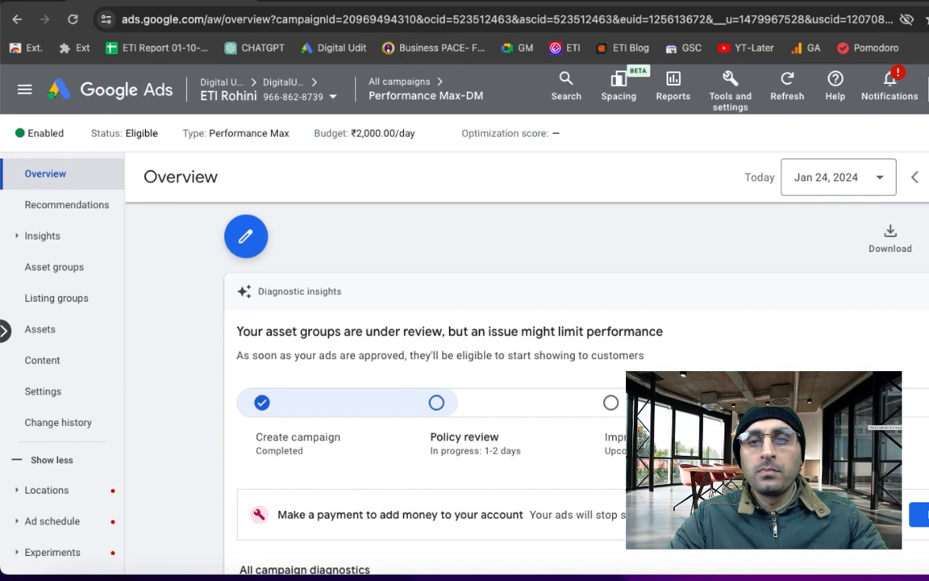
{"action": "left_click", "coordinate": [766, 1]}
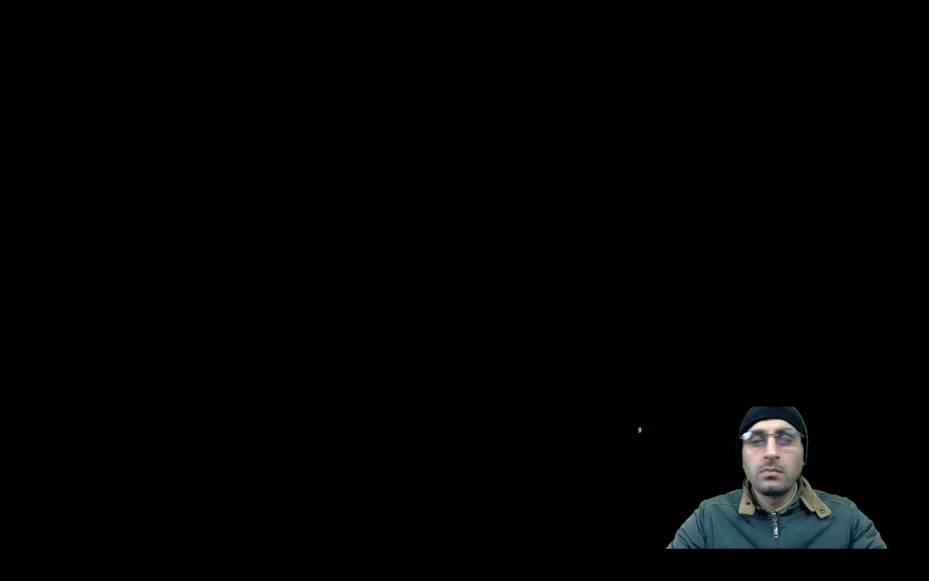